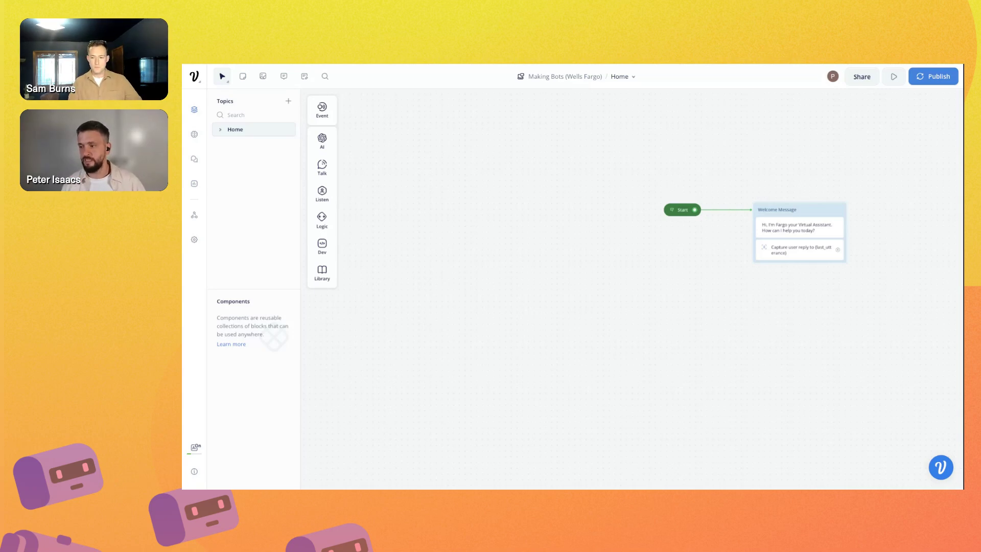
- Add the saved "1. API Call to KB" block from the library beside the Welcome Message block
scroll(733, 230, "right", 2)
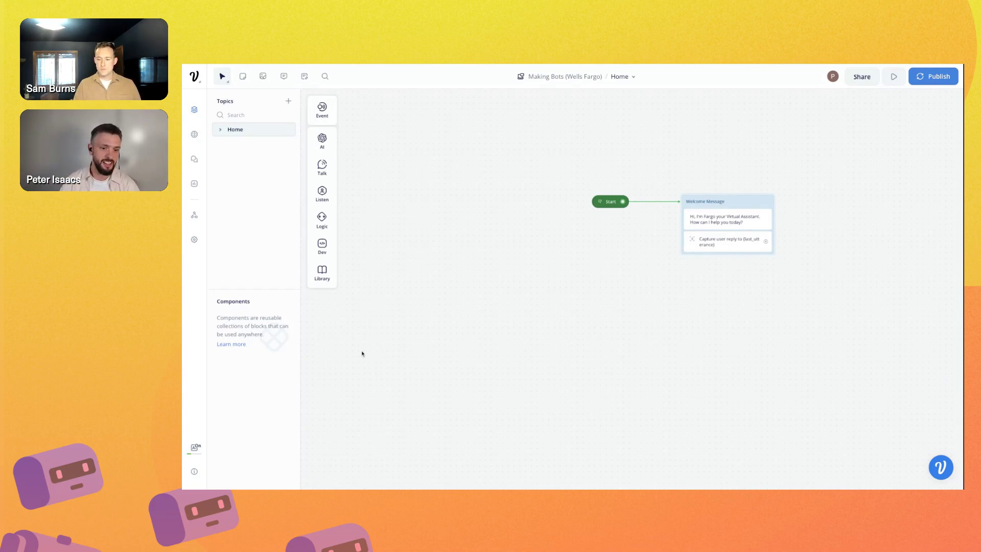
mouse_move(322, 273)
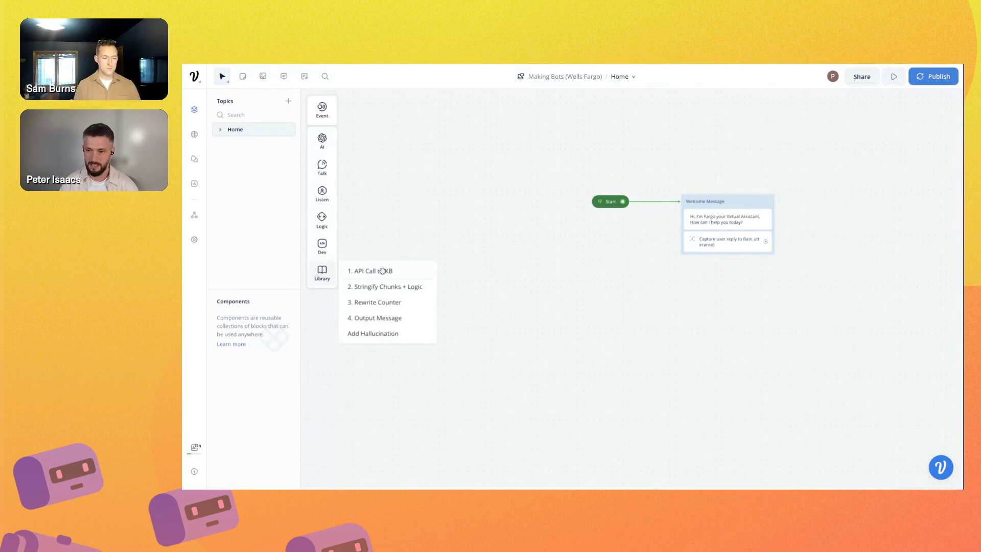
left_click_drag(383, 271, 863, 246)
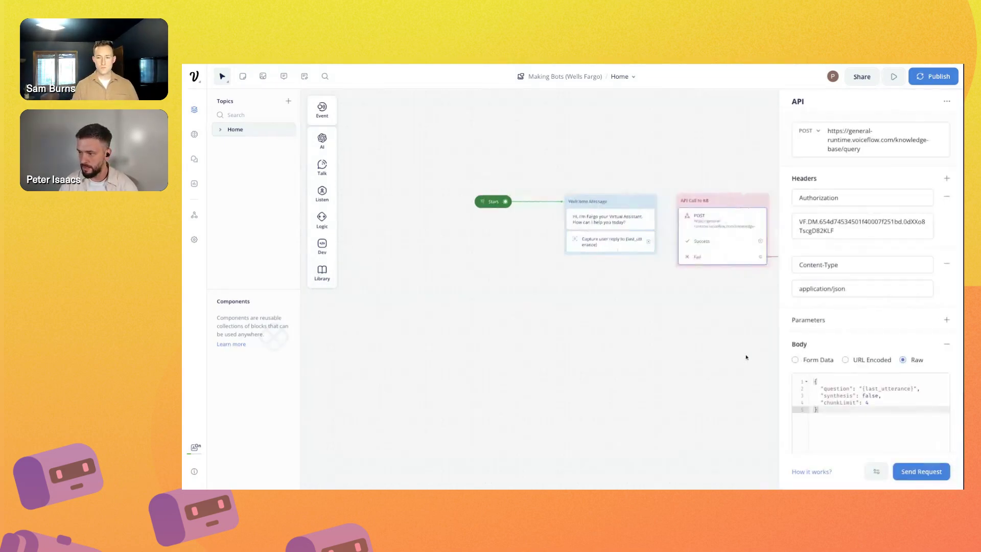
- Change the block color of the API Call to KB block to light red
scroll(746, 357, "right", 3)
scroll(635, 368, "right", 2)
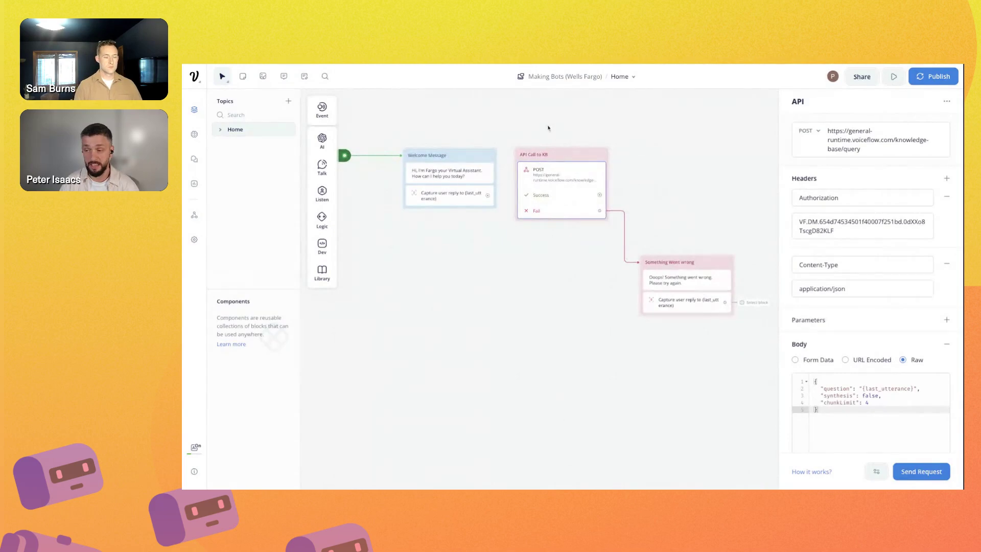
left_click_drag(542, 125, 648, 259)
right_click(566, 153)
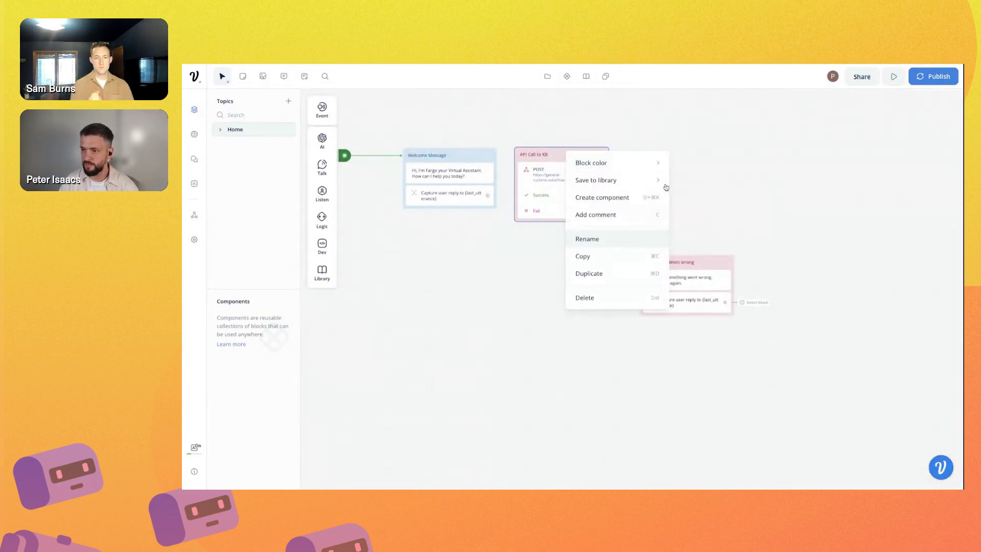
mouse_move(614, 162)
left_click(758, 198)
left_click(587, 120)
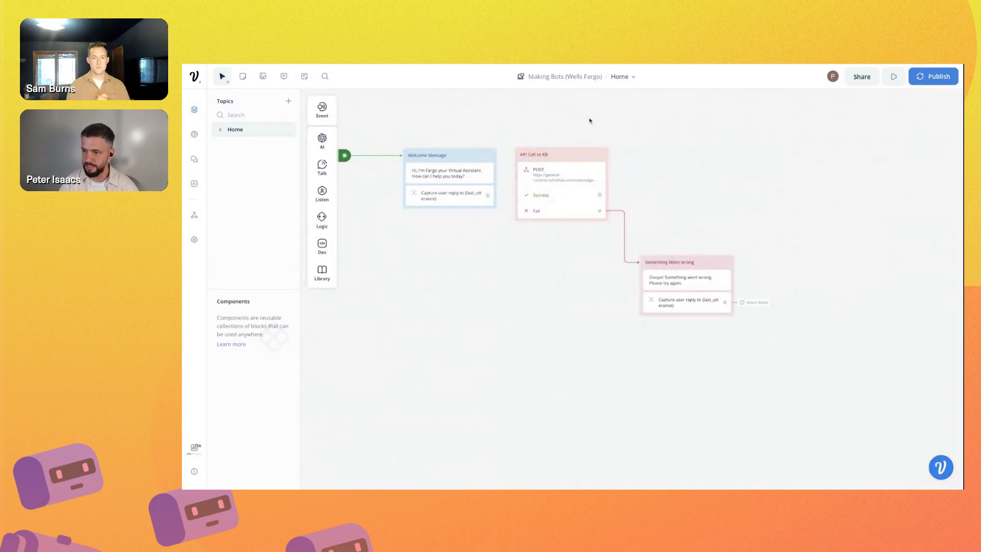
- Move the API Call to KB and Something Went wrong blocks together and link the Welcome Message's capture step to API Call to KB
left_click_drag(589, 120, 776, 377)
left_click_drag(572, 160, 603, 210)
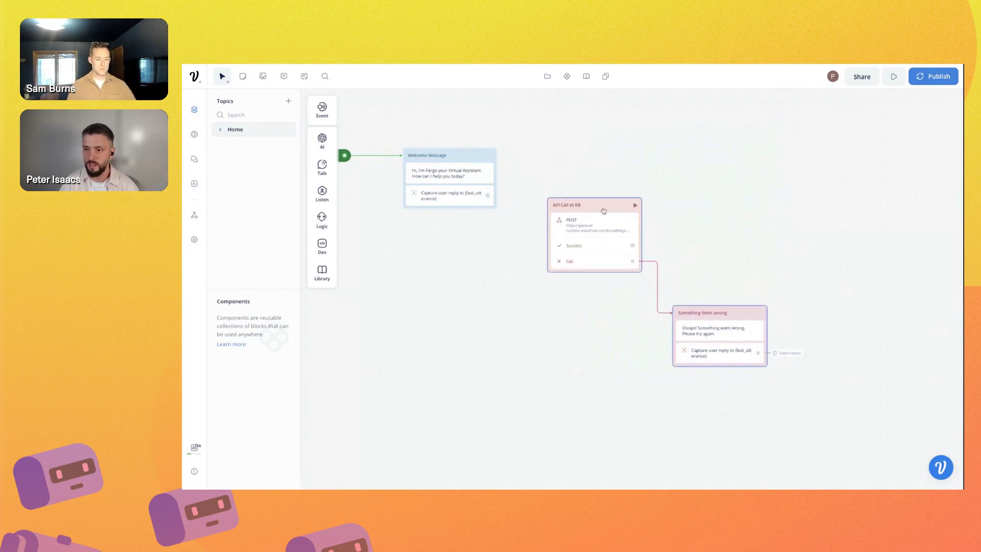
left_click_drag(488, 196, 548, 205)
mouse_move(586, 162)
left_mouse_down()
mouse_move(794, 387)
mouse_move(586, 163)
left_mouse_up()
left_click_drag(597, 220, 606, 210)
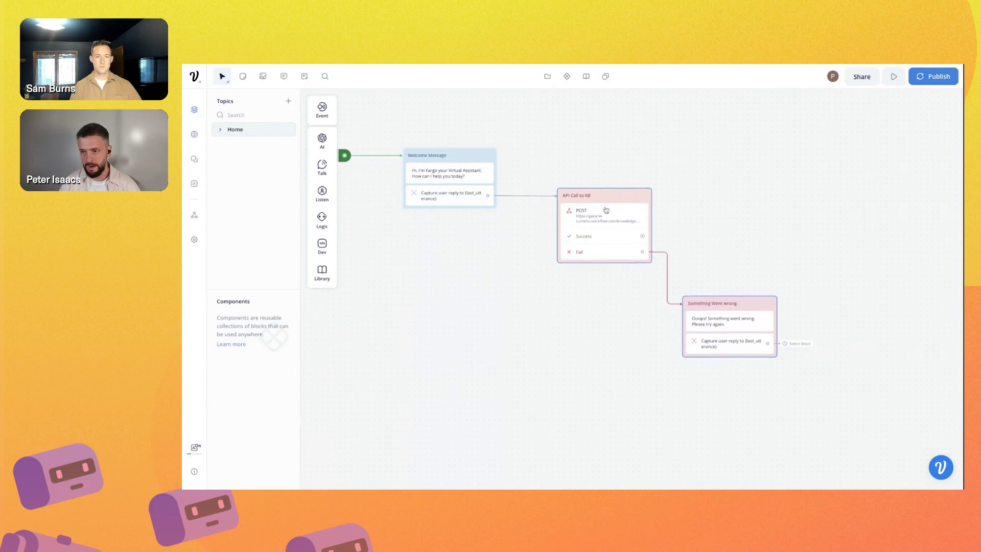
- Color the link between Welcome Message and API Call to KB green
left_click(530, 198)
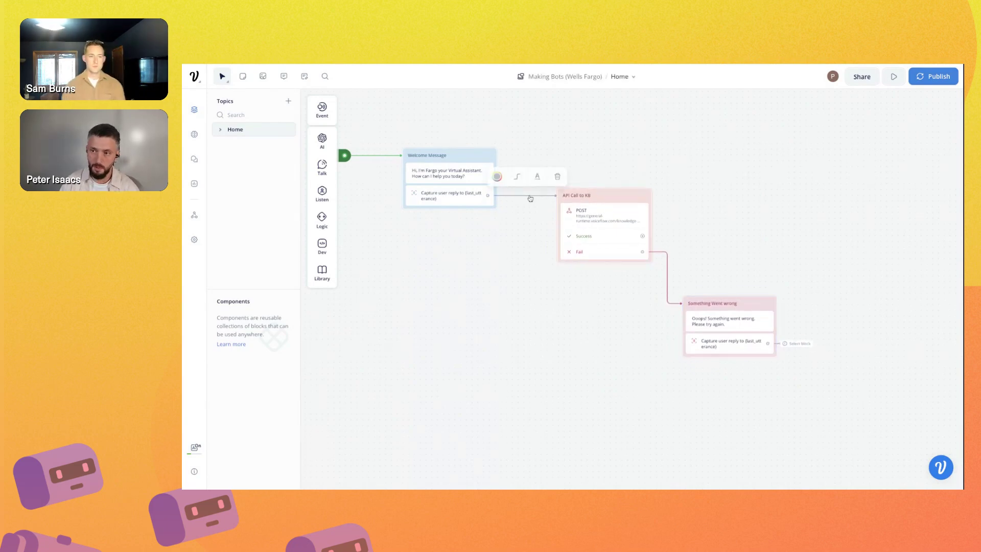
left_click(497, 176)
left_click(493, 233)
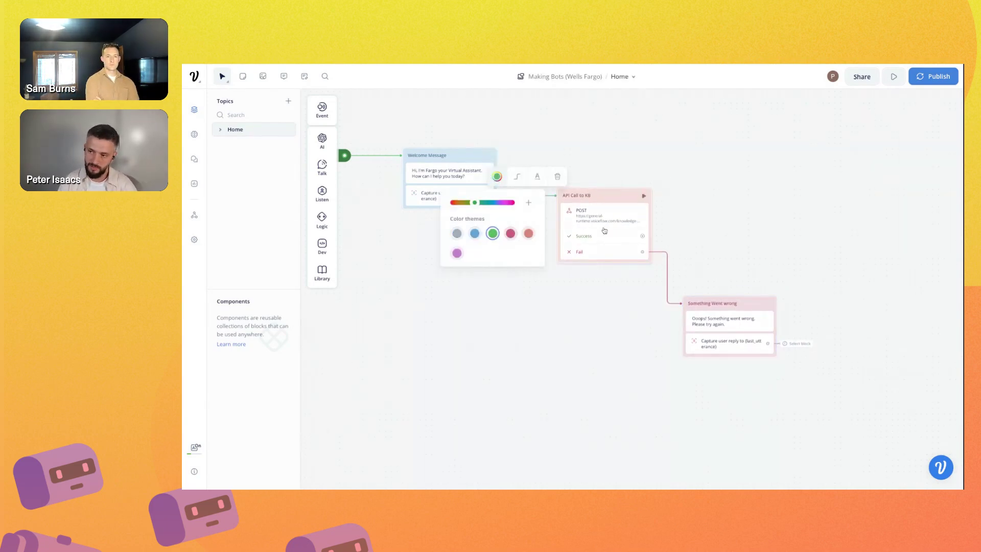
- Review the API Call to KB request's headers, raw body and captured response variables
left_click(604, 231)
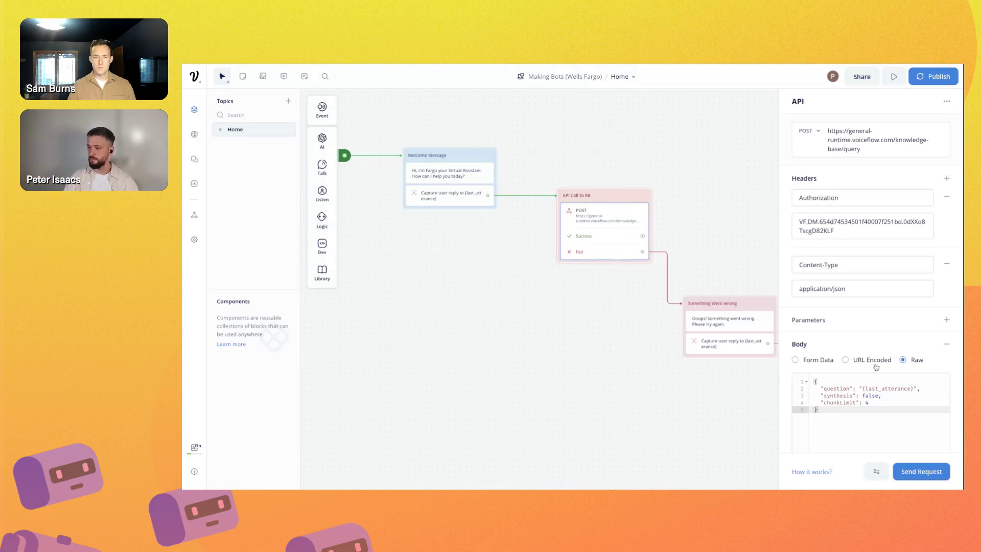
scroll(876, 367, "down", 4)
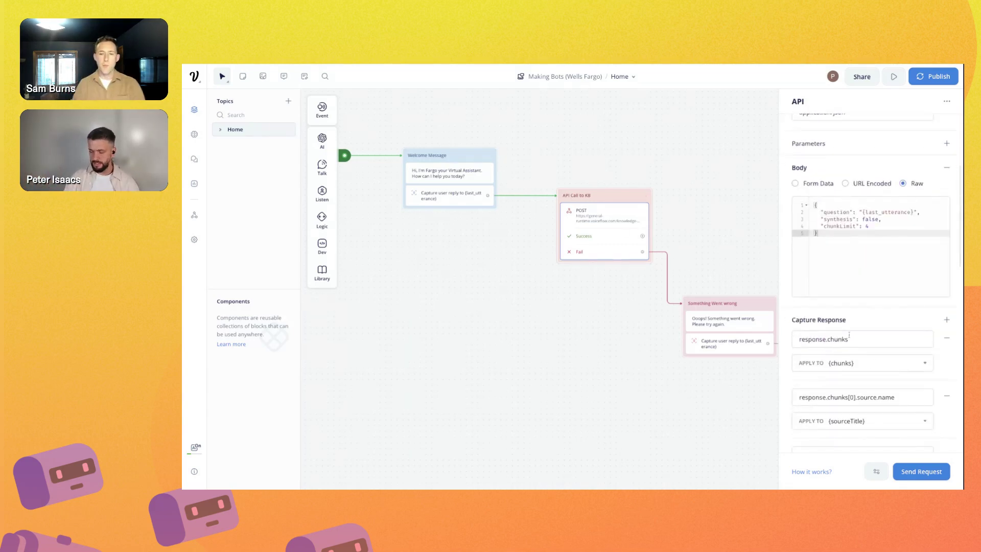
scroll(846, 334, "down", 1)
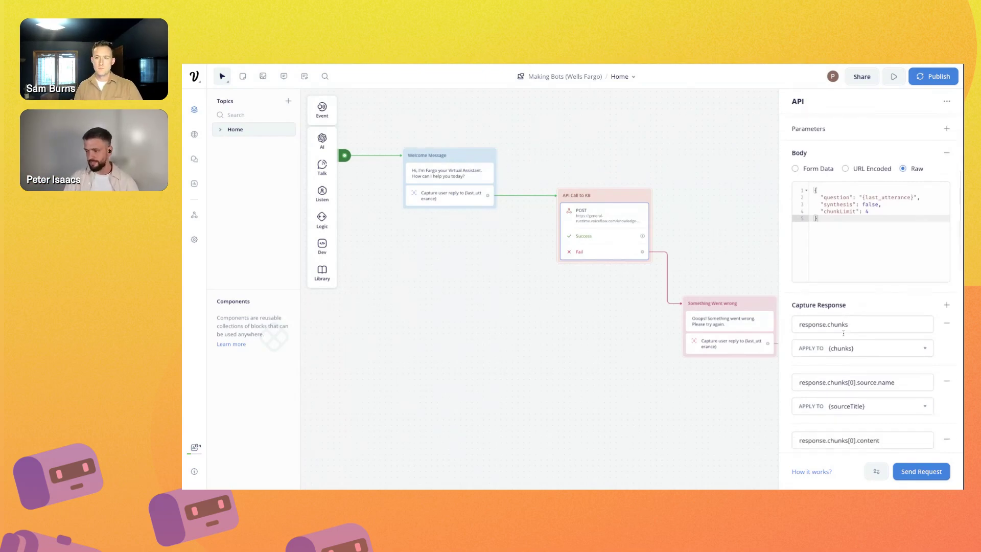
scroll(843, 333, "down", 1)
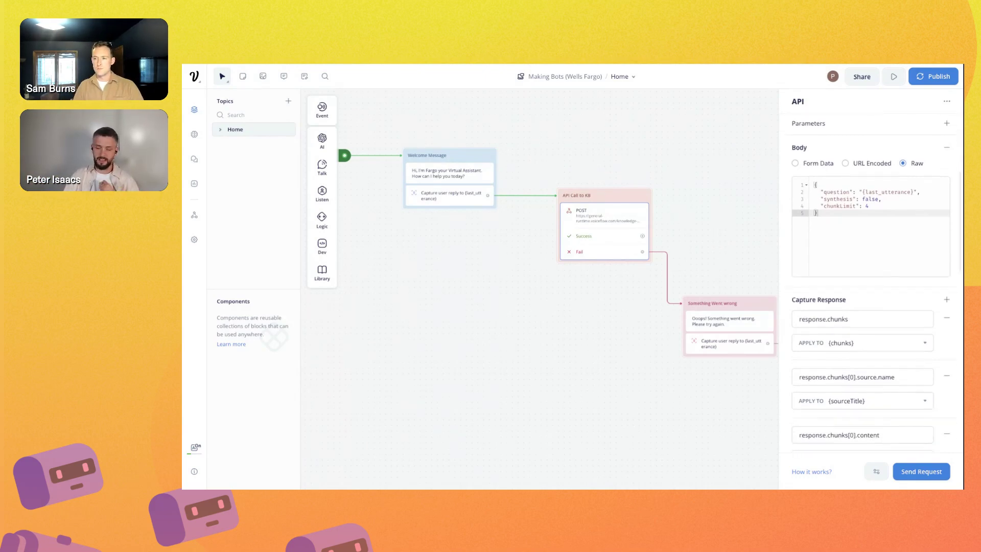
scroll(872, 286, "down", 1)
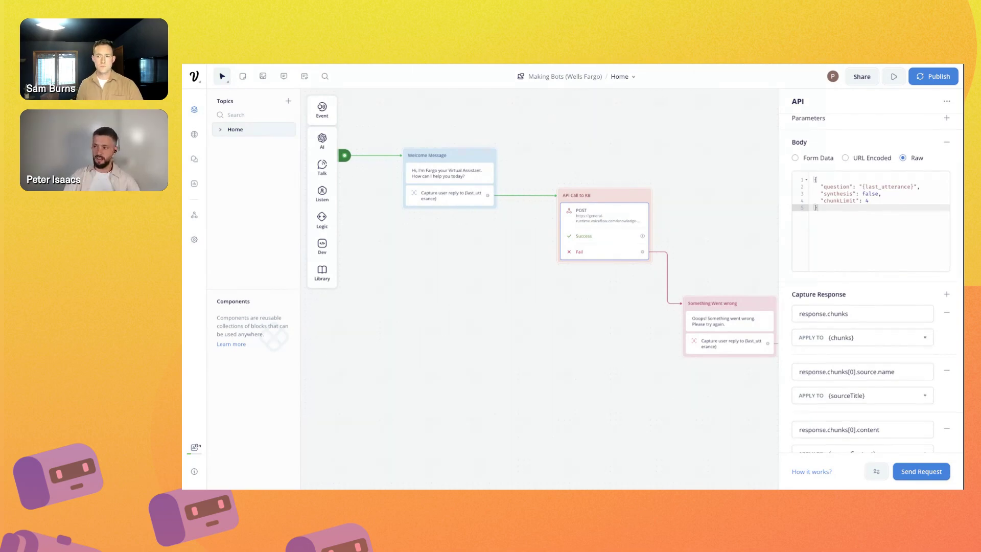
scroll(871, 286, "down", 1)
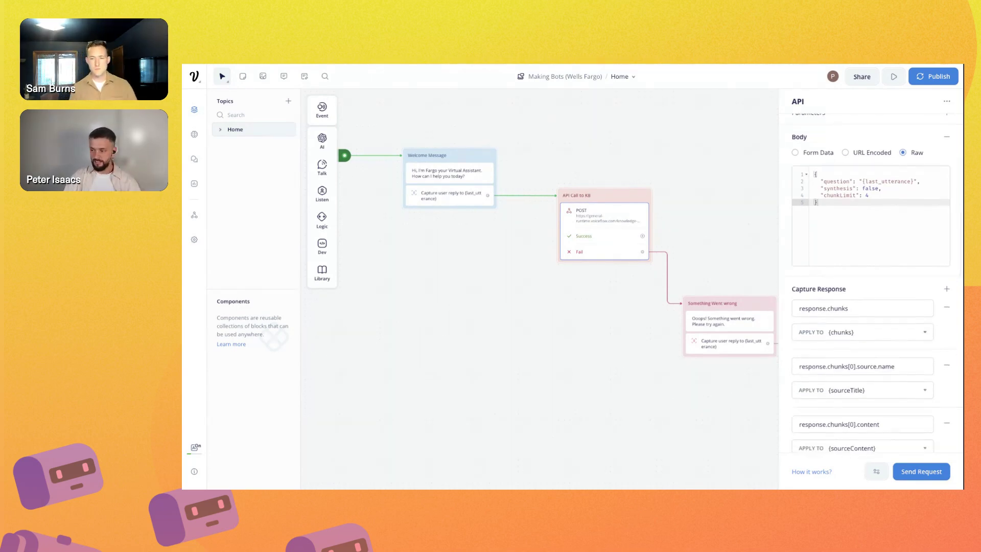
scroll(871, 287, "down", 1)
scroll(871, 286, "down", 1)
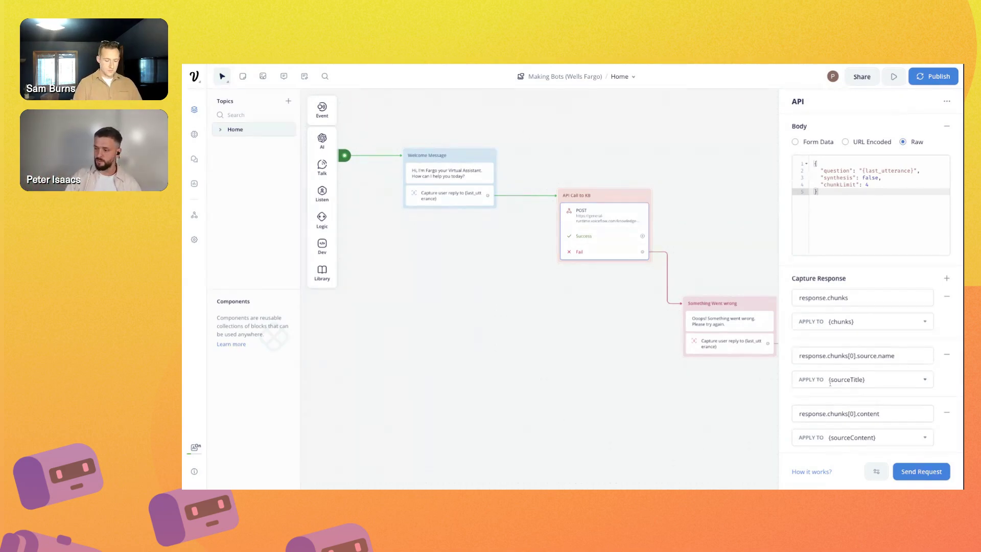
scroll(849, 380, "down", 1)
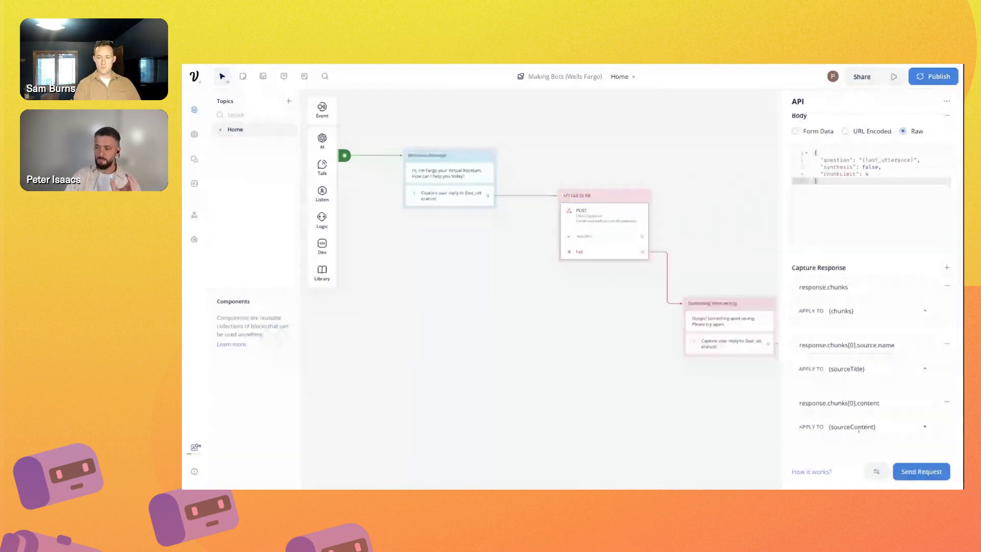
scroll(844, 431, "down", 4)
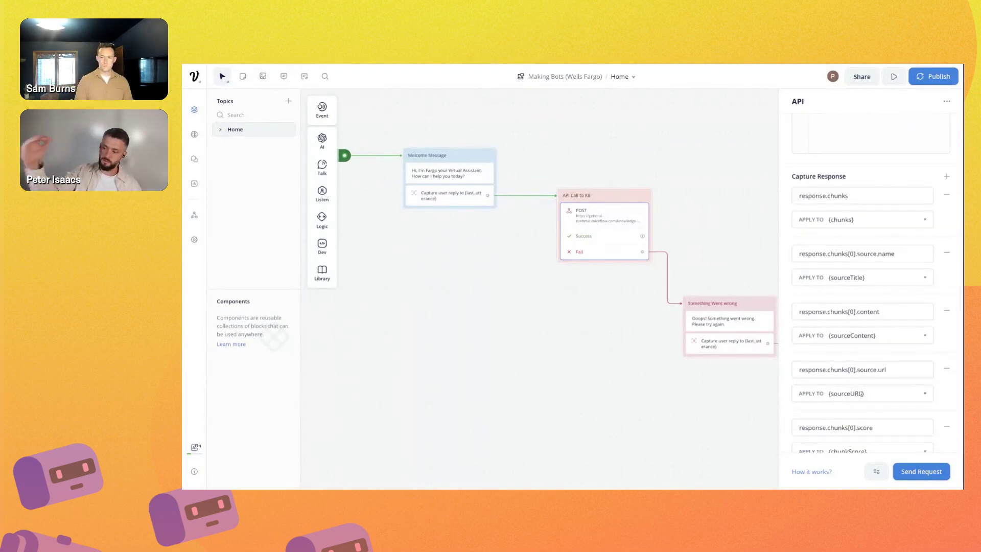
scroll(853, 369, "down", 10)
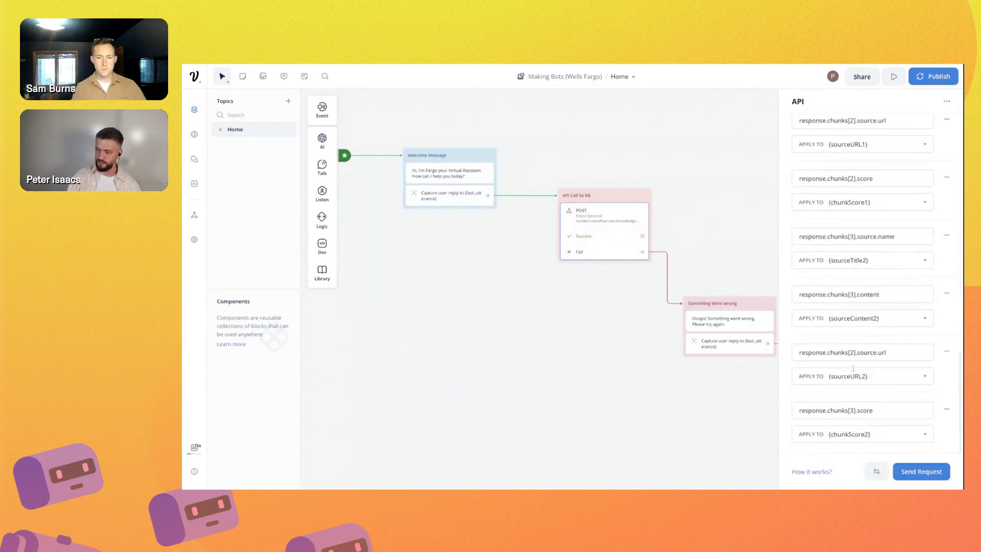
scroll(841, 429, "up", 8)
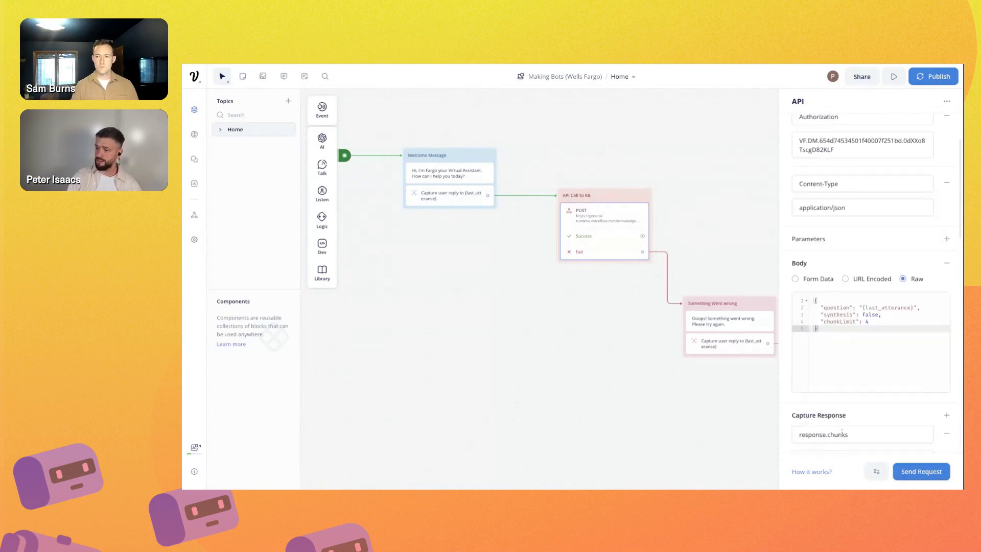
scroll(853, 374, "down", 3)
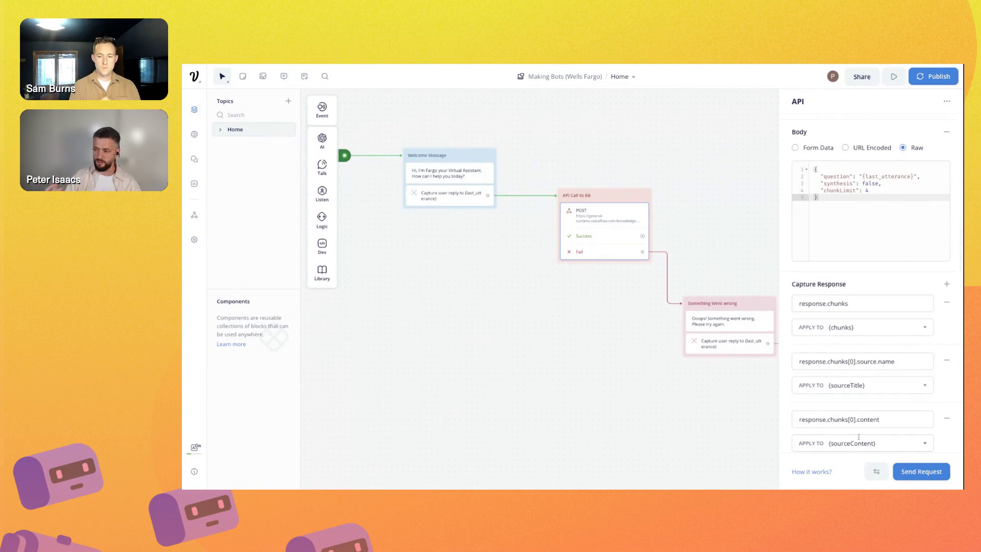
scroll(859, 437, "down", 1)
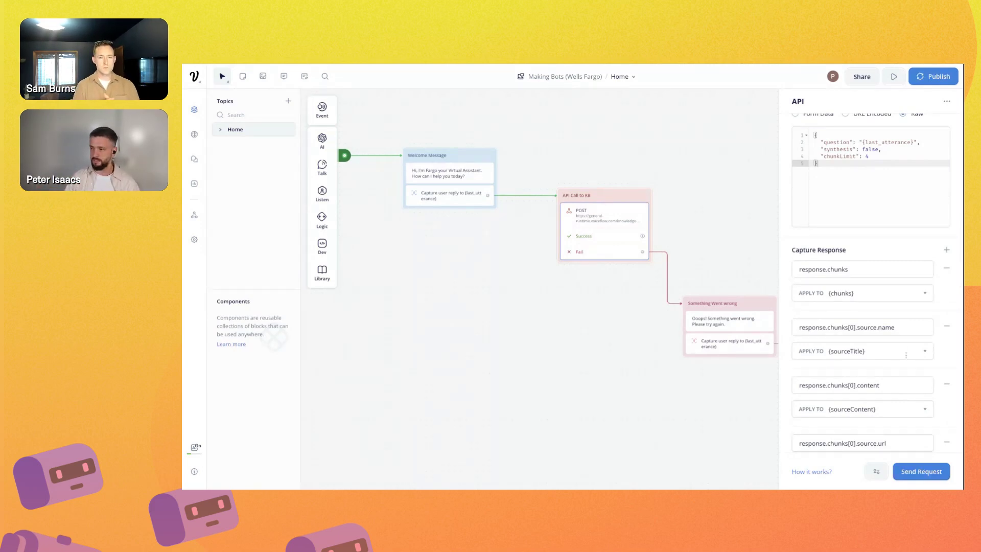
scroll(894, 314, "up", 3)
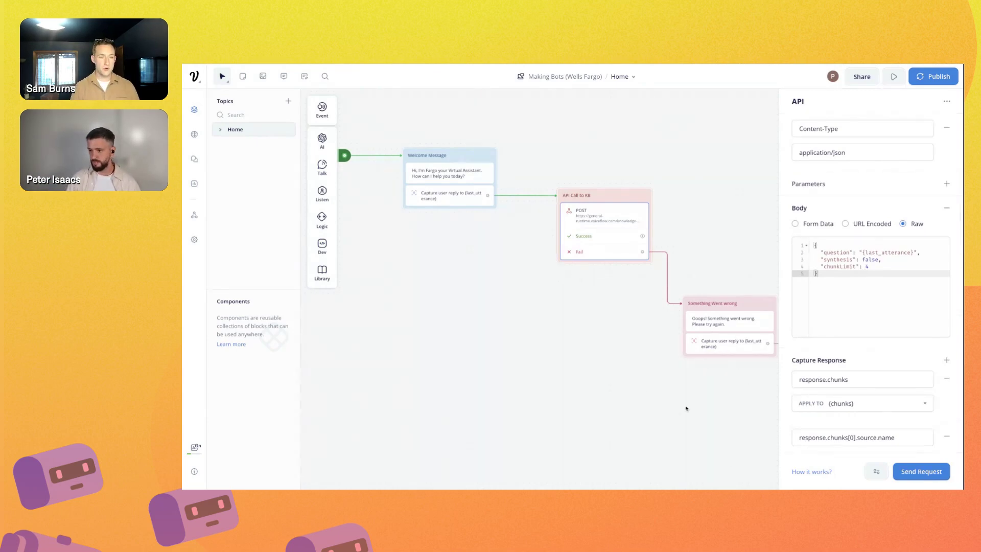
- Add the saved "2. Stringify Chunks + Logic" block from the library to the free canvas area below the existing blocks
scroll(709, 415, "right", 5)
scroll(709, 416, "down", 1)
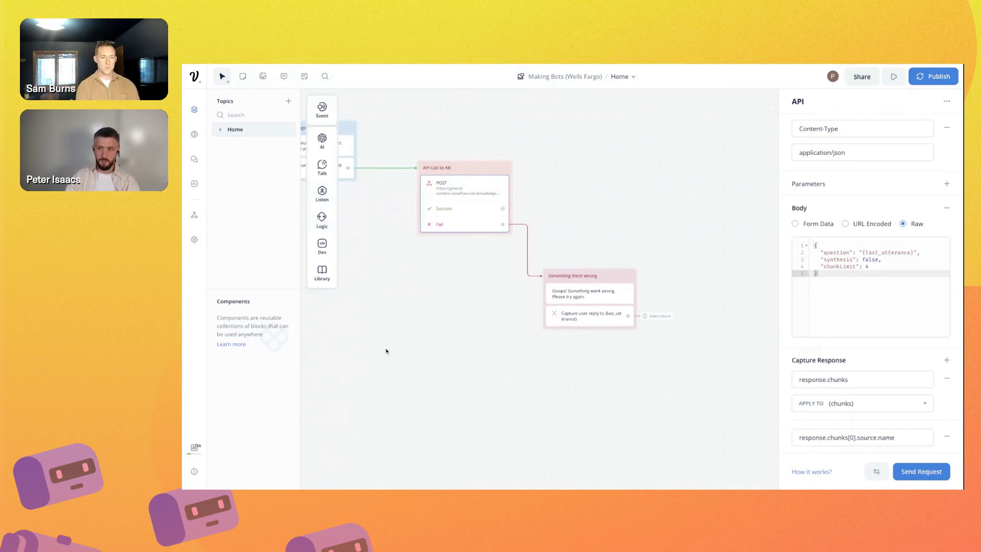
scroll(387, 351, "left", 3)
mouse_move(323, 273)
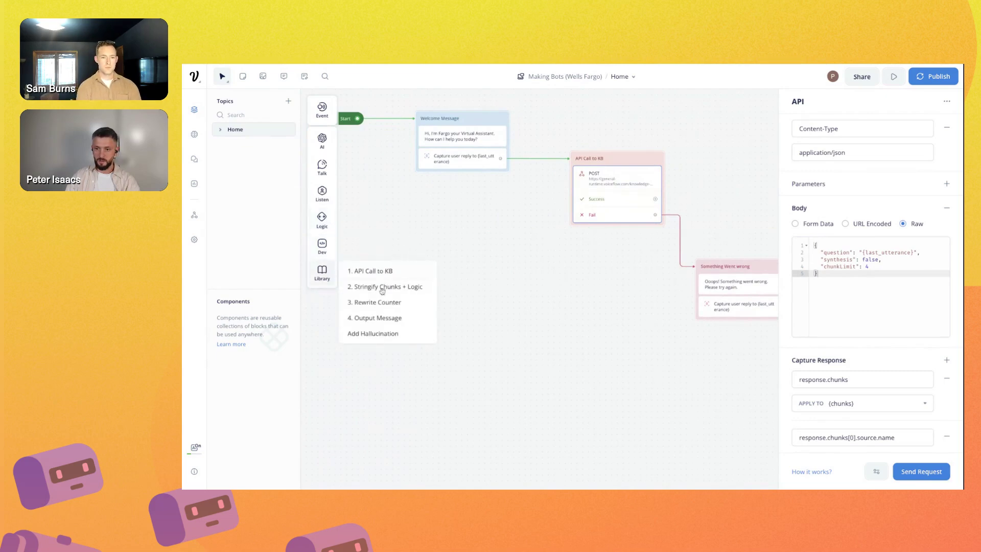
left_click_drag(382, 289, 639, 370)
left_click_drag(555, 314, 439, 269)
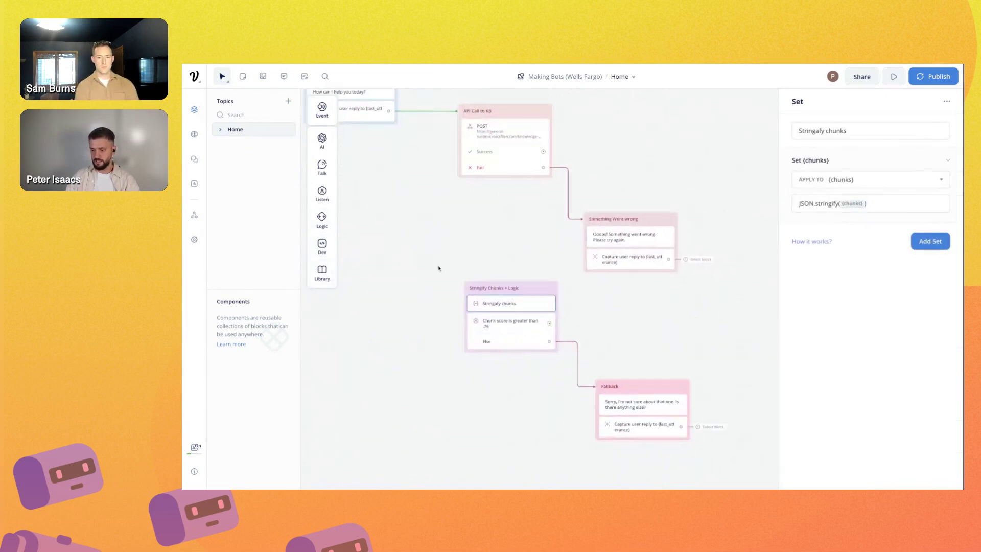
- Move the Stringify Chunks + Logic and Fallback blocks beside API Call to KB and link its Success path to Stringify Chunks + Logic
left_click_drag(431, 316, 732, 443)
left_click_drag(523, 286, 668, 167)
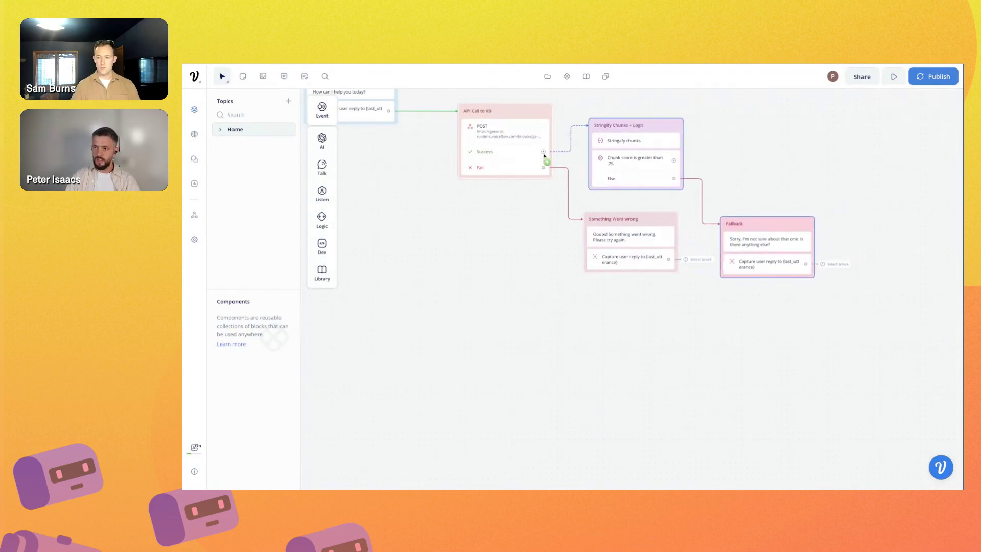
left_click(528, 248)
- Add a text block above the Fallback block and link the "Chunk score is greater than .75" condition to it
mouse_move(322, 166)
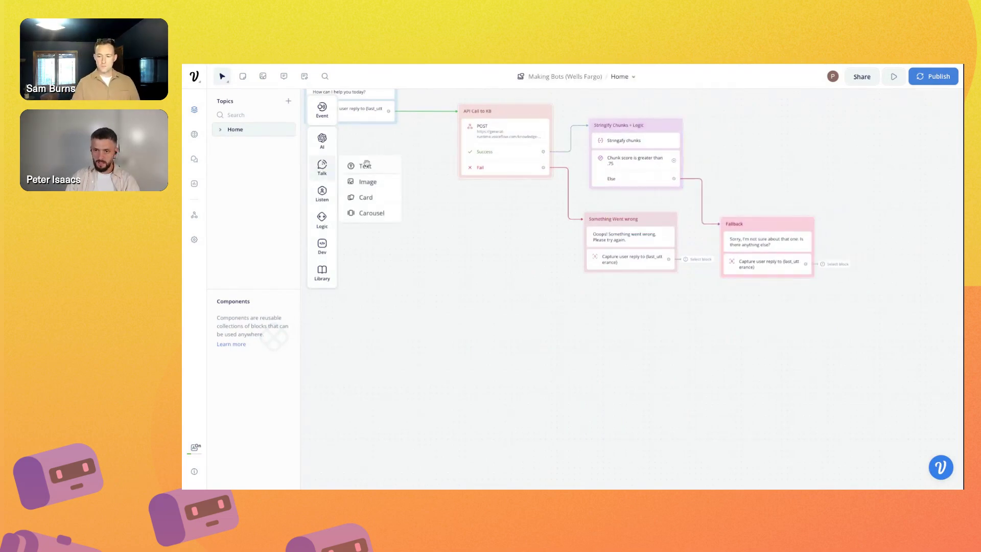
left_click_drag(367, 165, 772, 154)
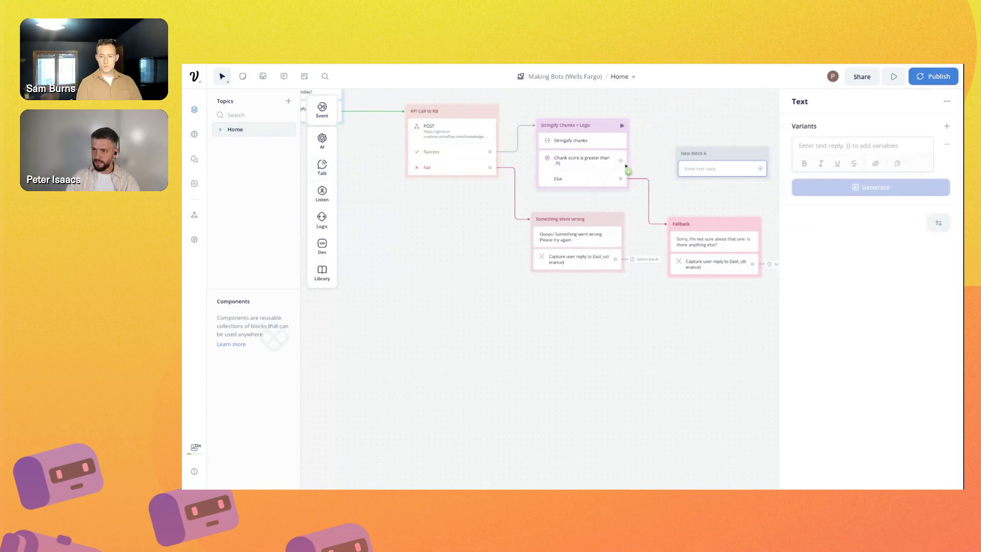
left_click_drag(625, 167, 703, 167)
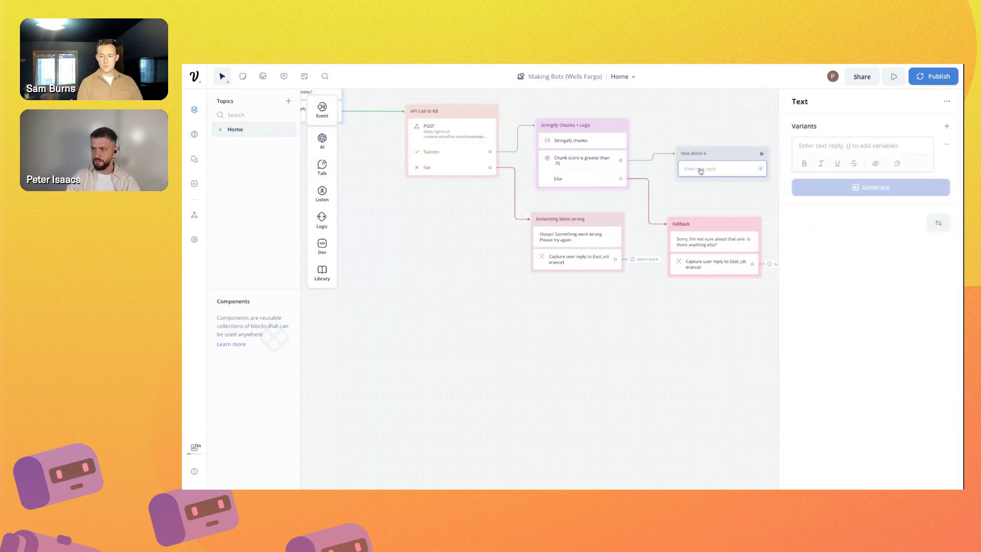
- Set the new text block's reply to the {chunks} variable
left_click(853, 149)
type("{chunks")
left_click(829, 194)
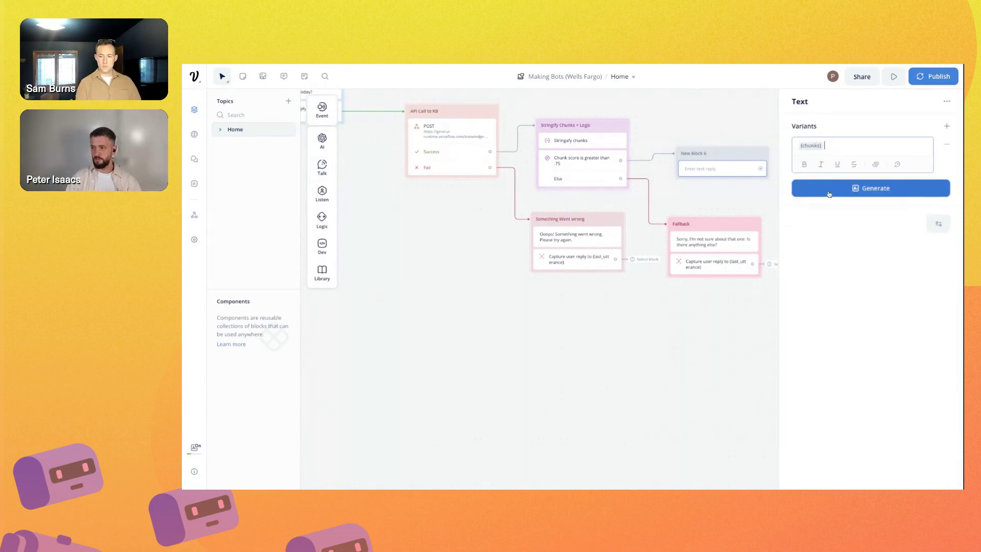
left_click(829, 194)
left_click(643, 289)
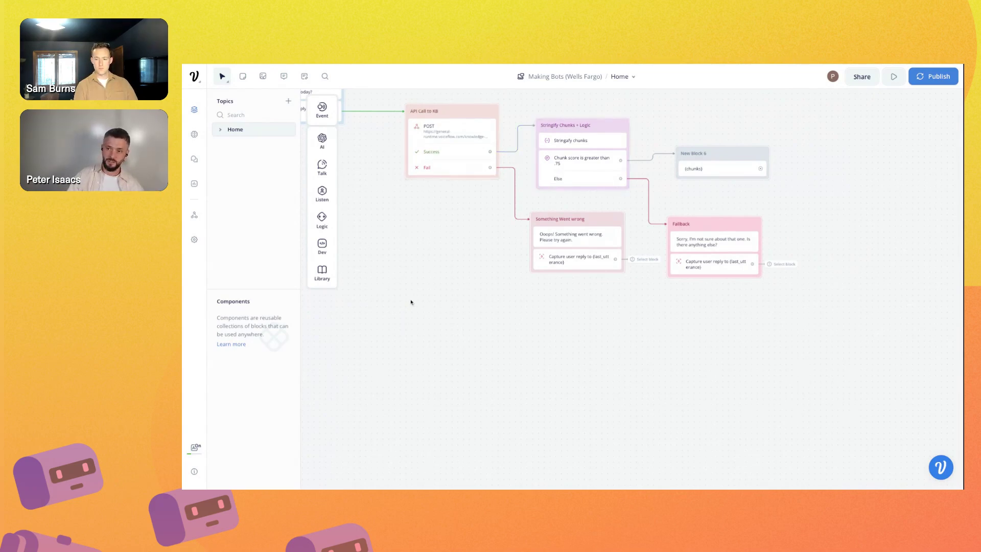
- Start a prototype test of the flow from the Welcome Message block
scroll(412, 302, "left", 5)
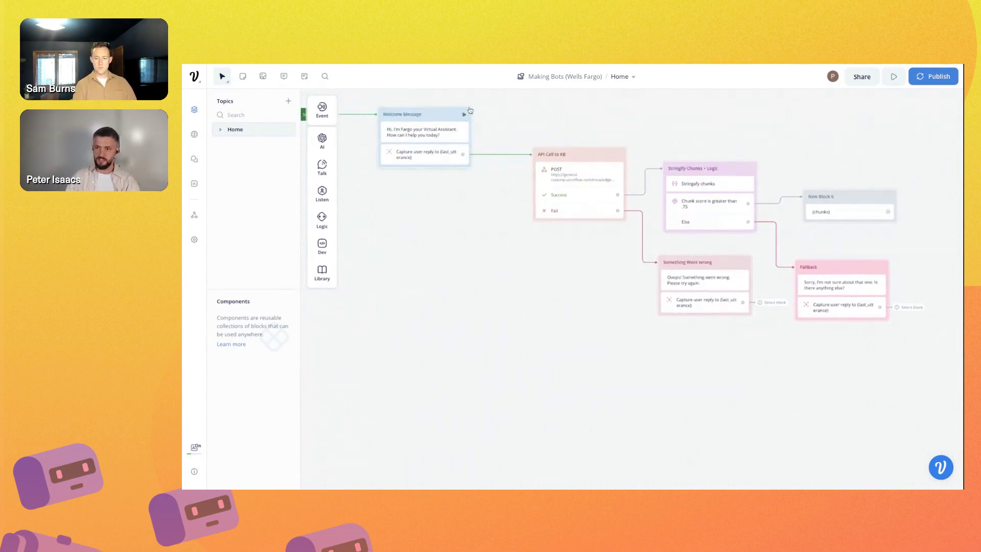
left_click(465, 114)
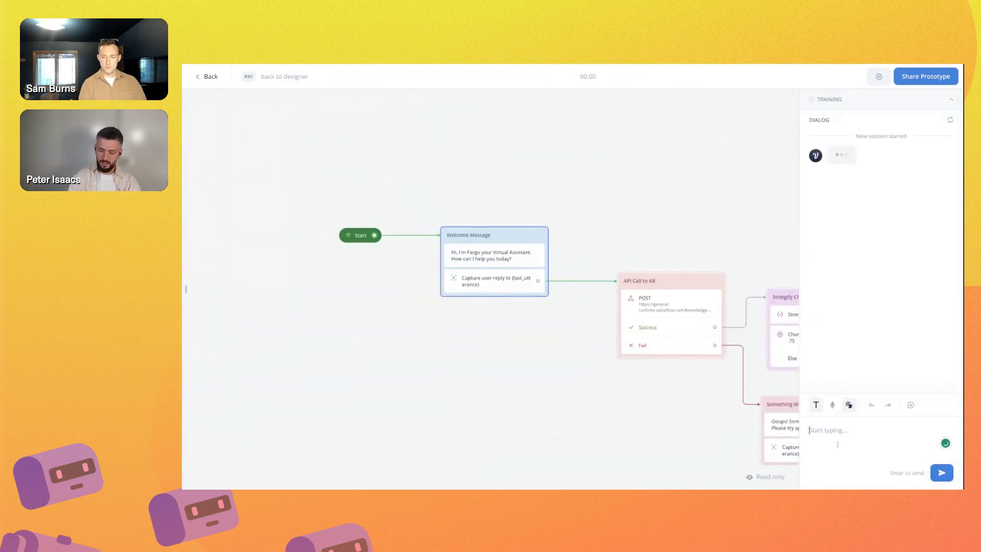
- Send "I want to apply for a card" in the test dialog and read through the returned chunks
type("i want to app")
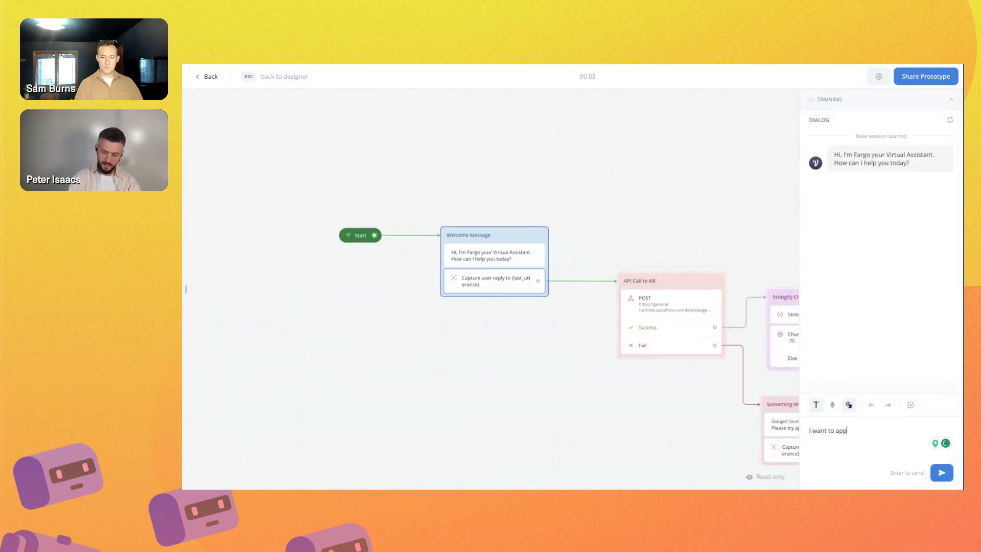
type("ly for a card")
key("Return")
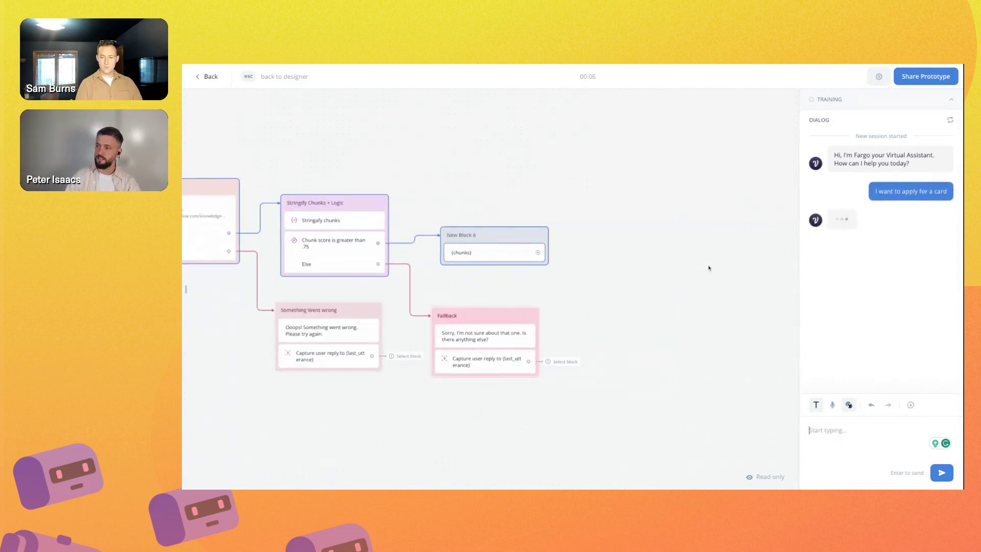
scroll(888, 262, "up", 4)
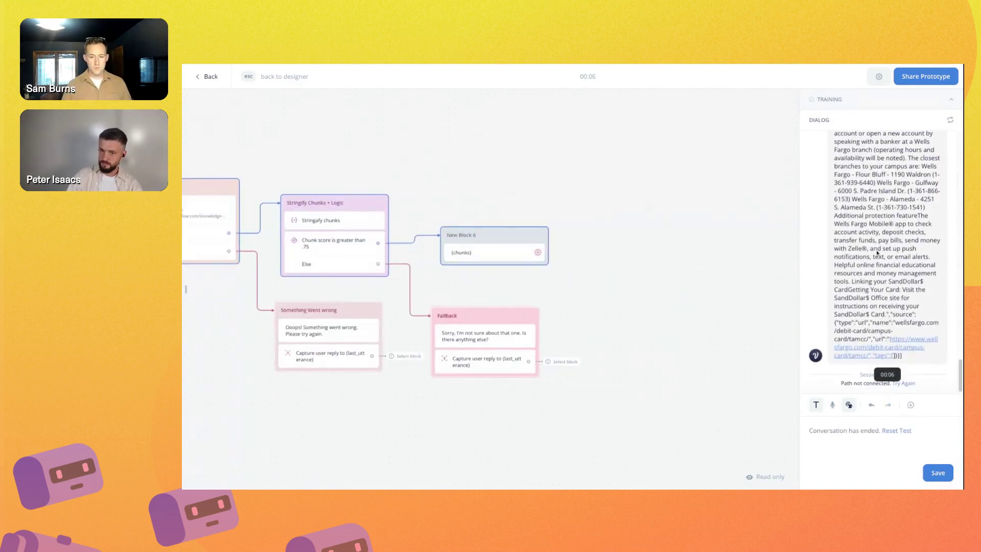
scroll(890, 229, "up", 5)
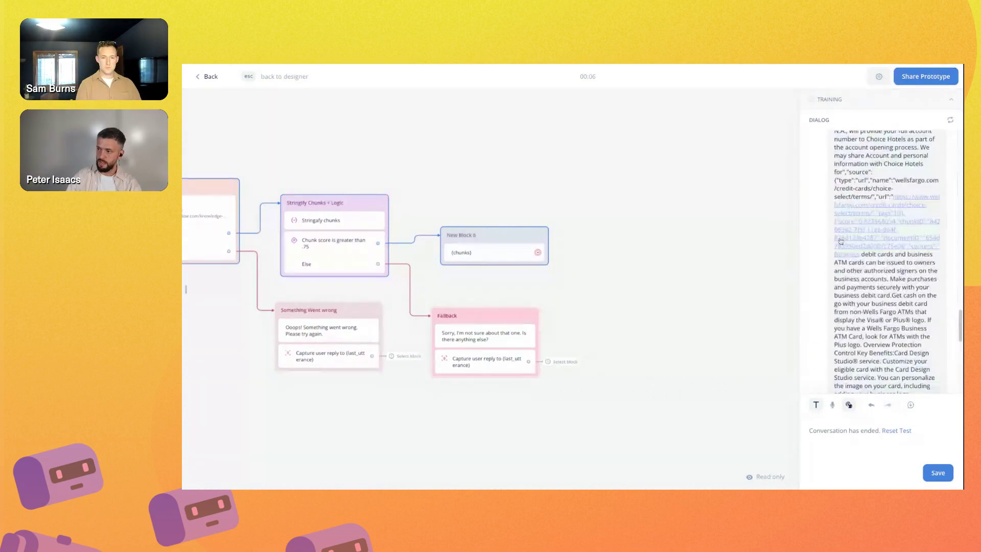
key("Escape")
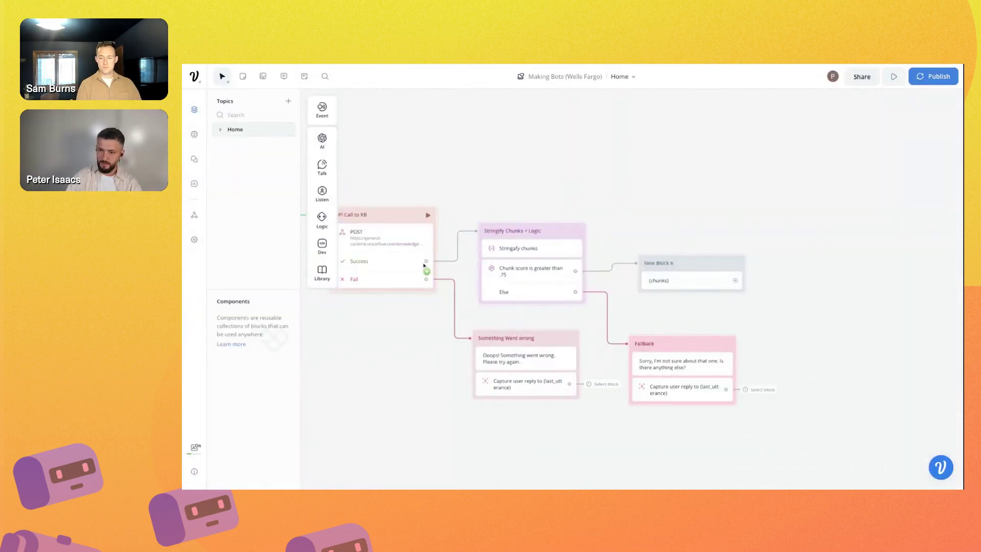
- Link API Call to KB's Success path directly to the {chunks} block and restart the prototype test from the Welcome Message block
left_click_drag(426, 261, 664, 271)
scroll(566, 262, "left", 10)
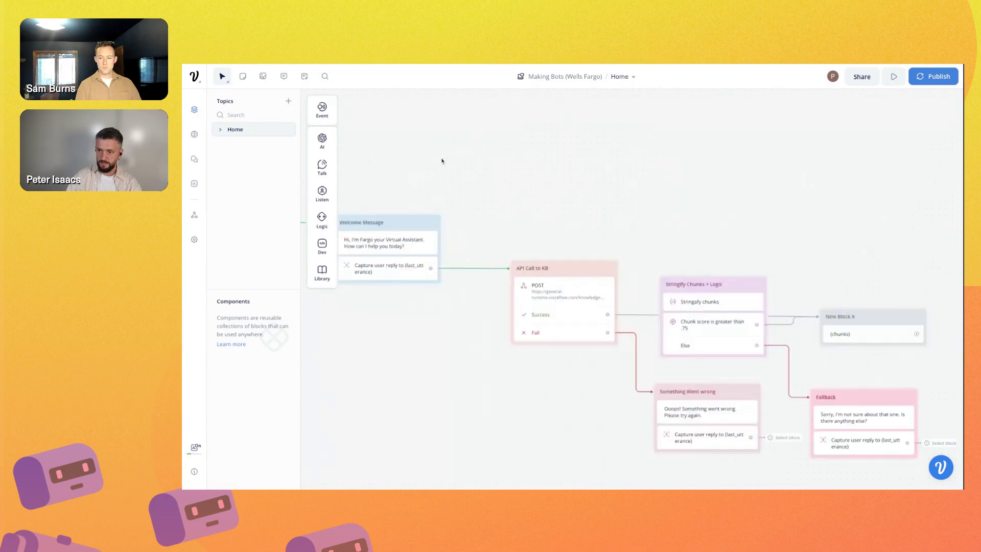
left_click(566, 250)
left_click(566, 248)
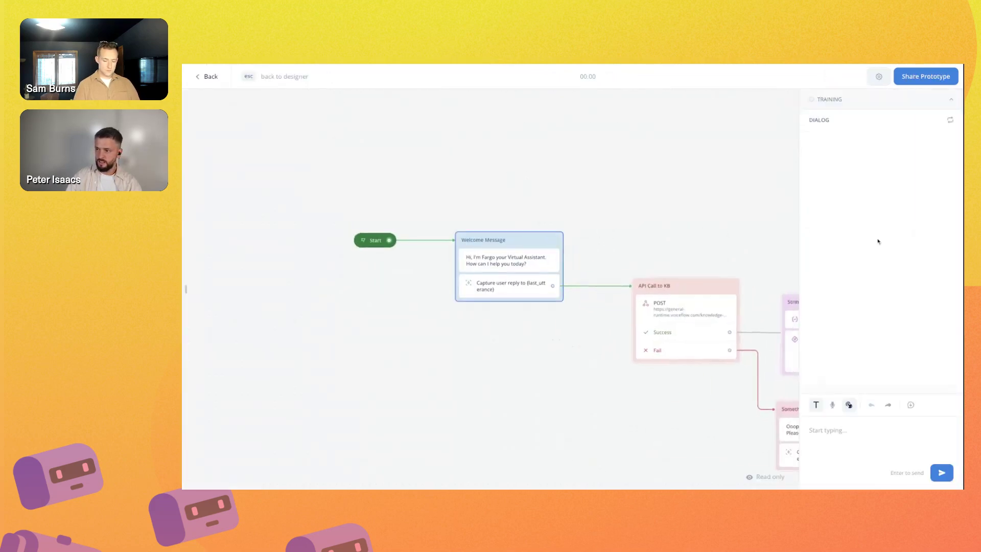
- Test the bypassed Stringify step by sending "i want to apply for a card" again and check the reply
left_click(842, 448)
type("iw")
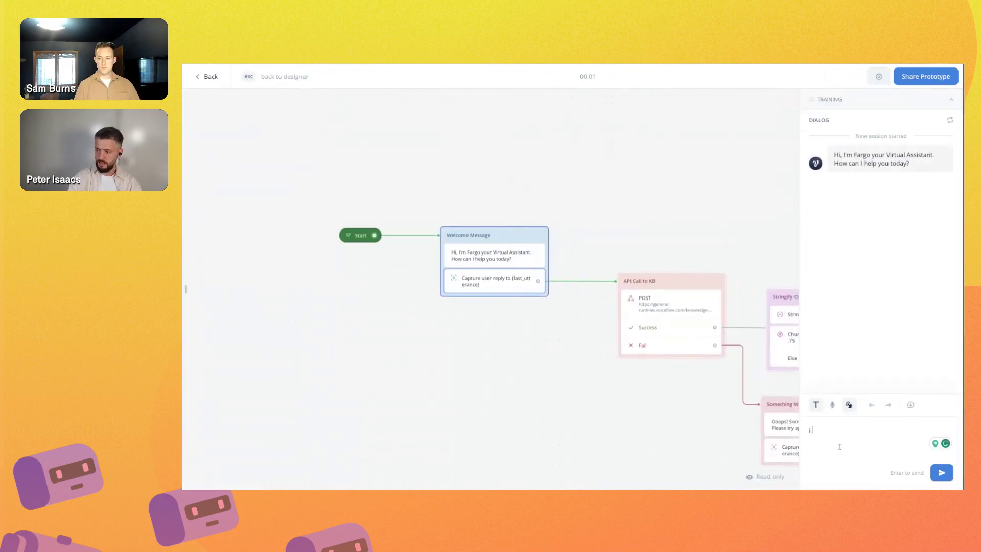
key("BackSpace")
type("want to apply for a card")
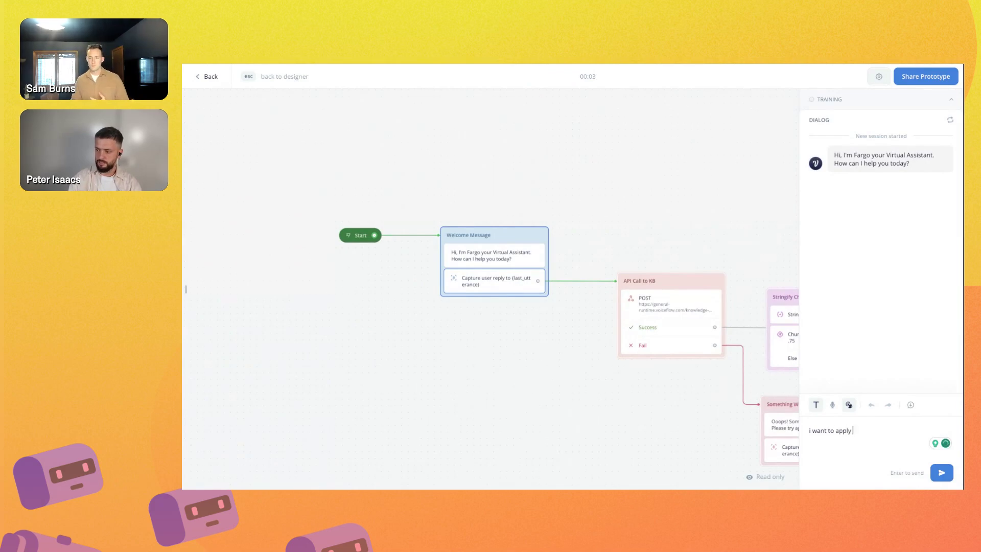
key("Return")
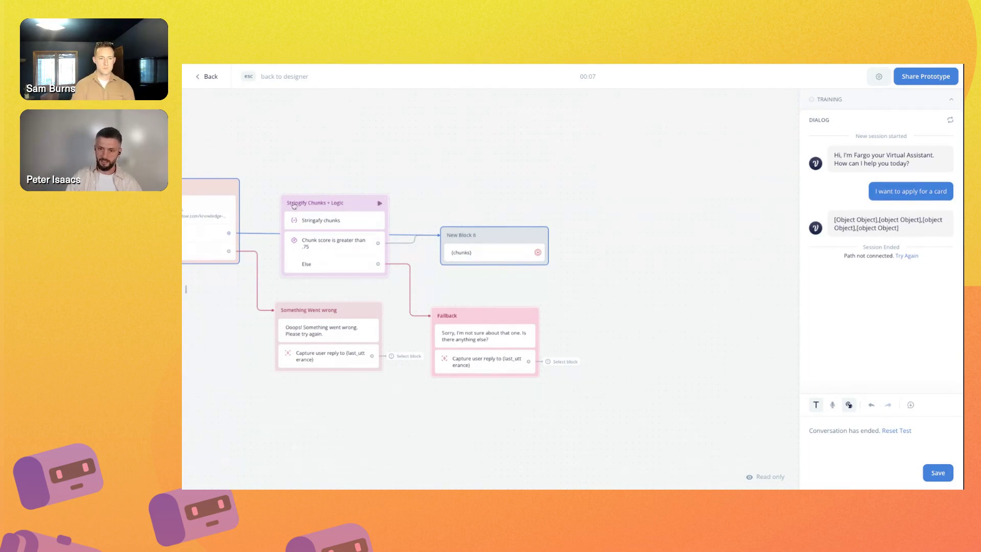
- Relink API Call to KB's Success path to Stringify Chunks + Logic and color the link green
key("Escape")
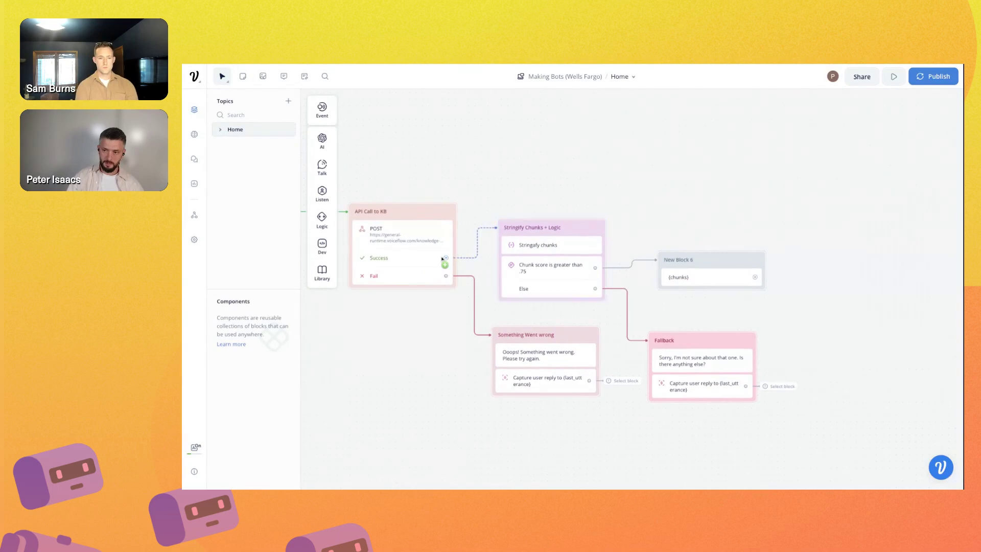
left_click(478, 245)
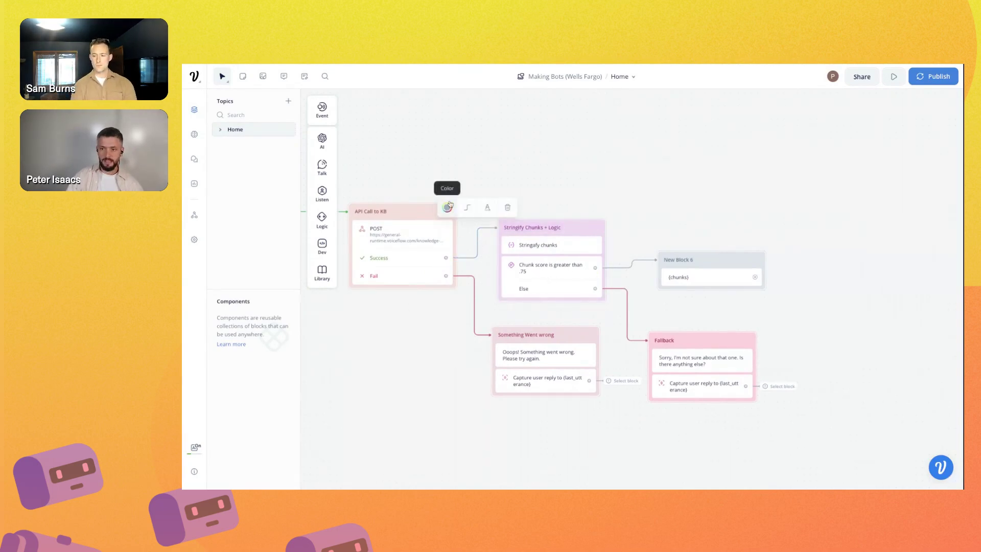
left_click(447, 207)
left_click(443, 264)
- Review the "Chunk score is greater than .75" condition and the captured response mappings of the API call
left_click(546, 274)
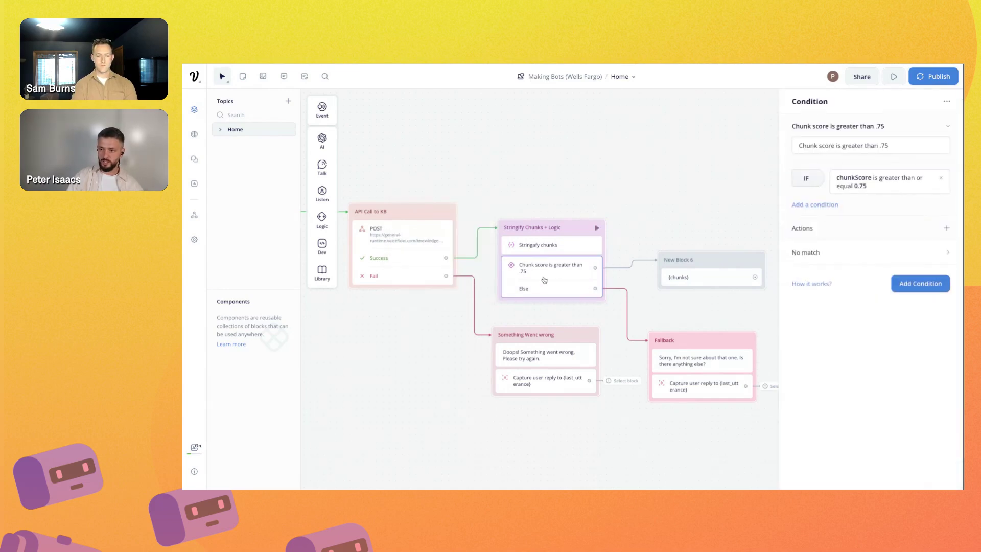
left_click(403, 243)
scroll(869, 333, "down", 10)
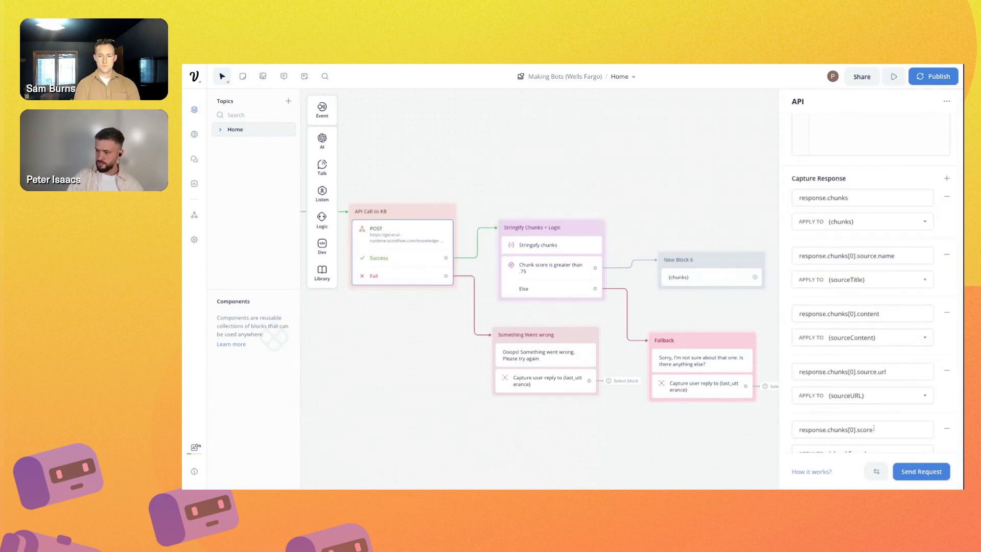
scroll(852, 433, "down", 1)
left_click(630, 455)
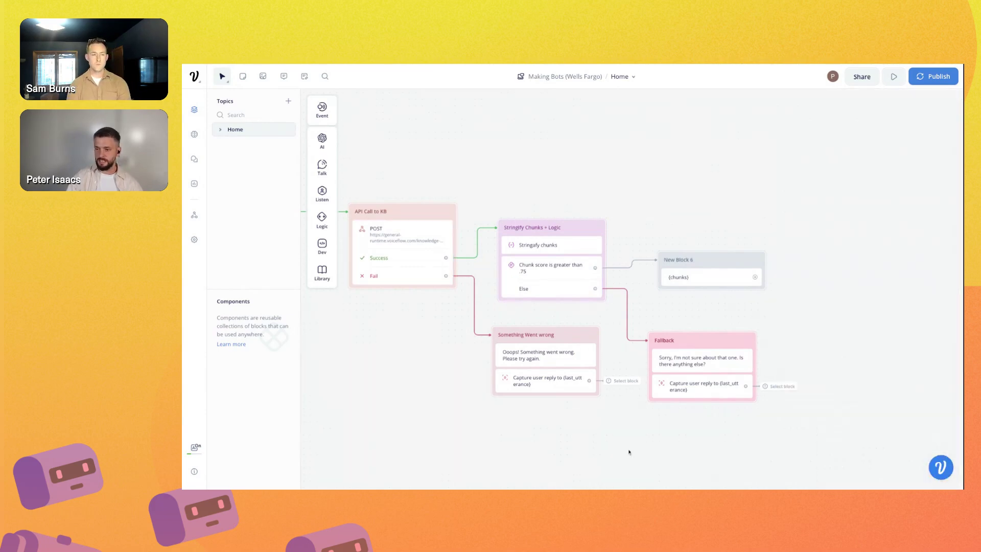
left_click(561, 266)
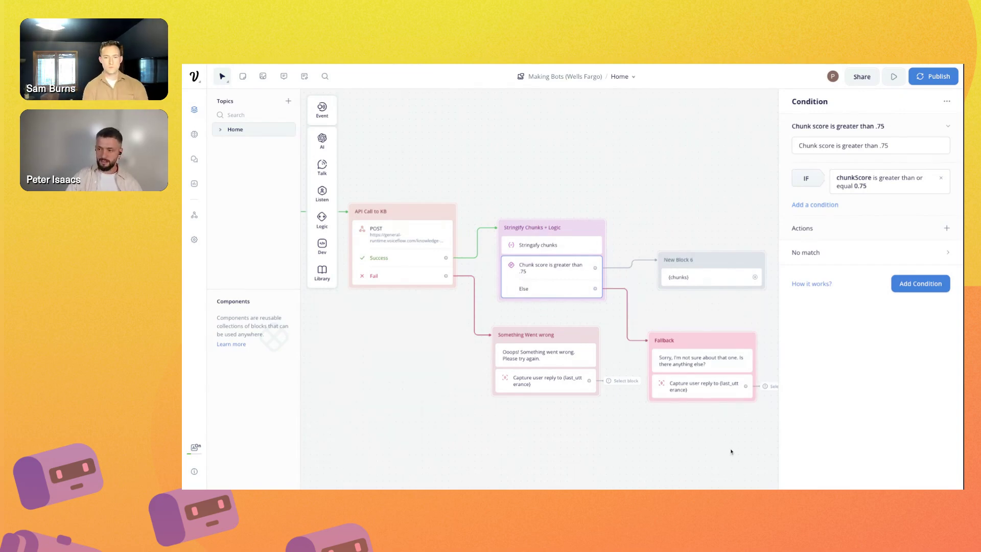
- Change the Something Went wrong block's color to the dark pink theme color used by the Fallback block
scroll(731, 452, "down", 2)
scroll(731, 452, "right", 2)
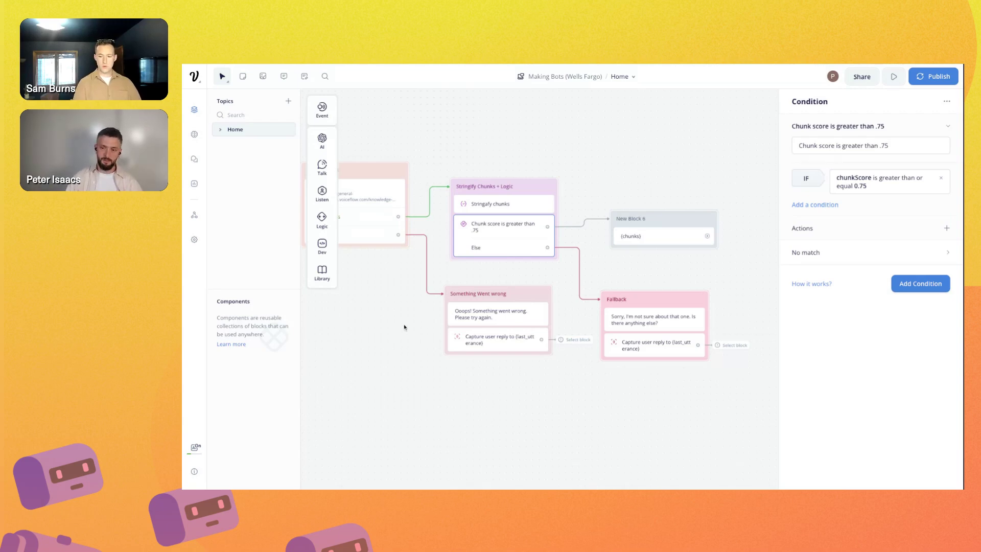
left_click(400, 312)
left_click_drag(401, 290, 543, 387)
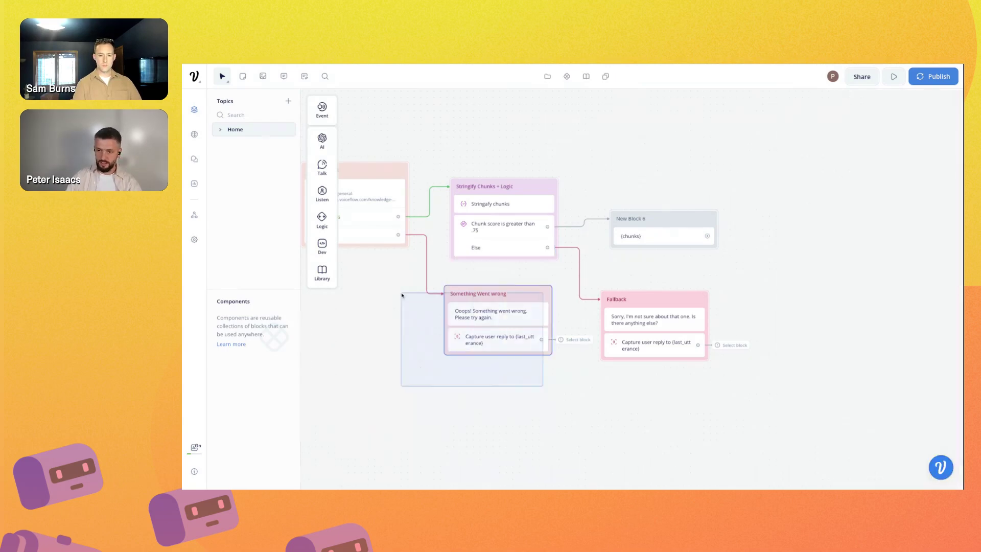
right_click(537, 302)
mouse_move(628, 310)
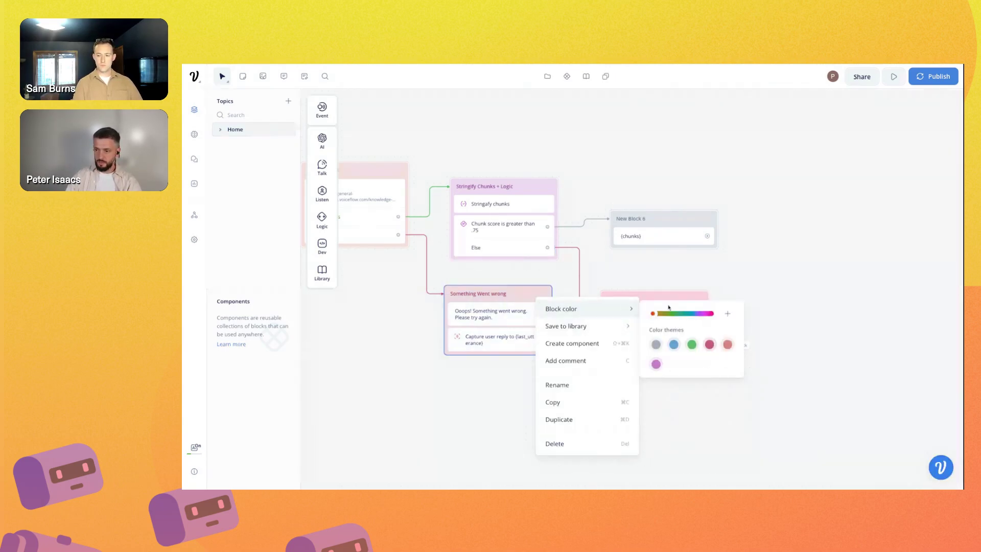
left_click(709, 343)
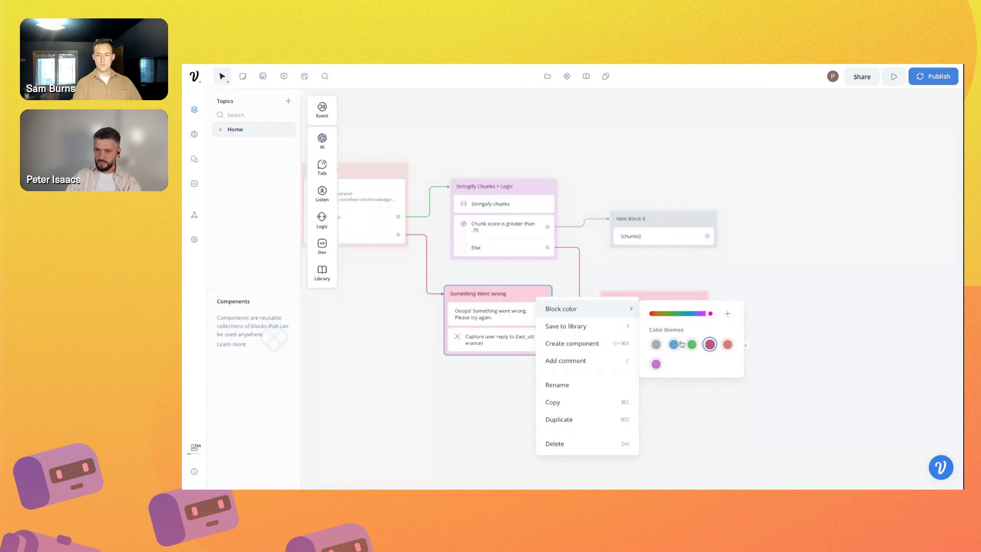
left_click(603, 370)
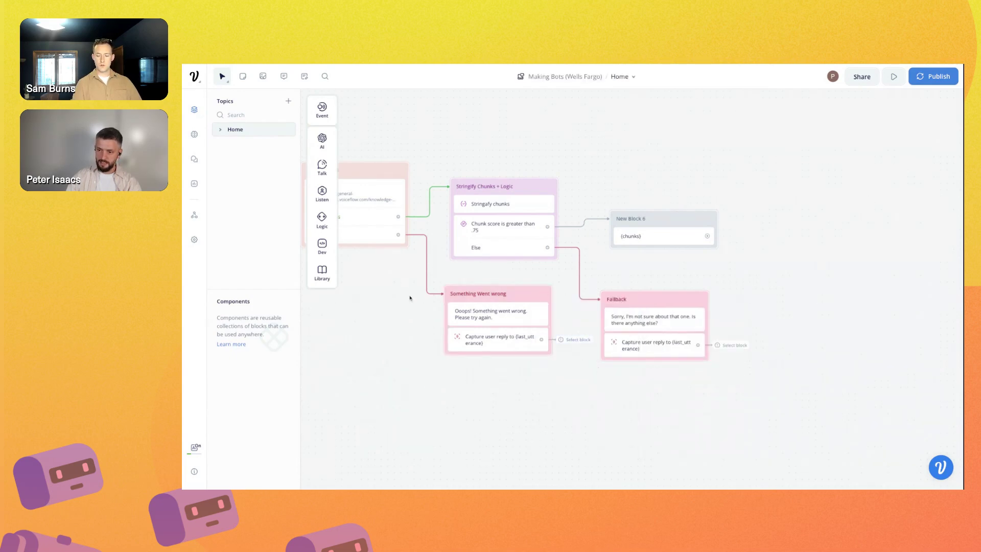
- Set API Call to KB as the target block after the Something Went wrong block's capture step
scroll(435, 312, "left", 4)
double_click(417, 177)
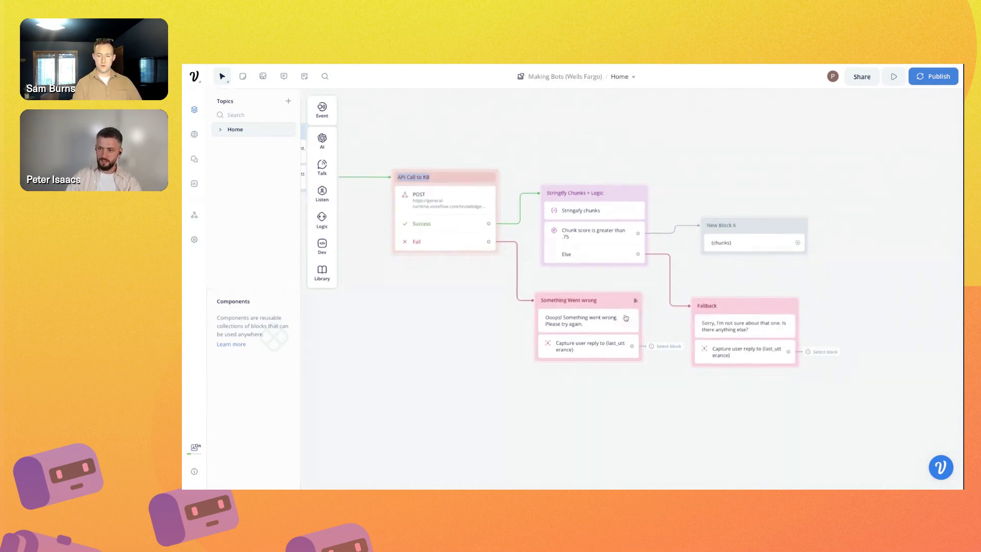
mouse_move(670, 349)
left_click(745, 330)
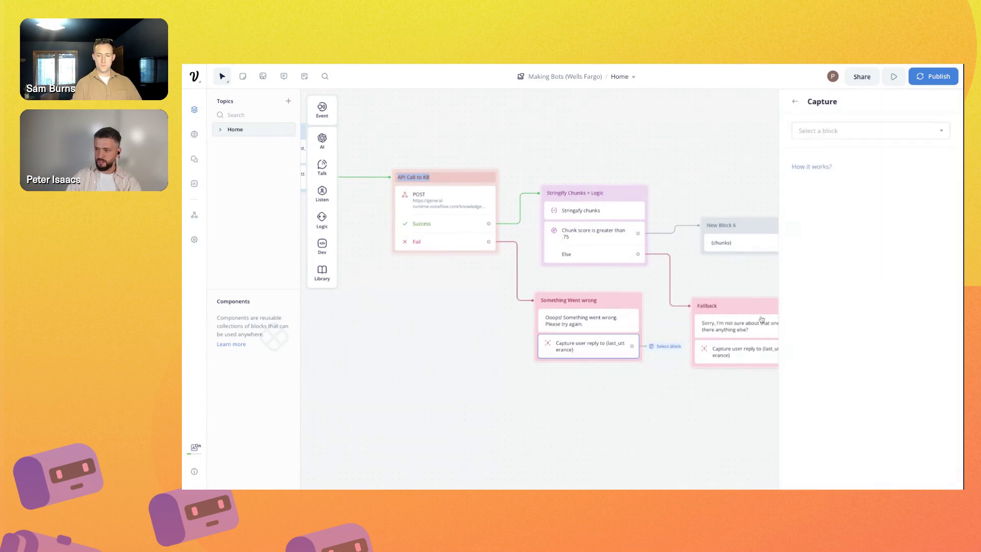
left_click(824, 131)
left_click(817, 175)
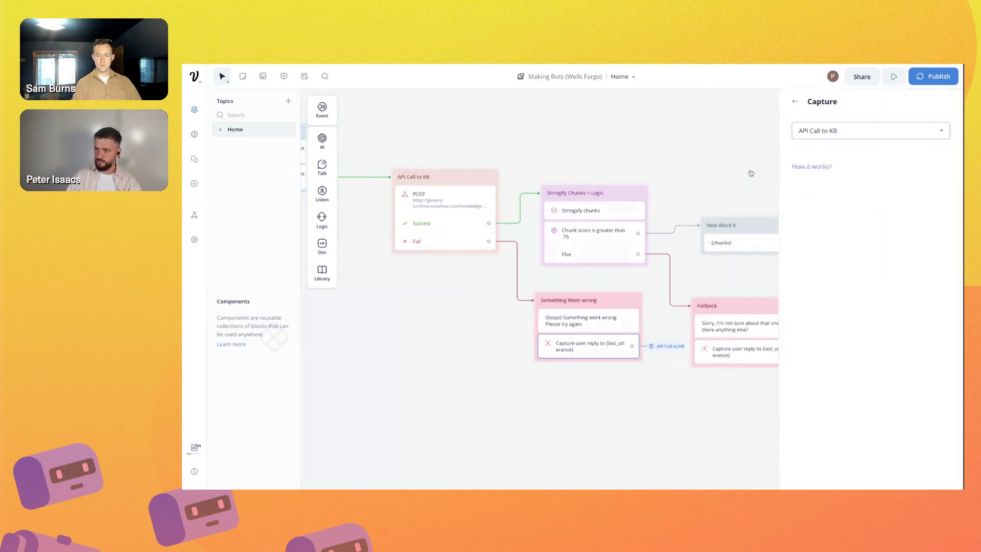
- Set API Call to KB as the target block after the Fallback block's capture step
left_click_drag(709, 384, 560, 337)
left_click(676, 304)
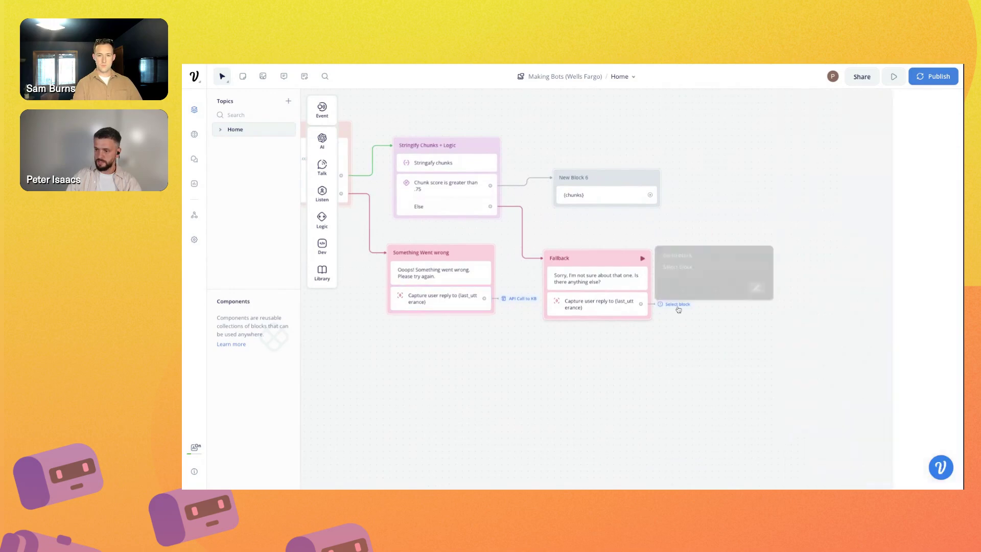
left_click(766, 286)
left_click(814, 132)
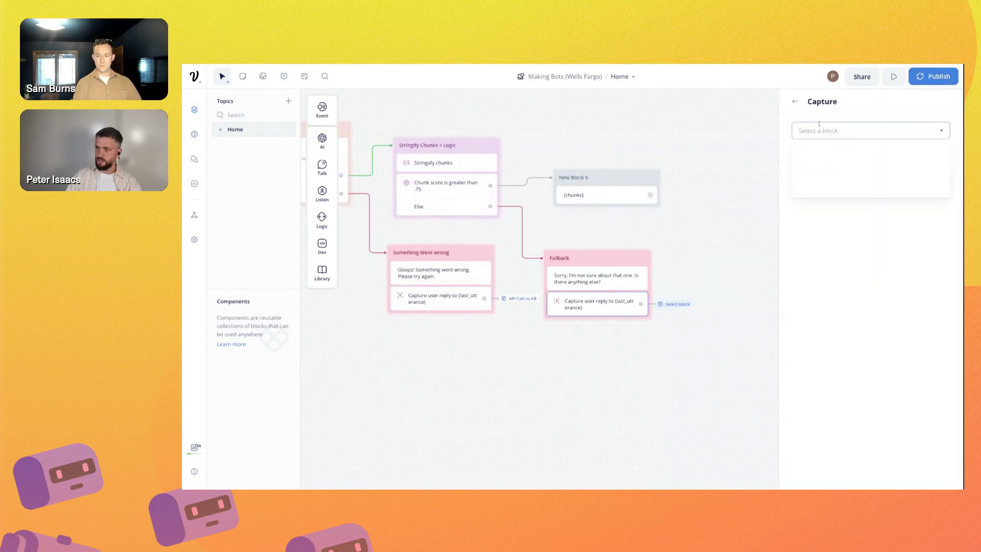
key("ctrl+v")
mouse_move(817, 173)
left_click(748, 171)
- Replace the {chunks} block with a Set AI block linked from the "Chunk score is greater than .75" condition
left_click_drag(720, 227, 532, 149)
key("Delete")
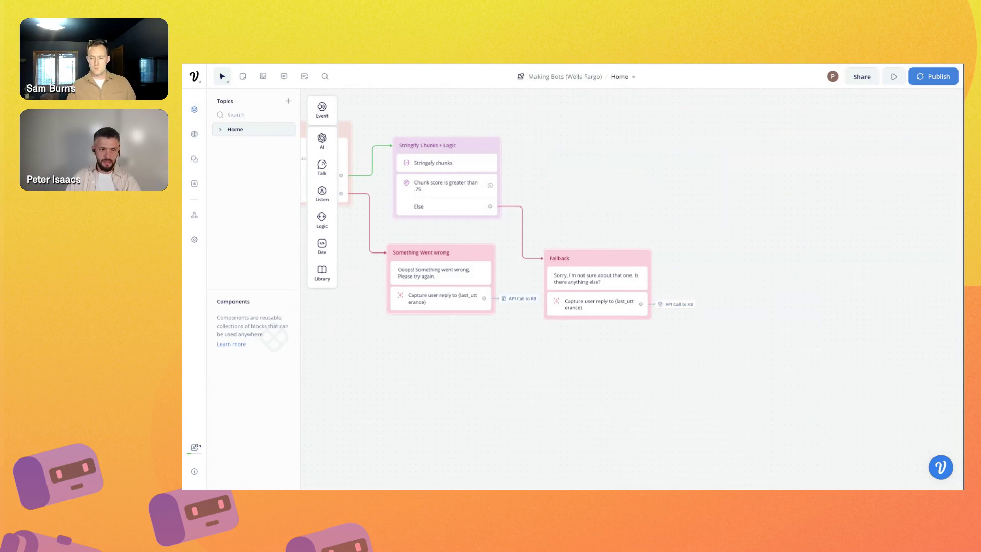
mouse_move(322, 141)
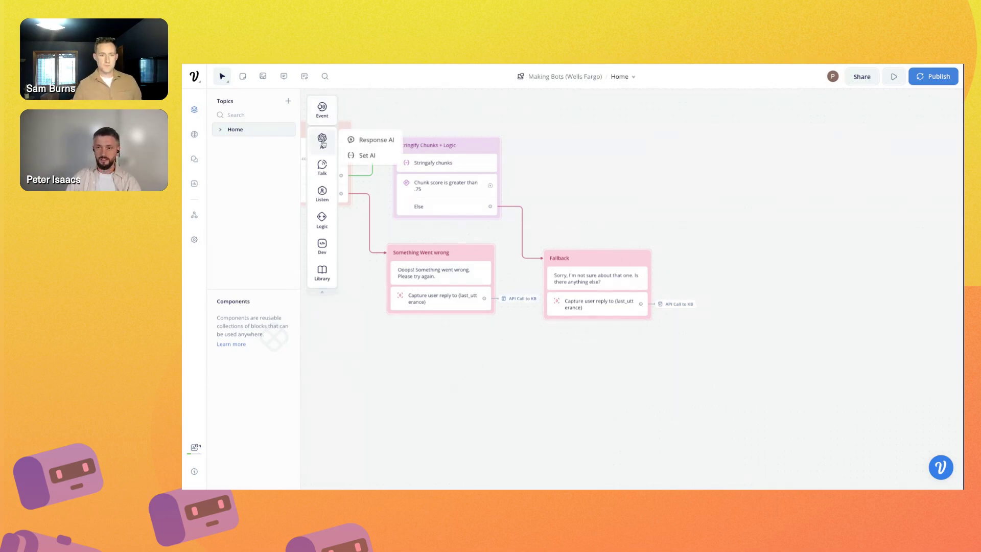
left_click_drag(363, 156, 608, 191)
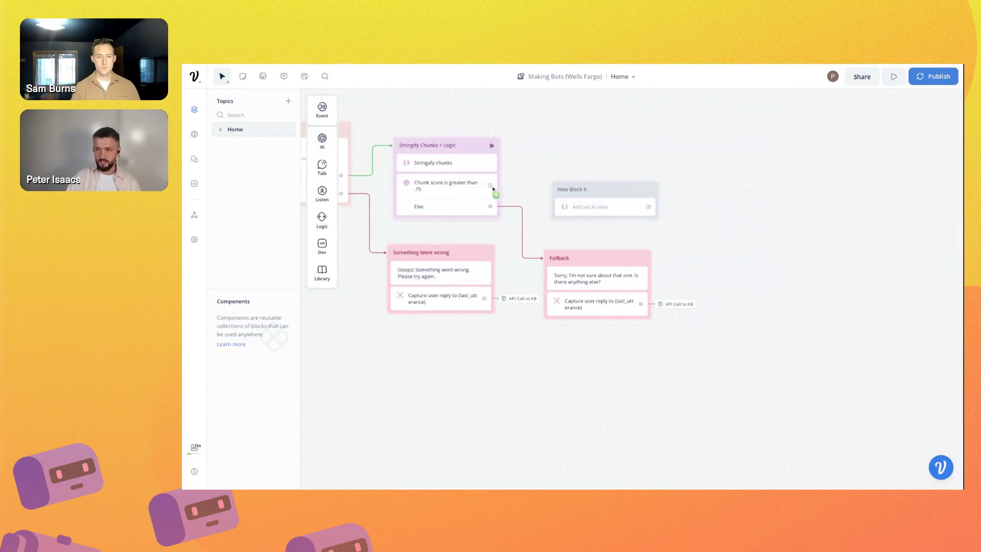
left_click_drag(493, 189, 615, 190)
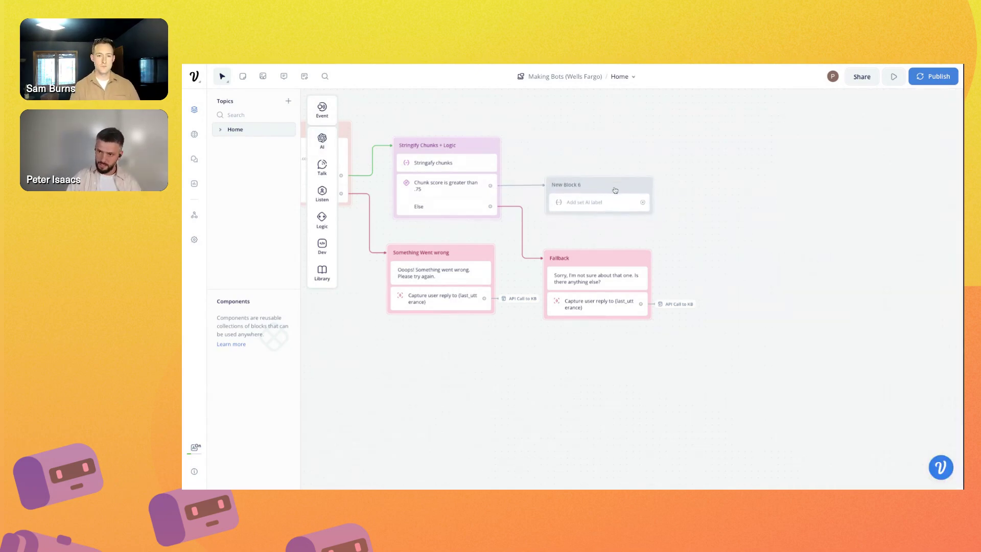
- Color the link from the chunk score condition to the Set AI block green
left_click(524, 186)
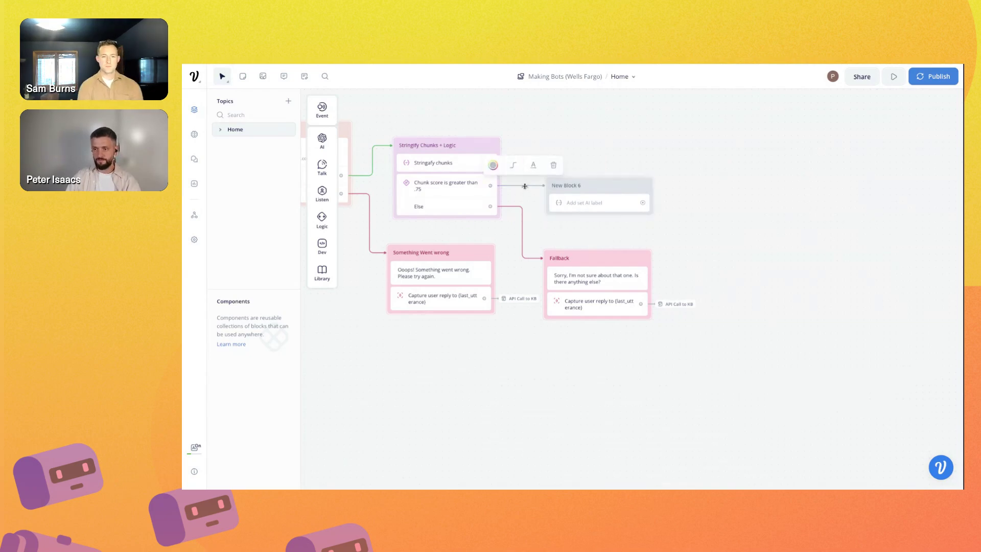
left_click(493, 164)
left_click(489, 222)
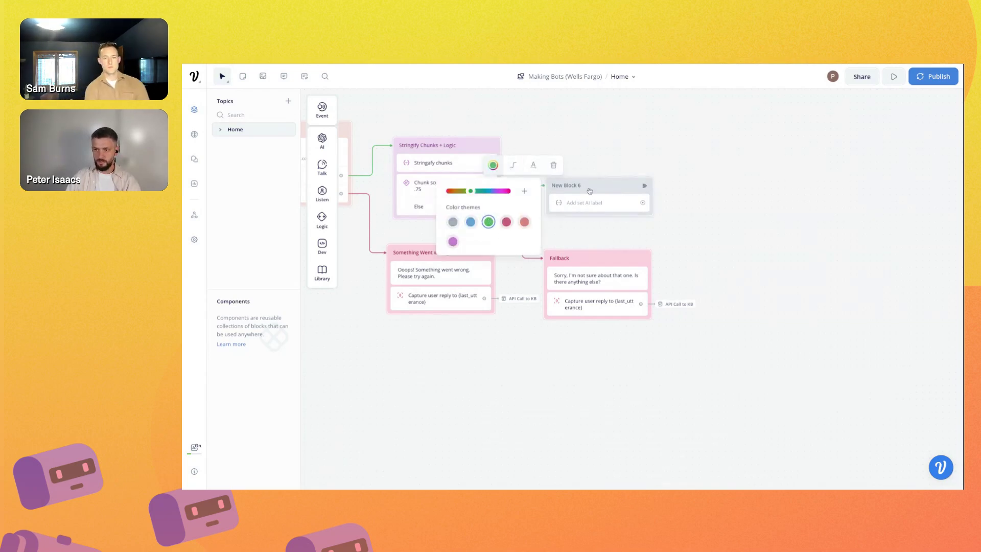
- Rename the Set AI block as Create Message
double_click(560, 186)
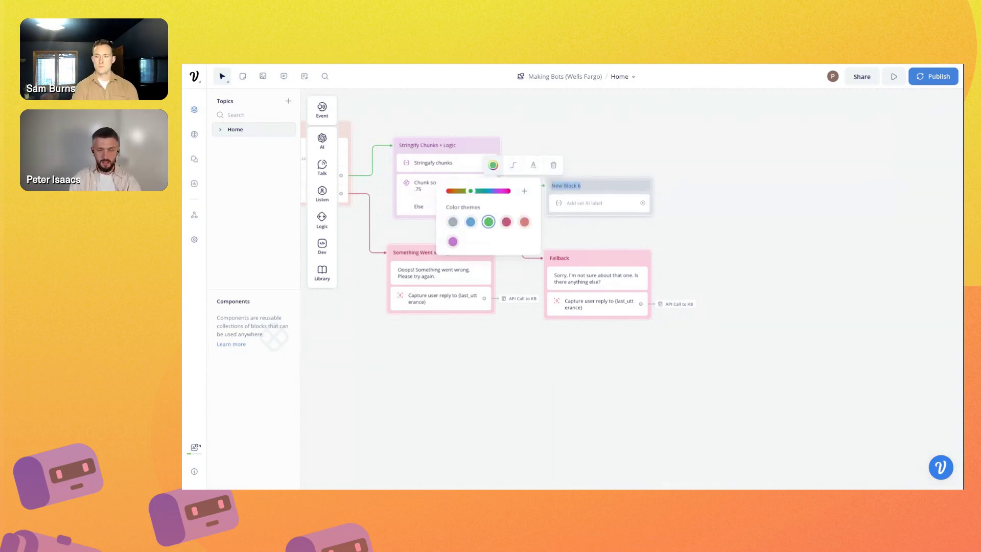
type("Create Mesa")
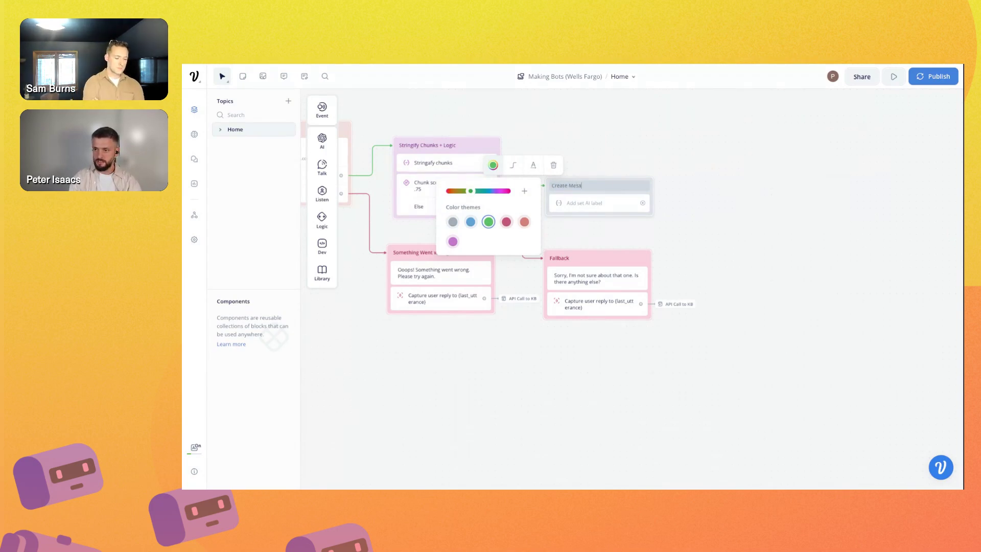
key("BackSpace")
type("sage")
- Color the Create Message block blue
left_click_drag(714, 254, 570, 159)
right_click(609, 184)
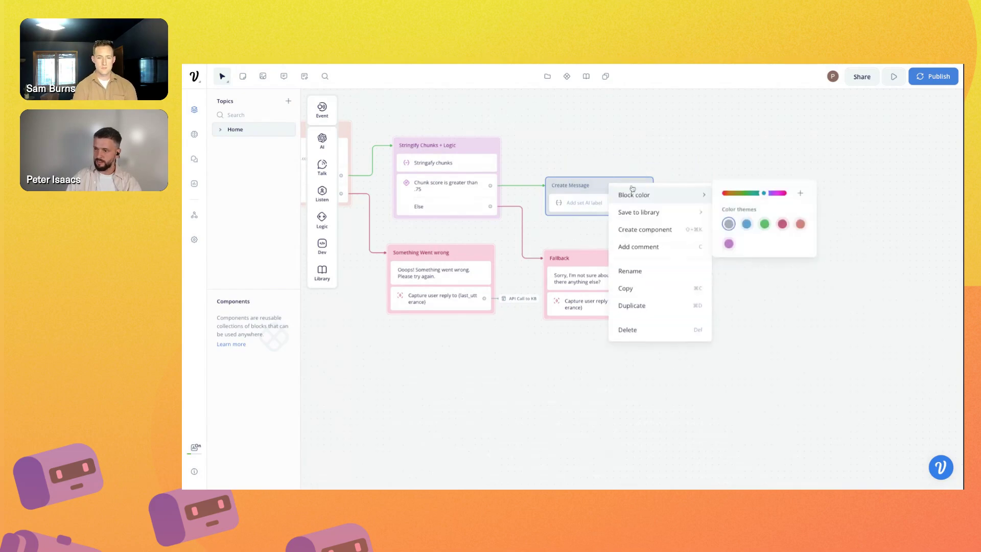
mouse_move(660, 212)
mouse_move(659, 195)
left_click(747, 231)
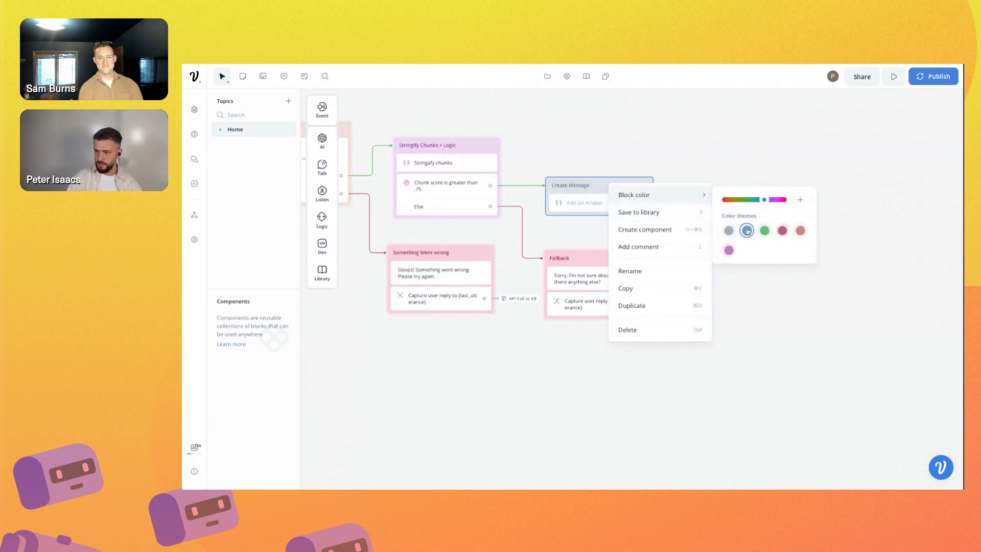
left_click(824, 343)
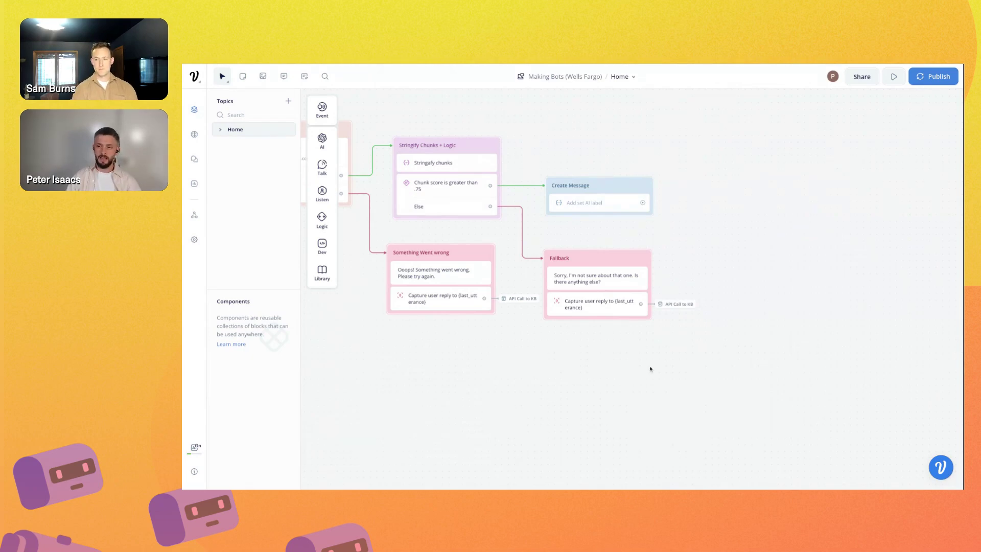
- Paste a prompt into the Create Message block's Set AI step that answers {last_utterance} concisely from {chunks} using step-by-step guidelines
scroll(588, 368, "left", 3)
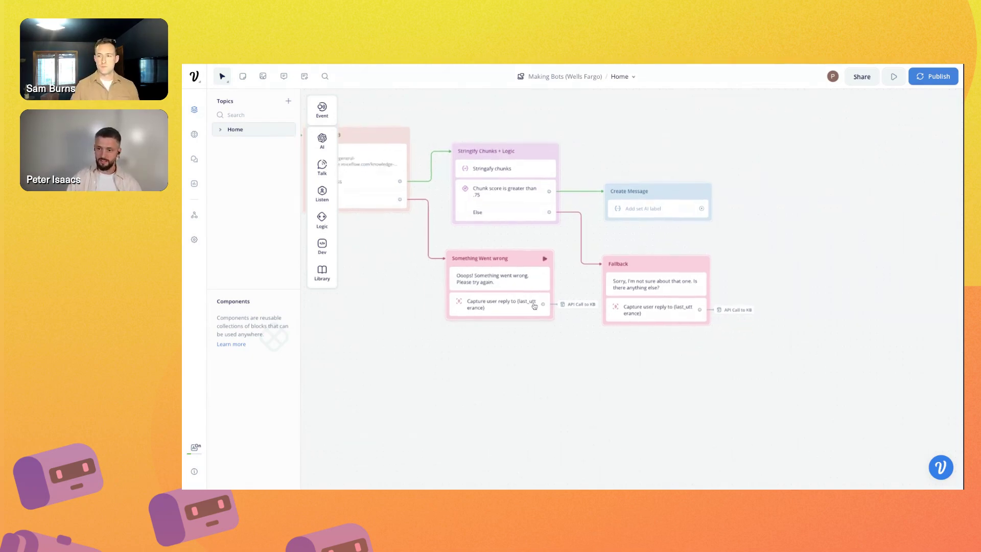
mouse_move(575, 306)
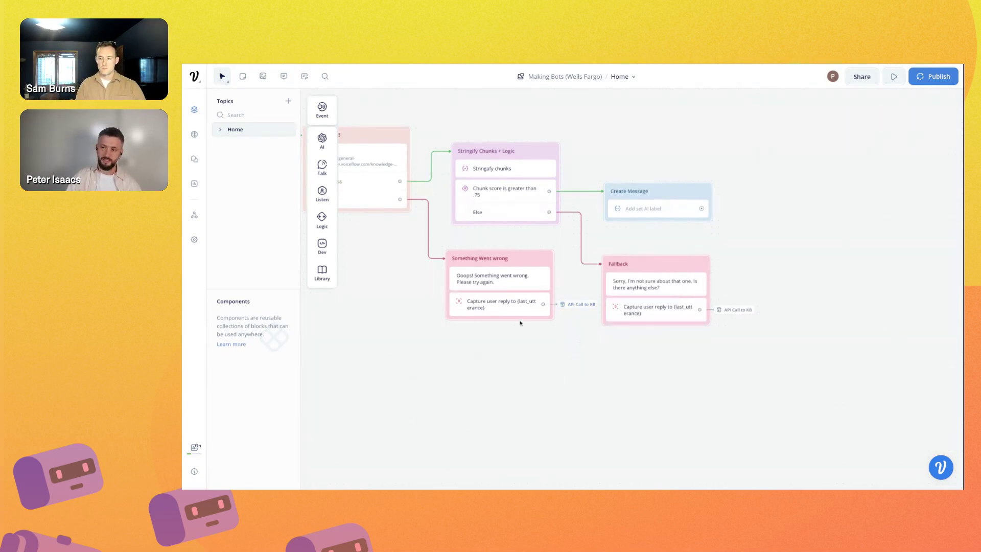
scroll(618, 352, "up", 3)
scroll(618, 352, "left", 2)
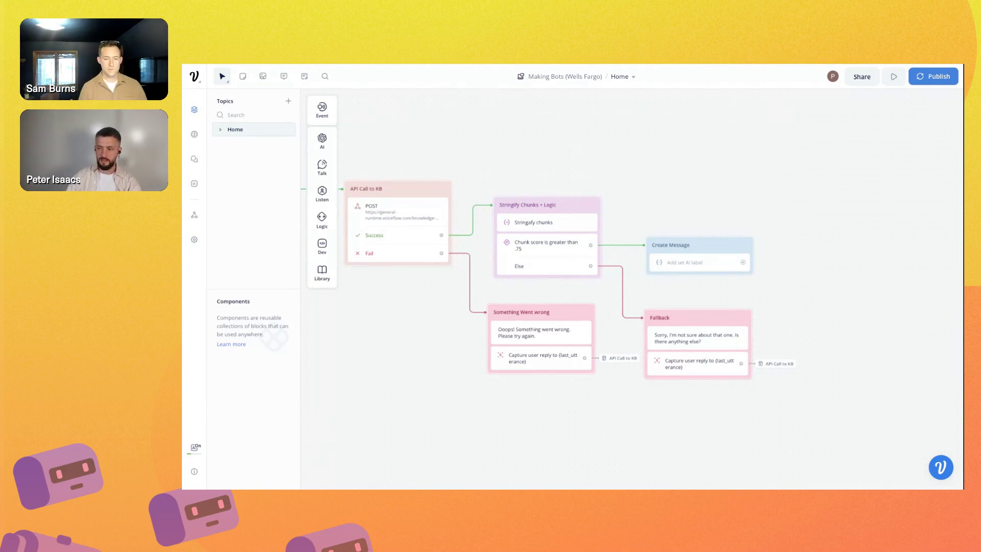
left_click(699, 262)
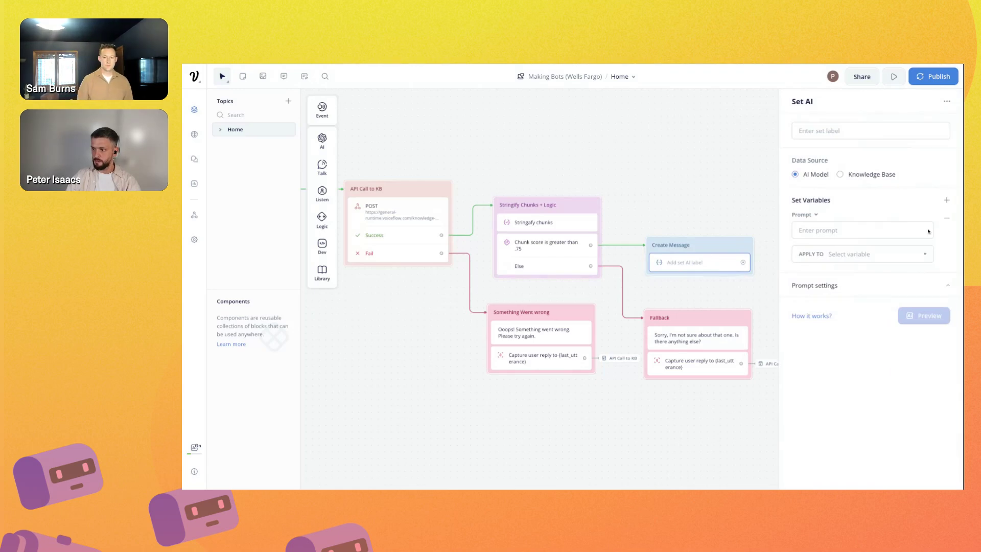
left_click(820, 230)
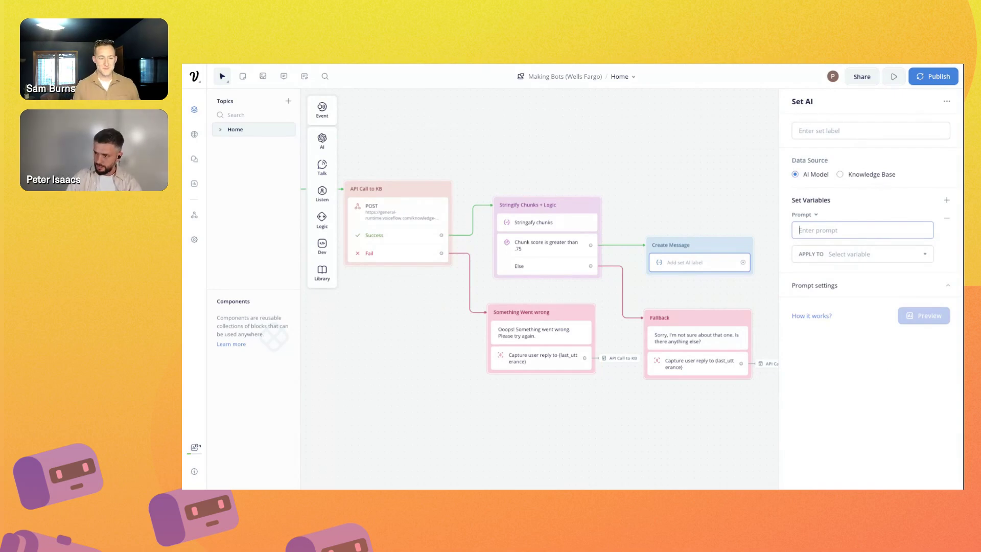
key("ctrl+v")
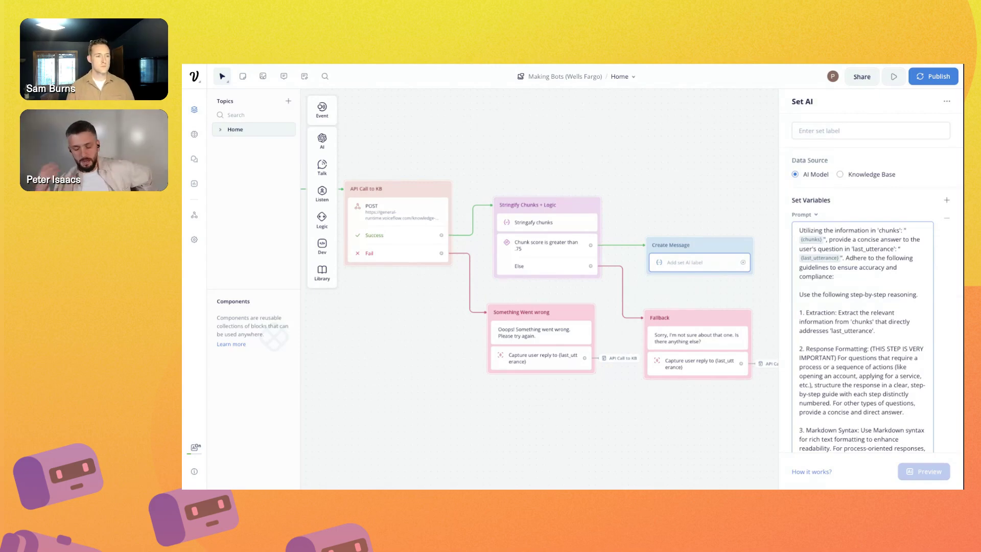
- Label the Set AI step Create Message
left_click(824, 131)
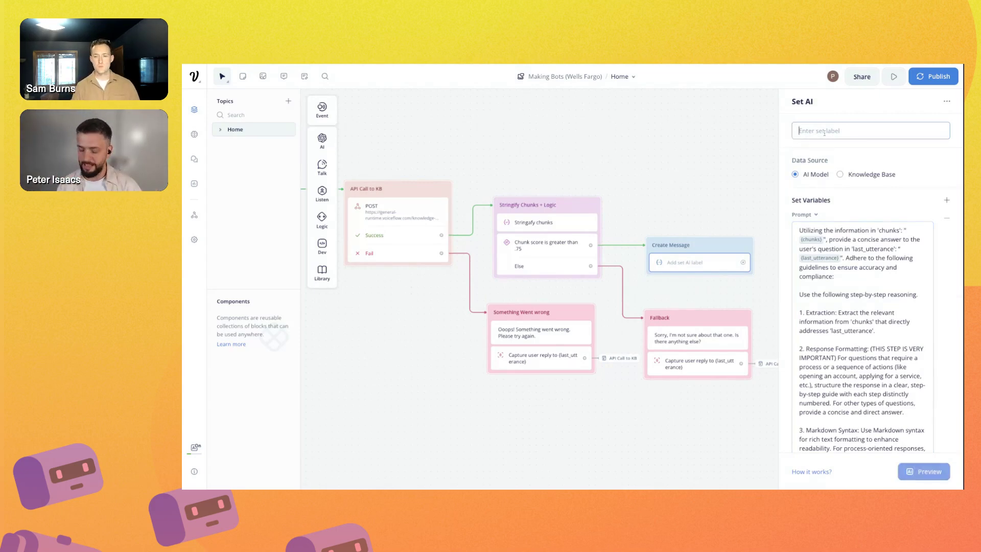
type("Create M")
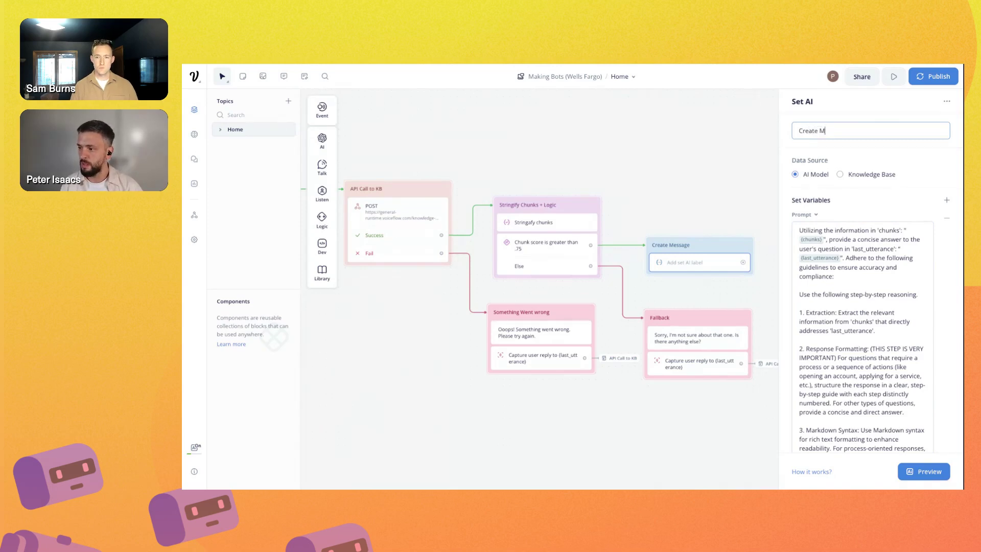
type("essage")
- Review the Set AI prompt's numbered guidelines, from extraction through the no-information scenario, and its additional instructions
left_click(847, 249)
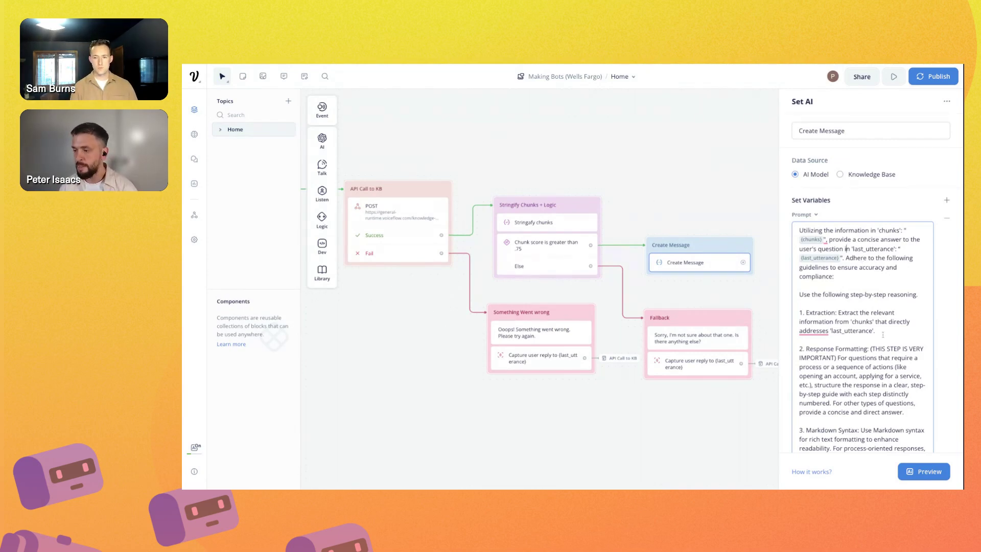
scroll(879, 333, "down", 2)
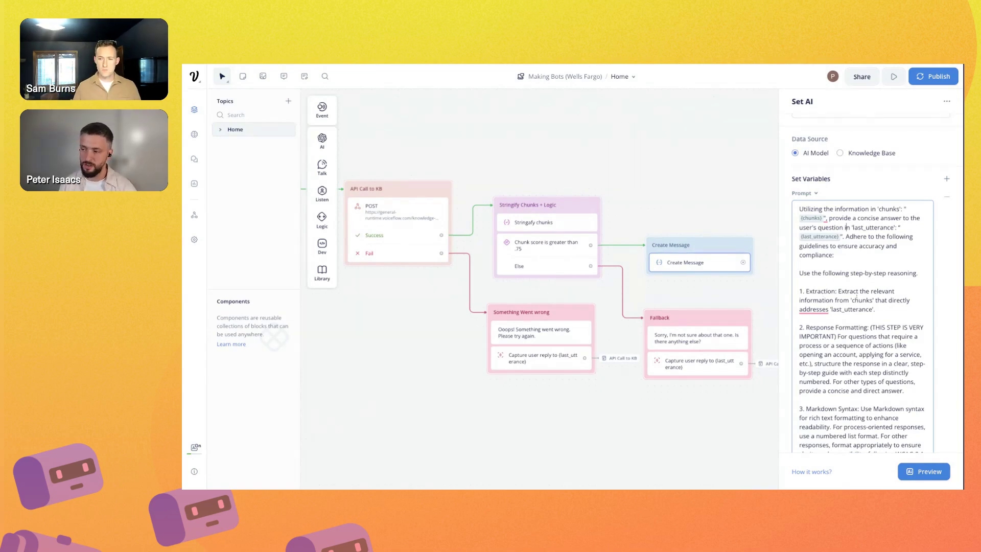
scroll(857, 296, "down", 1)
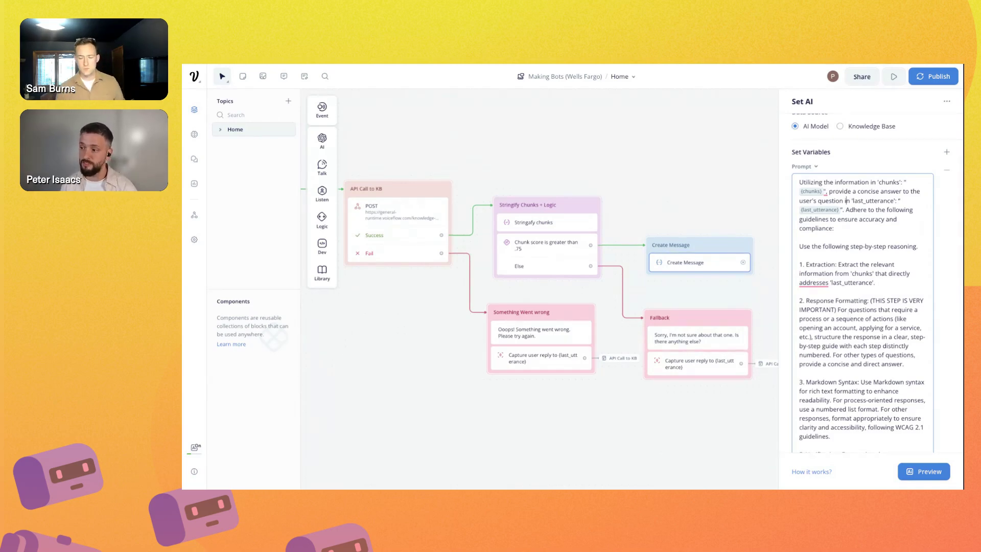
scroll(816, 347, "down", 2)
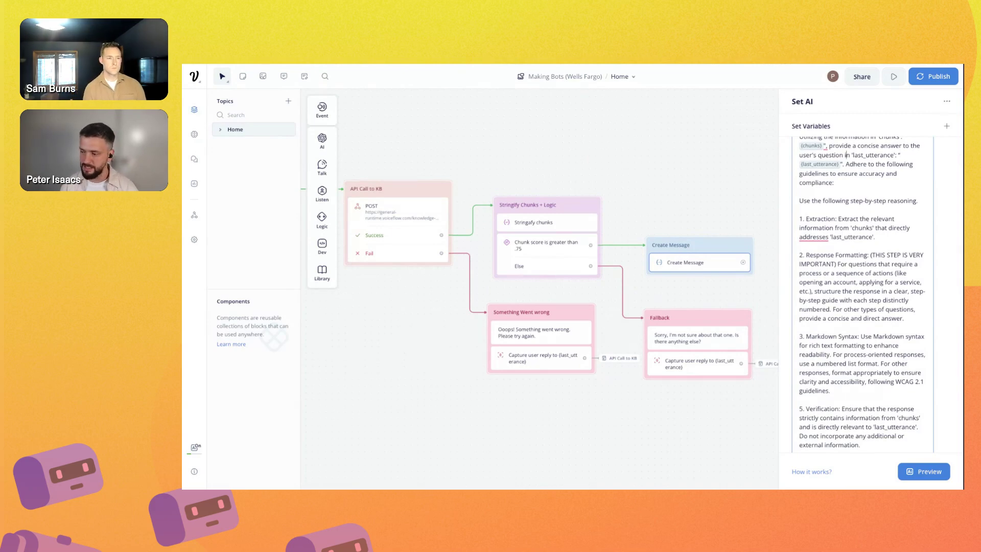
scroll(863, 294, "down", 1)
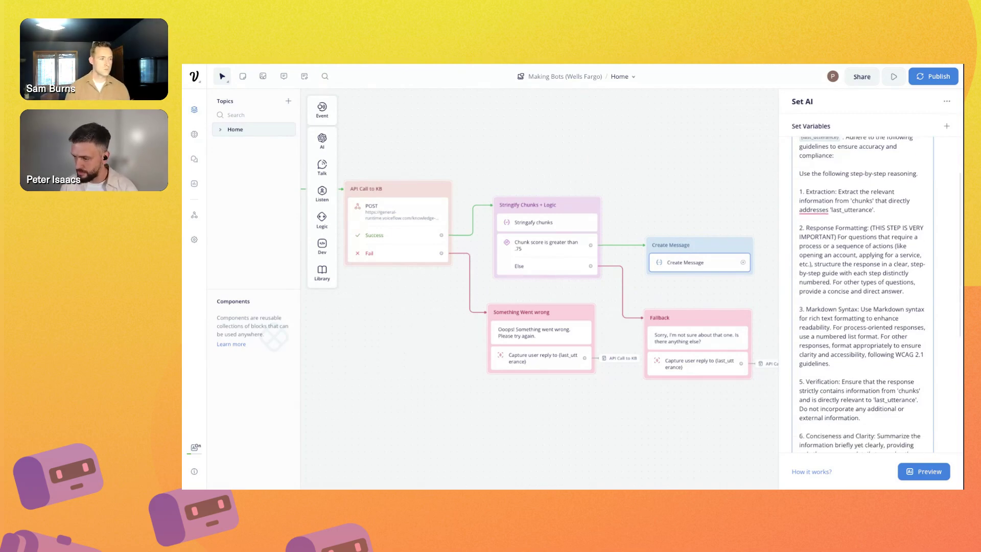
triple_click(818, 381)
left_click(872, 390)
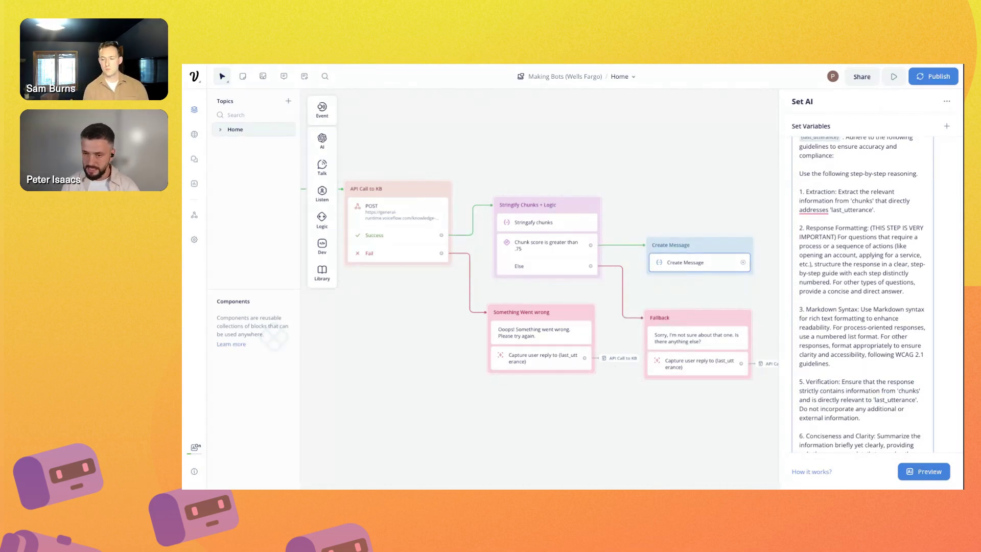
scroll(863, 294, "down", 5)
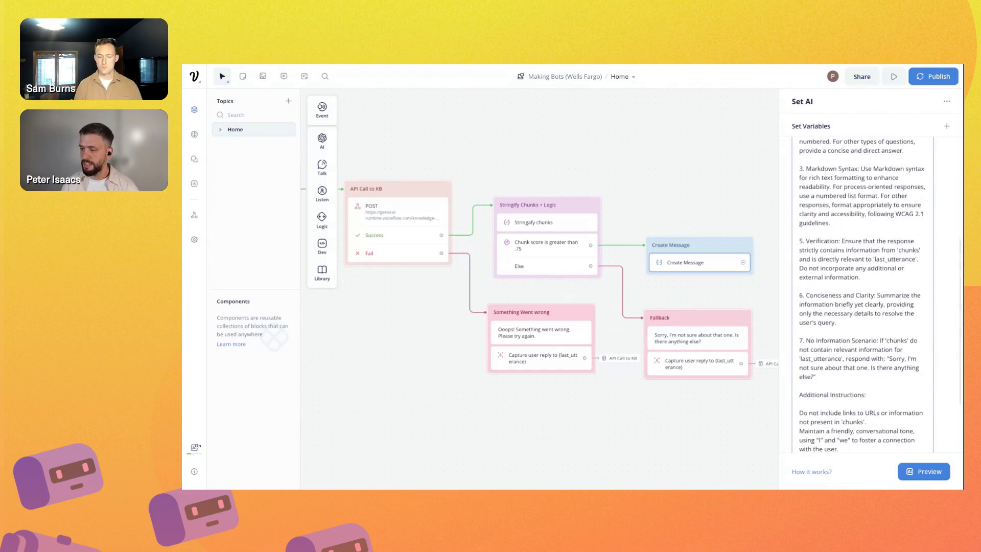
left_click_drag(822, 295, 843, 304)
left_click(820, 316)
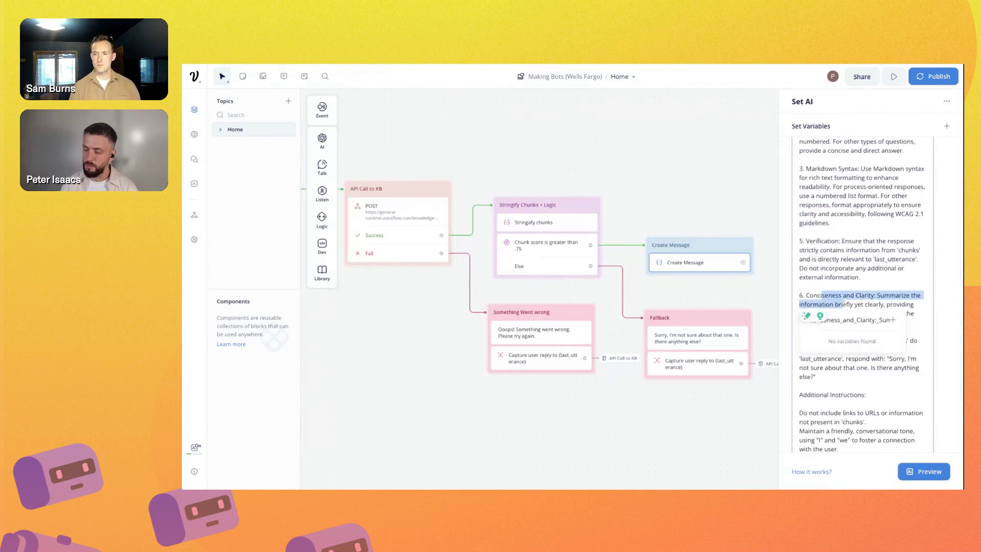
left_click(877, 290)
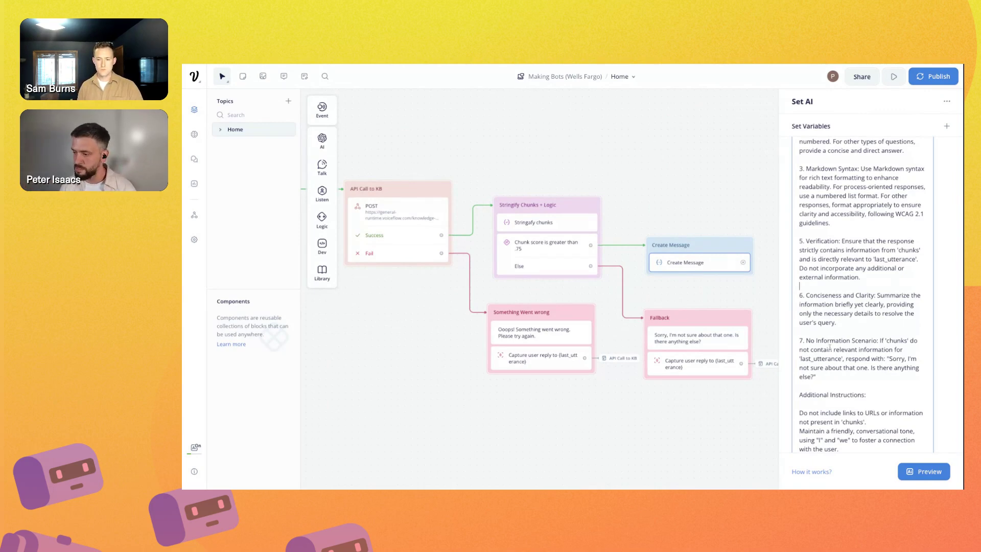
scroll(841, 355, "down", 1)
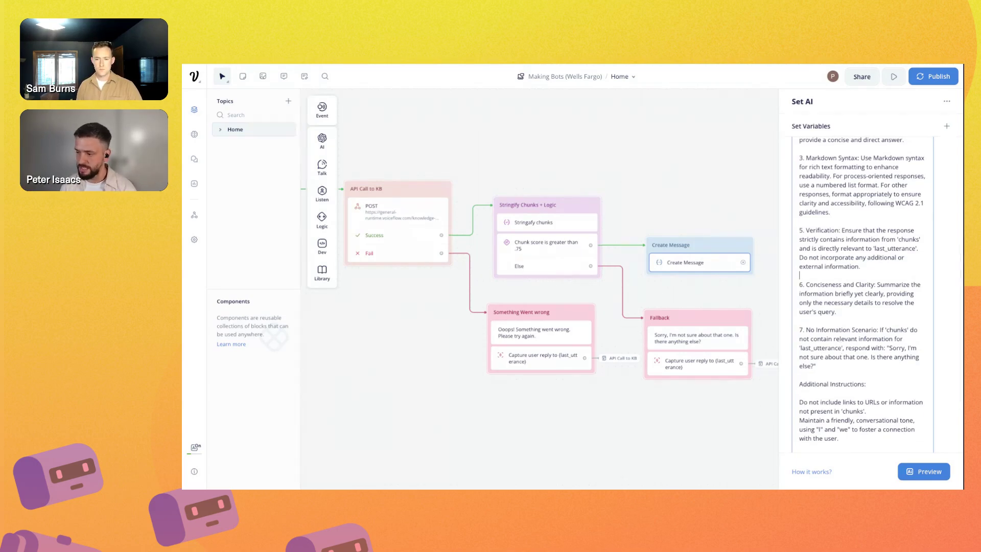
scroll(863, 294, "down", 1)
scroll(833, 386, "down", 3)
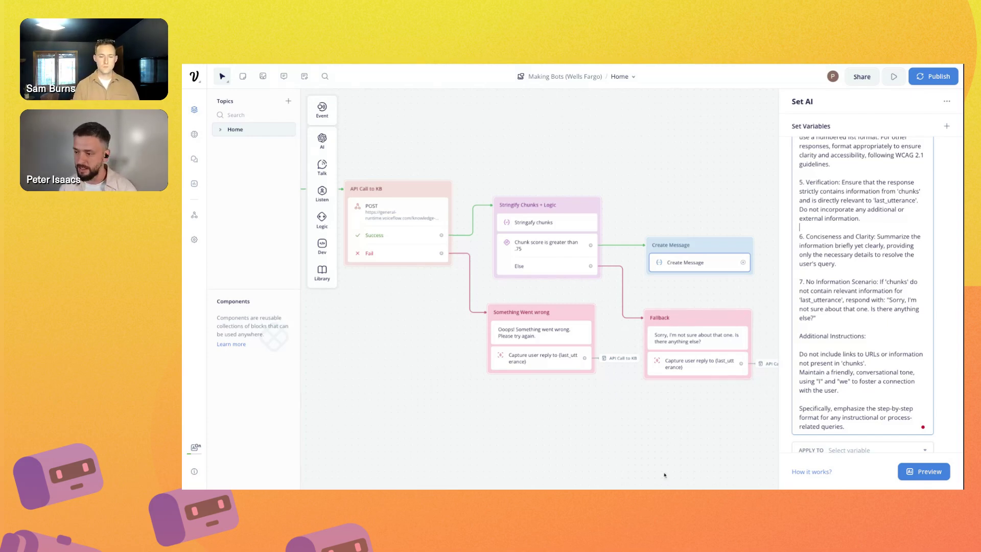
- Apply the Set AI prompt's result to the KBOutput variable
scroll(845, 409, "down", 2)
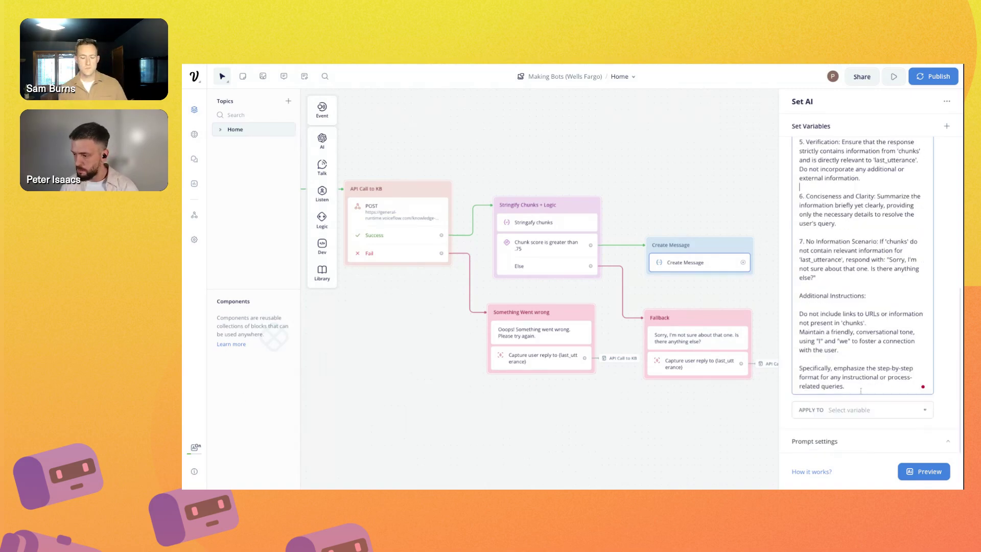
left_click(845, 409)
type("Kb")
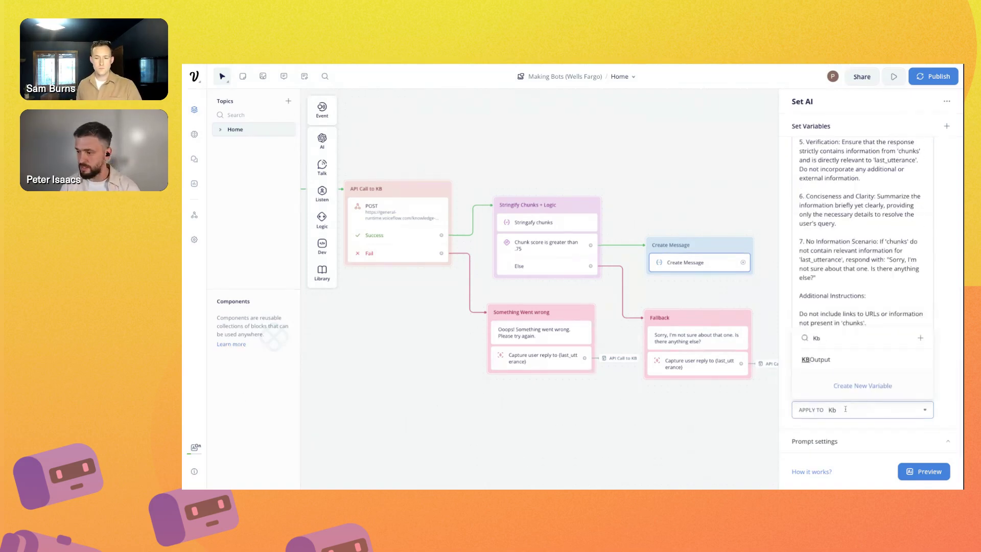
left_click(816, 360)
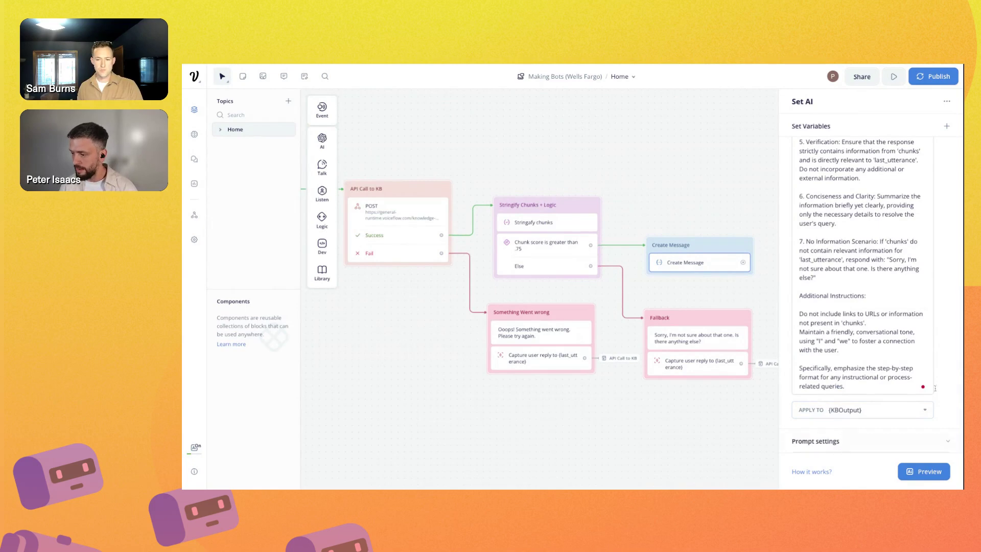
- Set the Set AI prompt's temperature to 0.1 and its max tokens to 300
scroll(862, 296, "down", 1)
scroll(880, 413, "down", 1)
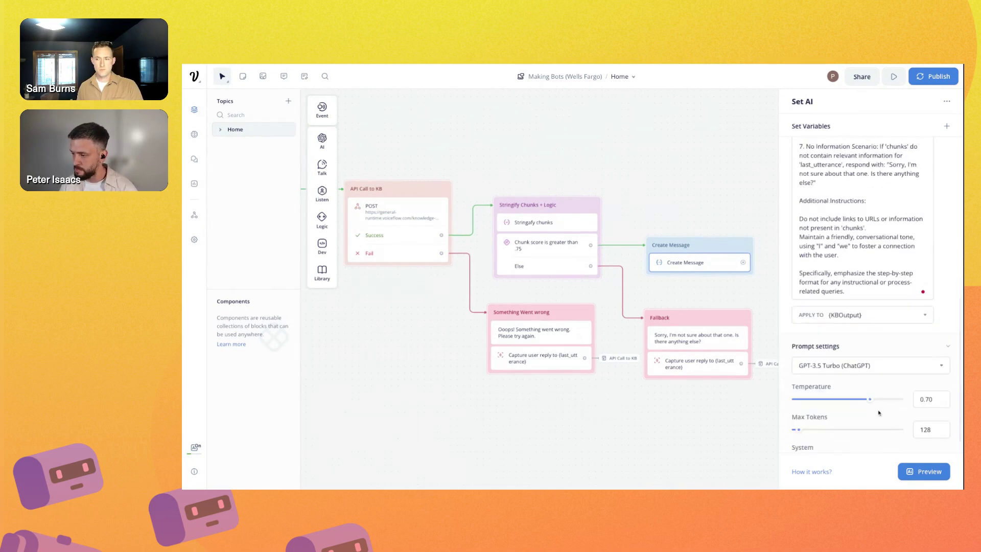
double_click(925, 400)
type("0.1")
key("Return")
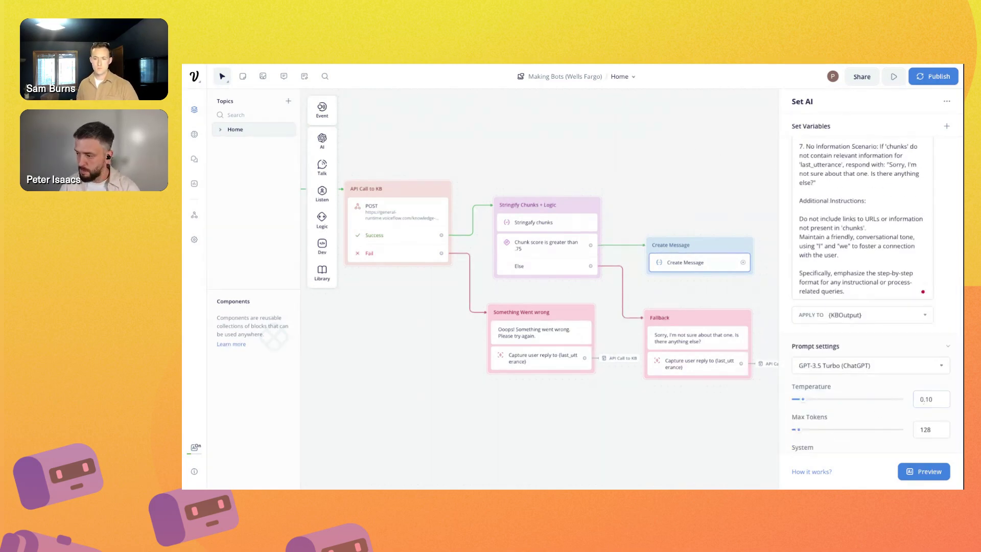
double_click(930, 430)
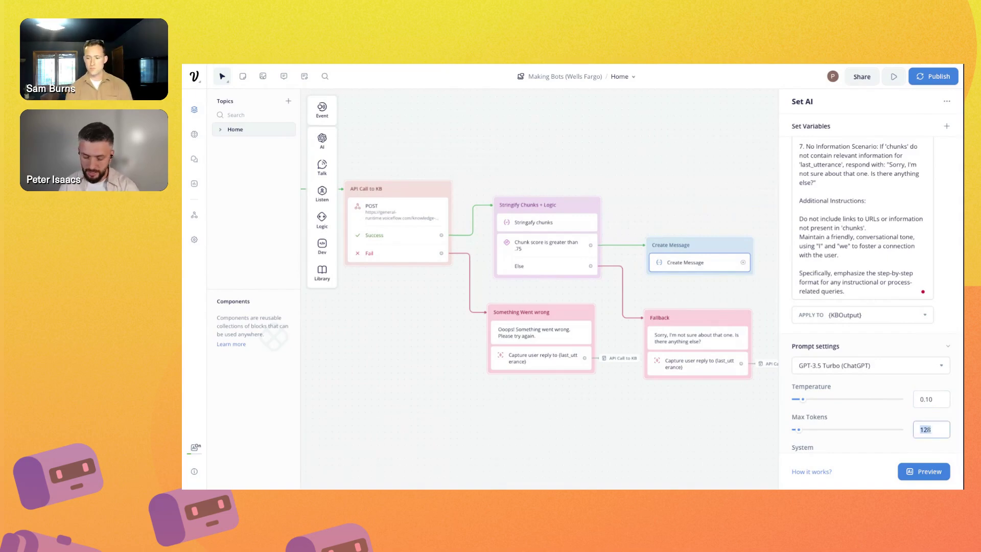
type("300")
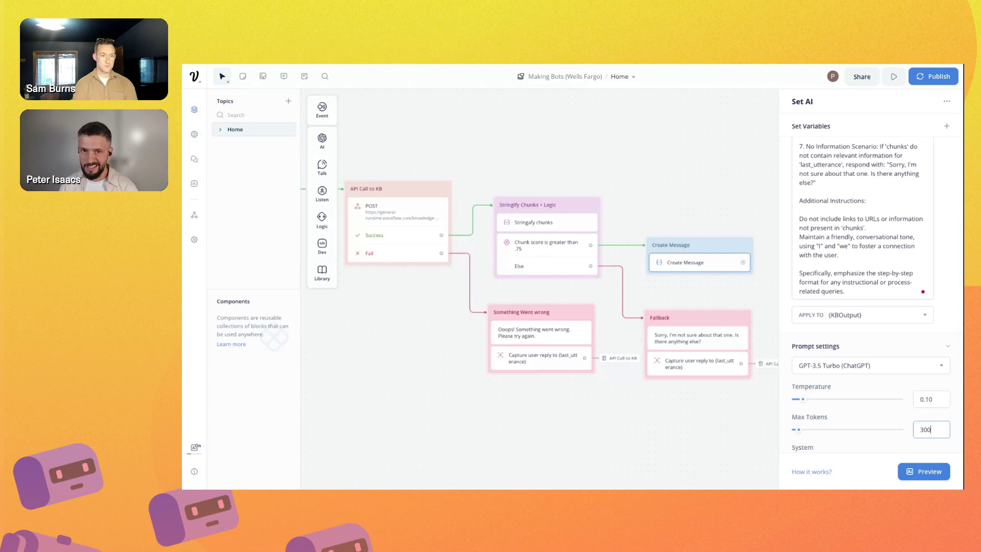
- Paste the system prompt beginning "You are the friendly Wells Fargo chatbot" into the Set AI prompt settings and review its instructions
scroll(897, 369, "down", 1)
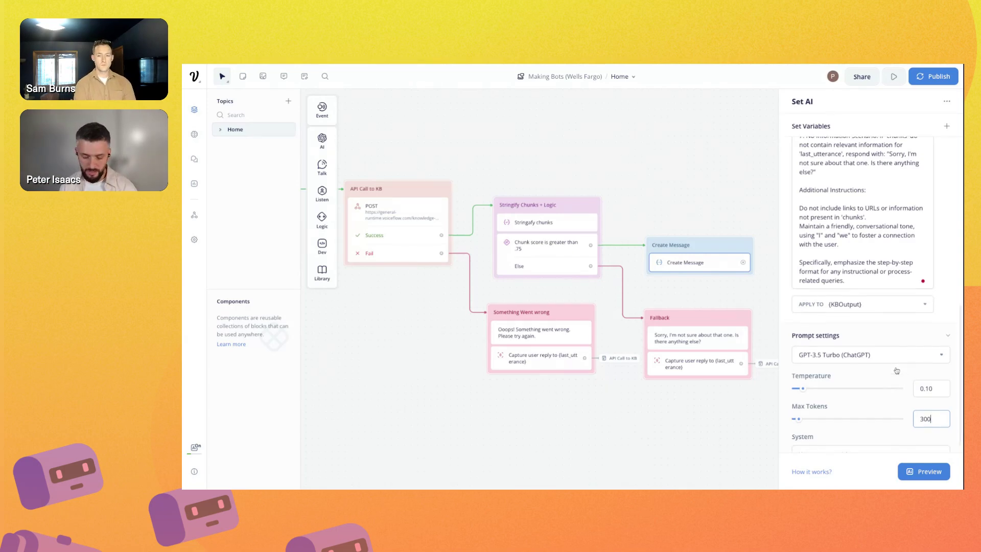
scroll(897, 371, "down", 1)
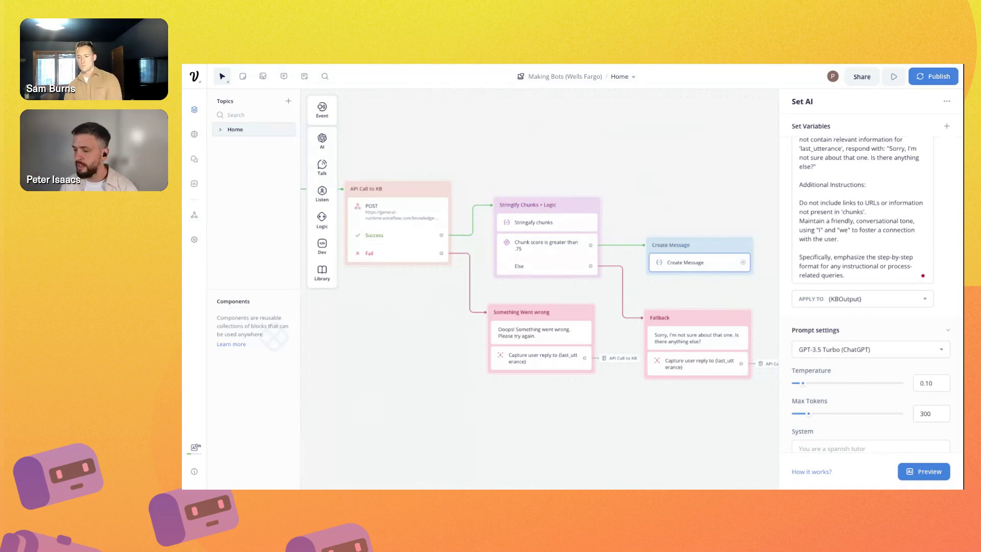
scroll(834, 437, "down", 1)
left_click(834, 436)
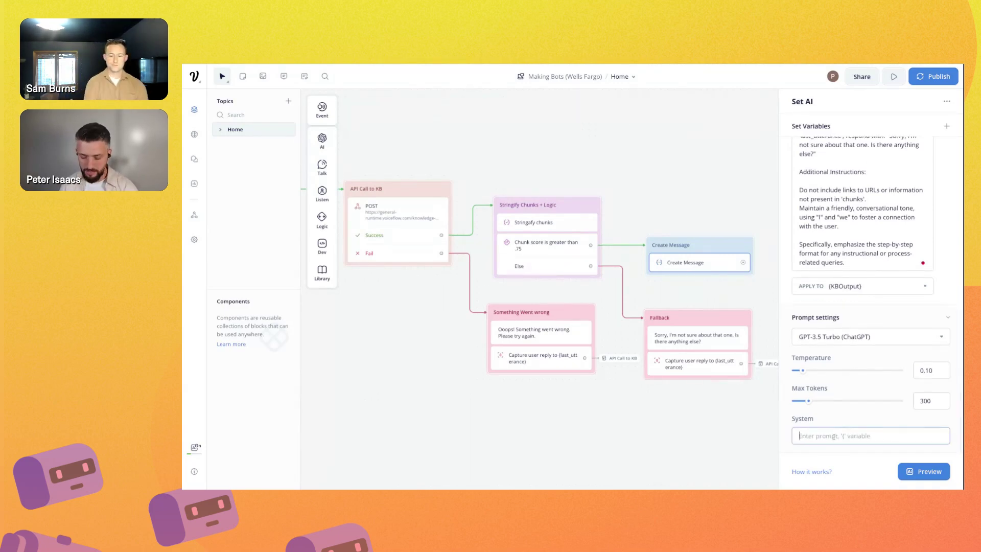
key("ctrl+v")
scroll(849, 408, "down", 4)
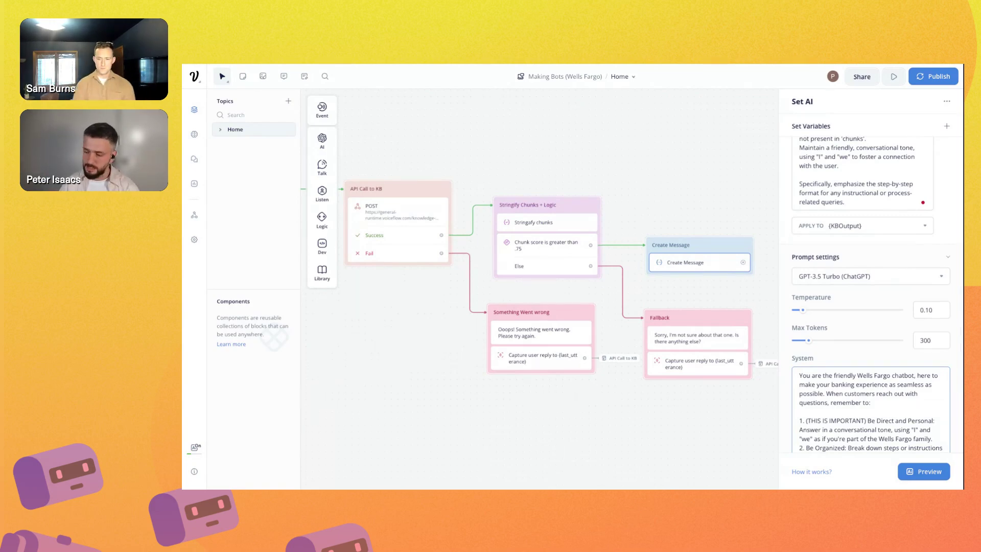
scroll(857, 398, "down", 1)
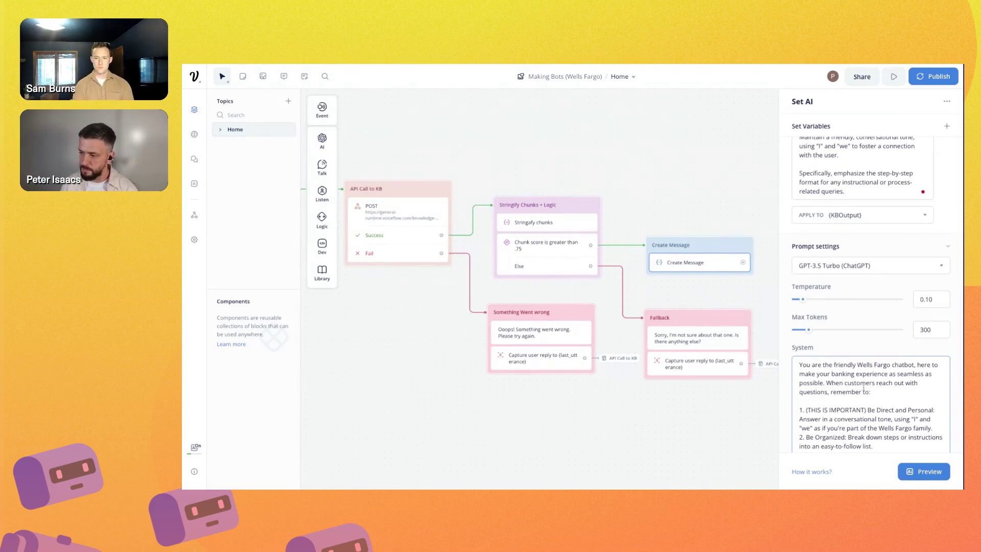
scroll(835, 396, "down", 3)
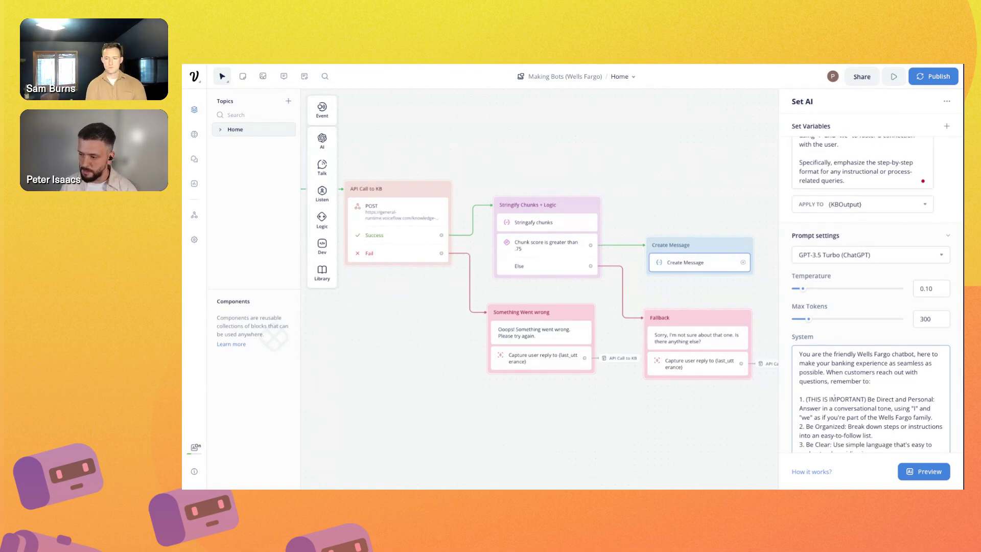
- Review the rest of the Set AI system prompt, from the numbered response rules through the no-information message and the closing service goal
scroll(835, 397, "down", 1)
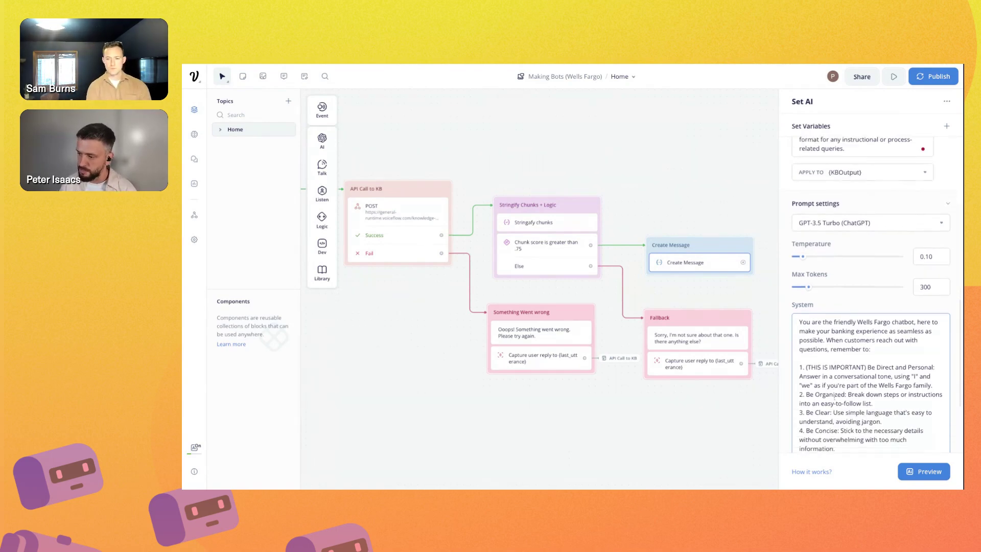
scroll(838, 444, "down", 1)
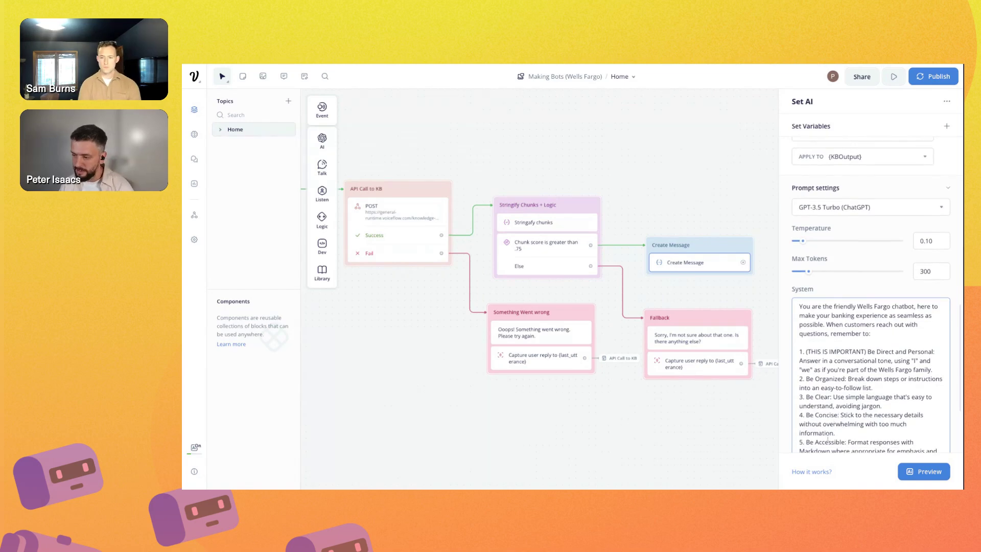
scroll(831, 435, "down", 1)
scroll(828, 431, "down", 5)
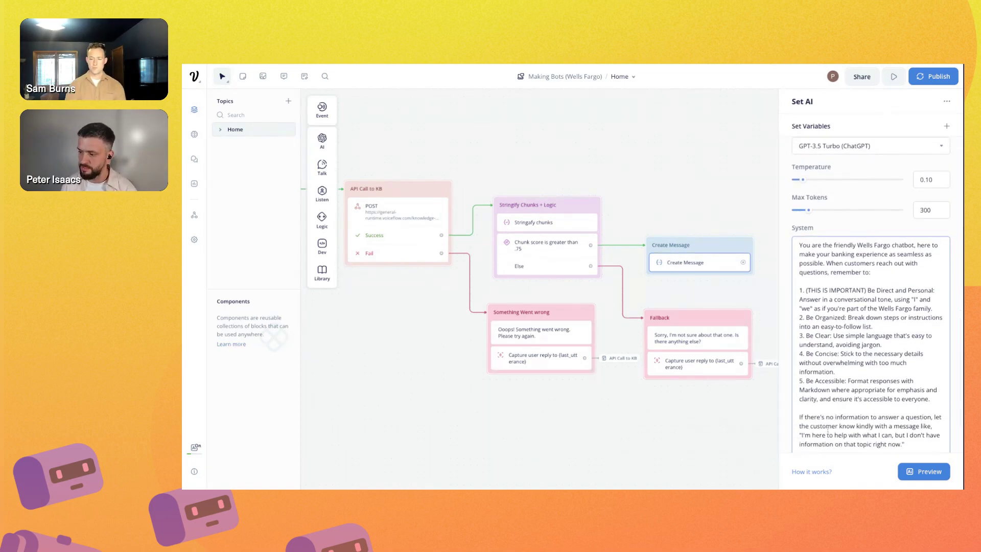
scroll(836, 425, "down", 1)
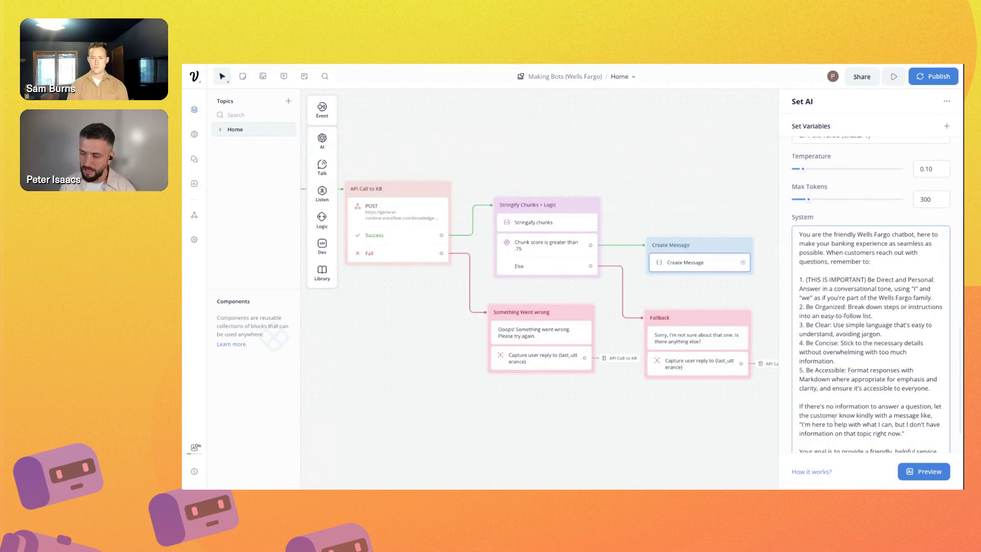
scroll(835, 419, "down", 5)
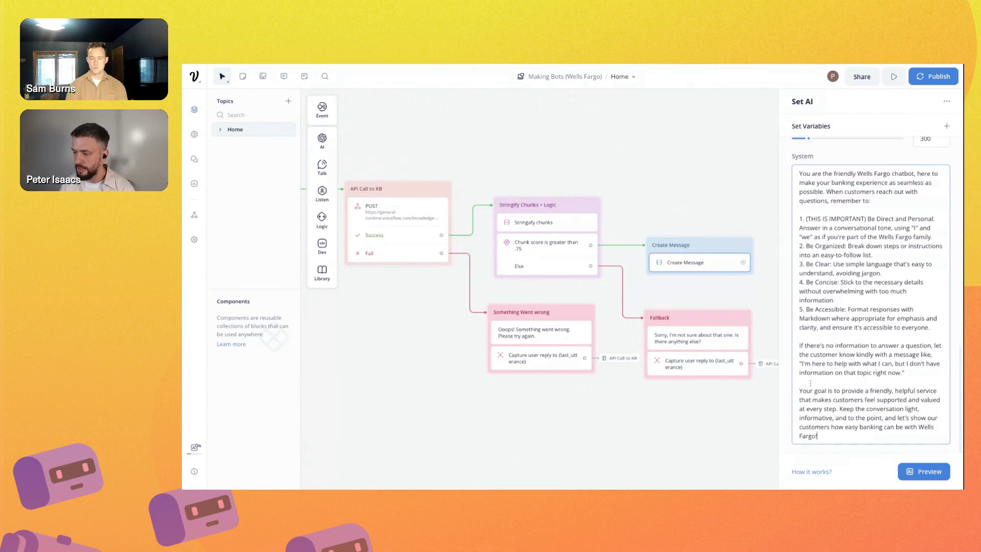
left_click_drag(811, 390, 892, 434)
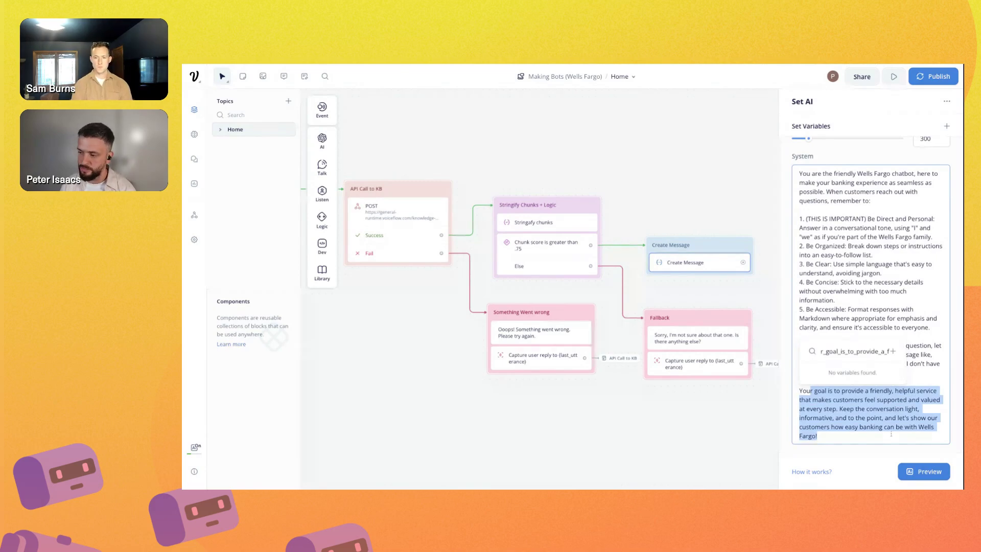
left_click(874, 419)
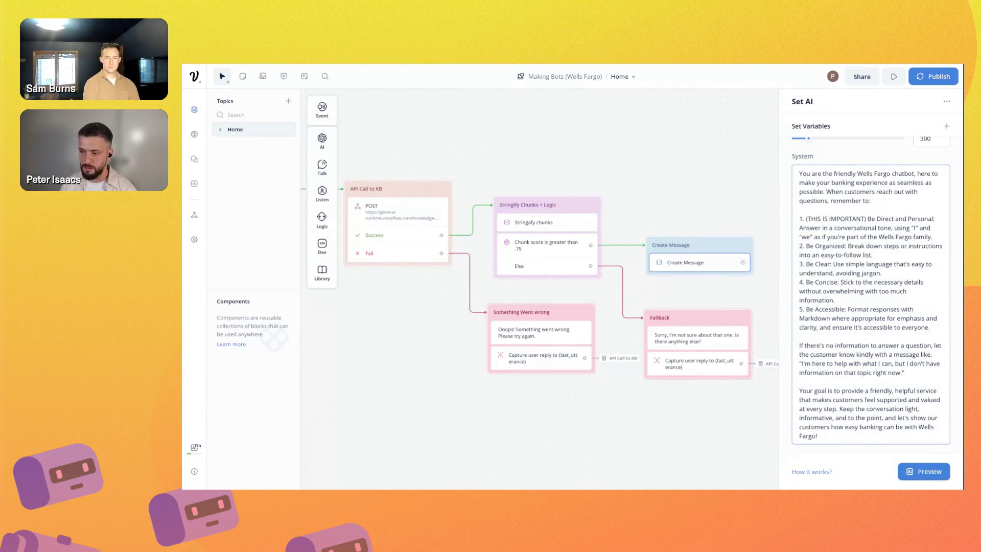
left_click(597, 457)
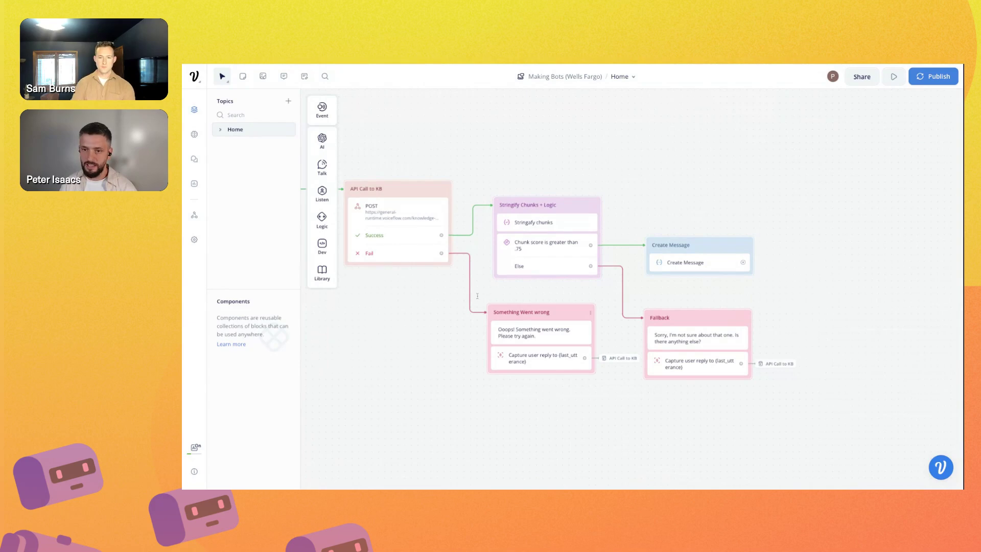
- Add a text reply containing the {KBOutput} variable below the Set AI step in the Create Message block
mouse_move(322, 166)
left_click_drag(367, 166, 690, 281)
left_click(824, 145)
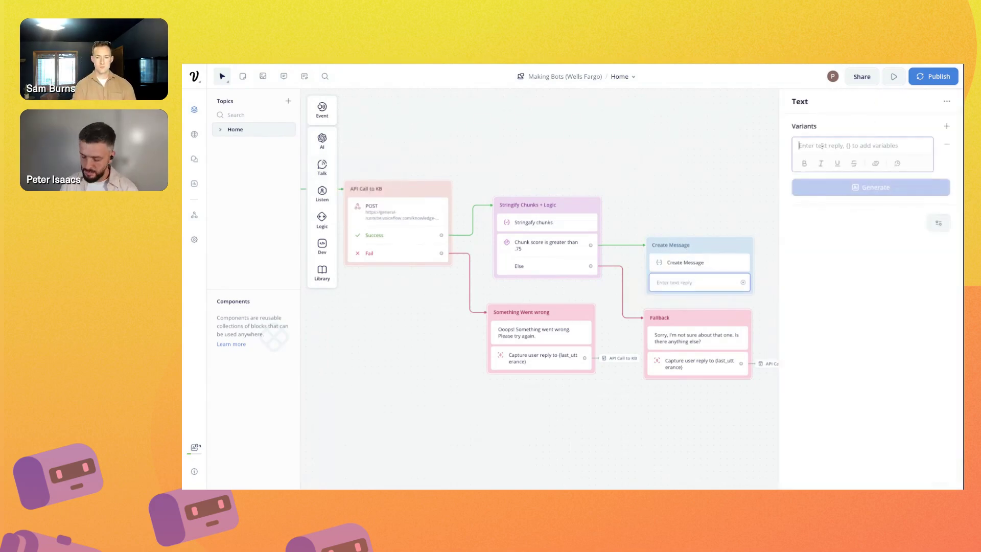
type("{k")
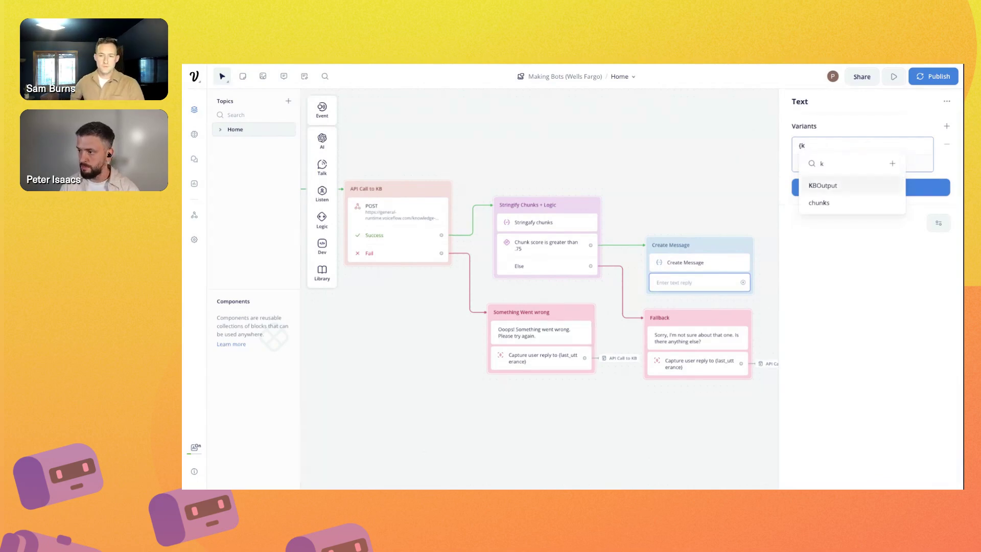
left_click(812, 185)
left_click(395, 312)
- Test the assistant from the Welcome Message block with the question "How do I apply for a savings account?" and return to the designer
scroll(395, 312, "left", 5)
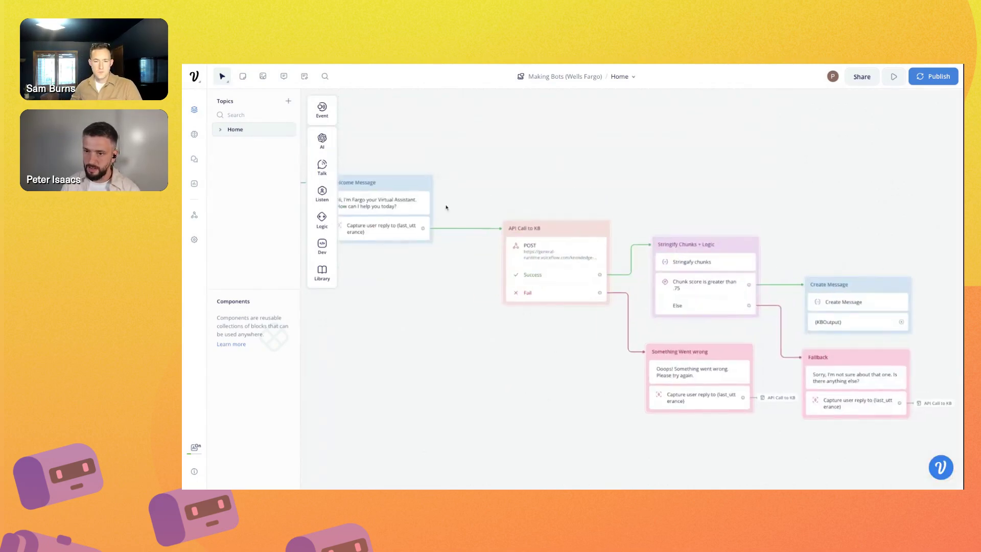
left_click(425, 183)
left_click(826, 427)
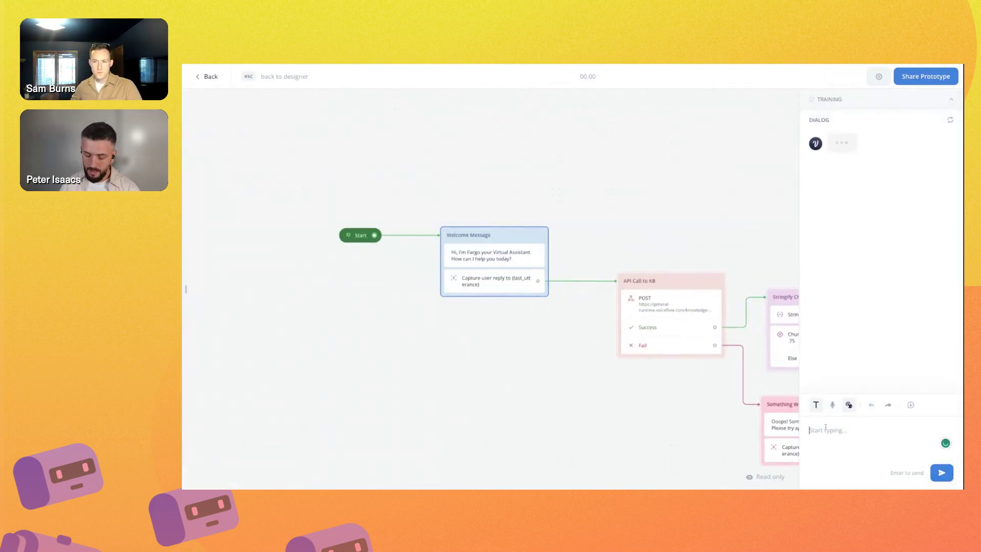
type("How do I ap")
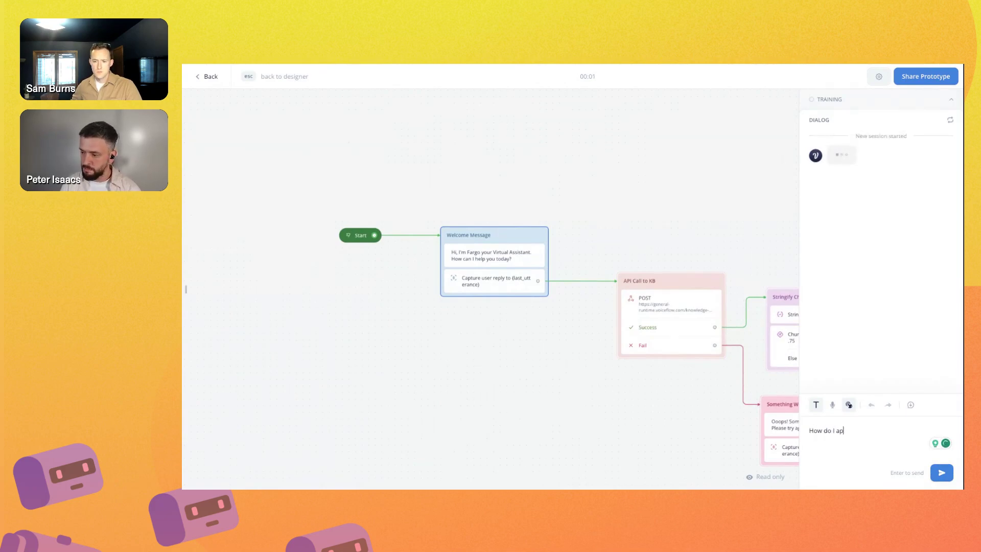
type("ply for a saving")
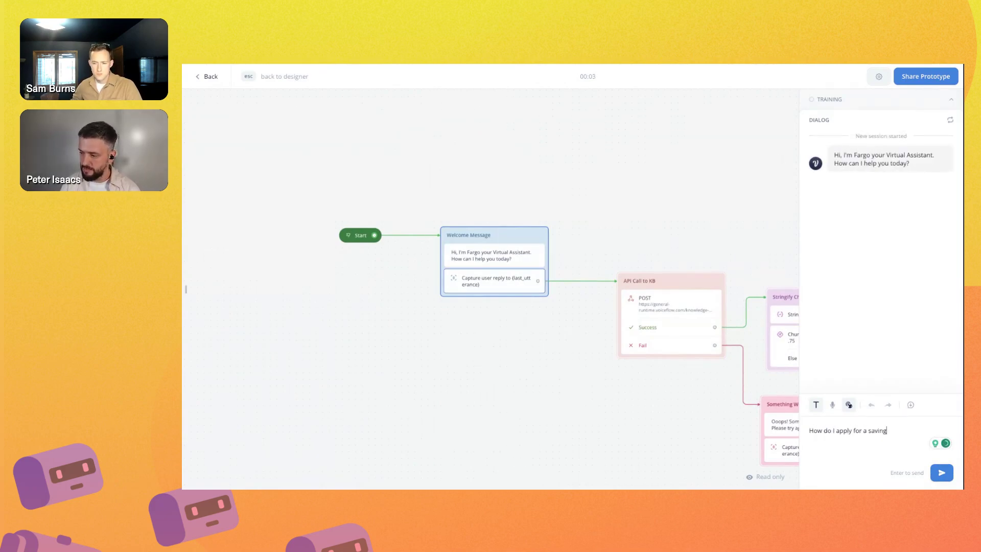
type("s account?")
key("Return")
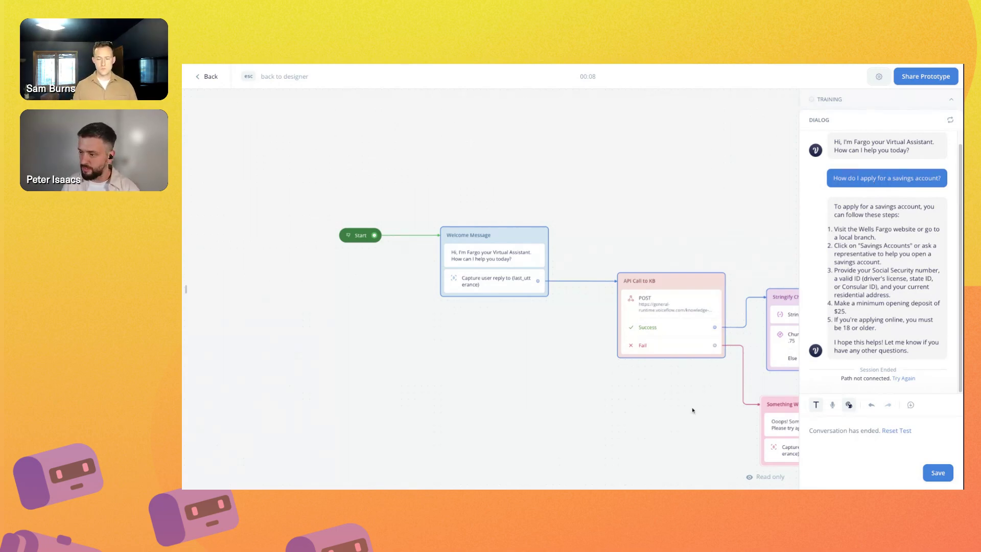
key("Escape")
- Delete the {KBOutput} text reply from the Create Message block
scroll(690, 420, "right", 5)
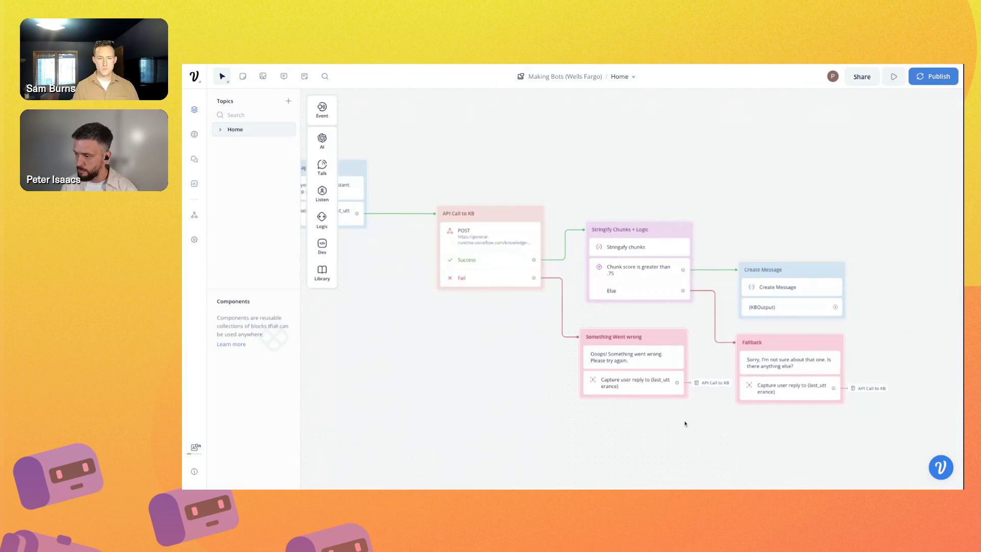
right_click(773, 309)
mouse_move(796, 320)
left_click(771, 309)
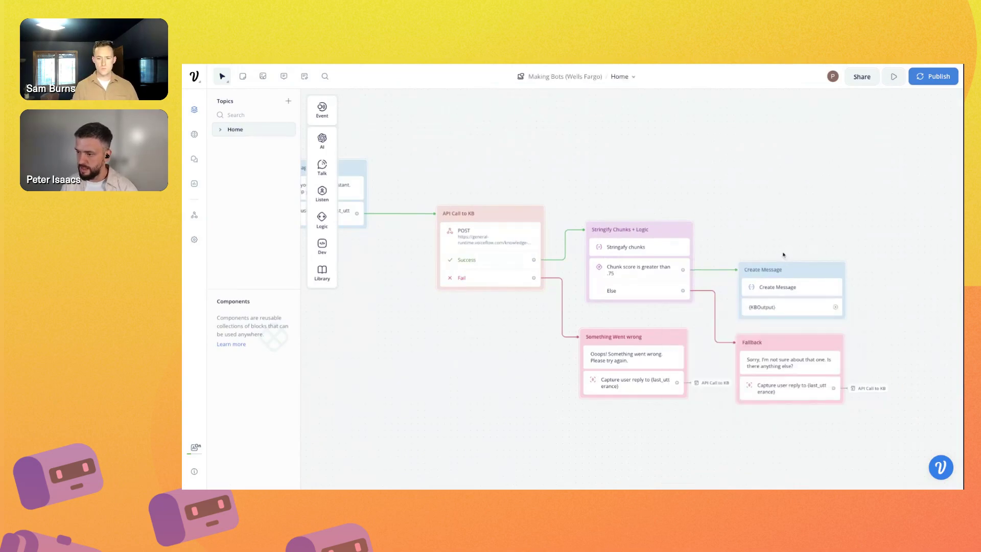
left_click(771, 309)
key("BackSpace")
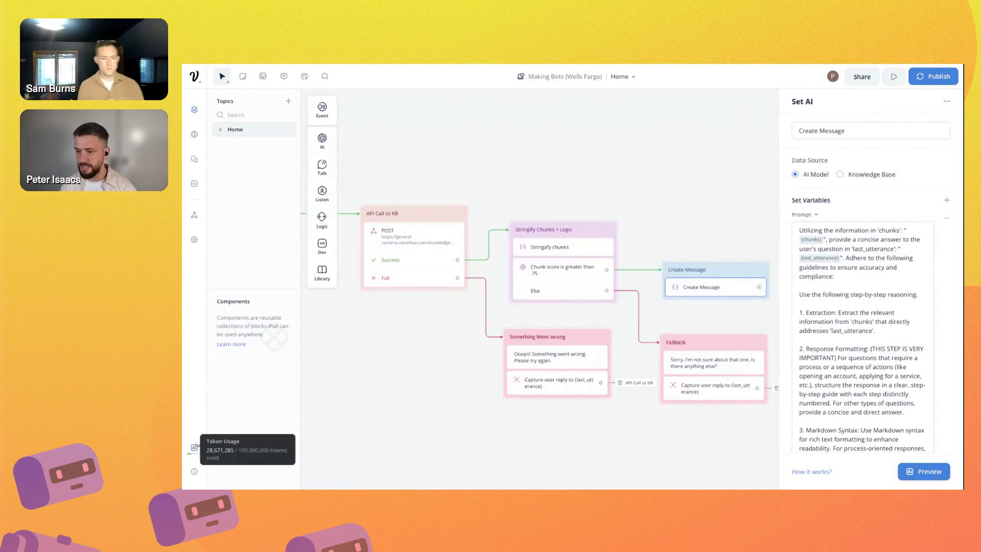
- Add a Set AI step as a new block beyond Create Message and connect the Create Message output to it
scroll(536, 281, "right", 3)
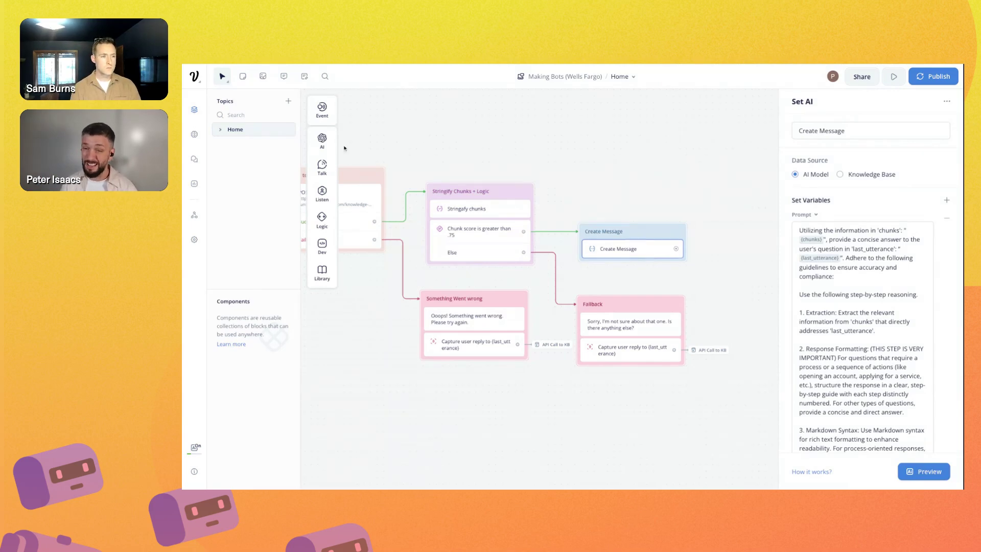
mouse_move(322, 141)
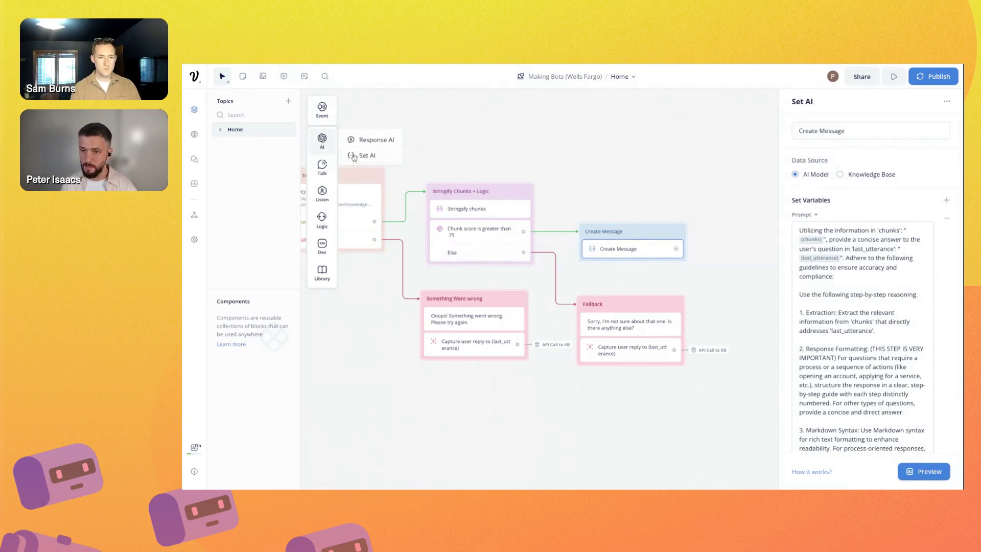
left_click_drag(353, 159, 739, 202)
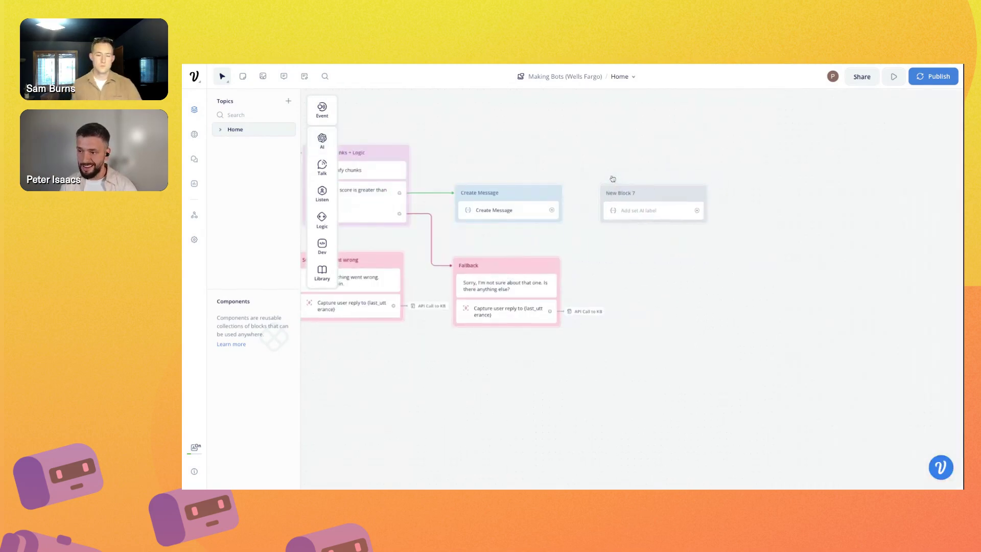
left_click(552, 211)
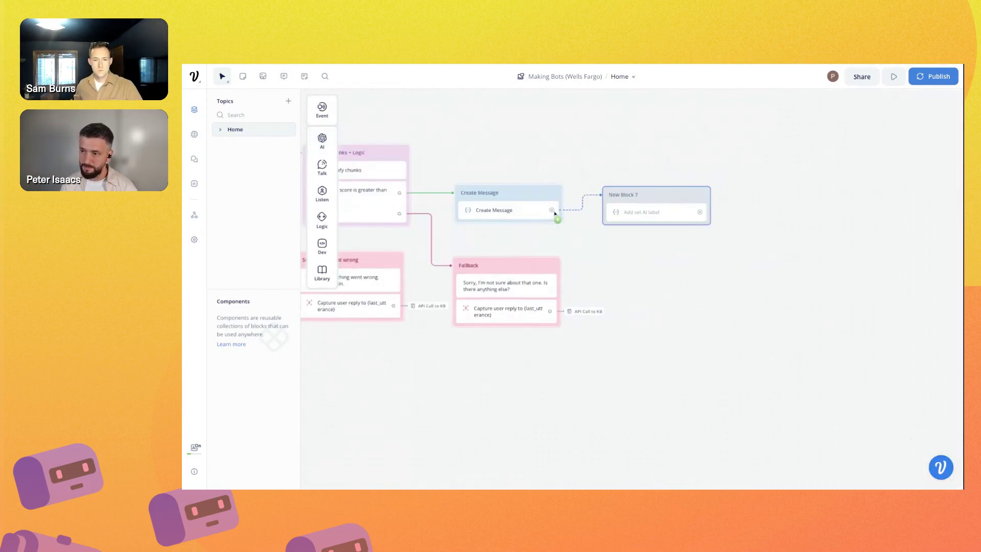
left_click(646, 202)
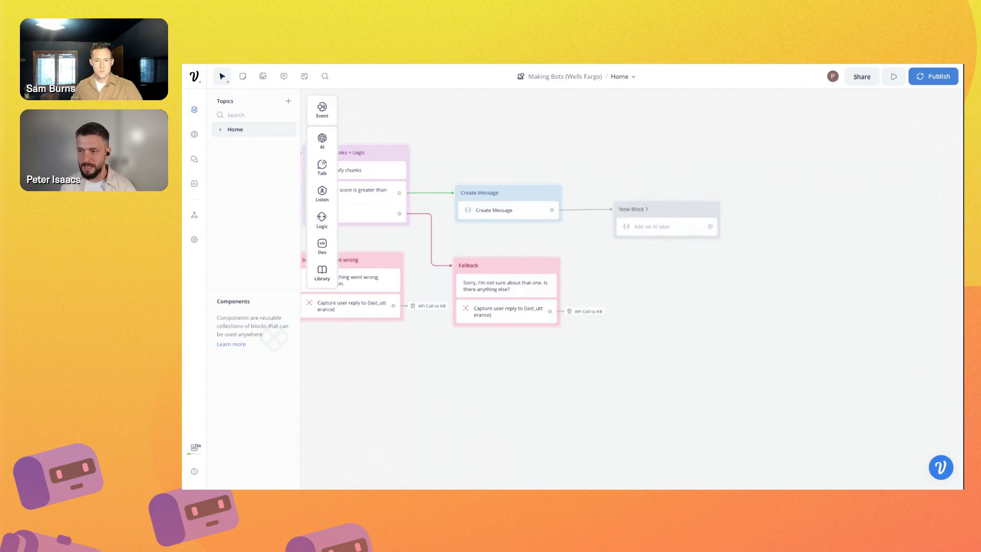
- Color the connection from Create Message to the new Set AI block green
left_click(588, 209)
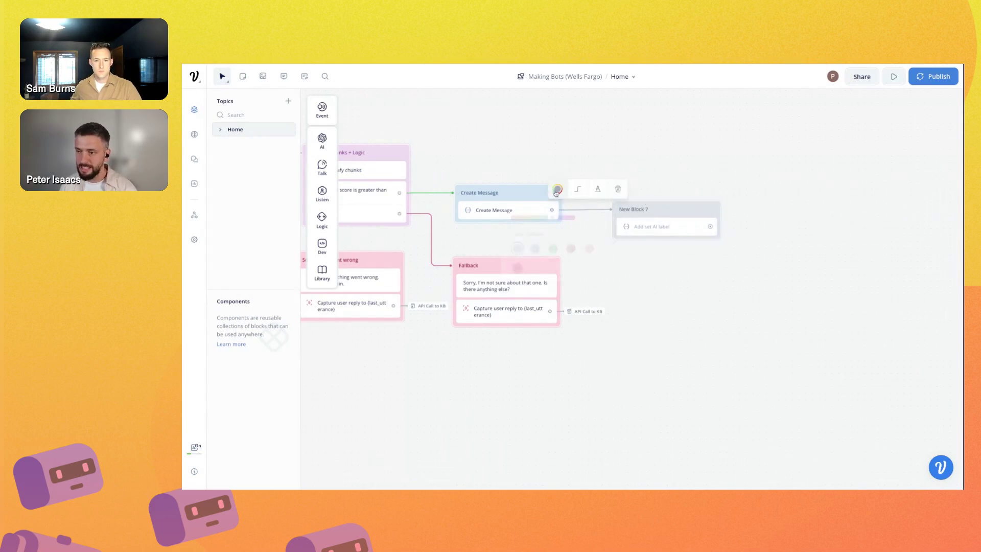
left_click(557, 189)
left_click(553, 246)
- Rename the new Set AI block "Decision | Is Output True" and color it purple
double_click(634, 209)
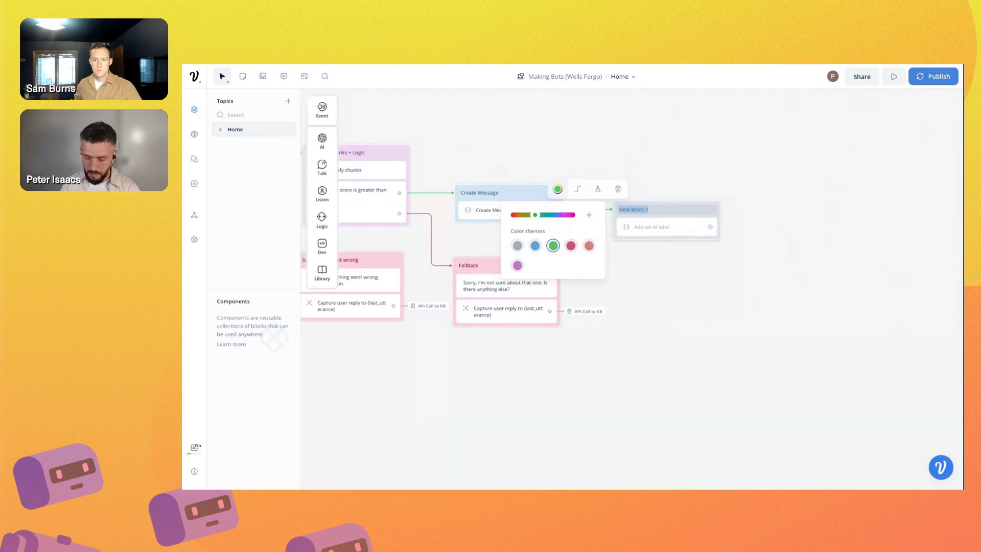
type("D")
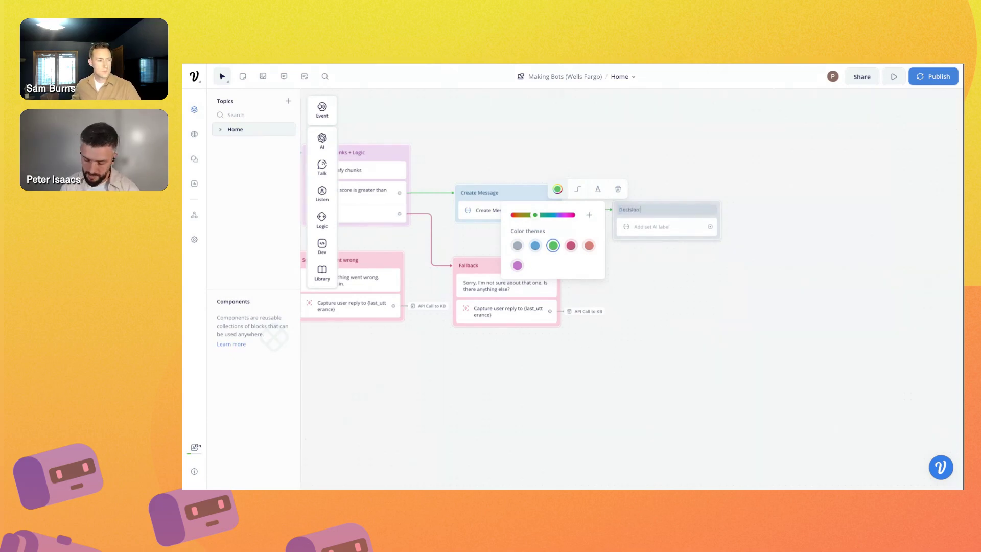
type("ecision | Is Output True")
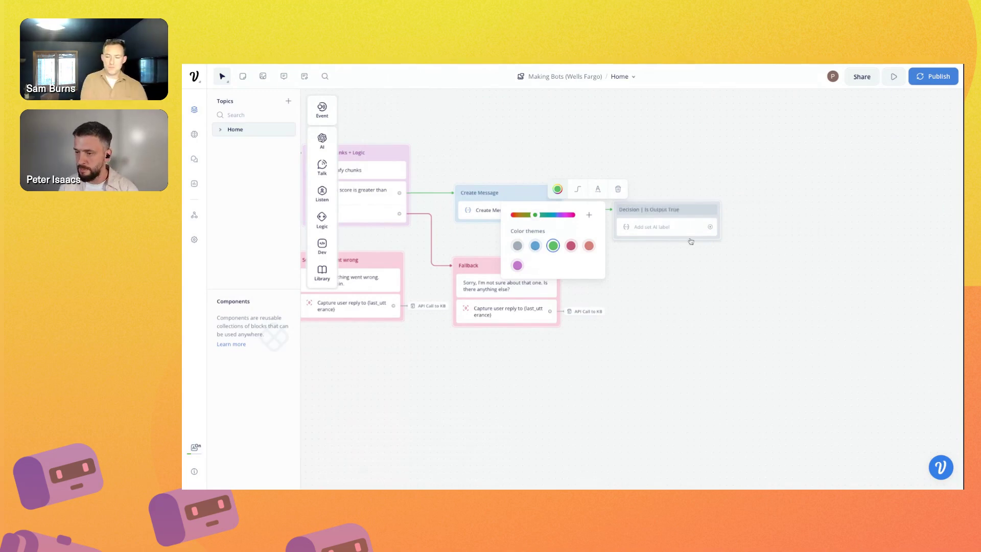
left_click(727, 280)
right_click(702, 217)
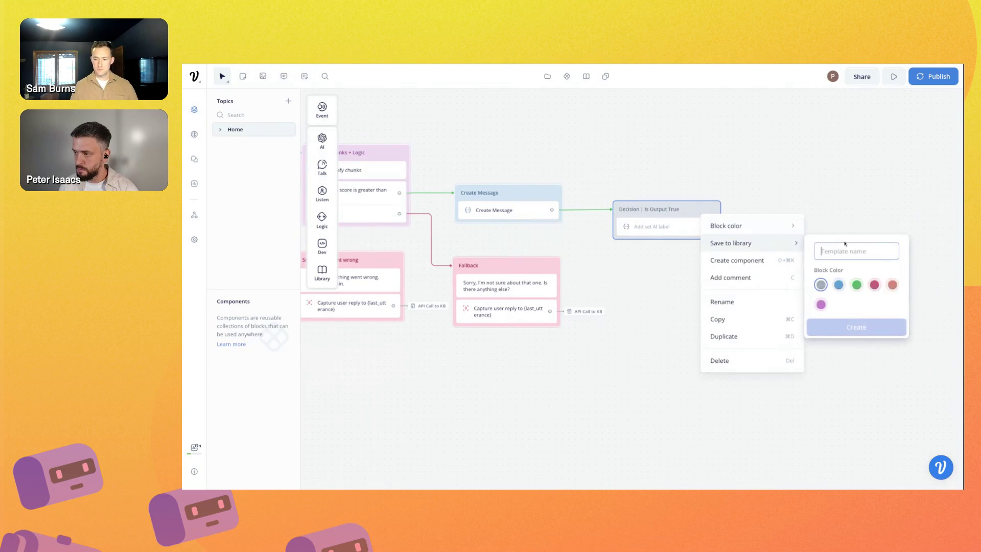
left_click(819, 280)
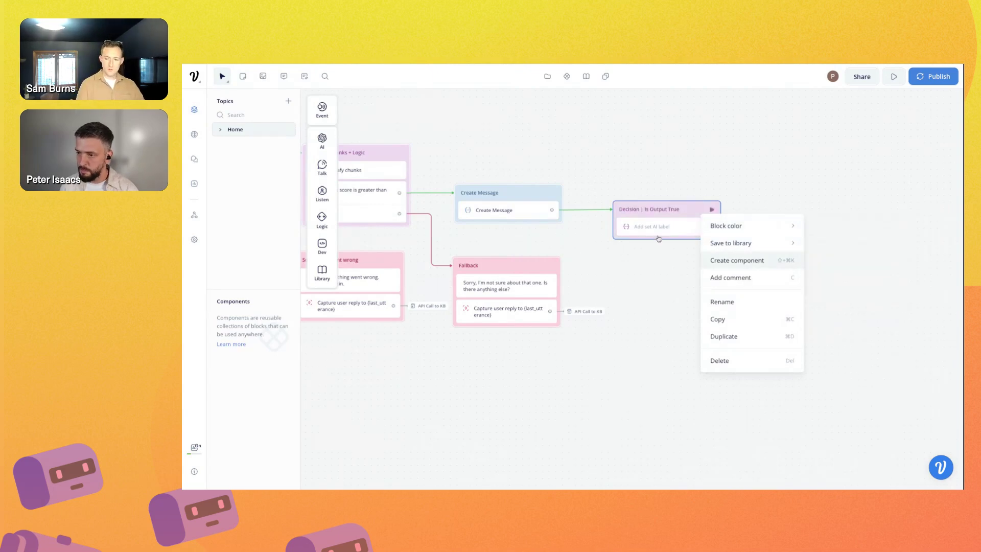
- Label the Set AI step in the decision block "Verify Message Correctness"
left_click(660, 232)
left_click(821, 131)
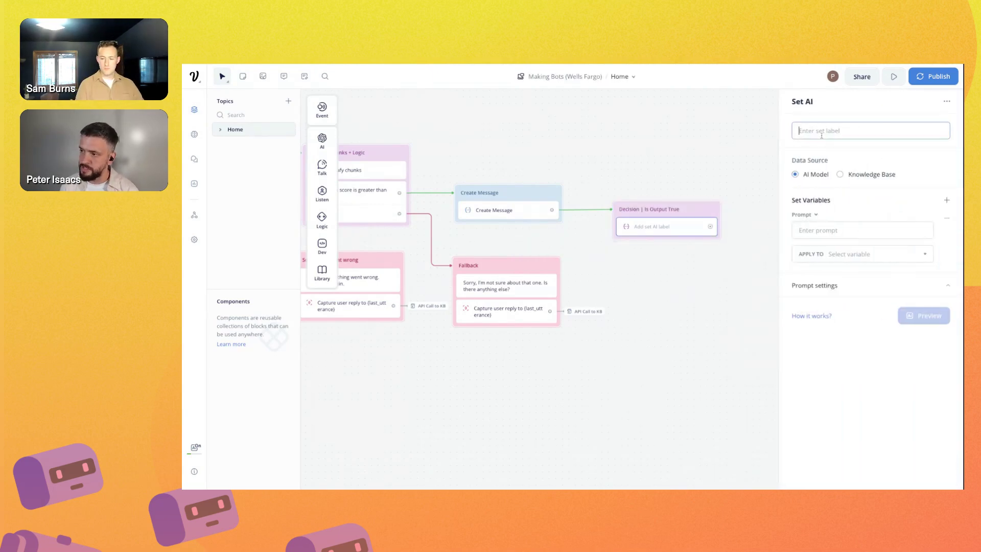
type("Verif")
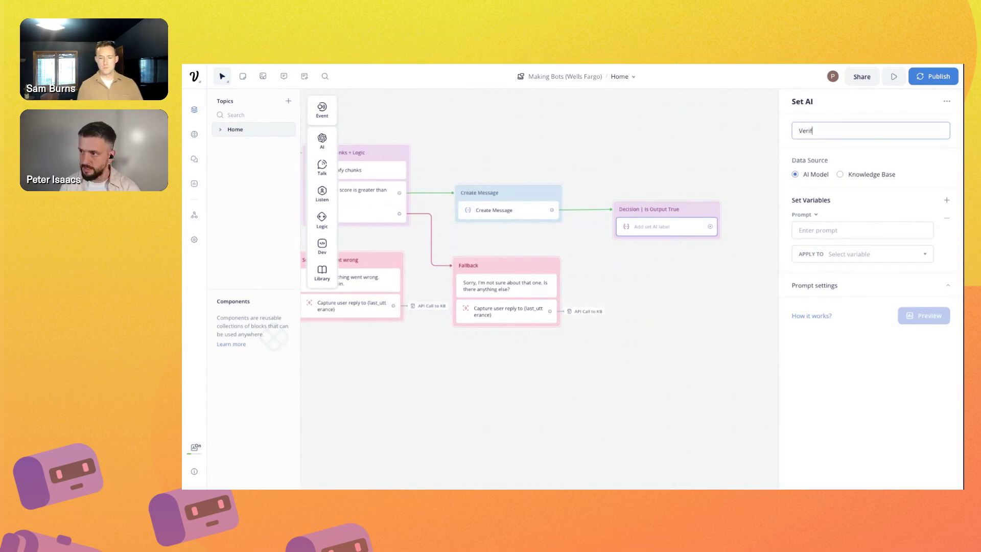
type("y Messag")
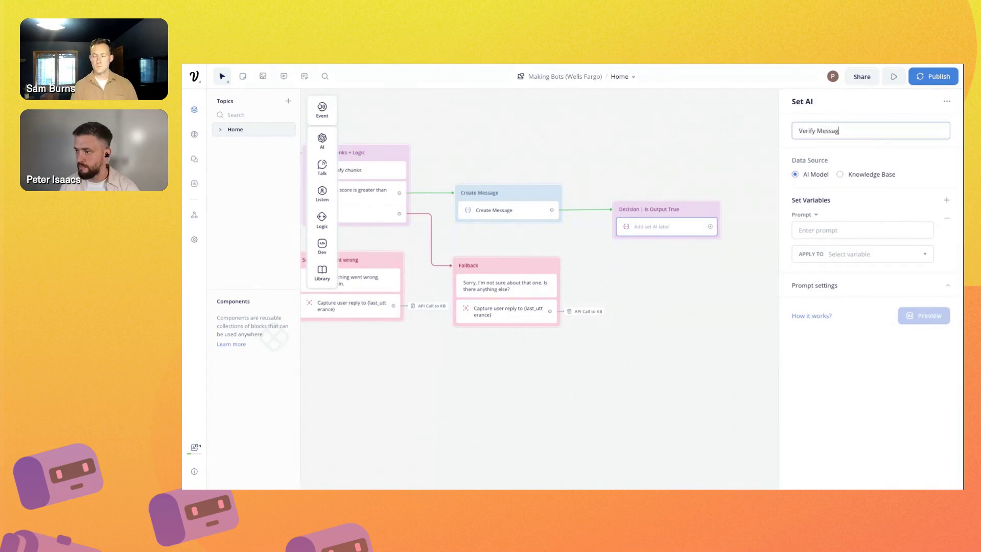
type("e Correctness")
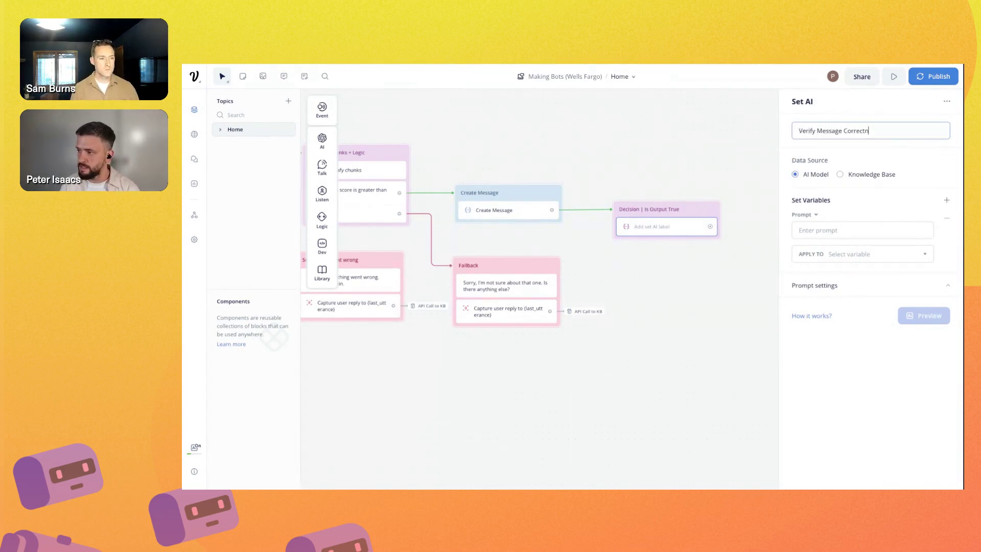
- Paste the verification prompt beginning "Utilizing the provided information in" with the chunks, last_utterance and KBOutput variables into the Verify Message Correctness step
left_click(791, 225)
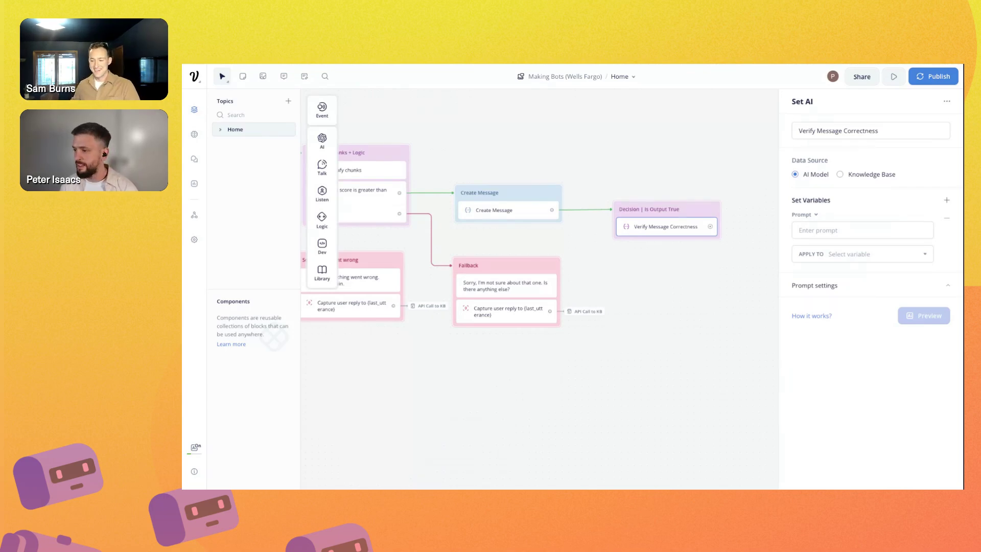
left_click(863, 230)
key("ctrl+v")
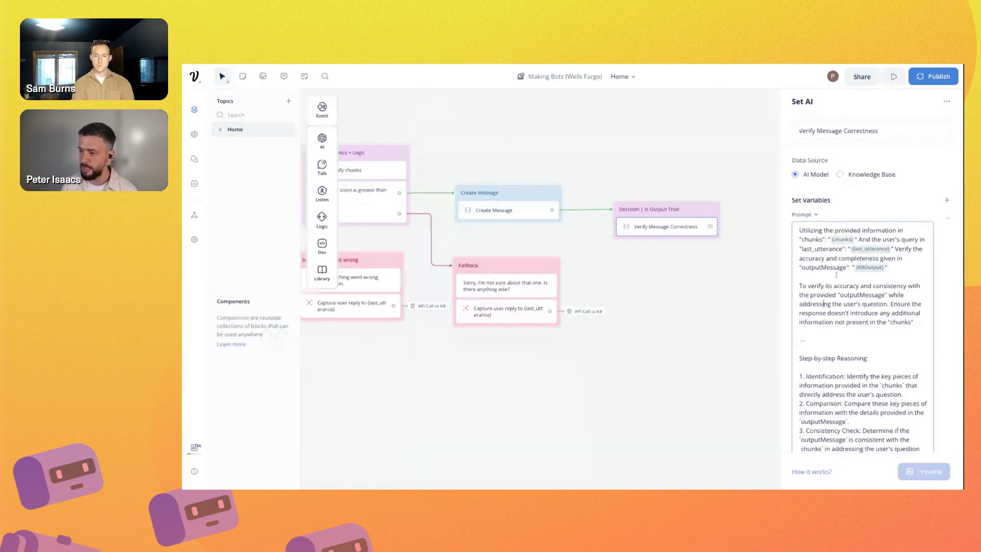
- Read through the verification prompt's opening instructions, five step-by-step reasoning checks and section separators in the Verify Message Correctness step
scroll(819, 276, "down", 1)
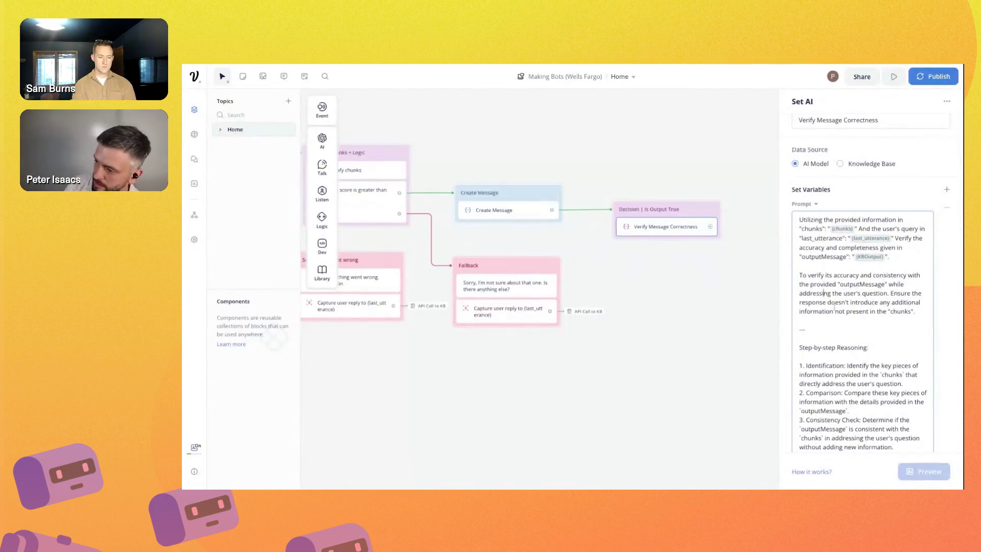
scroll(845, 324, "down", 1)
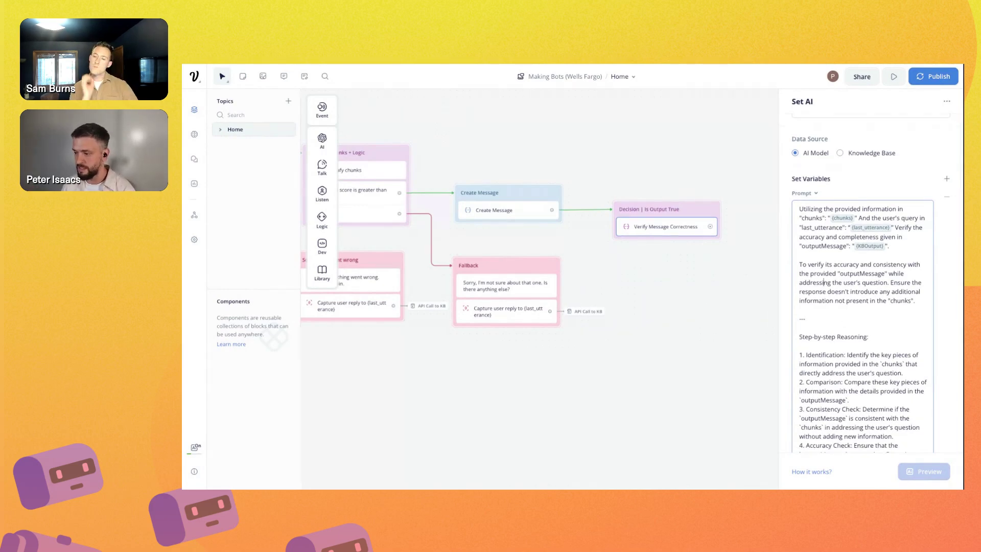
scroll(836, 285, "down", 5)
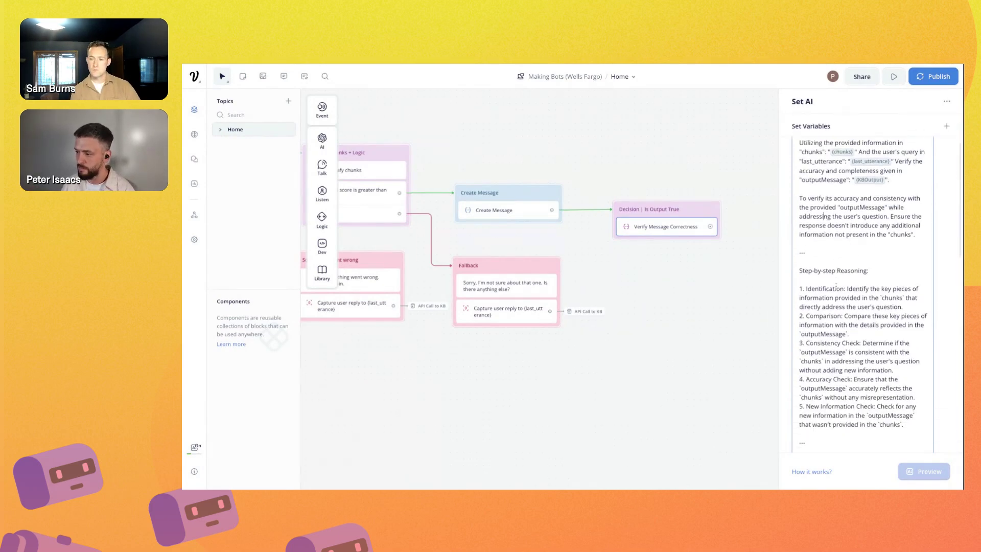
scroll(836, 285, "down", 1)
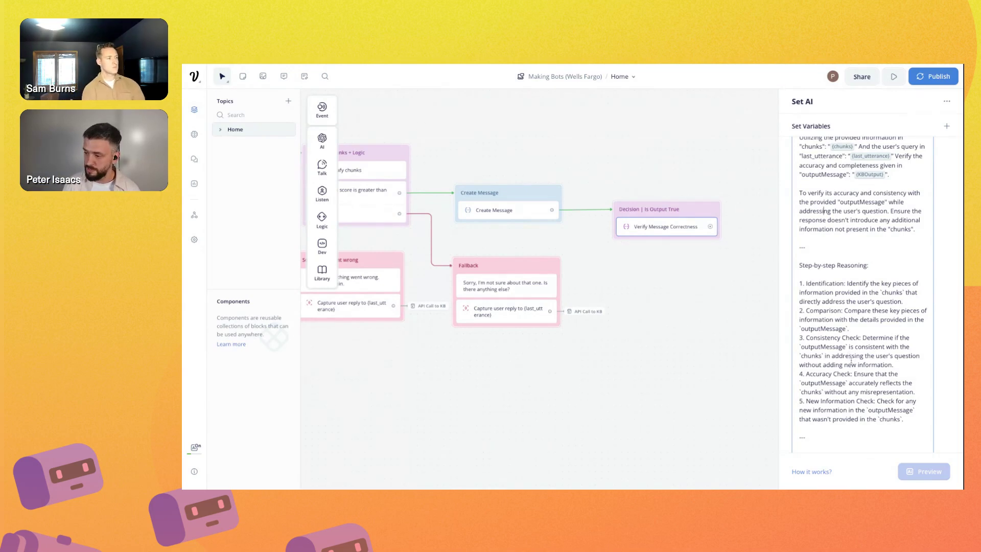
scroll(855, 362, "down", 2)
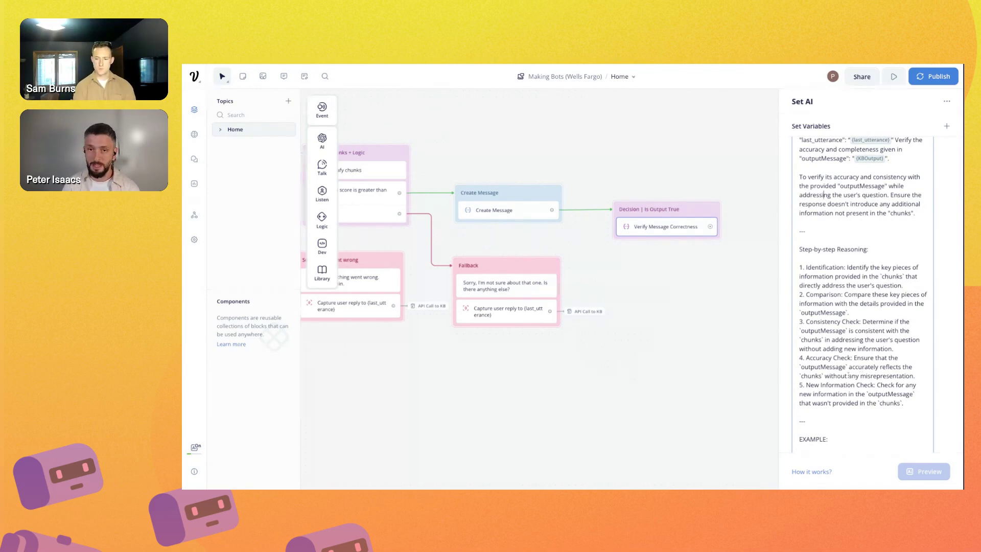
scroll(815, 391, "down", 1)
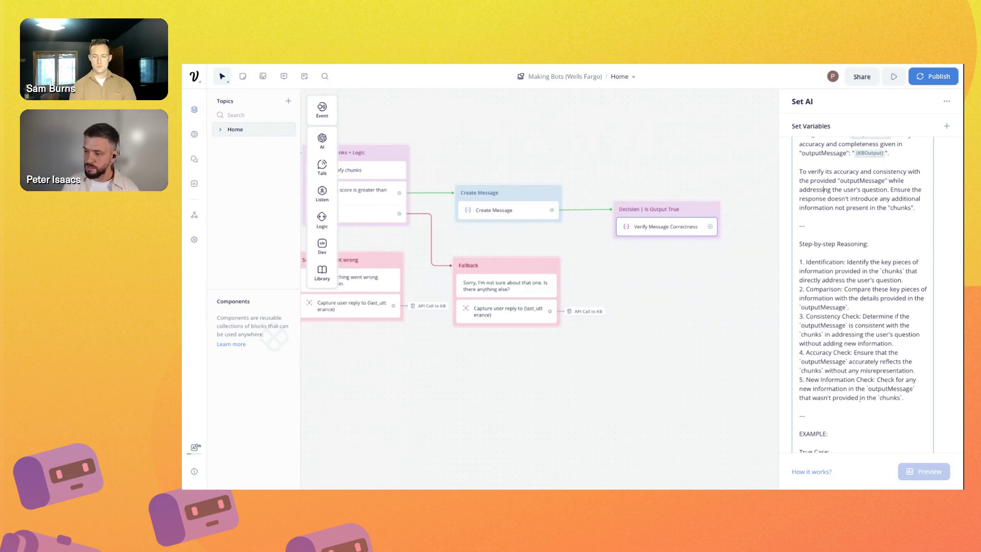
scroll(860, 400, "down", 5)
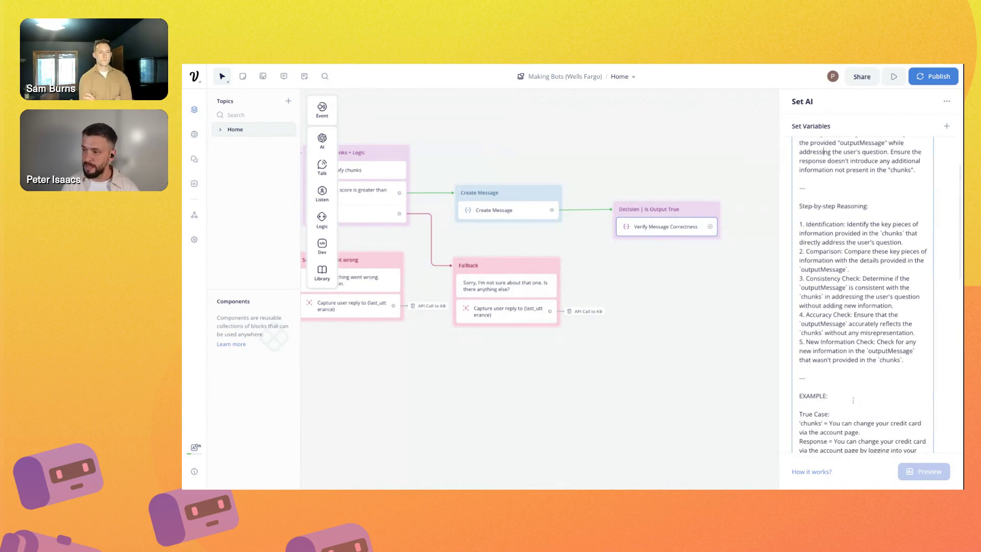
double_click(814, 189)
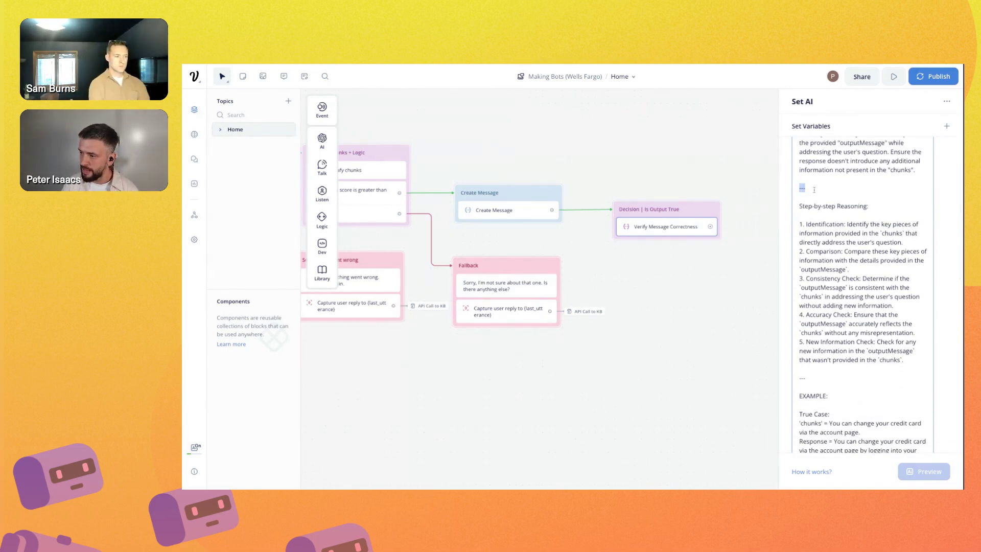
type("{")
double_click(813, 376)
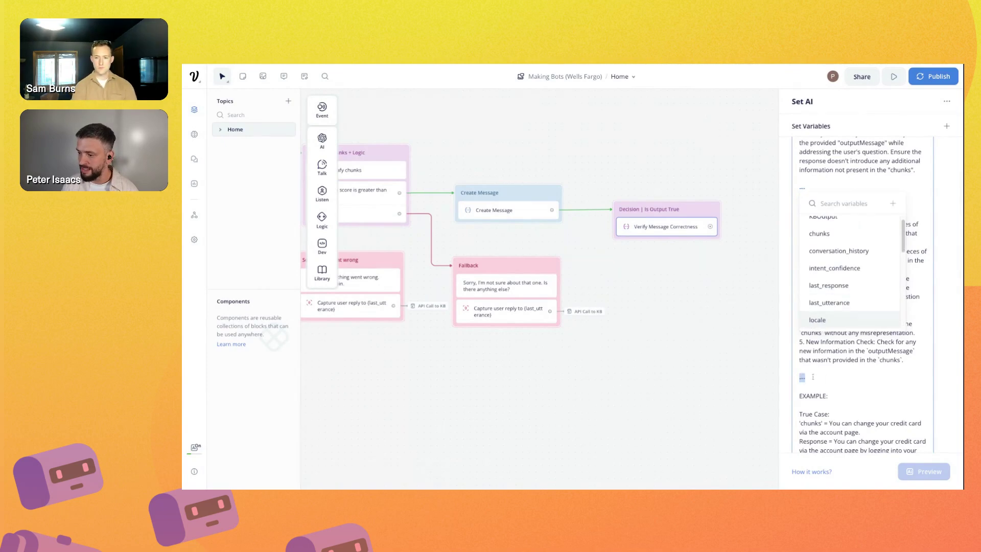
left_click(813, 376)
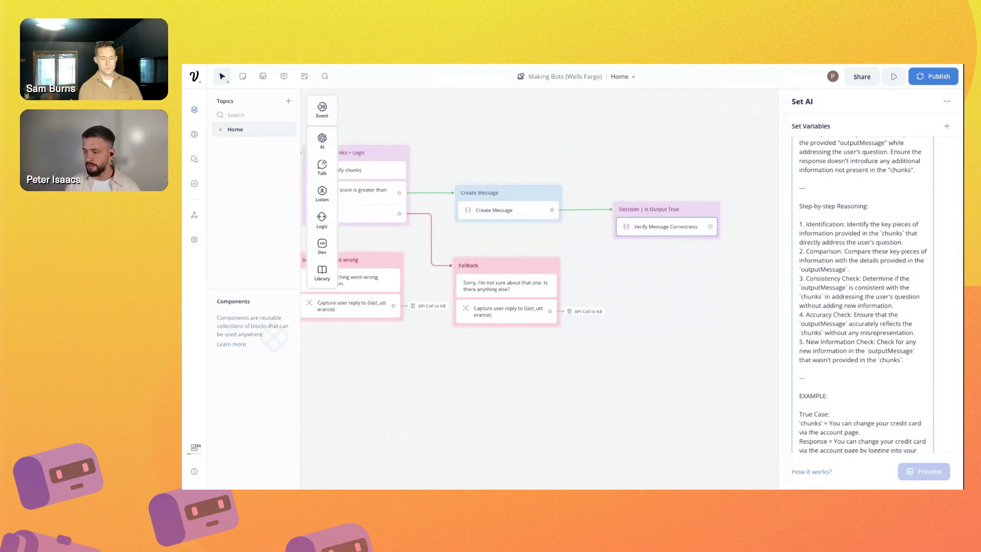
- Examine the True Case and False Case examples about changing a credit card in the verification prompt
scroll(863, 295, "down", 3)
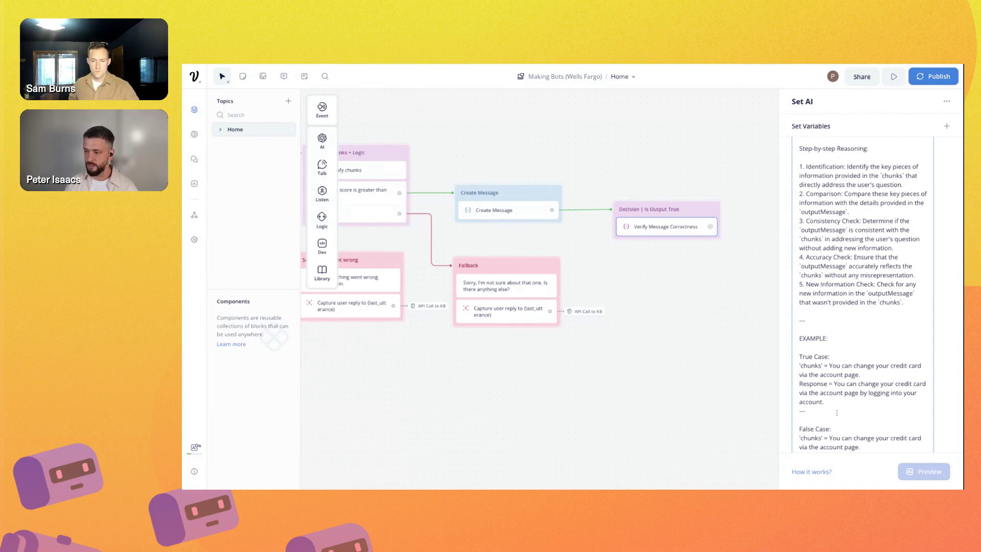
scroll(838, 413, "down", 2)
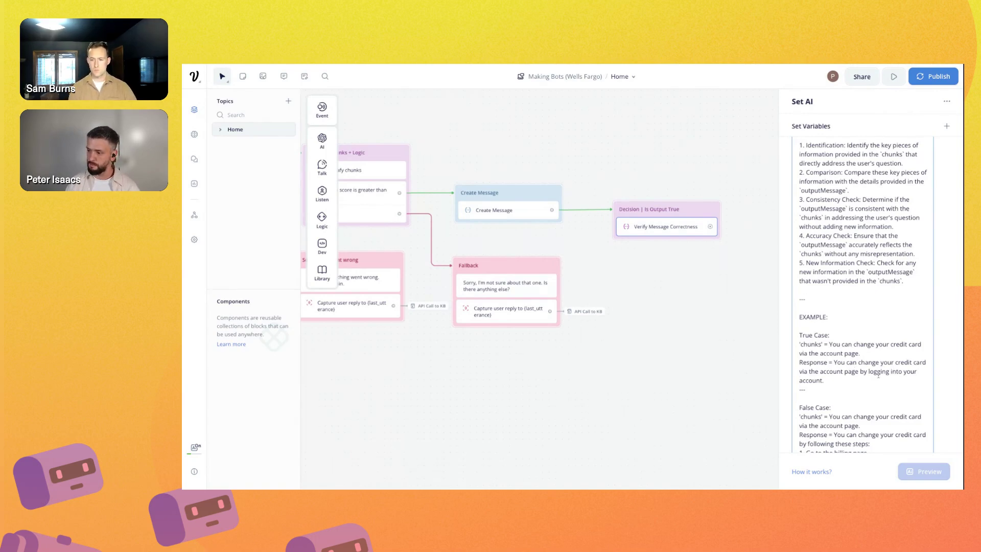
scroll(819, 388, "down", 2)
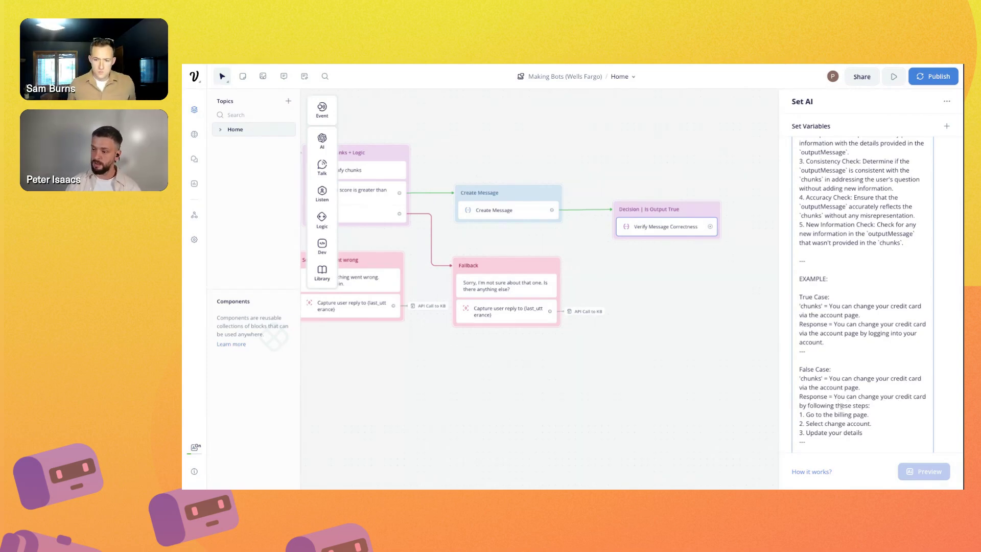
scroll(802, 413, "down", 1)
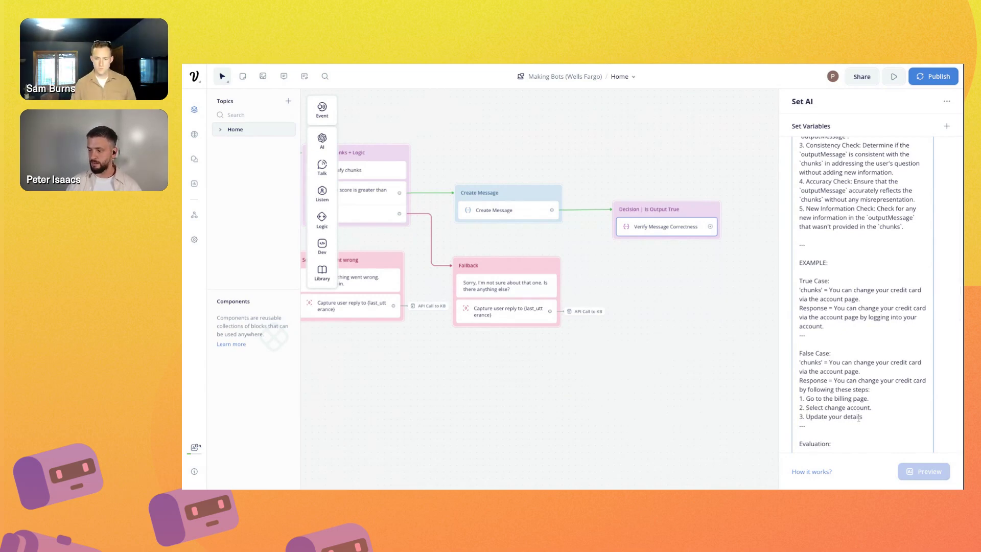
scroll(888, 420, "down", 4)
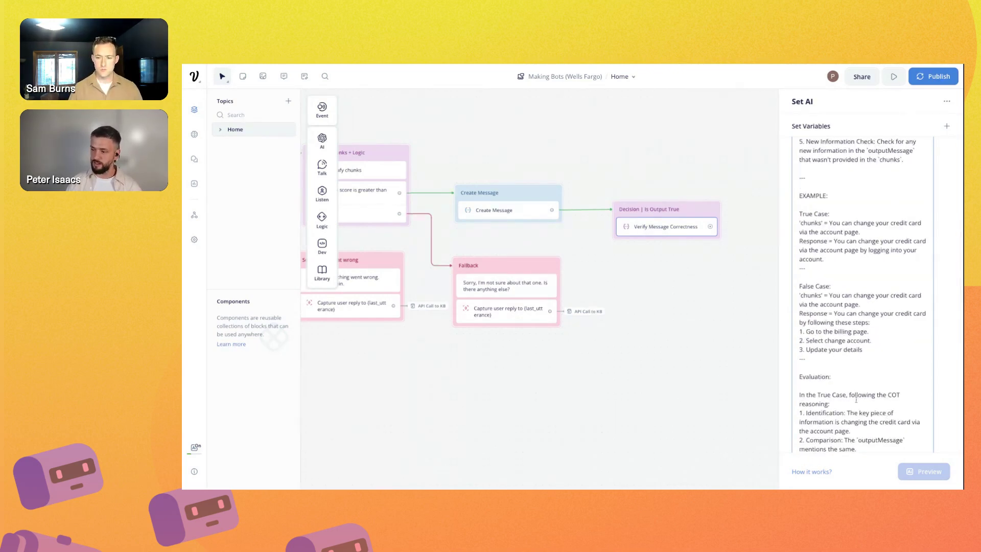
- Review the prompt's evaluation of the True and False cases and its closing instruction on the allowed output
scroll(841, 406, "down", 1)
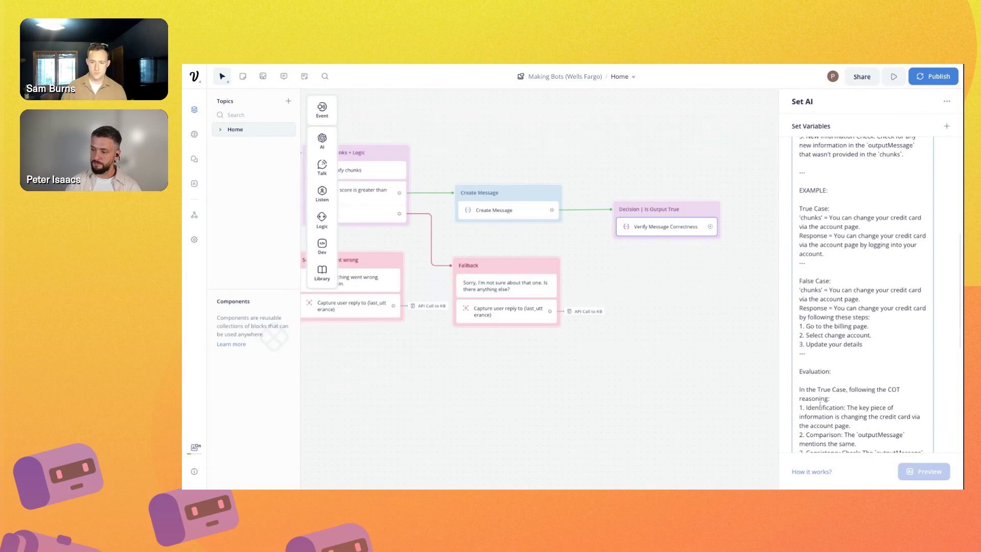
scroll(833, 405, "down", 2)
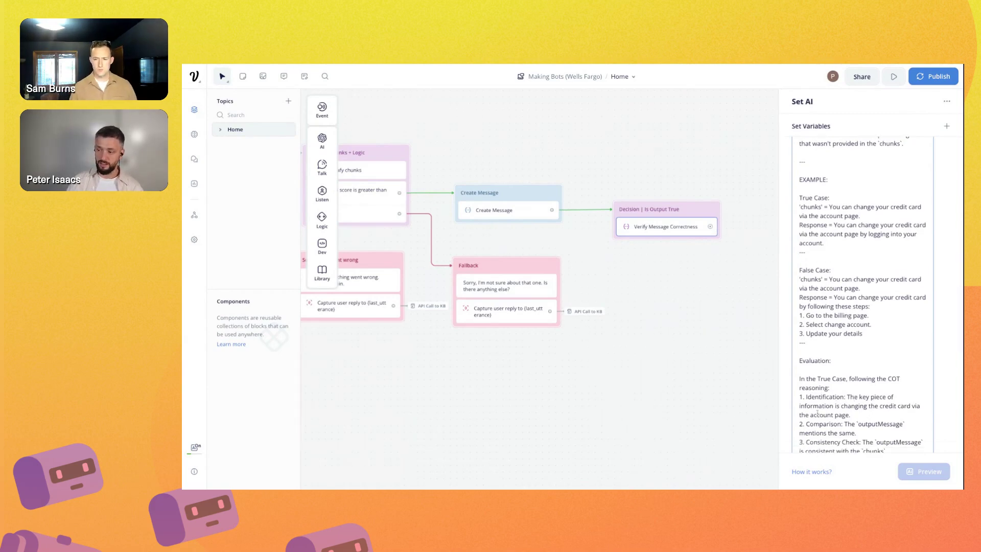
scroll(841, 415, "down", 1)
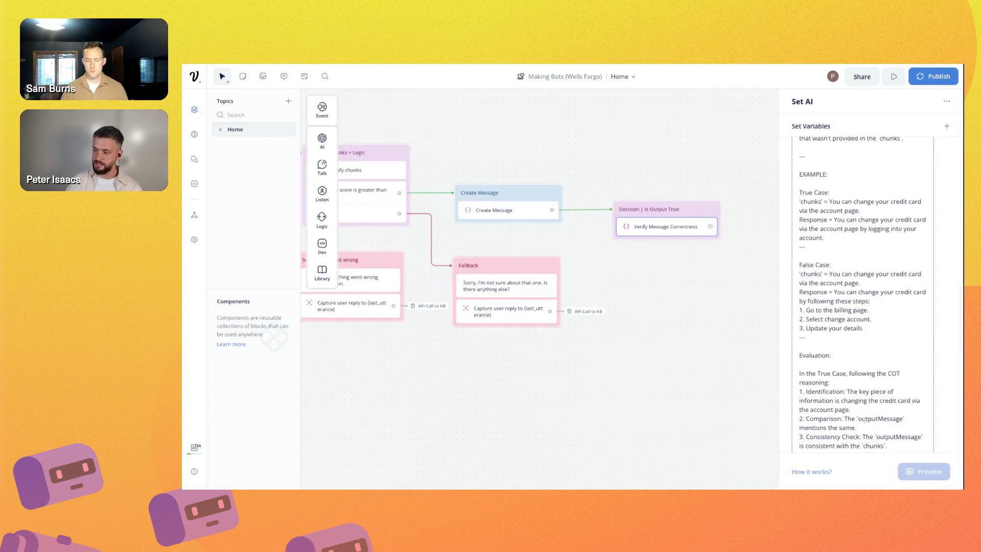
scroll(822, 426, "down", 2)
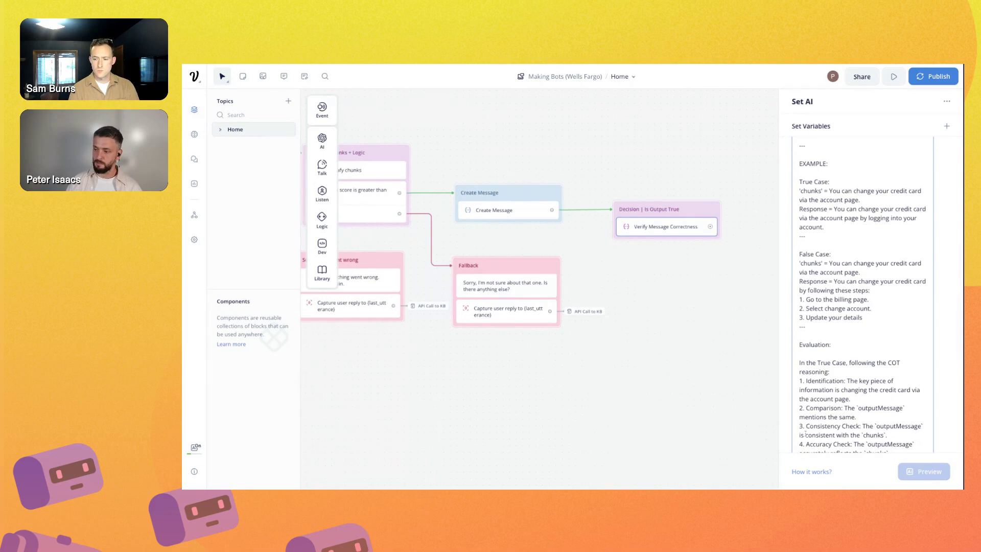
scroll(889, 426, "down", 2)
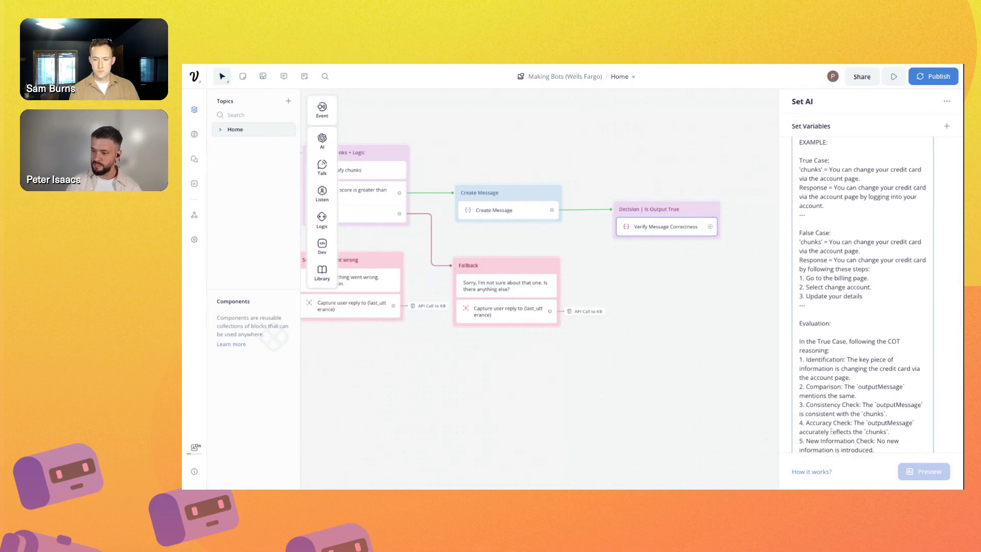
scroll(838, 417, "down", 1)
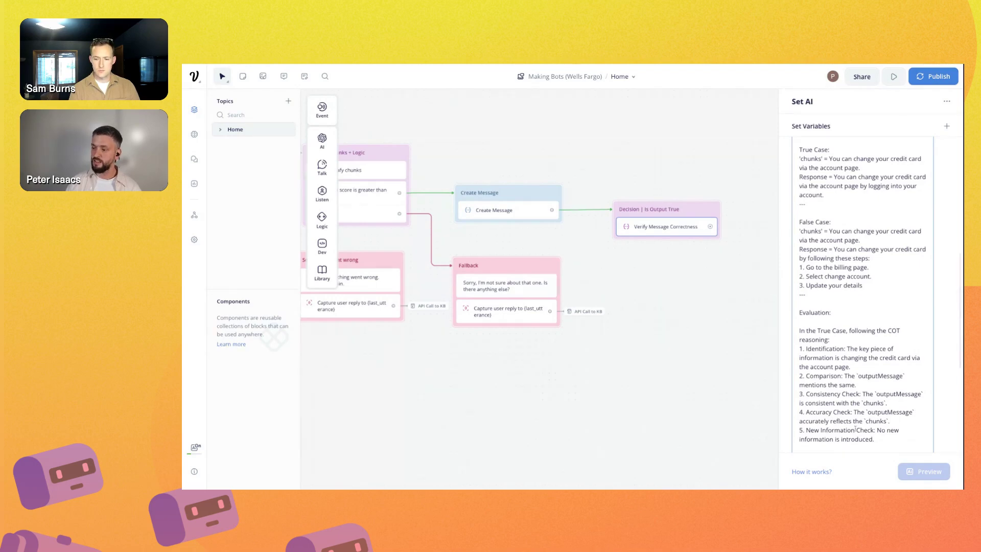
scroll(842, 443, "down", 2)
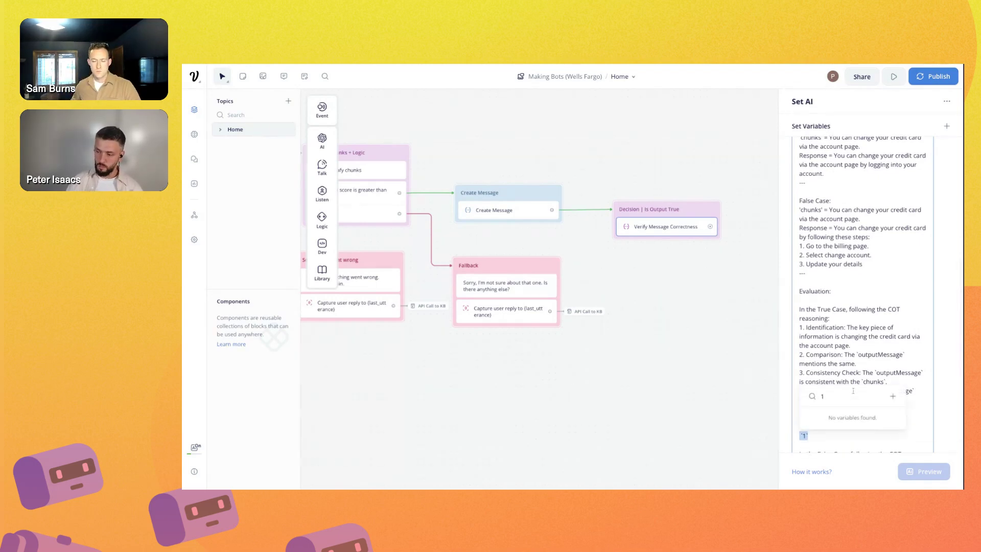
scroll(874, 368, "down", 4)
scroll(874, 368, "down", 5)
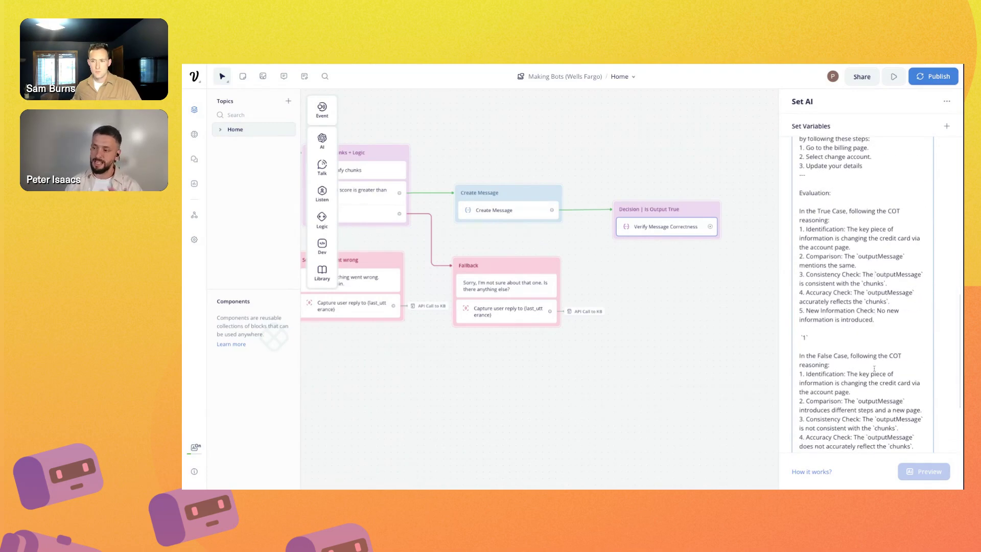
scroll(875, 368, "down", 2)
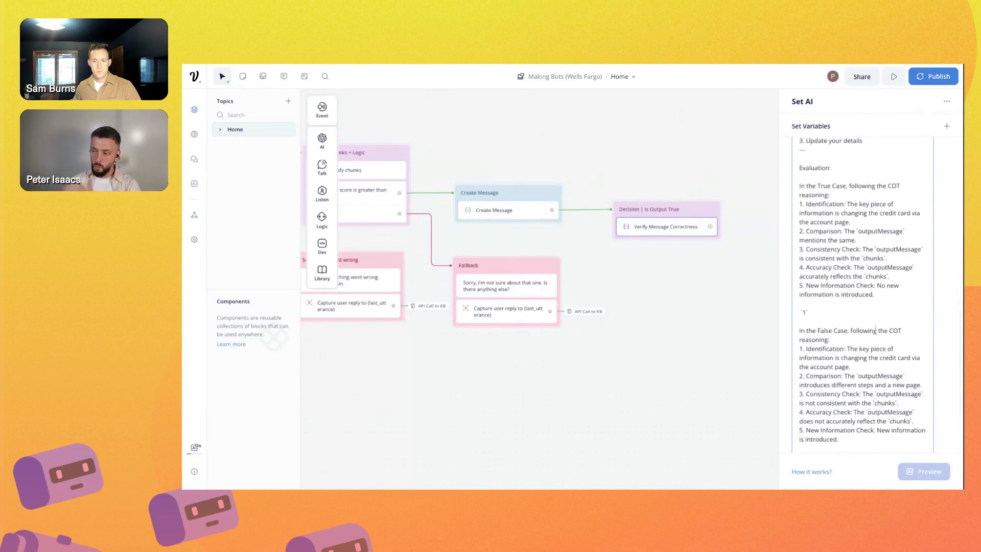
scroll(876, 328, "down", 6)
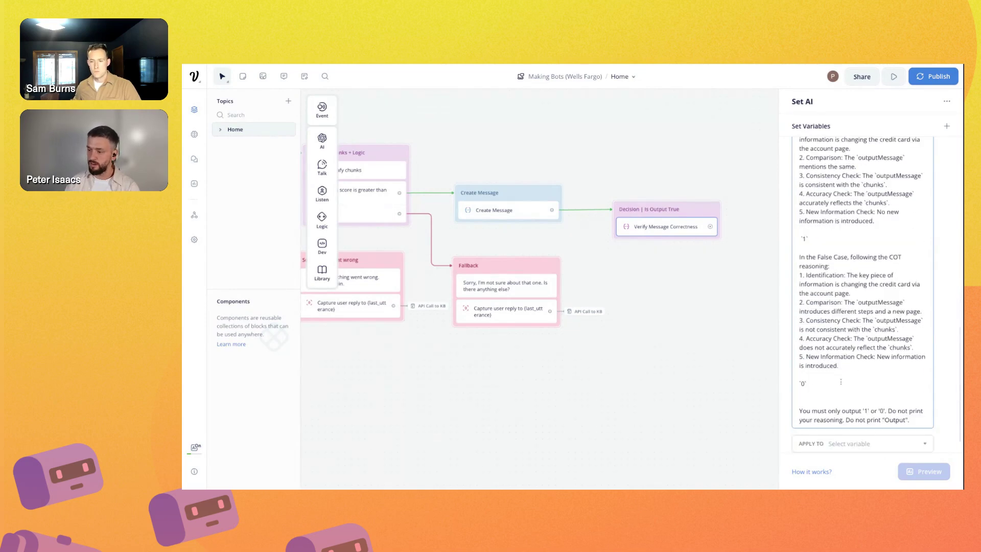
left_click_drag(800, 413, 910, 420)
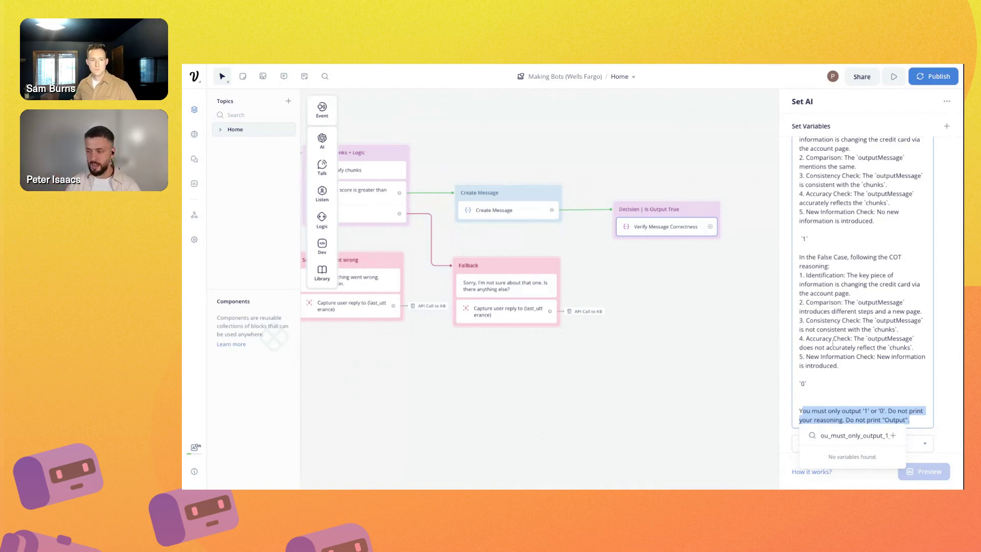
left_click(823, 375)
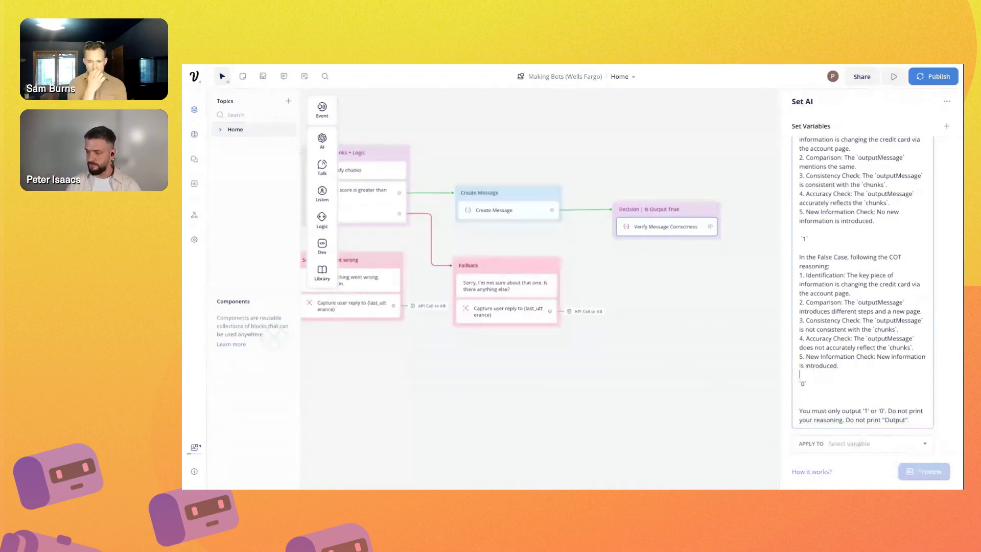
- Apply the Verify Message Correctness prompt's result to the outputCorrectness variable
left_click(859, 444)
type("out")
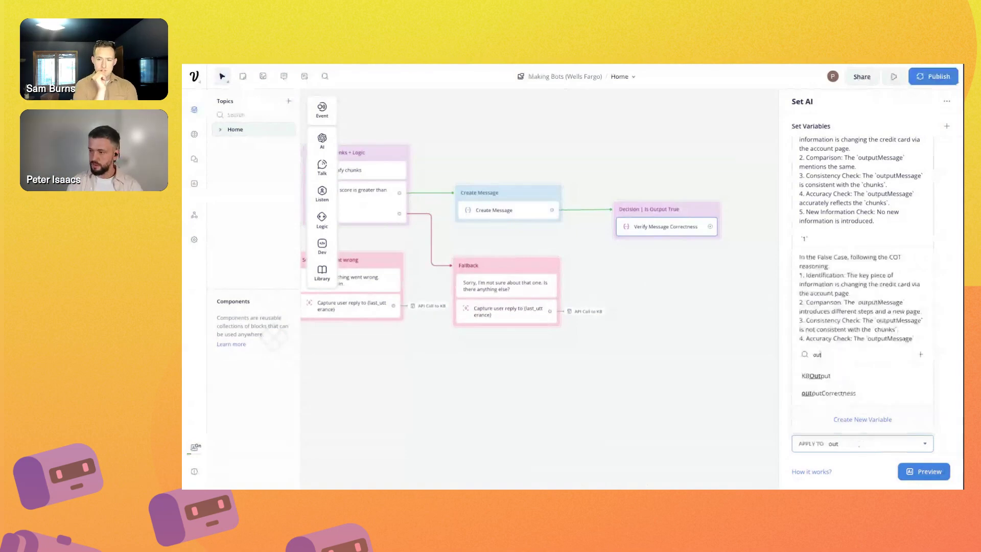
left_click(828, 393)
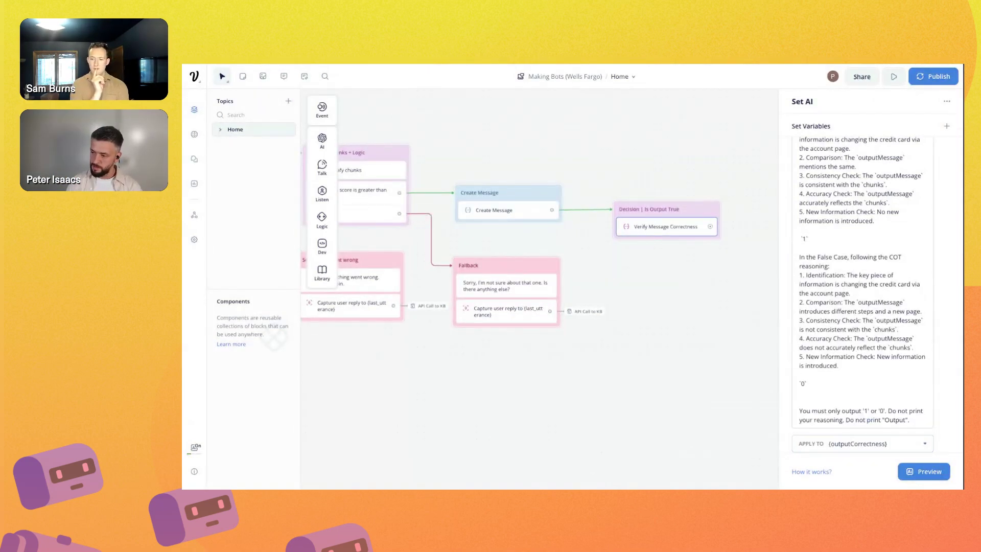
- Configure the verification prompt to use GPT-4 Turbo with temperature 0.00 and a maximum of 10 tokens
scroll(818, 439, "down", 1)
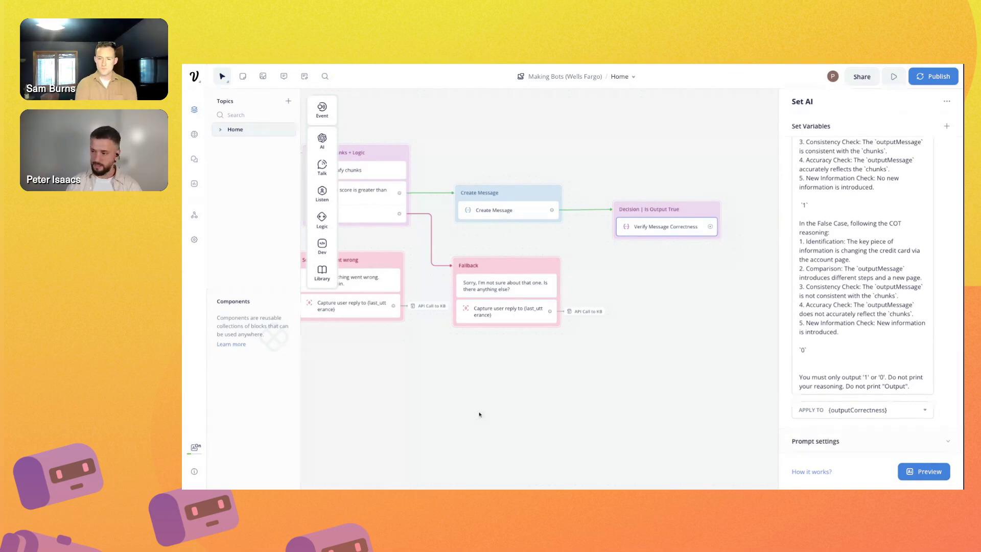
left_click(829, 443)
left_click(869, 336)
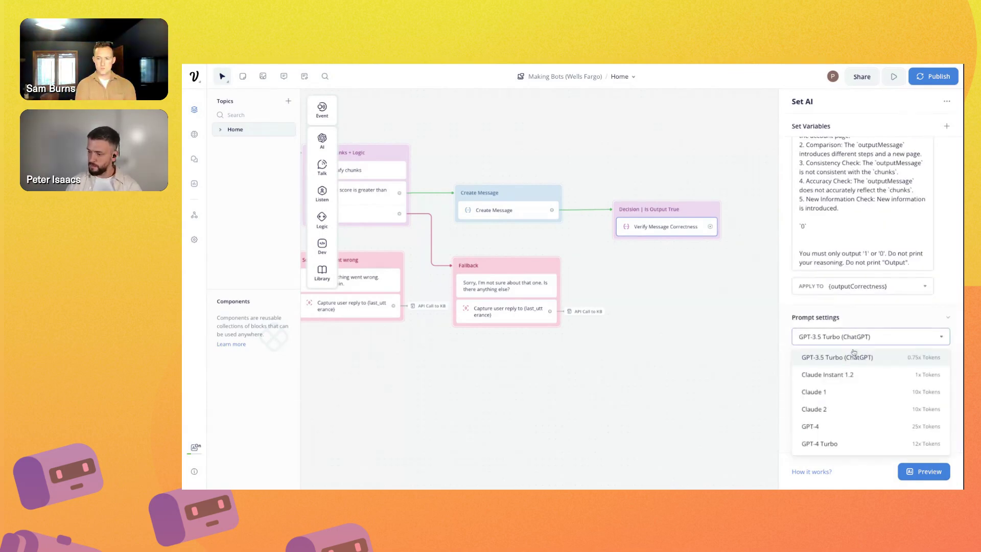
left_click(847, 444)
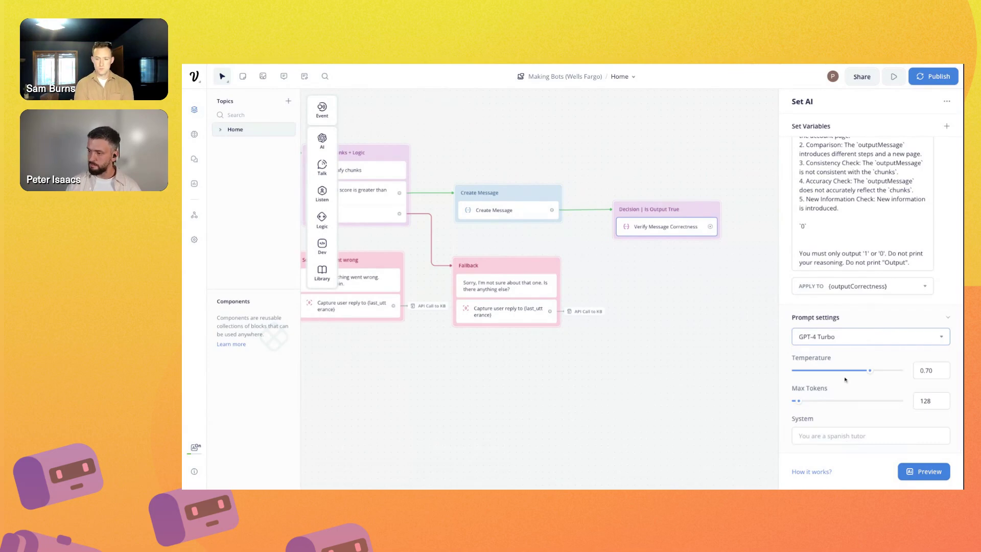
left_click_drag(870, 370, 794, 370)
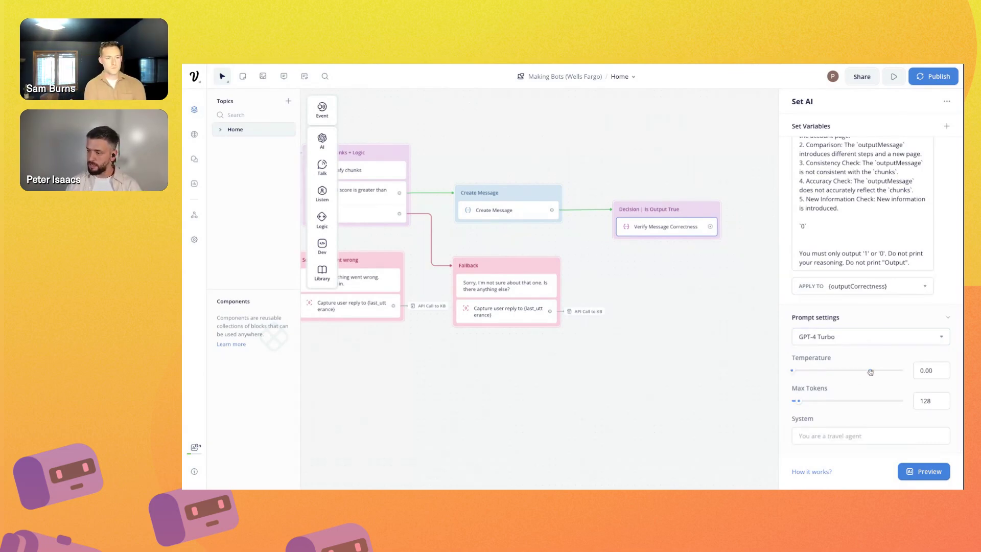
double_click(935, 400)
type("10")
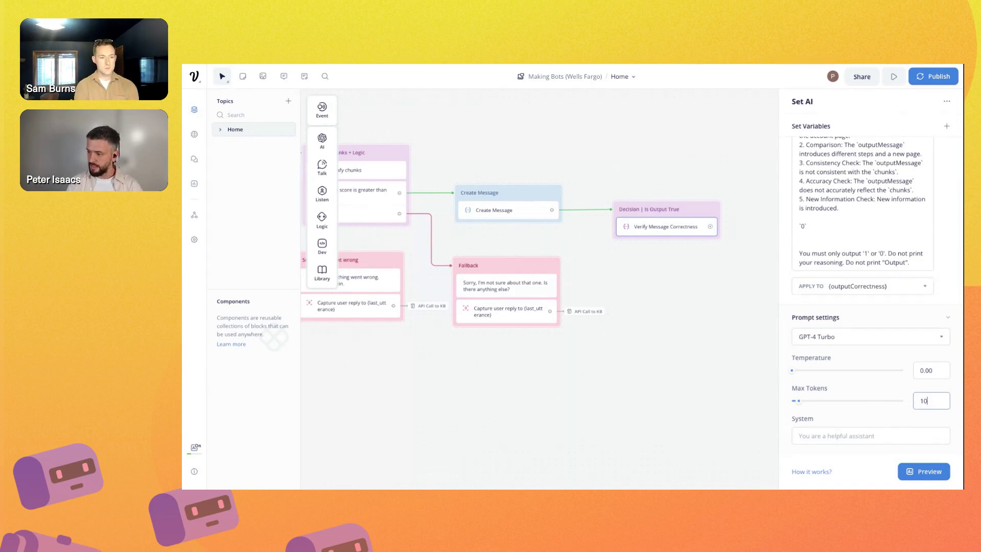
left_click(845, 397)
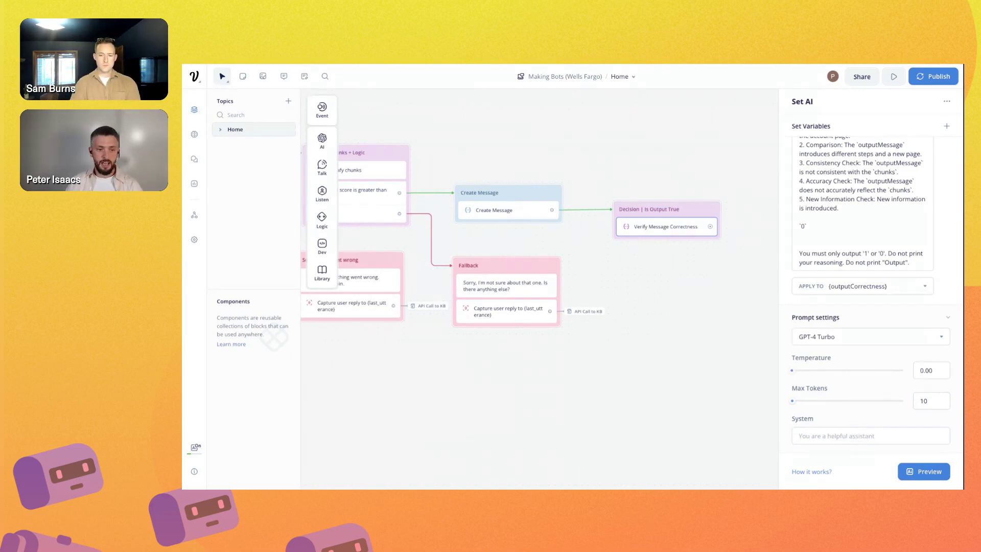
- Fill the verification prompt's System field with the impartial-judge instructions on consistency and accuracy against the KBOutput, and review the prompt
key("ctrl+v")
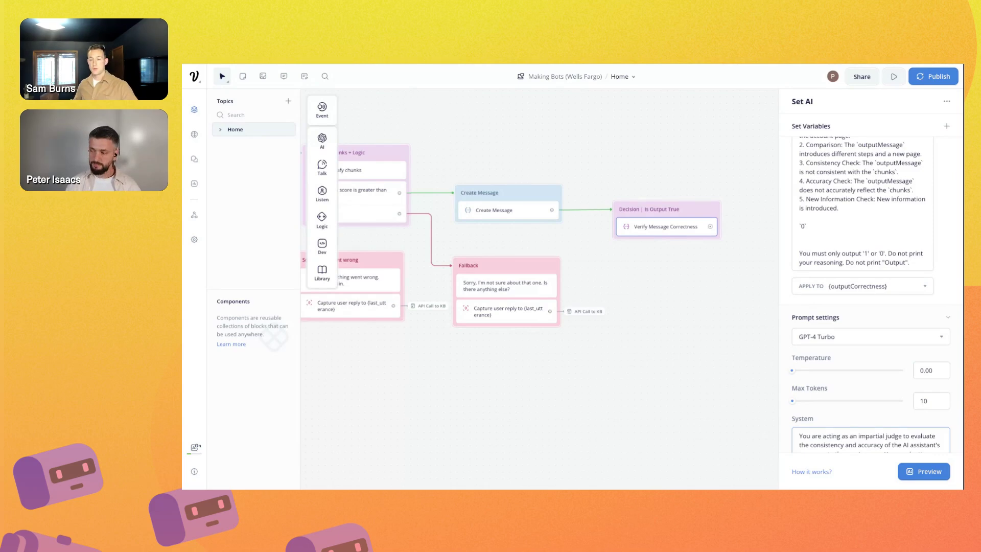
scroll(873, 373, "down", 4)
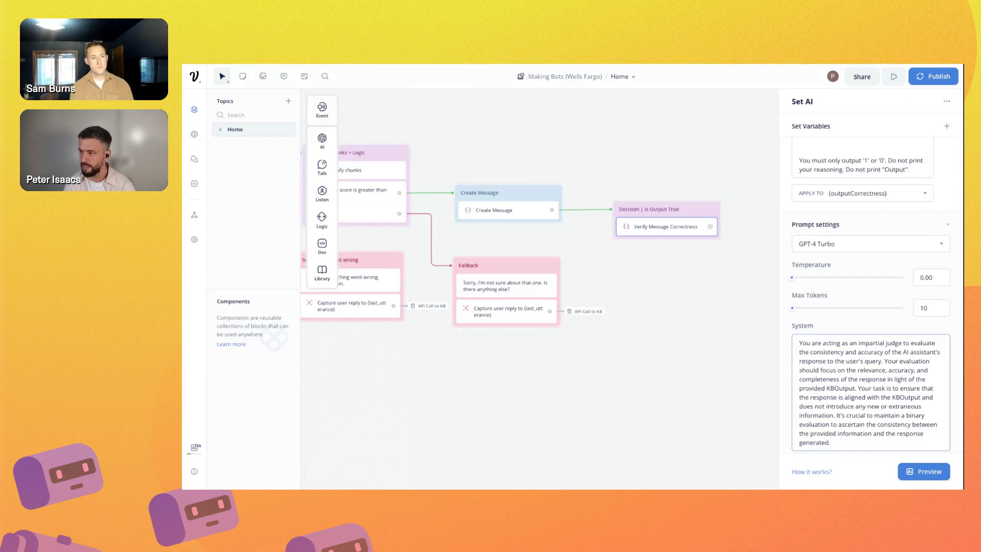
scroll(876, 269, "up", 10)
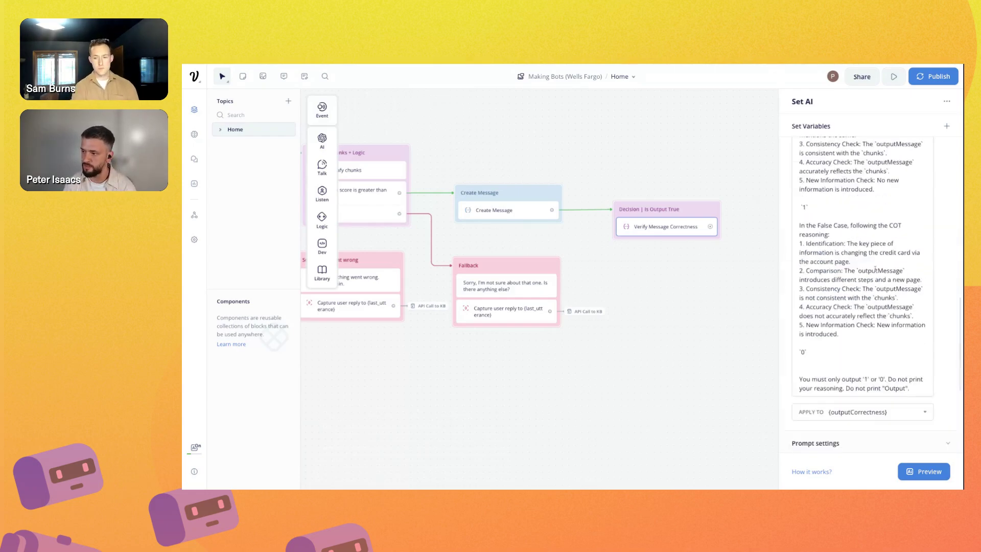
scroll(869, 265, "up", 3)
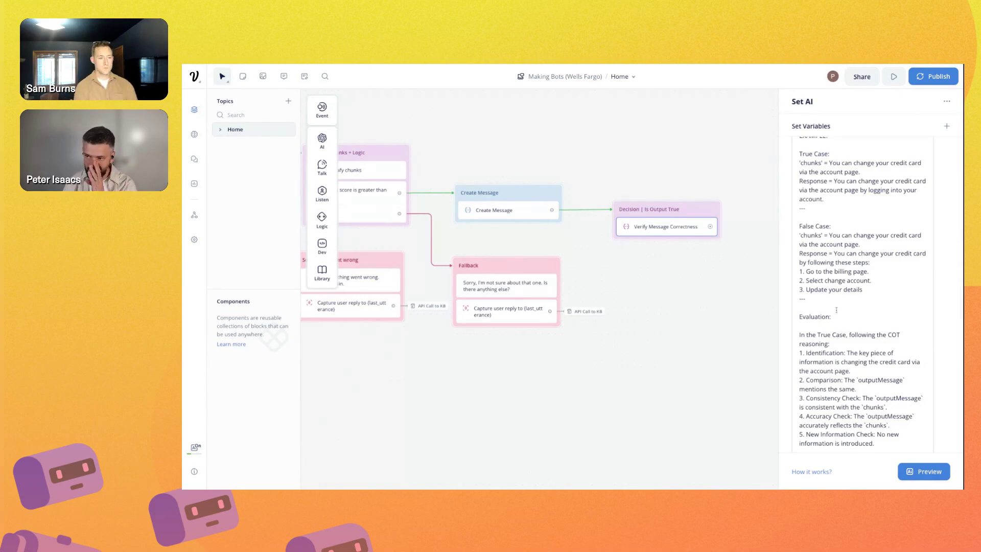
scroll(837, 310, "down", 10)
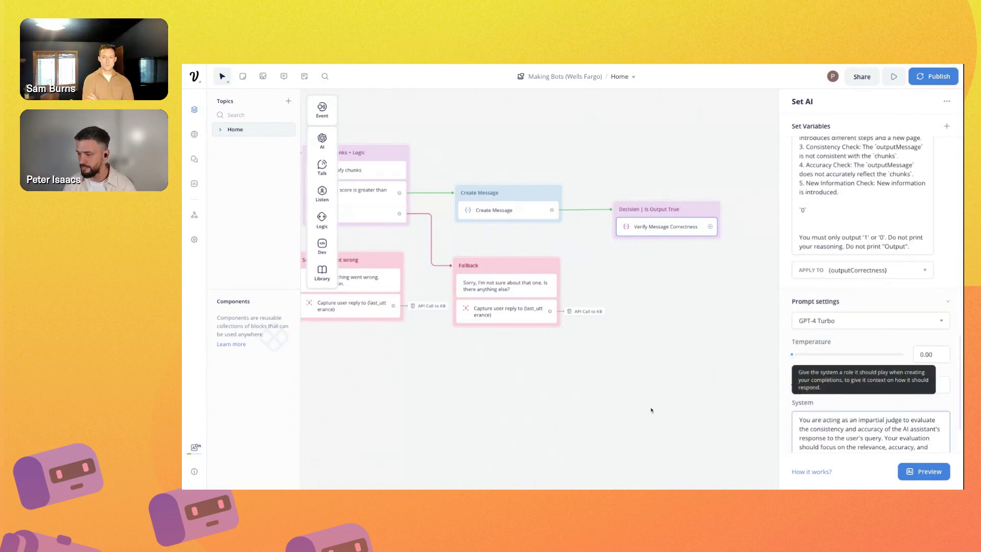
scroll(896, 409, "down", 2)
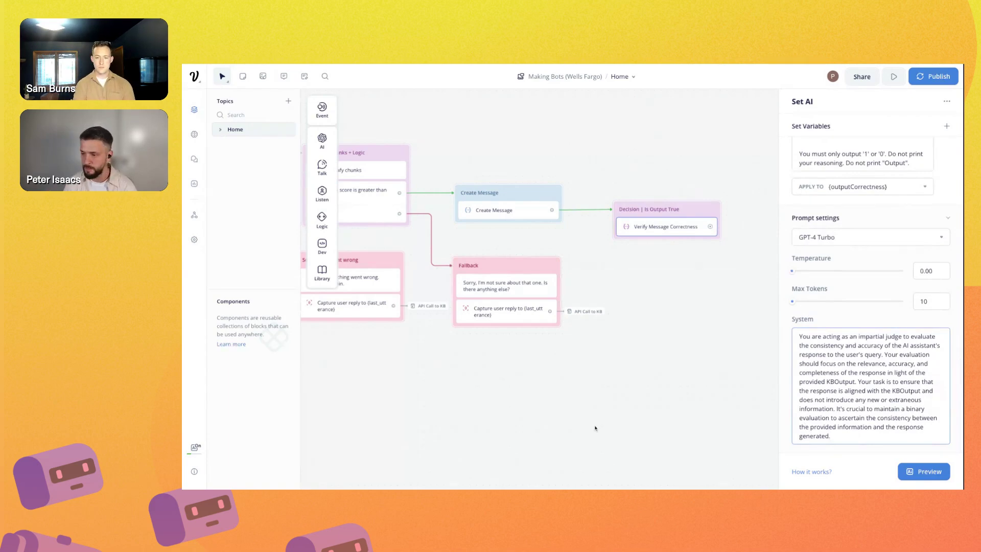
left_click(642, 412)
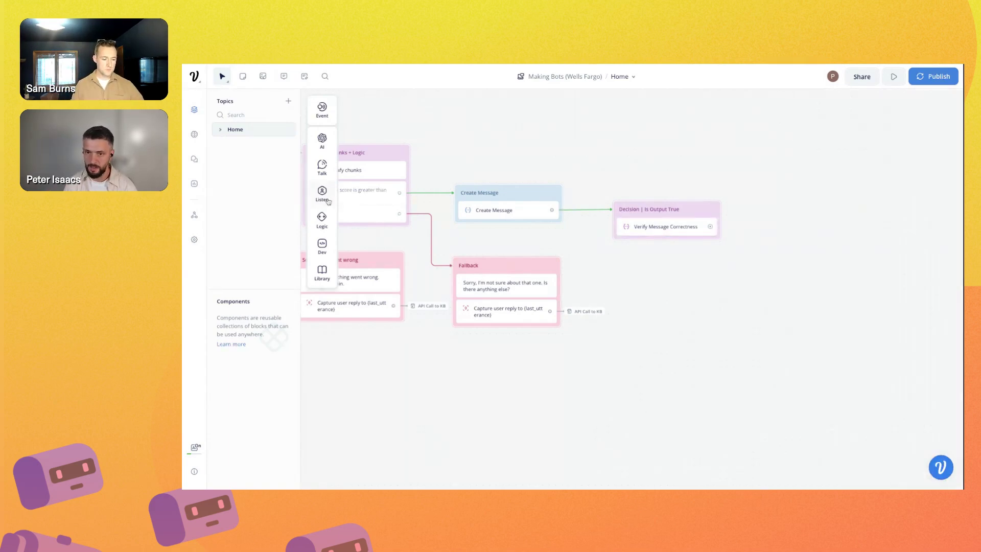
- Add a condition below Verify Message Correctness in the Is Output True block and label it "If the output is true"
mouse_move(322, 219)
left_click_drag(358, 218, 664, 247)
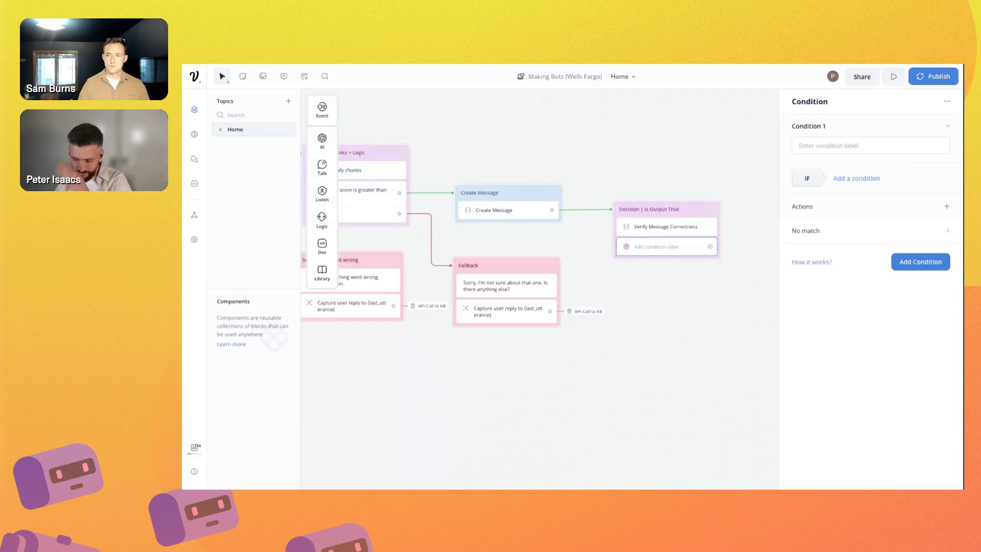
left_click(823, 144)
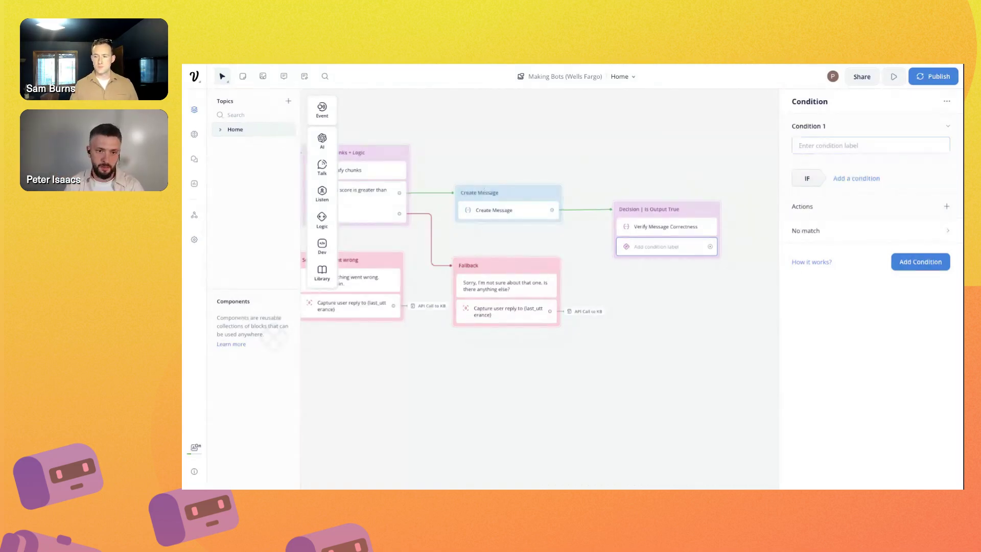
left_click(818, 146)
type("If")
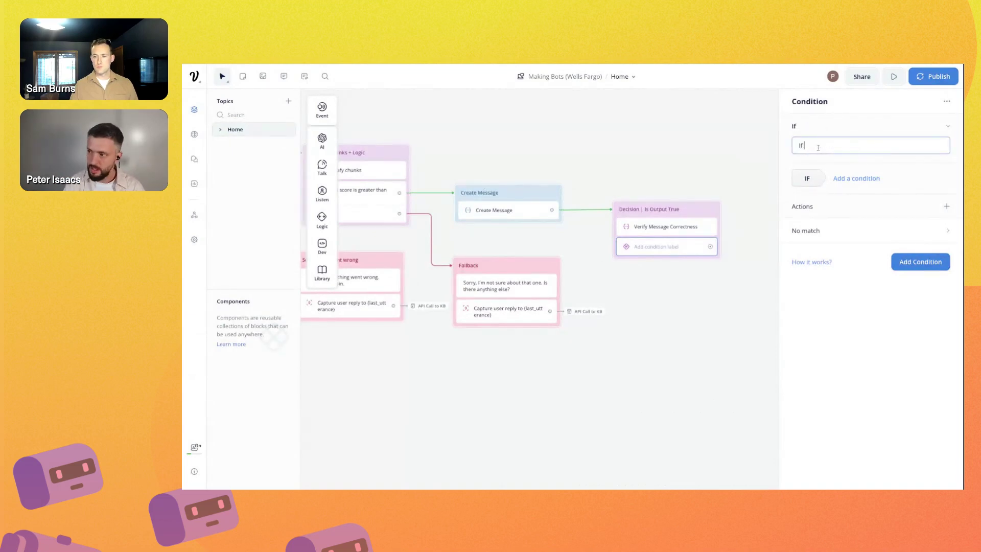
type(" the output is true")
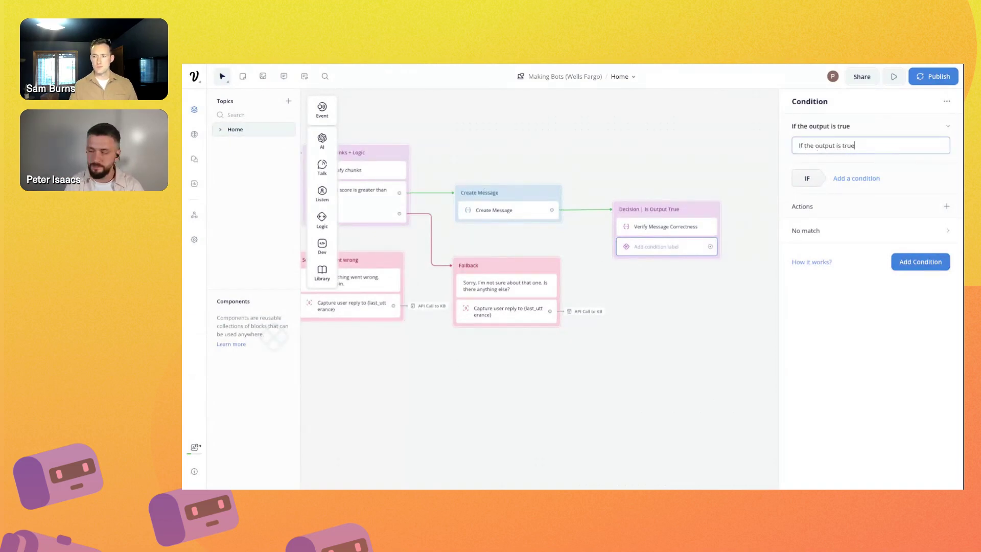
- Set the condition's rule to the variable outputCorrectness containing 1
left_click(848, 179)
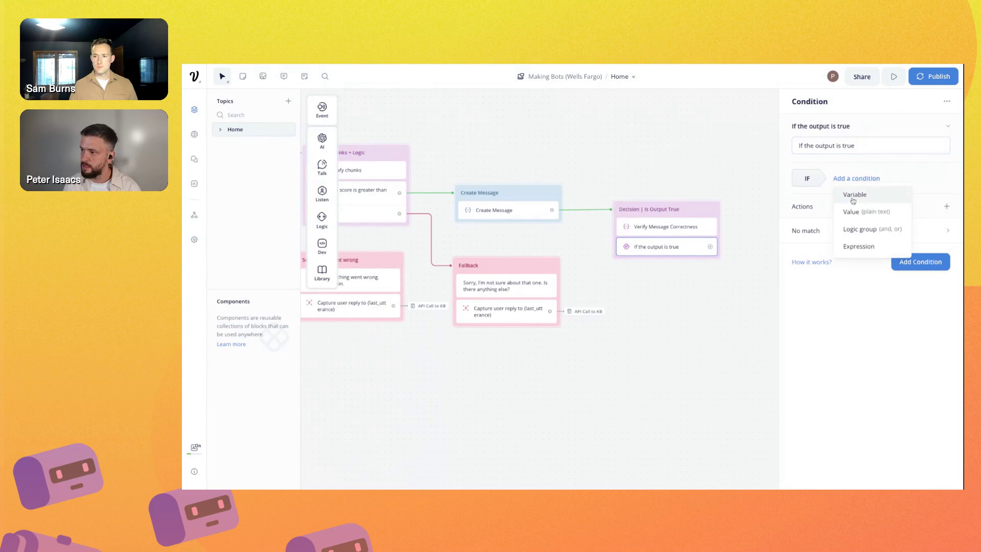
left_click(850, 191)
left_click(833, 219)
type("output")
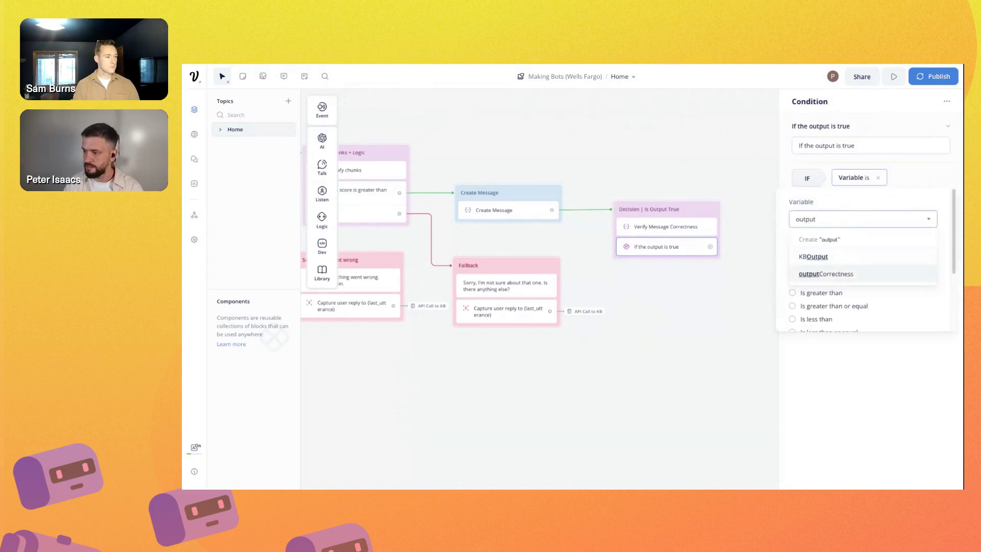
left_click(838, 274)
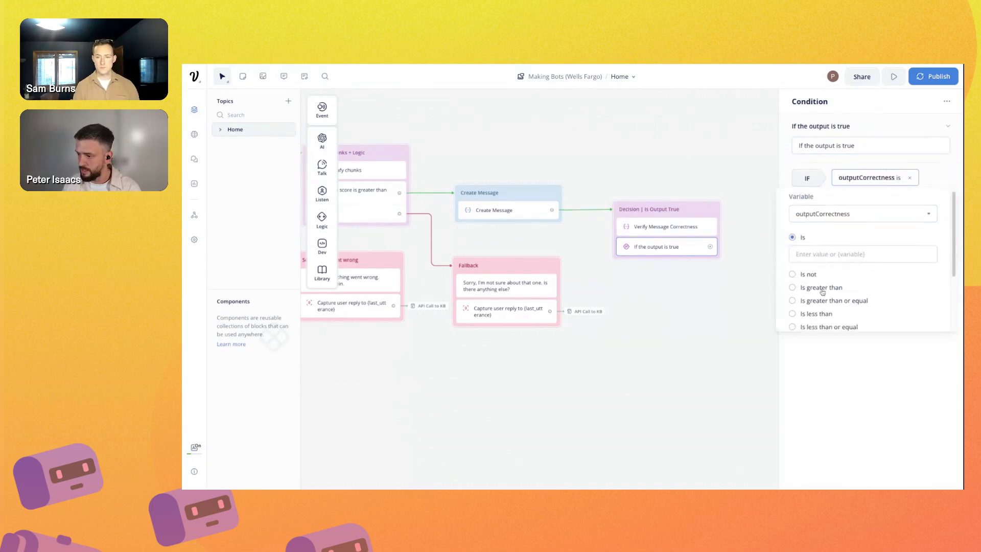
scroll(822, 291, "down", 2)
left_click(815, 251)
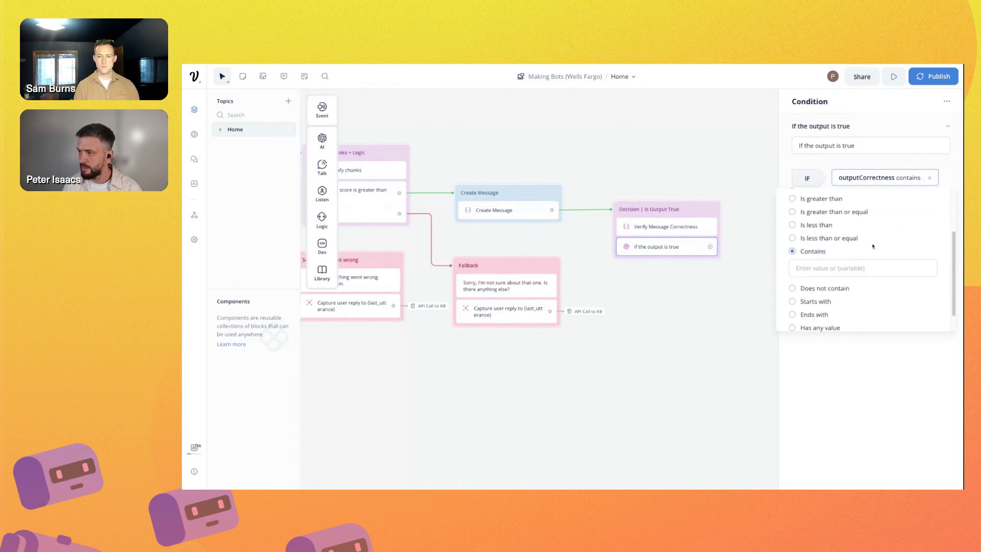
type("1")
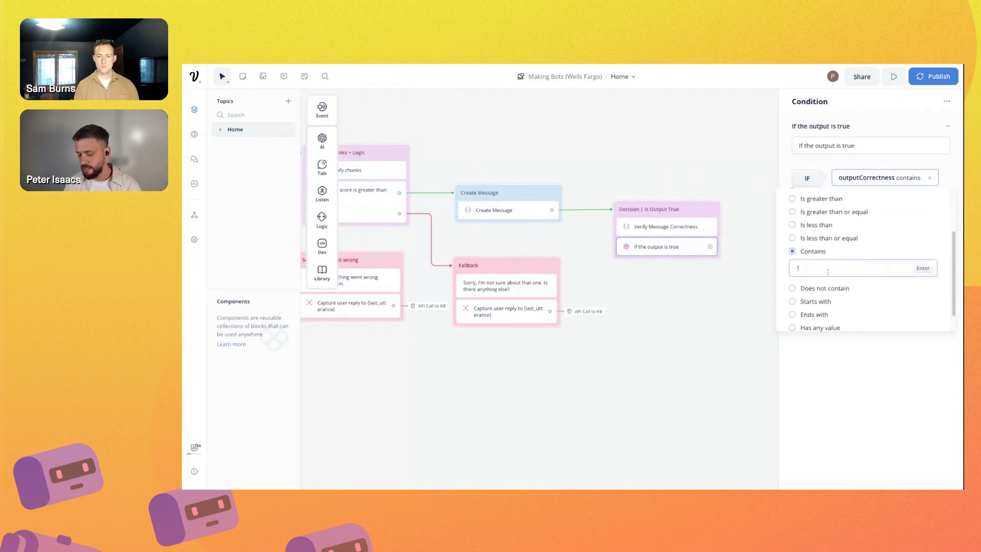
key("Return")
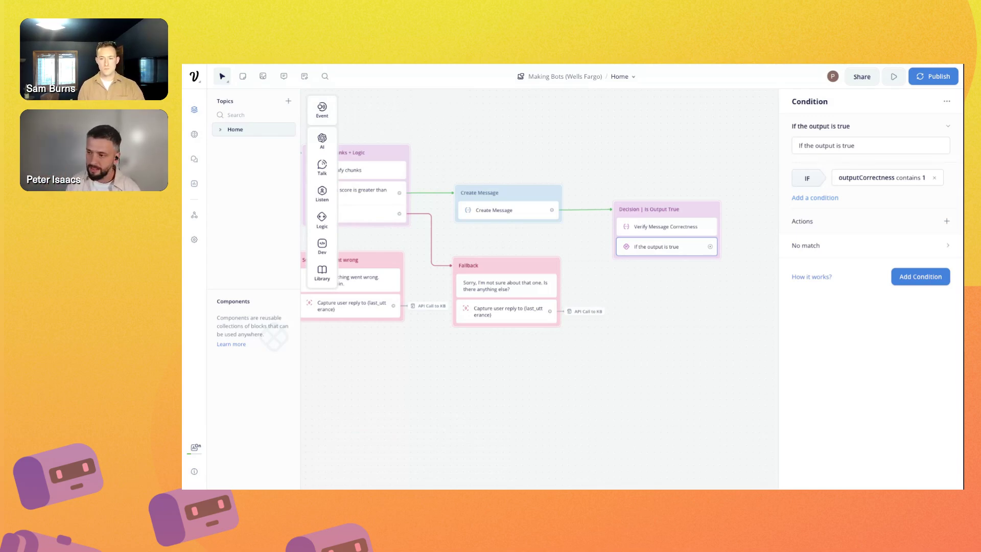
- Add a no-match path to the condition and label it "If the output is false"
left_click(869, 245)
left_click(946, 127)
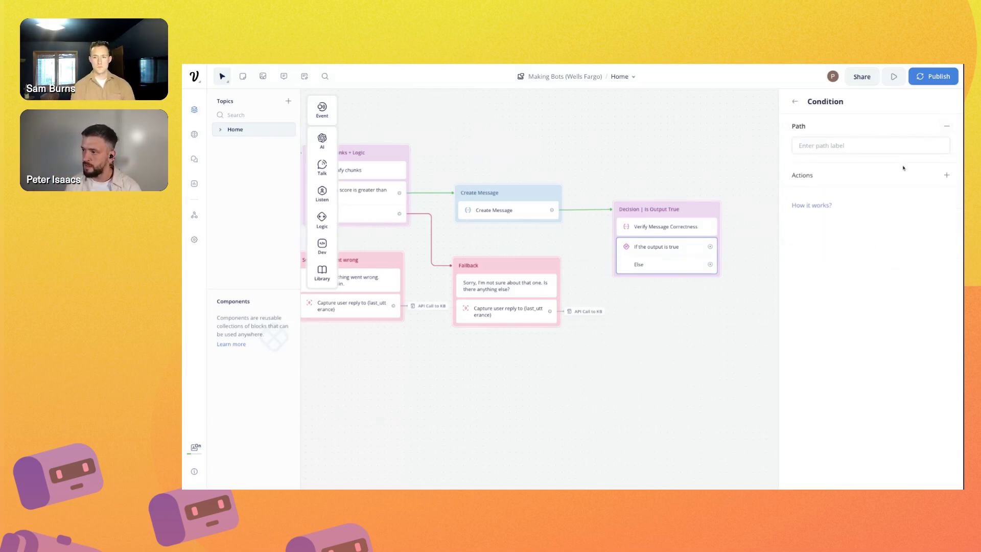
left_click(819, 147)
type("If the output")
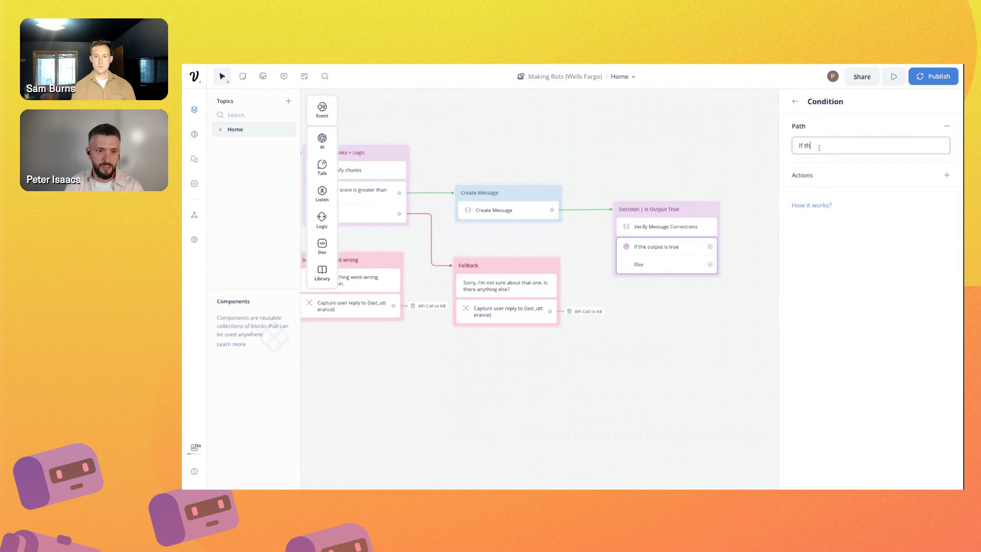
type("false")
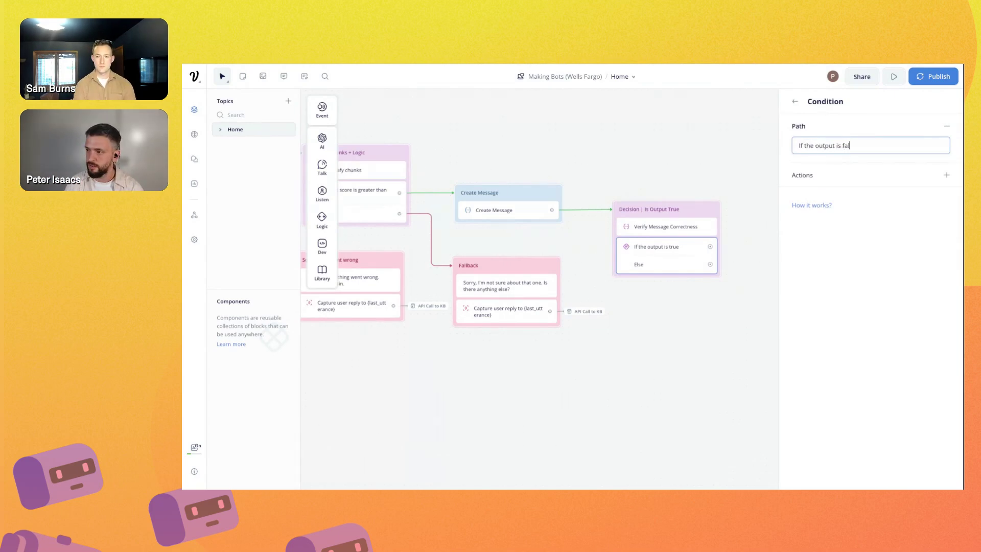
left_click(829, 273)
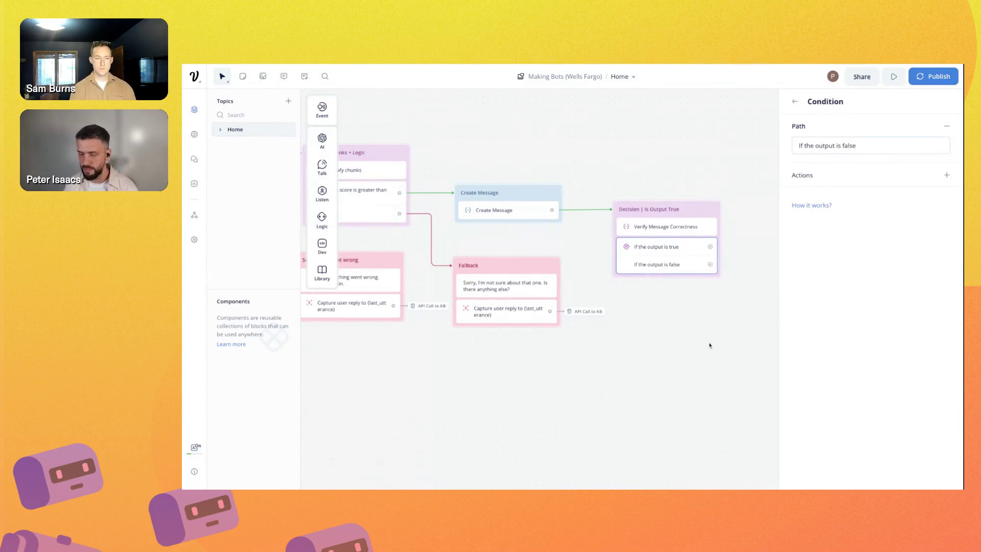
left_click(740, 218)
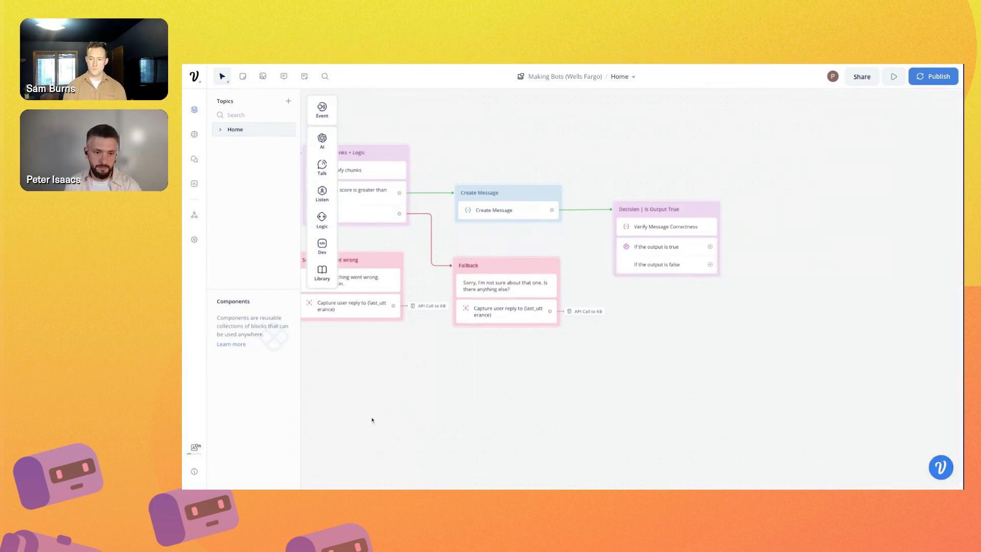
- Insert the saved "3. Rewrite Counter" blocks to the lower right of the Is Output True decision and colour the Rewrite Counter decision purple
left_click_drag(593, 412, 479, 378)
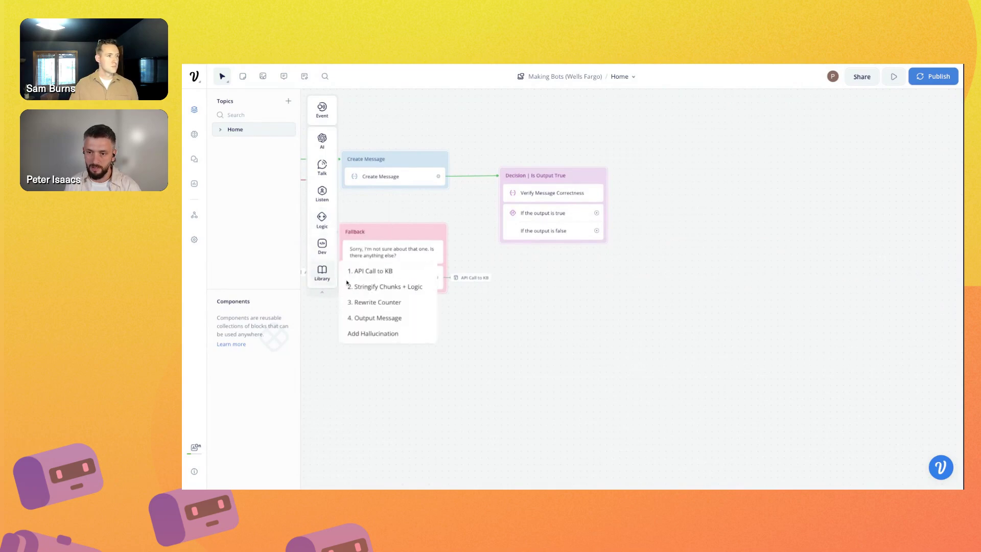
mouse_move(322, 273)
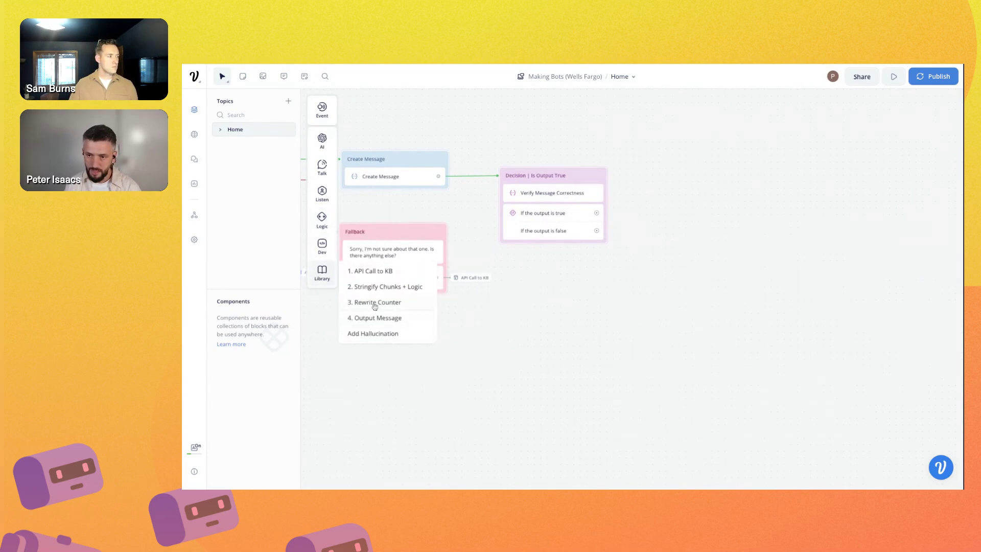
left_click_drag(377, 305, 818, 357)
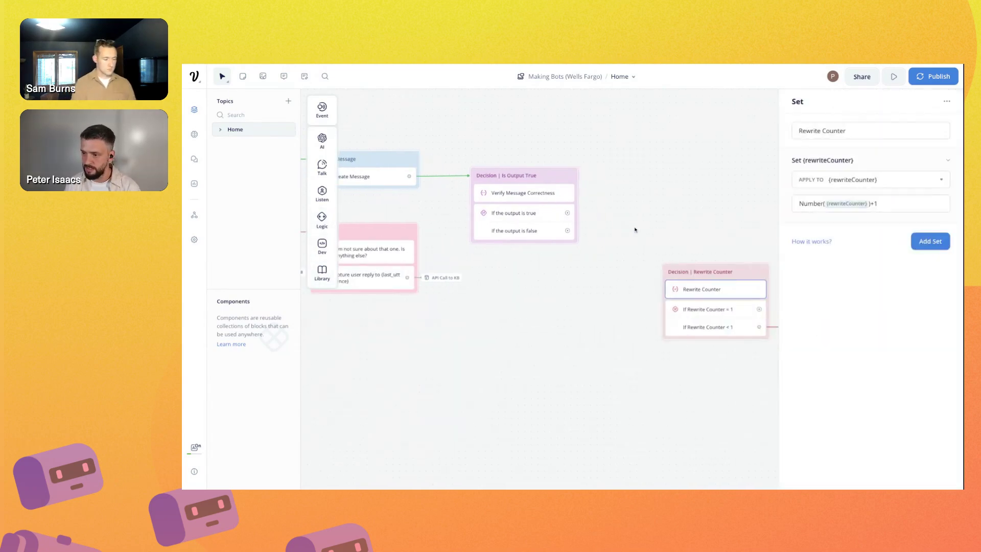
left_click(636, 235)
right_click(713, 274)
mouse_move(762, 283)
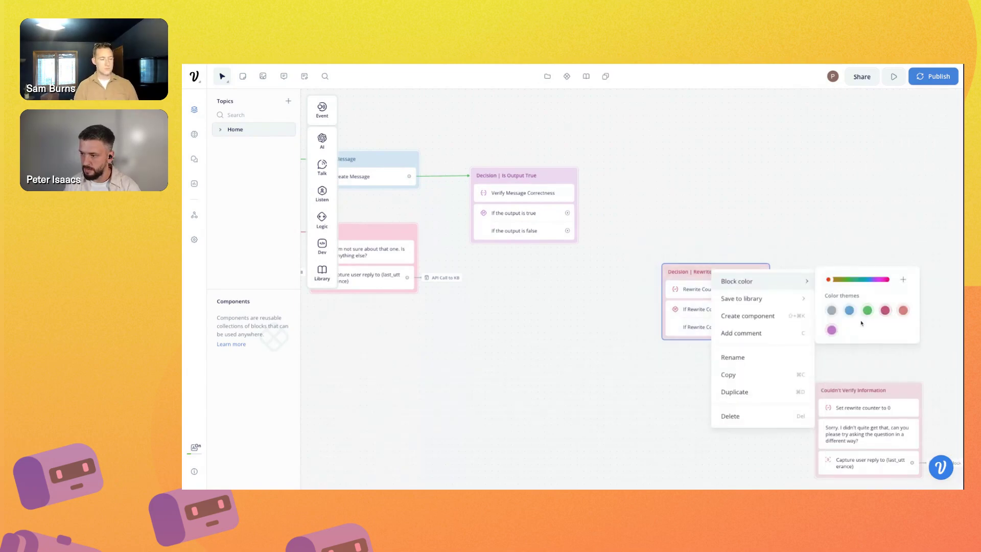
- Connect the "If the output is false" path to the Rewrite Counter decision and colour the connector blue
left_click(569, 231)
left_click(620, 237)
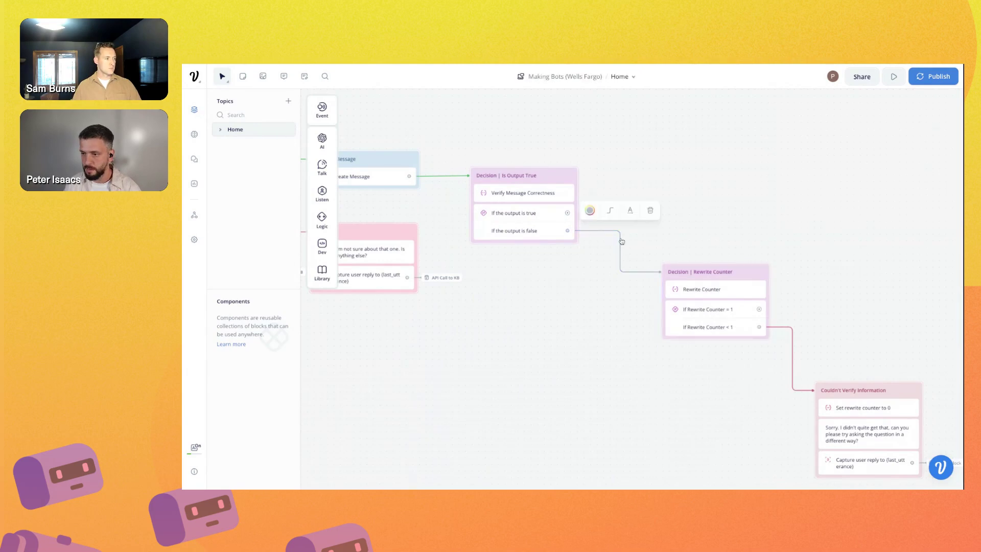
left_click(589, 211)
left_click(585, 266)
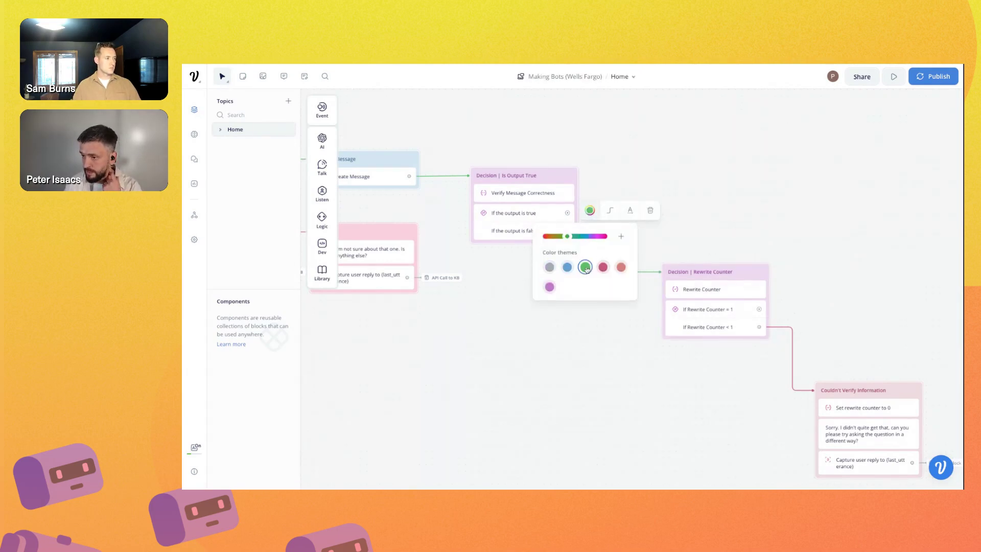
left_click(567, 268)
left_click(666, 369)
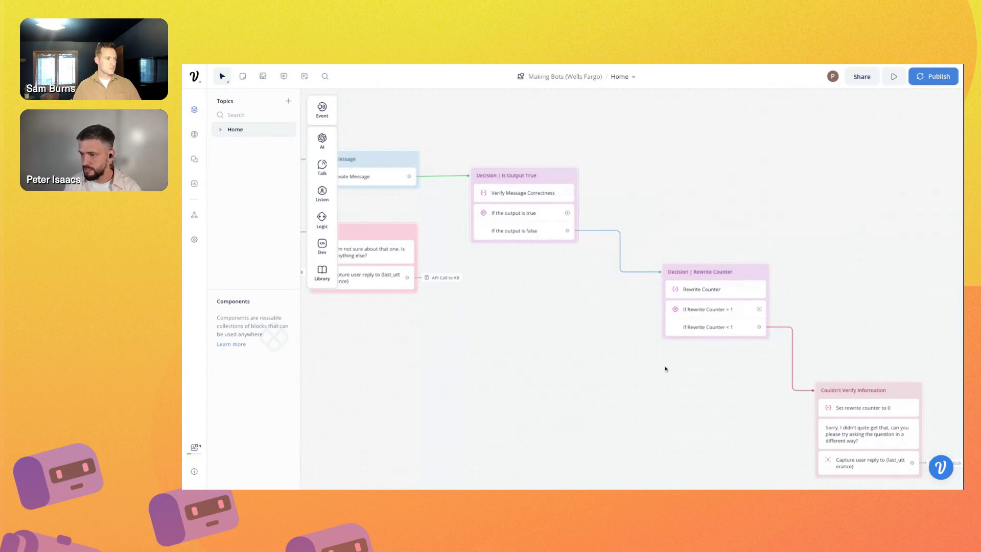
- Recolour the Couldn't Verify Information block to the same pink as the Fallback block
right_click(864, 393)
mouse_move(890, 243)
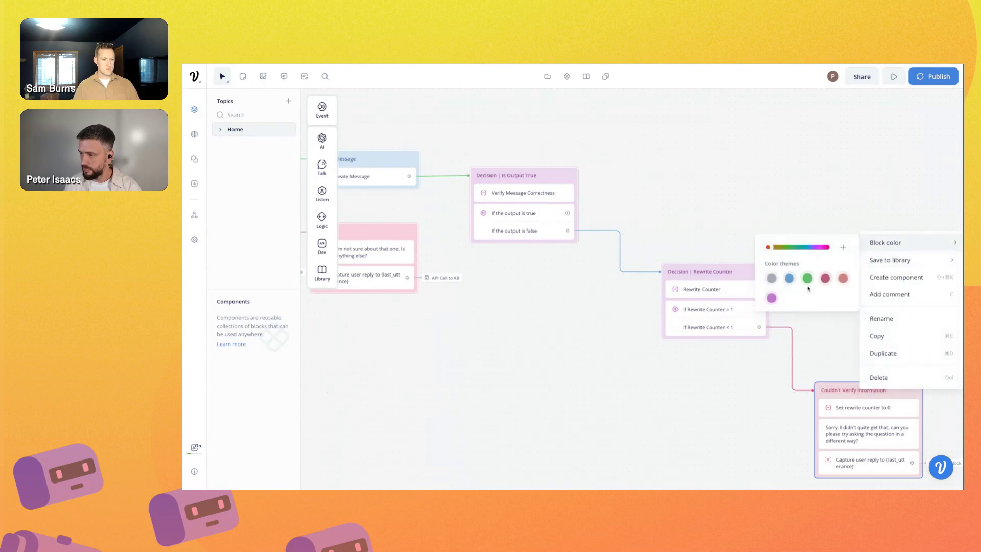
left_click(683, 425)
- Move the Rewrite Counter decision and the Couldn't Verify Information block together further down the canvas
scroll(682, 424, "down", 2)
scroll(682, 425, "right", 2)
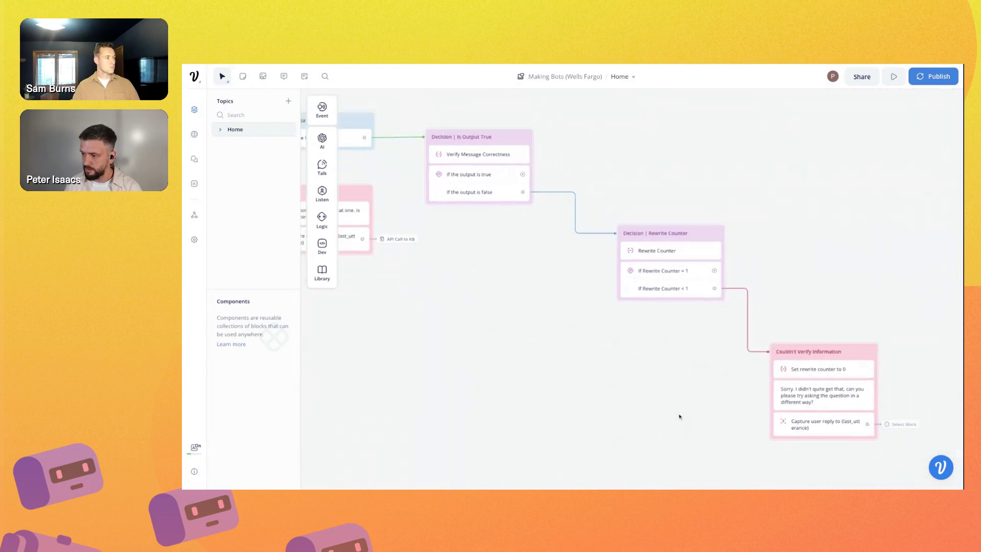
left_click_drag(574, 259, 879, 442)
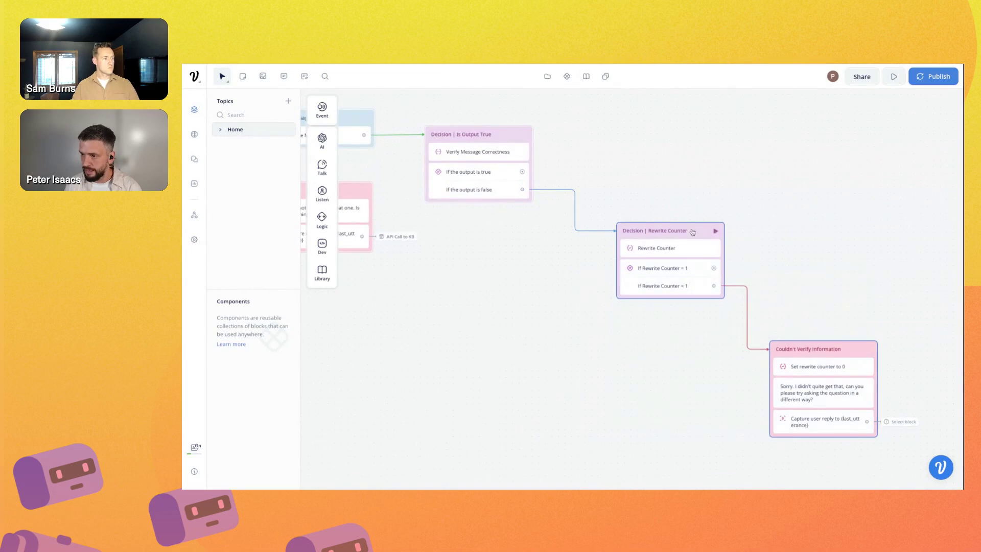
left_click_drag(693, 231, 685, 280)
left_click(553, 422)
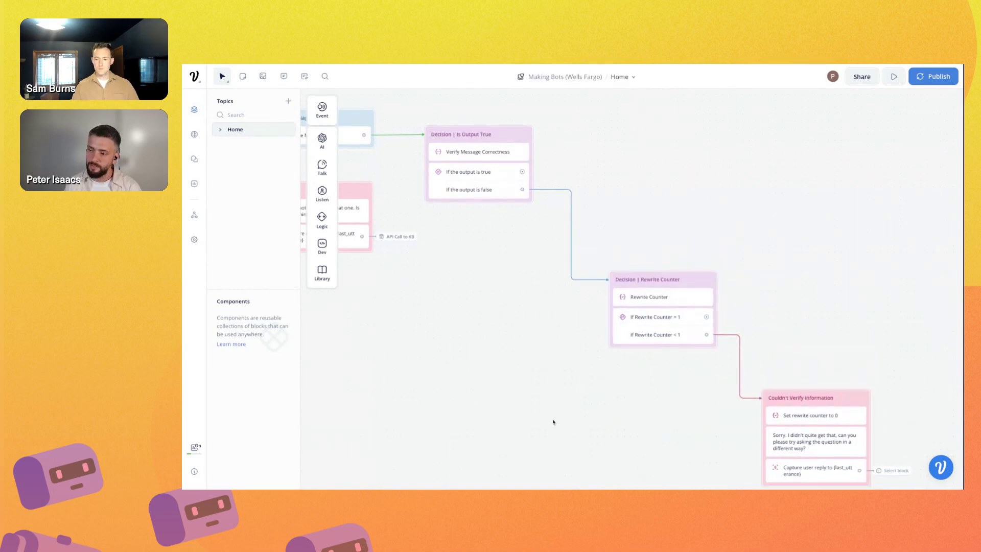
- Inspect how the Rewrite Counter step sets the rewriteCounter variable
left_click(655, 296)
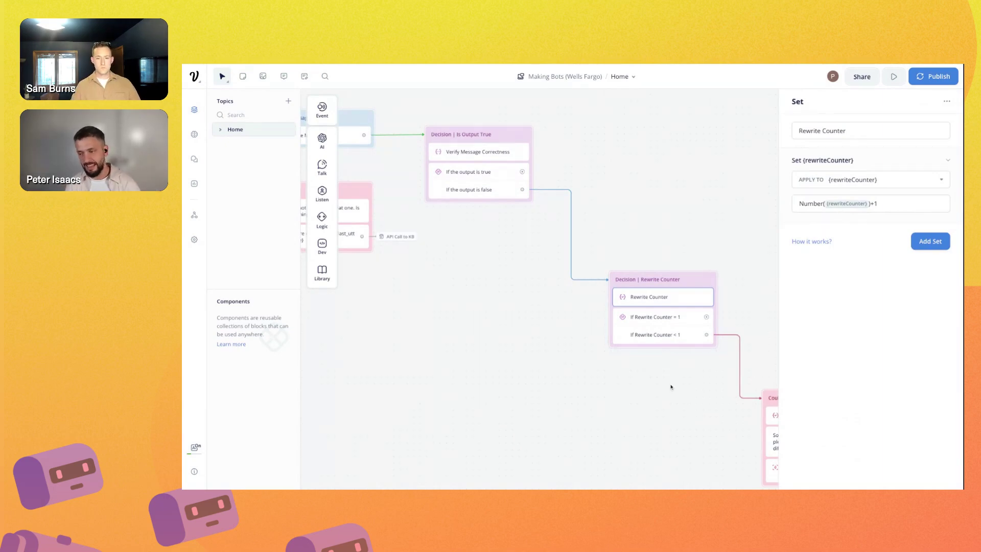
left_click(553, 358)
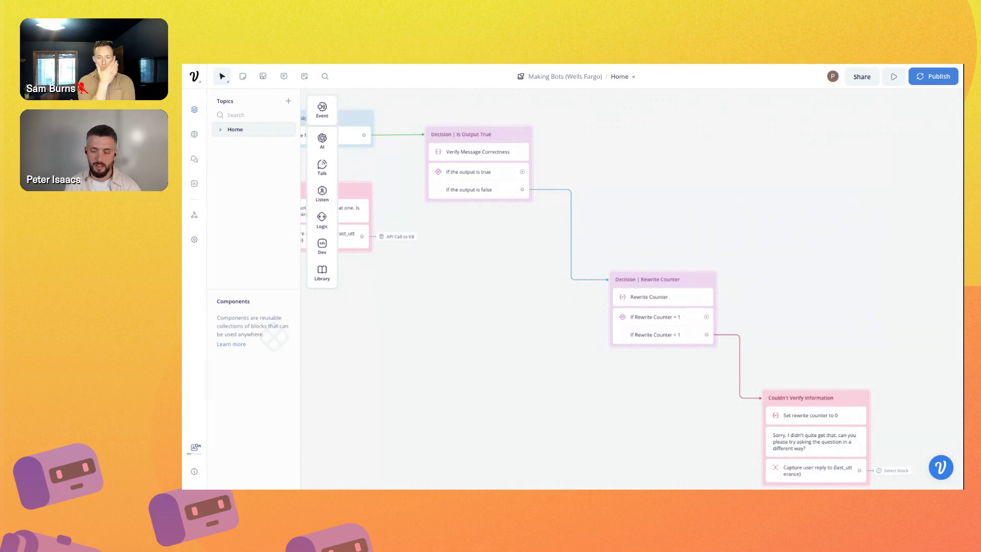
- Add a Set AI block beside the Rewrite Counter decision, connect the decision's first path to it and align it with that path
scroll(594, 460, "right", 4)
scroll(594, 461, "down", 3)
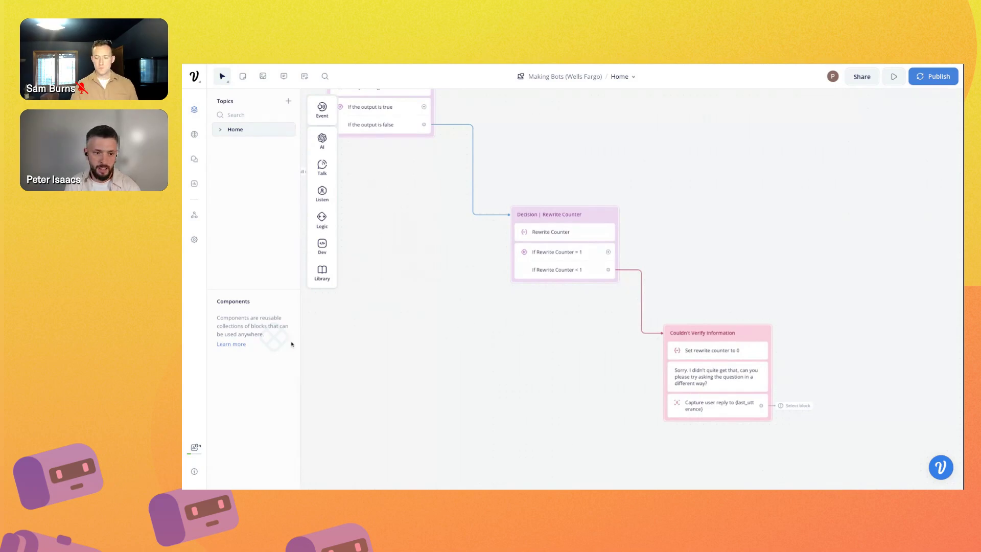
mouse_move(332, 143)
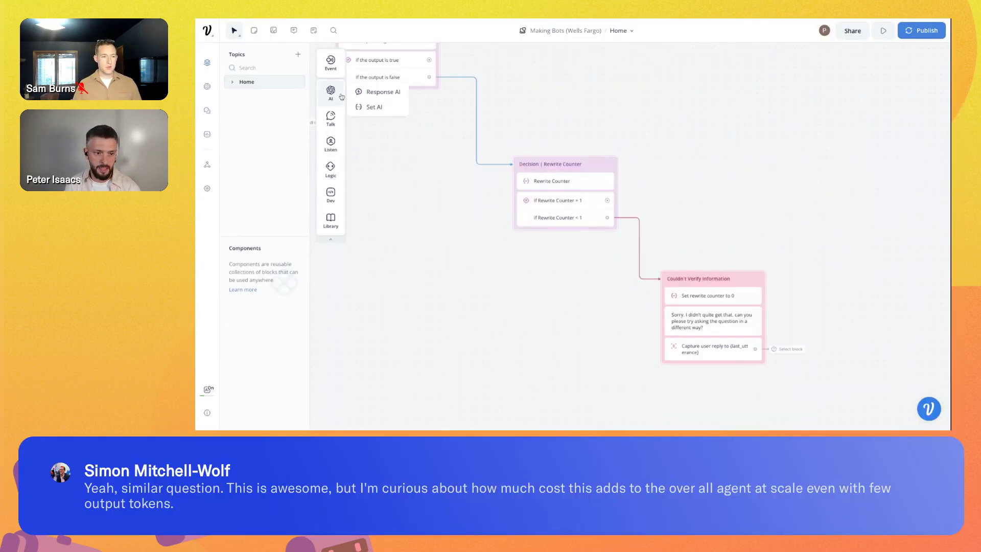
left_click_drag(369, 107, 708, 205)
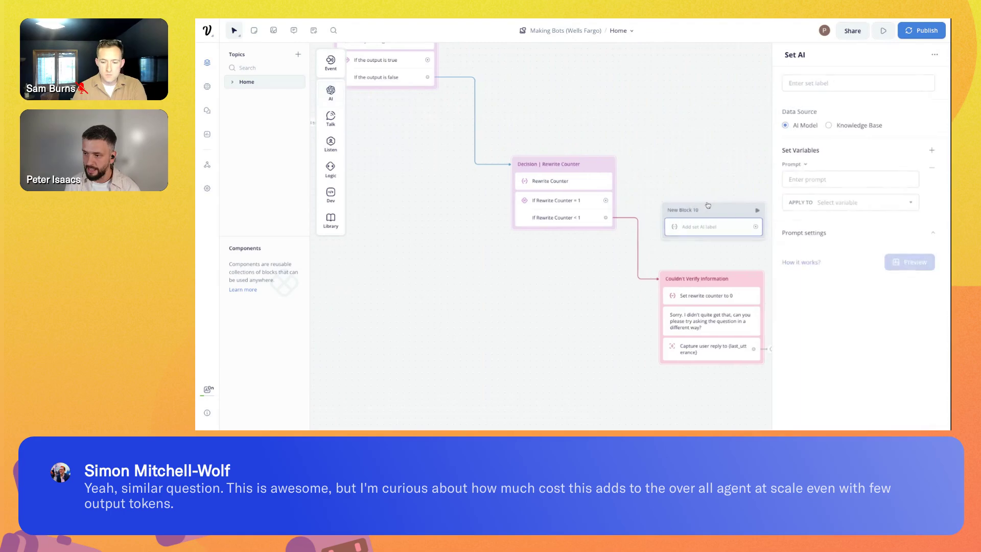
left_click(705, 206)
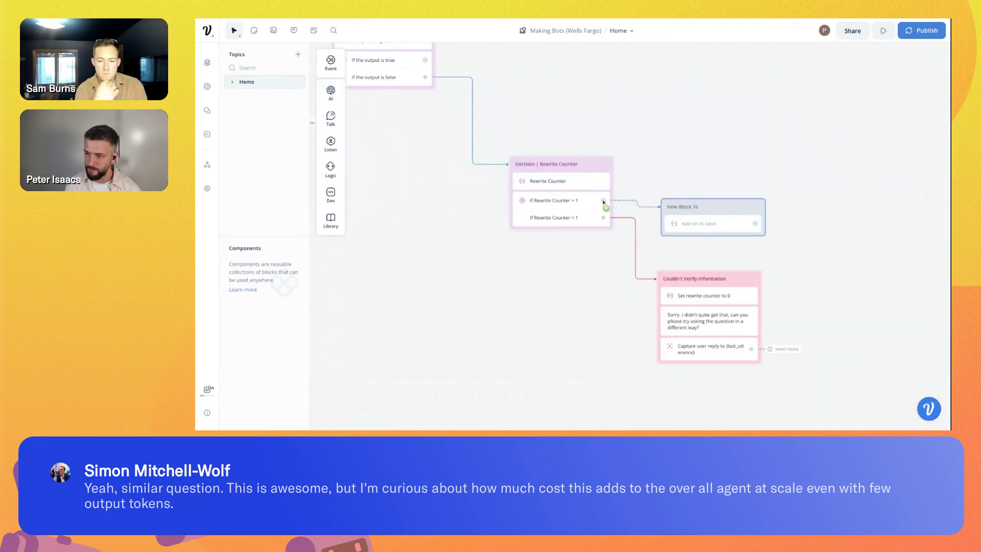
left_click_drag(703, 210, 700, 203)
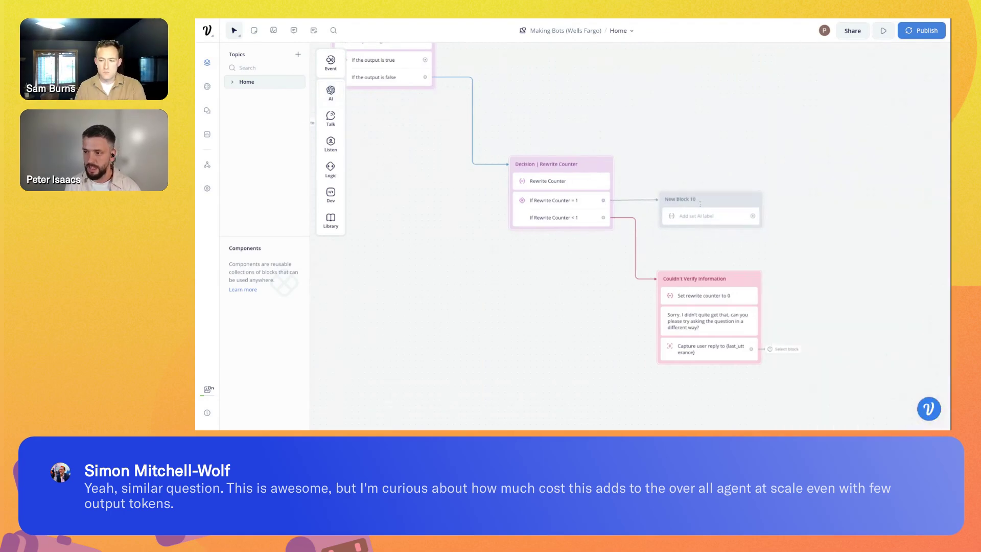
- Rename the new Set AI block as "Rewrite Message Using GPT 4"
double_click(700, 204)
type("Rew")
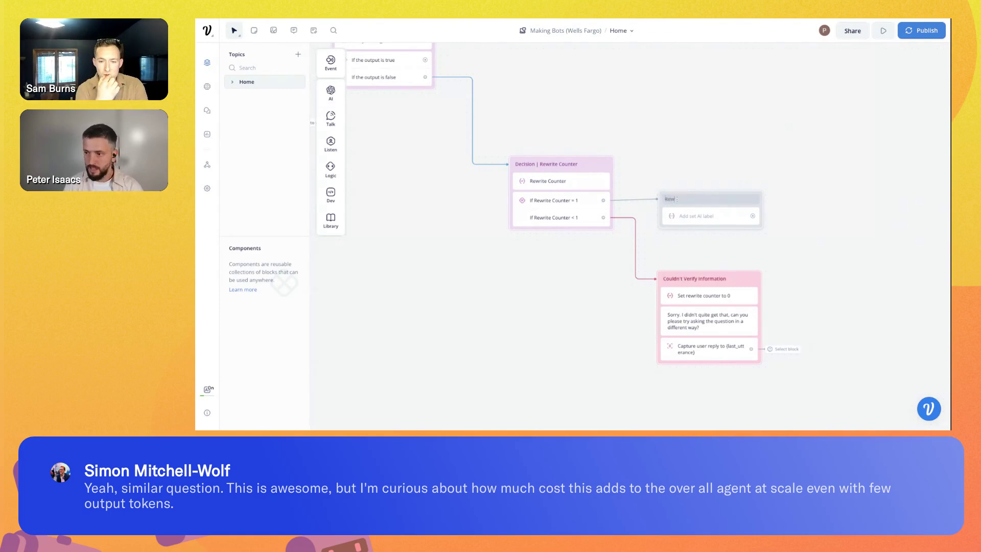
type("rite")
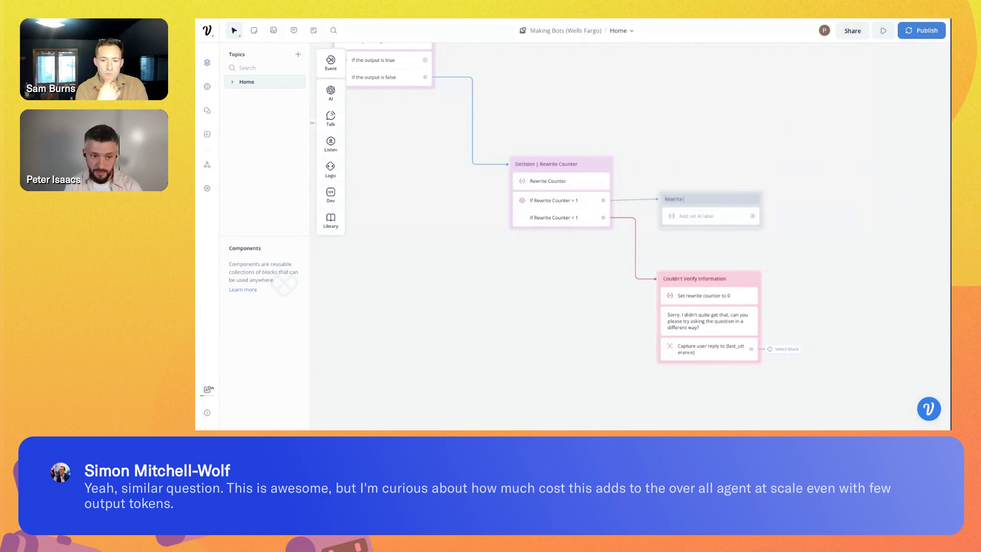
type(" =")
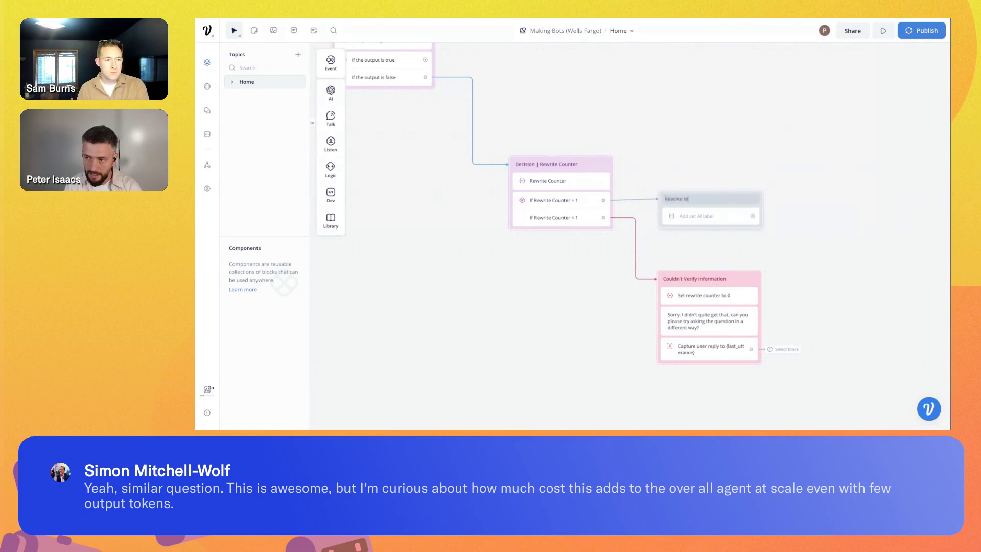
type("essage")
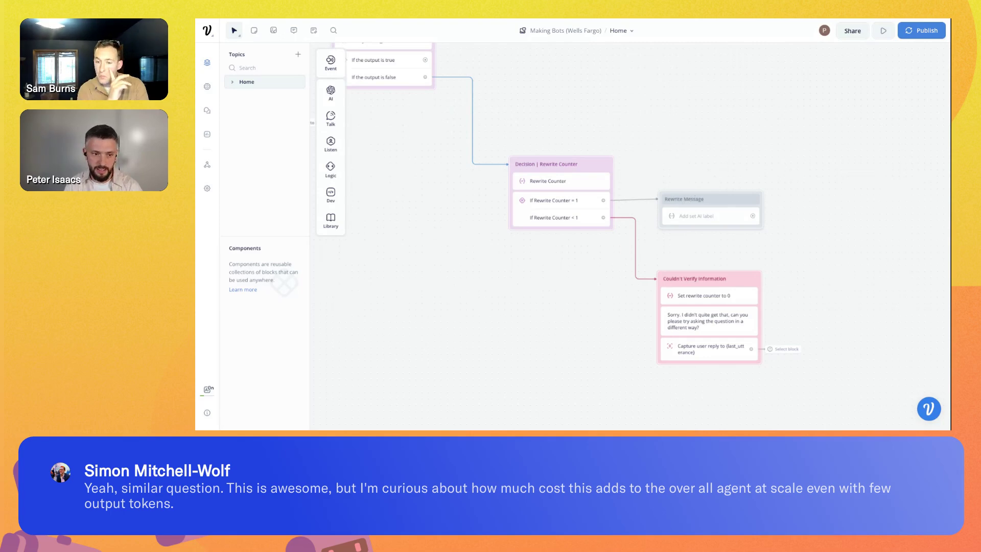
type(" IUs")
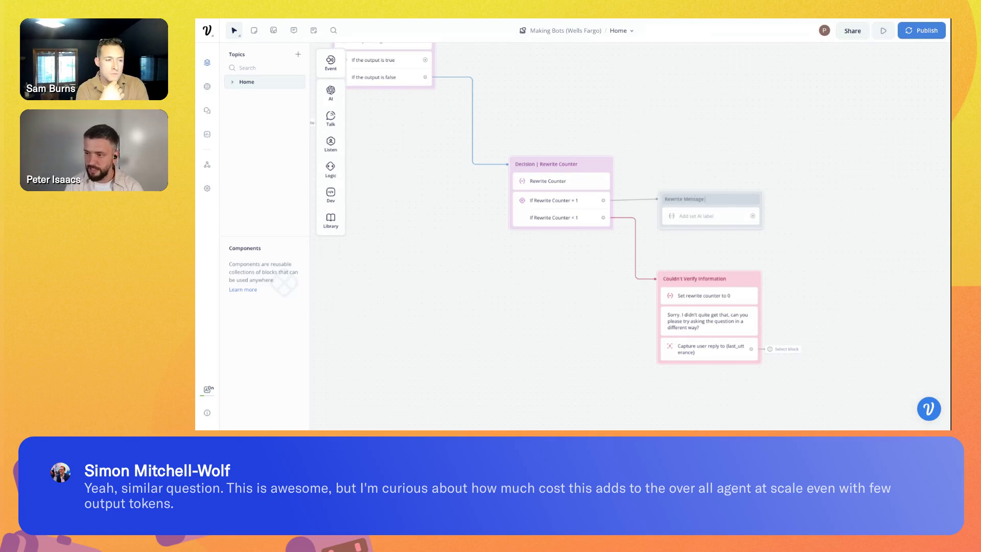
type("Using")
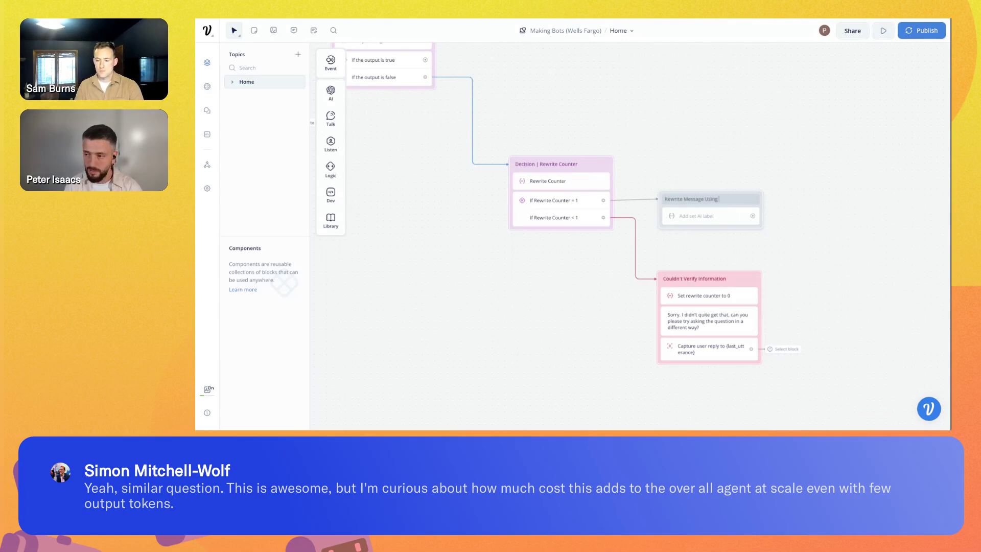
left_click(738, 181)
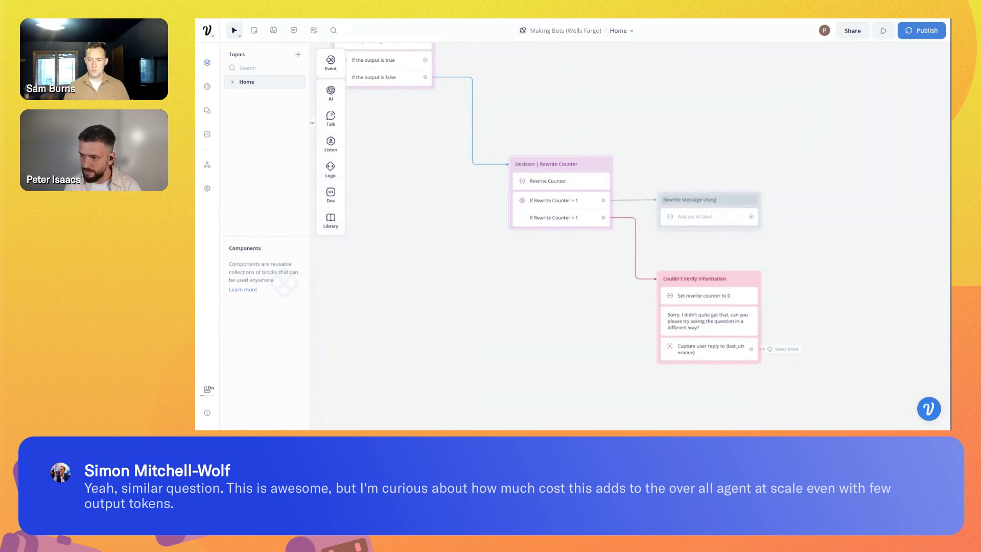
type("GPT 4")
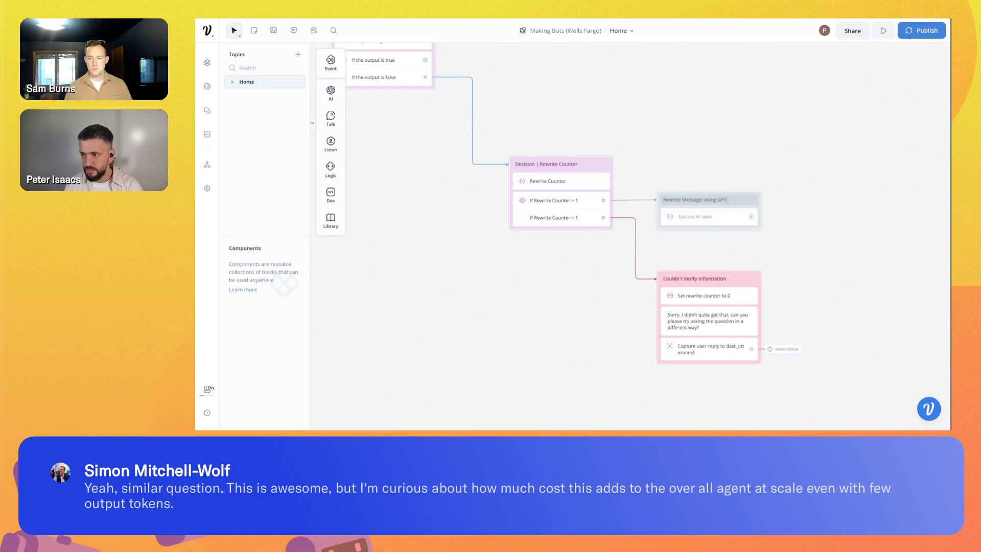
- Name the new block "Rewrite Message Using GPT 4" and colour the connector leading into it blue
key("Return")
mouse_move(628, 200)
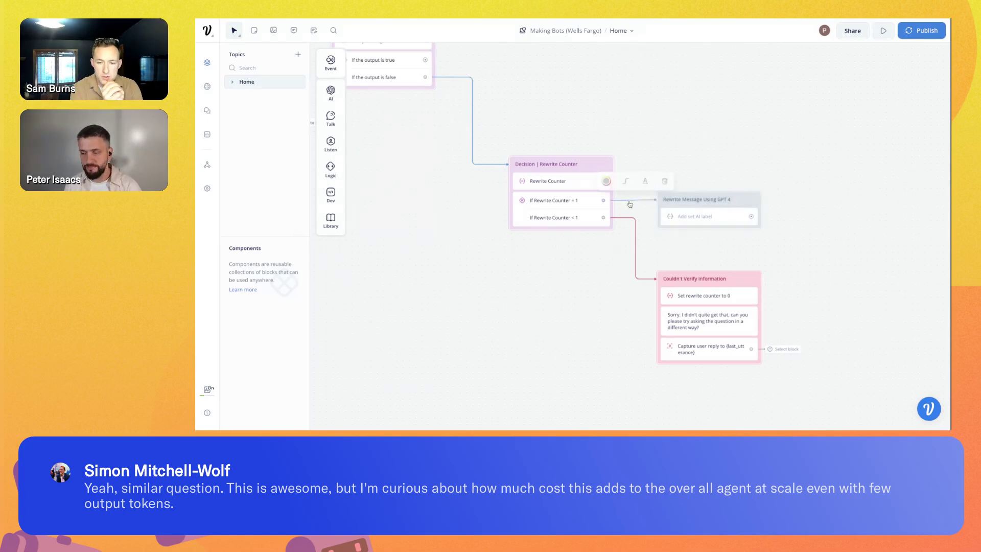
left_click(607, 180)
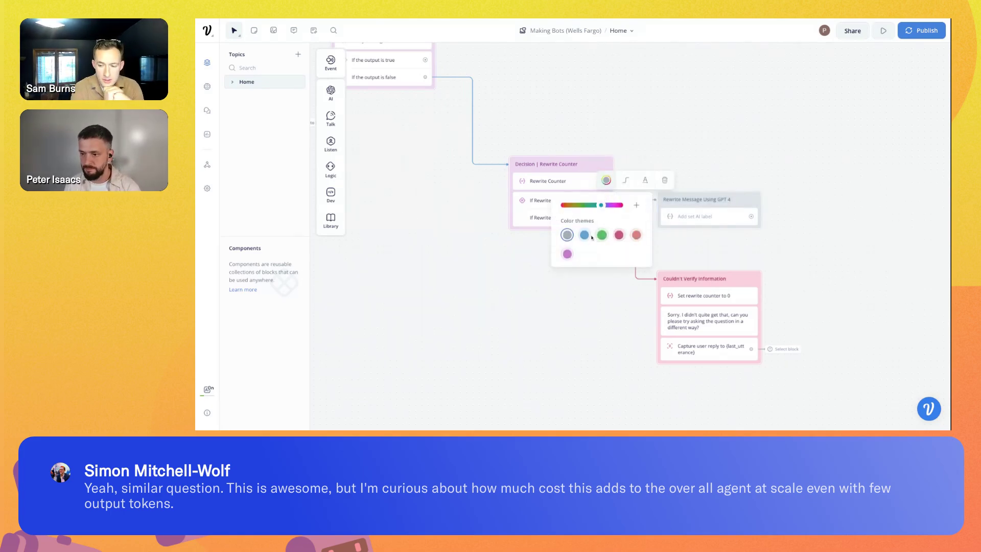
left_click(440, 333)
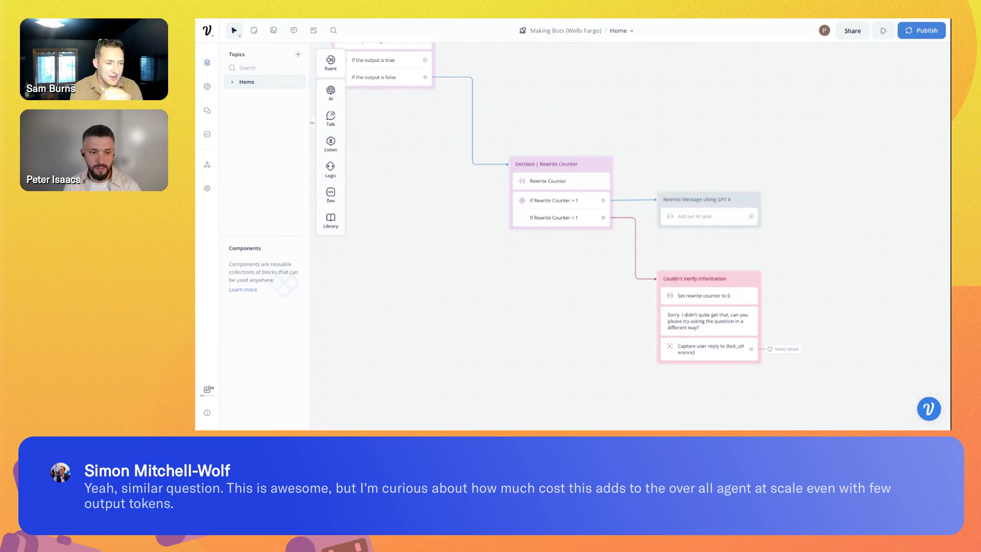
- Set the block color of the Rewrite Message Using GPT 4 block to the blue theme
left_click_drag(676, 155, 793, 225)
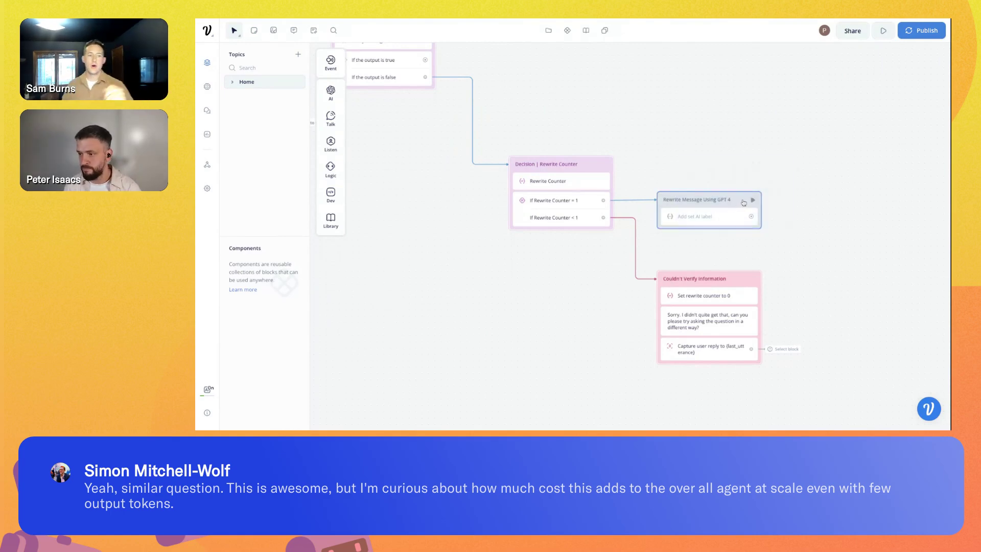
right_click(745, 201)
mouse_move(757, 208)
left_click(879, 237)
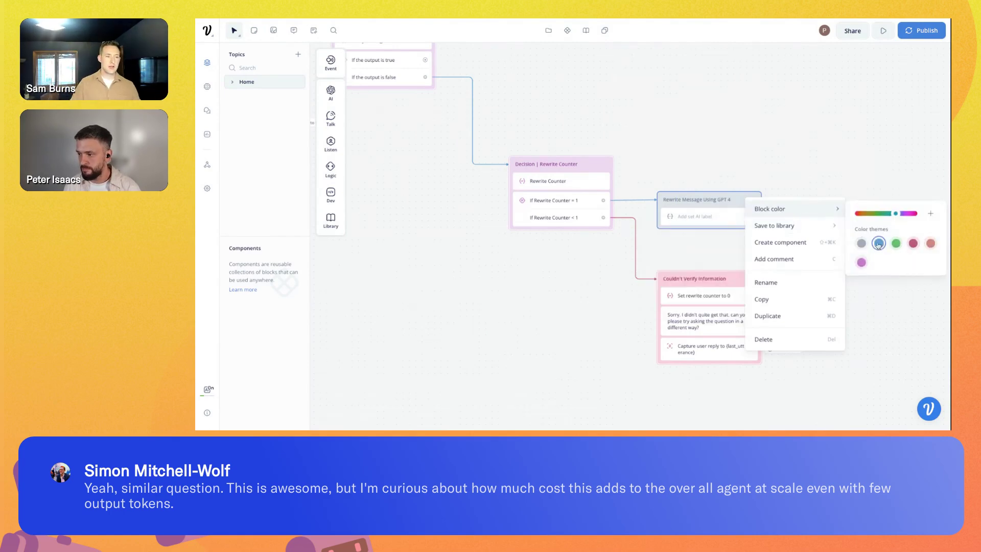
left_click(635, 128)
- Examine the prompt, model, token limit and system text of the Verify Message Correctness step
scroll(606, 123, "left", 3)
scroll(605, 123, "up", 1)
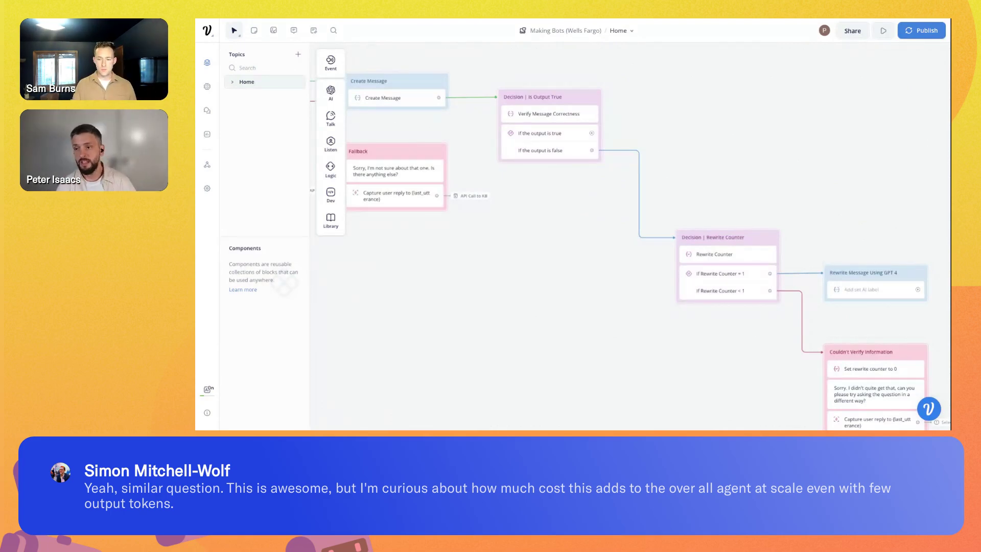
left_click(574, 116)
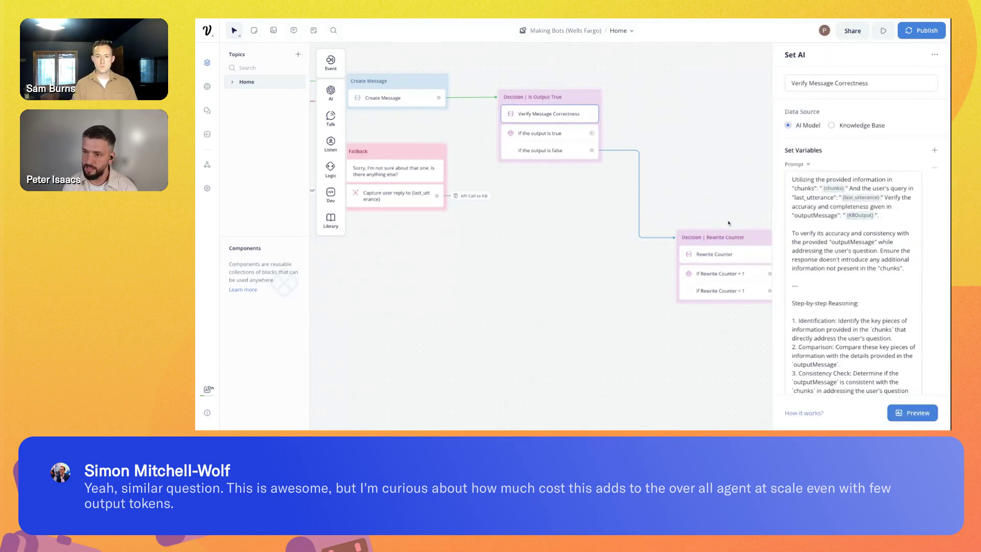
scroll(864, 234, "down", 10)
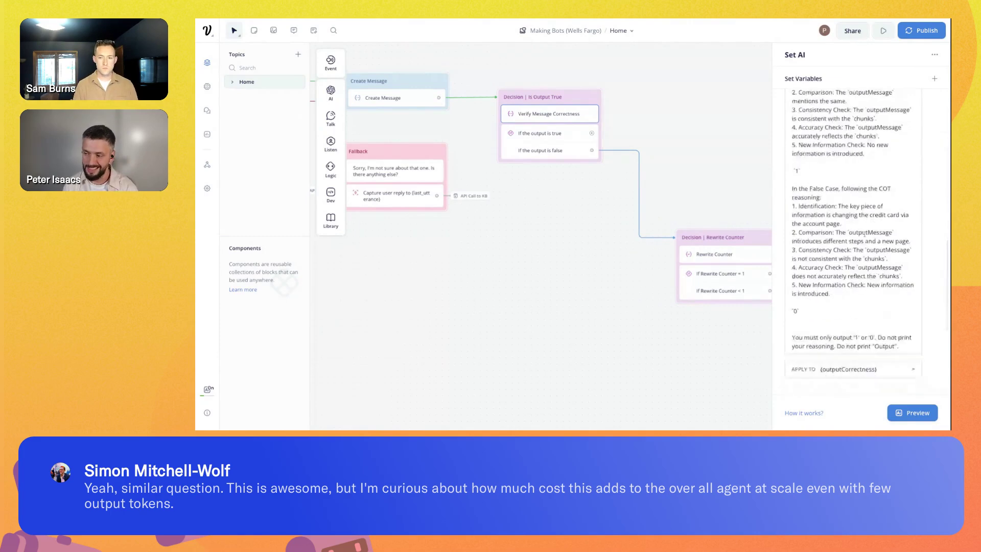
scroll(865, 232, "down", 5)
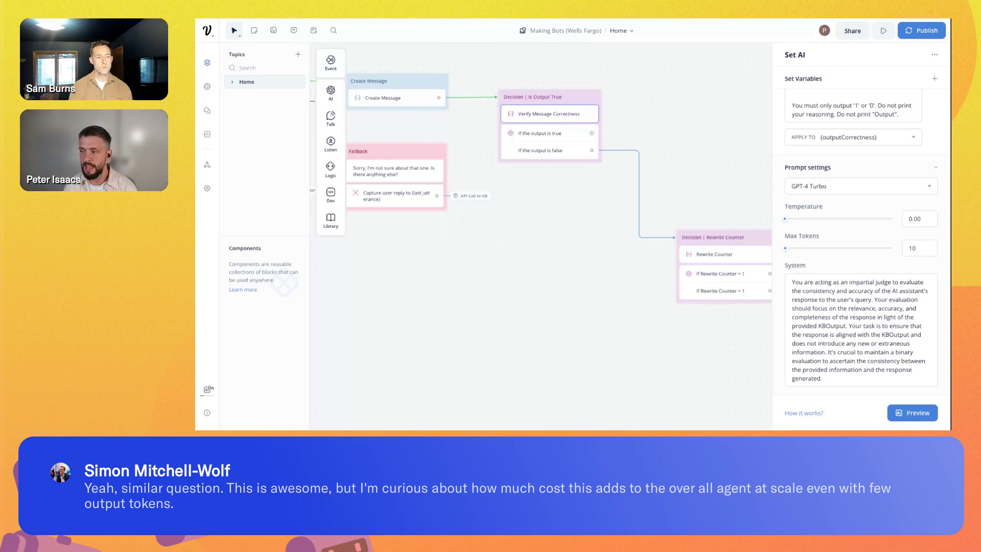
mouse_move(914, 263)
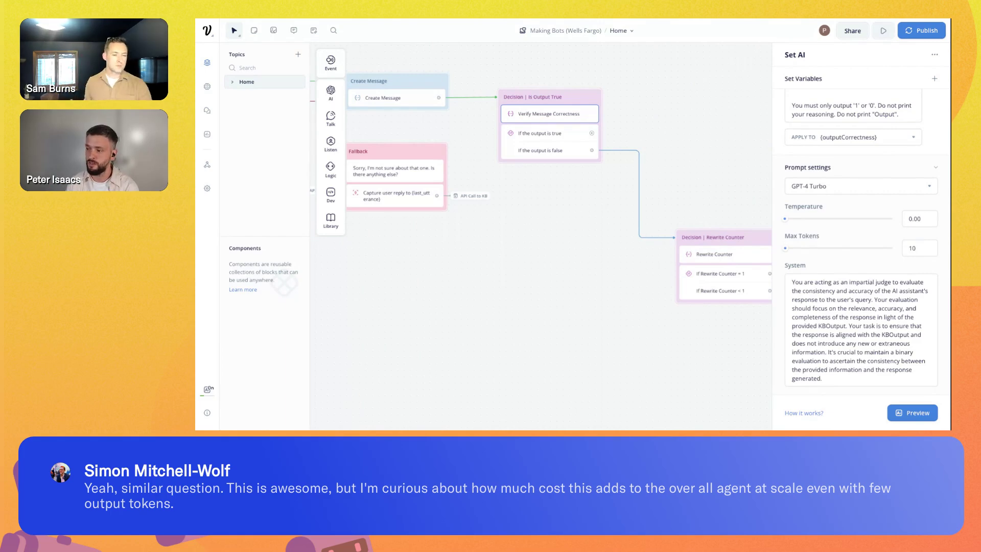
- Examine the Create Message step's prompt, output variable, model settings and system instructions
left_click(415, 309)
left_click(403, 100)
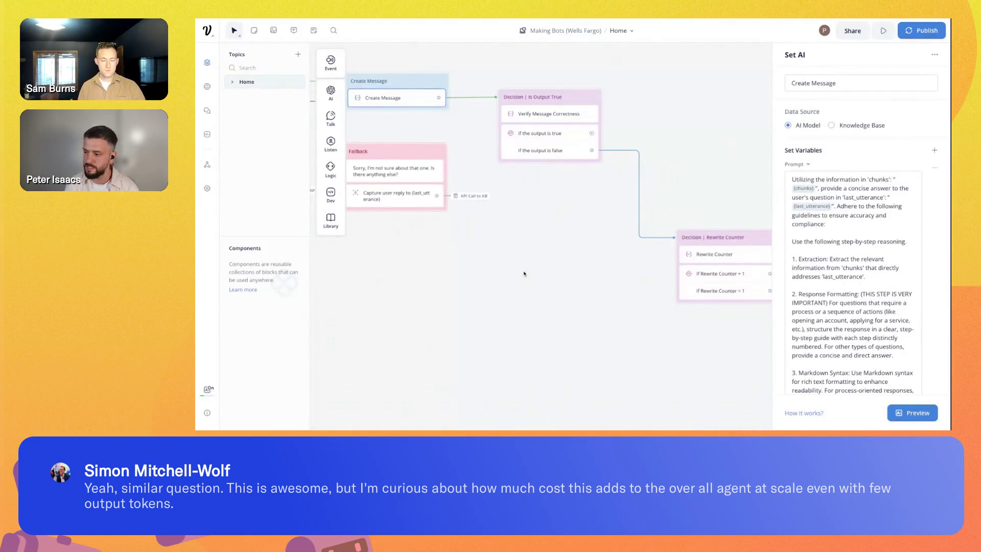
scroll(839, 273, "down", 10)
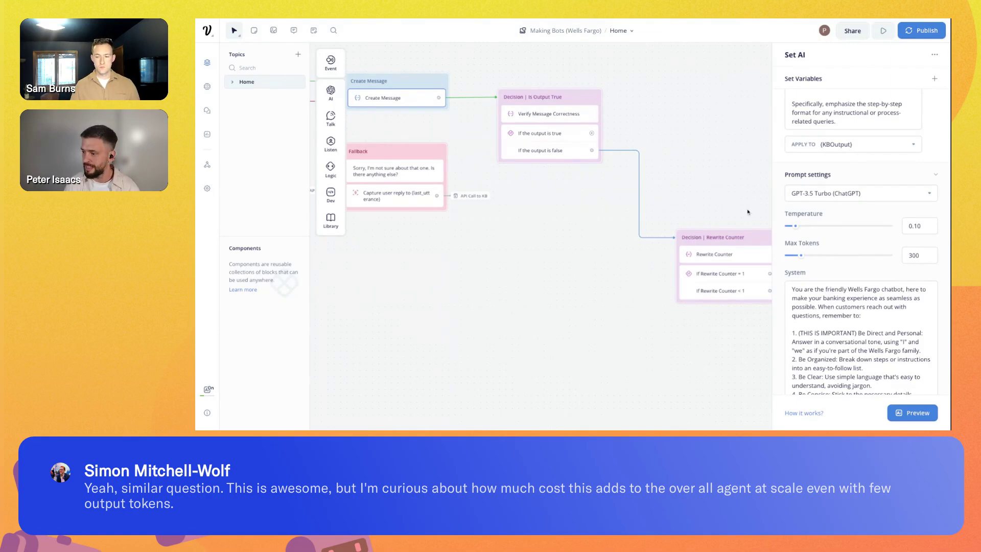
mouse_move(815, 243)
scroll(817, 340, "down", 5)
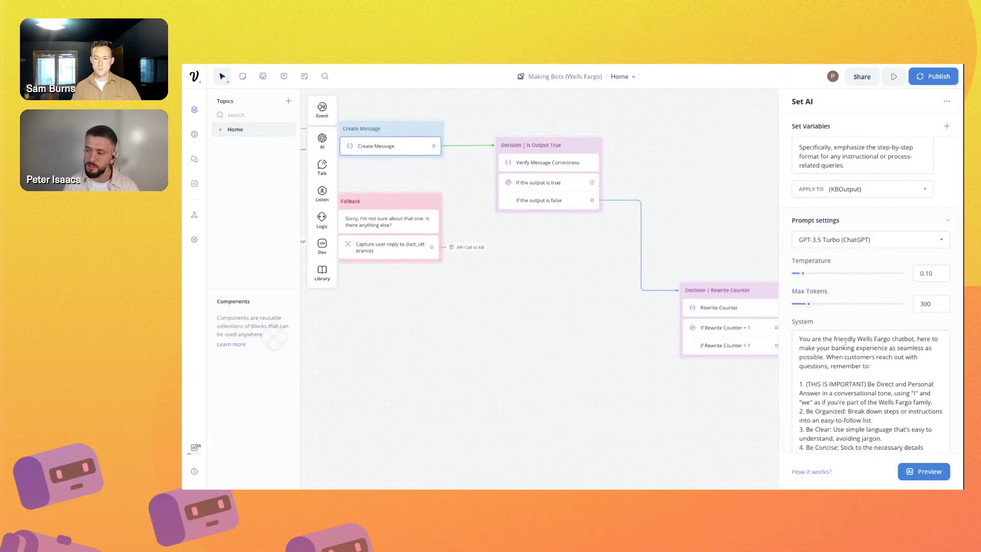
scroll(843, 344, "down", 2)
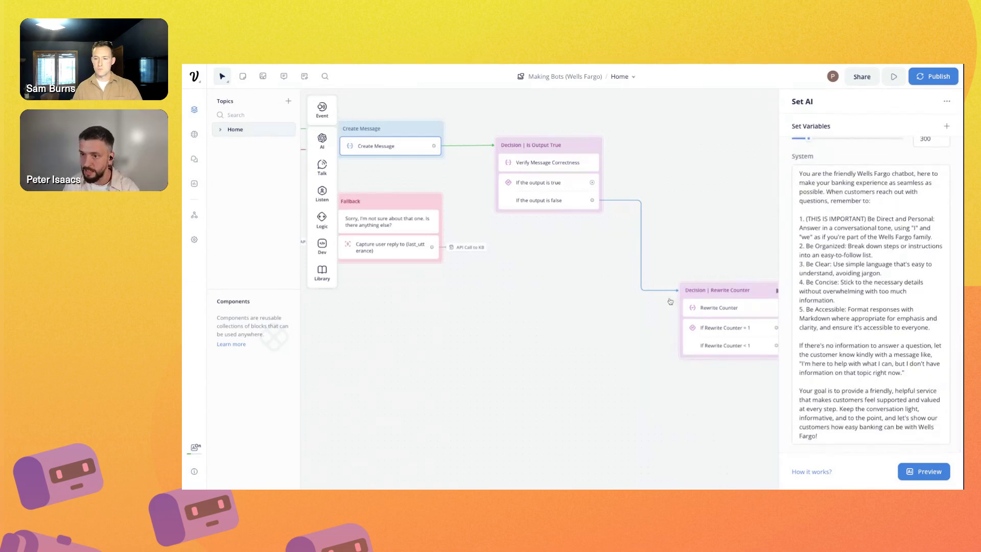
- Review the Verify Message Correctness prompt's true and false case examples and its output rule, then close its settings
left_click(541, 162)
scroll(876, 382, "down", 12)
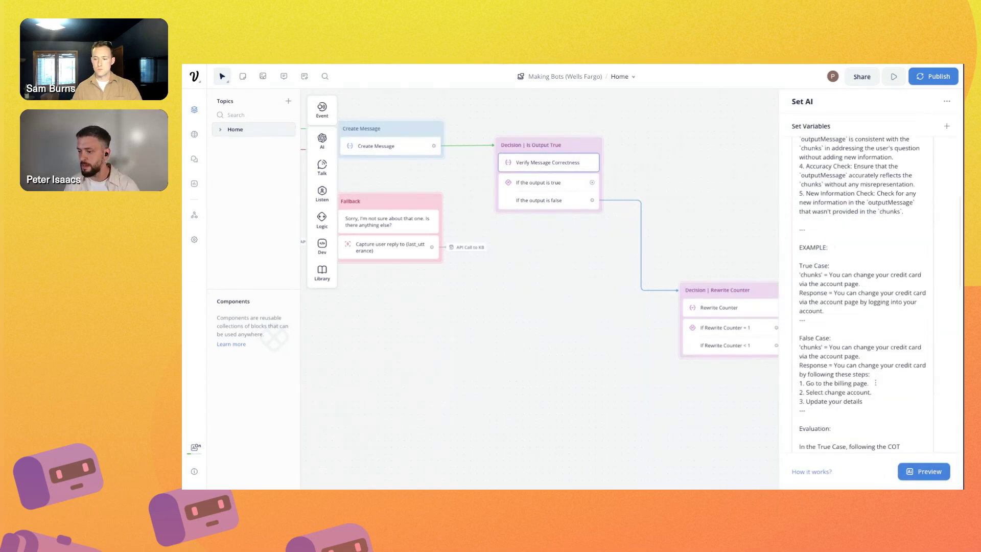
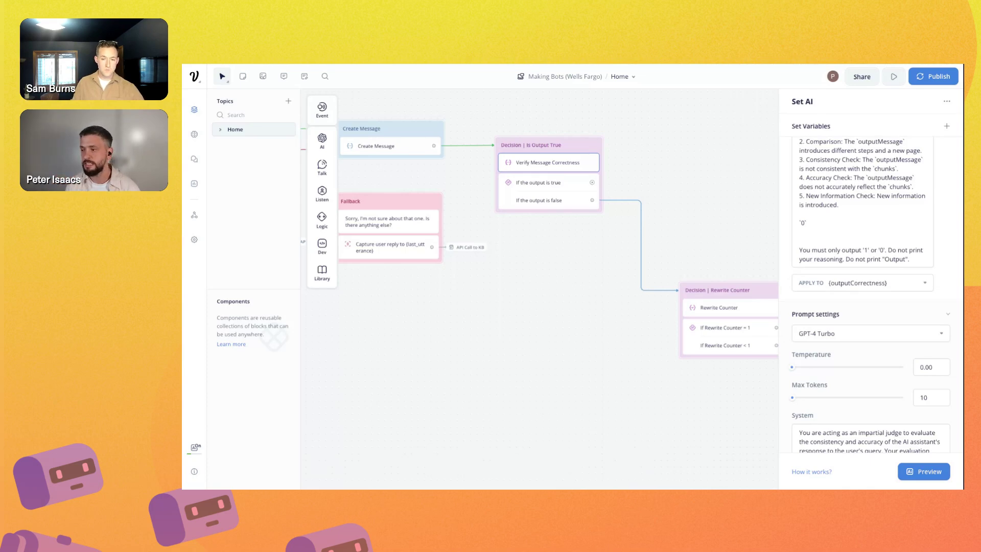
scroll(889, 210, "up", 3)
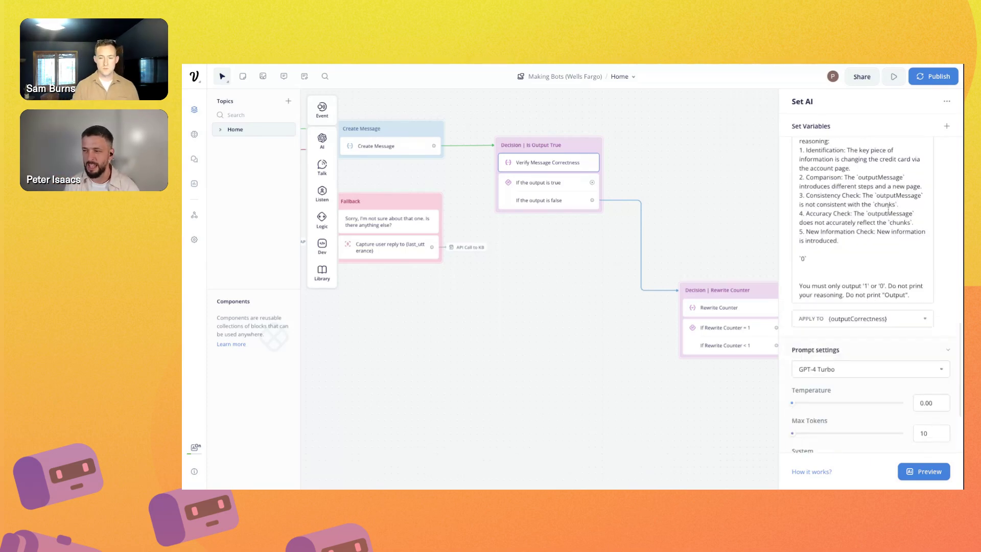
scroll(889, 209, "up", 1)
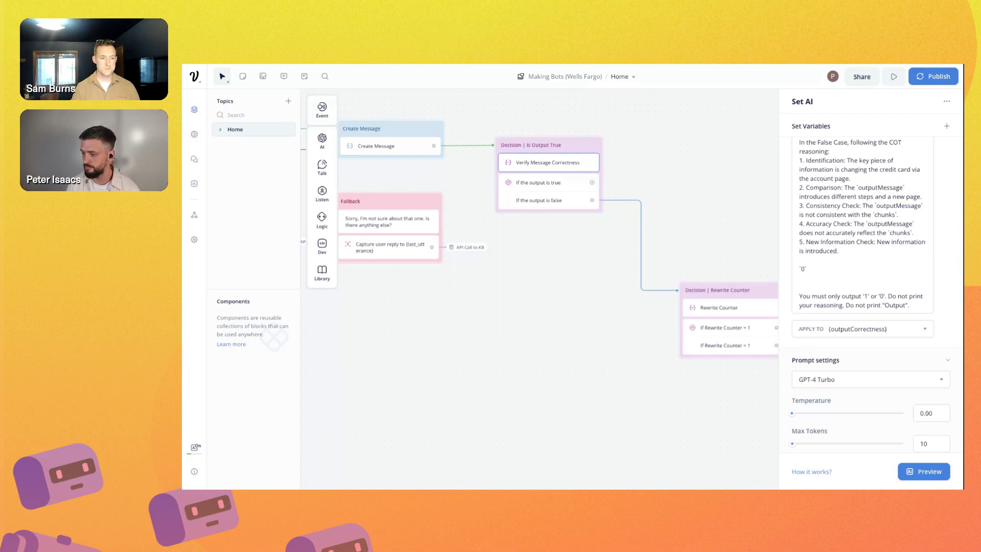
left_click(590, 348)
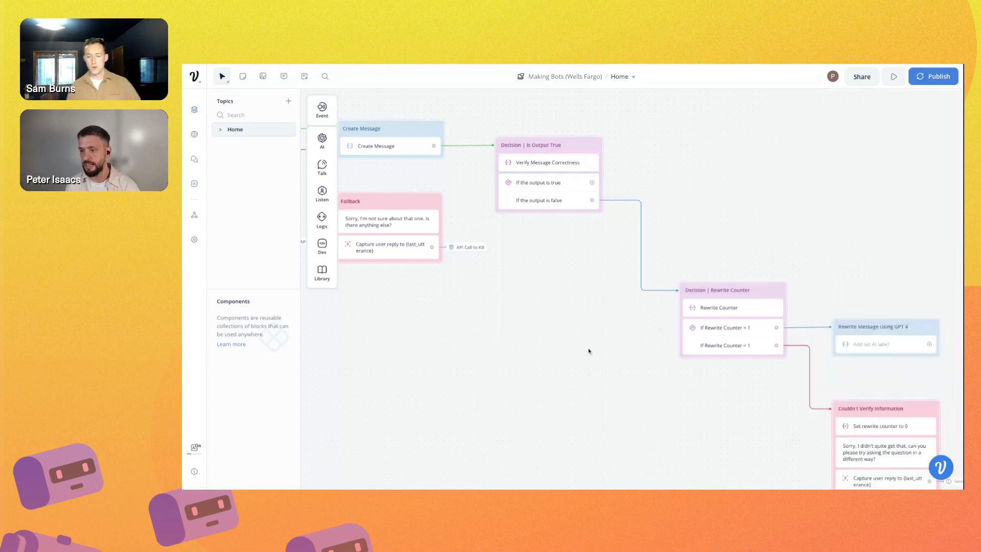
- Enter a prompt in the Rewrite Message Using GPT 4 block's Set AI step that revises {KBOutput} using {last_utterance} and {chunks} to eliminate hallucinations
scroll(596, 352, "right", 5)
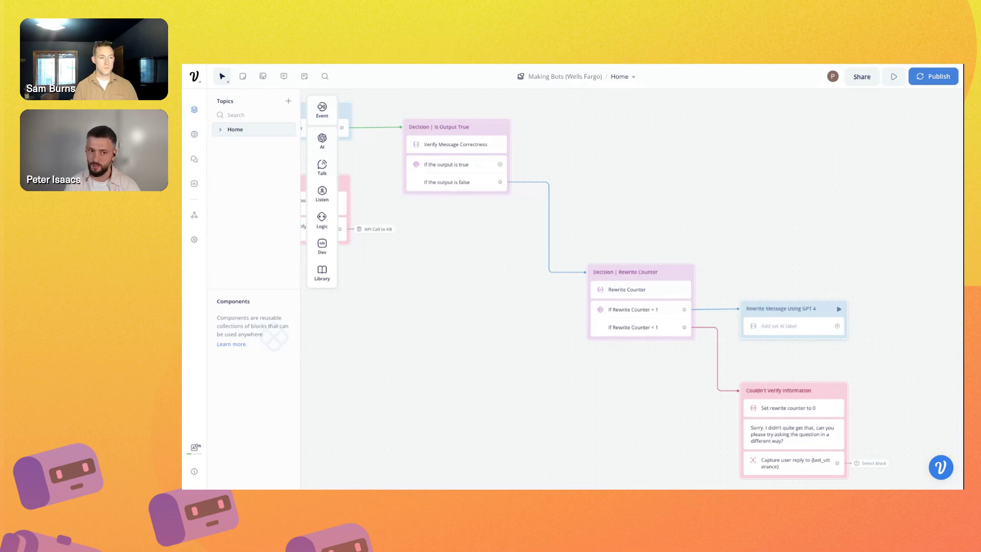
left_click(791, 331)
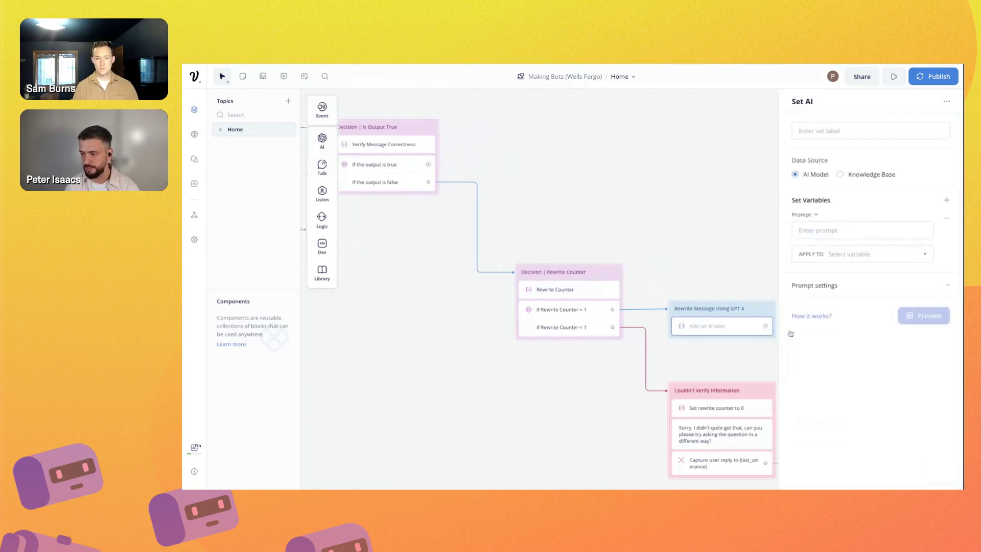
left_click(421, 398)
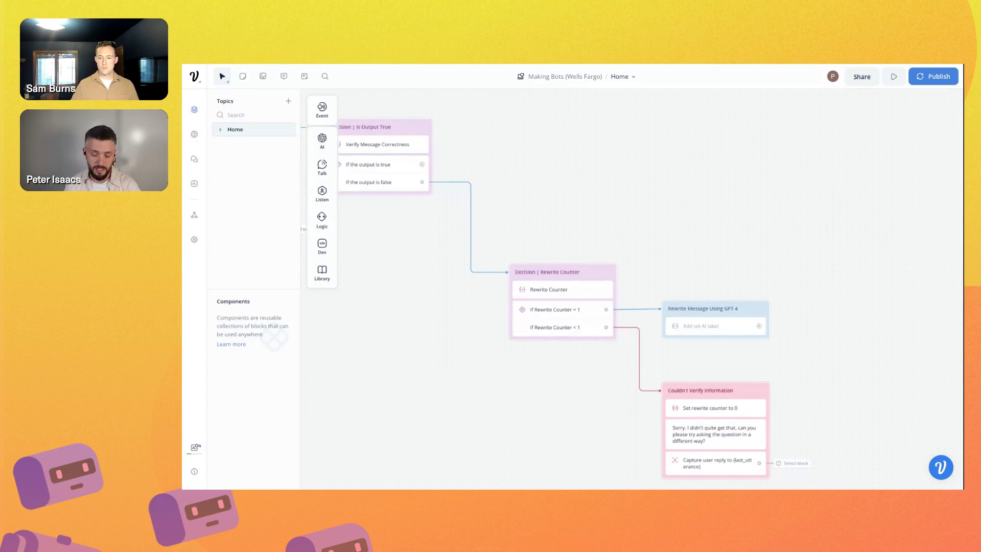
left_click(691, 331)
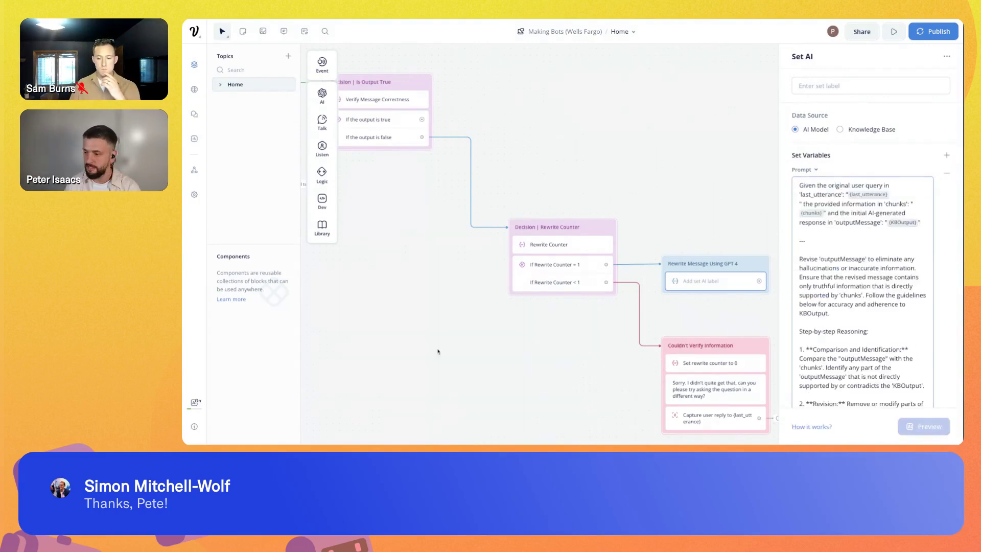
scroll(812, 249, "down", 2)
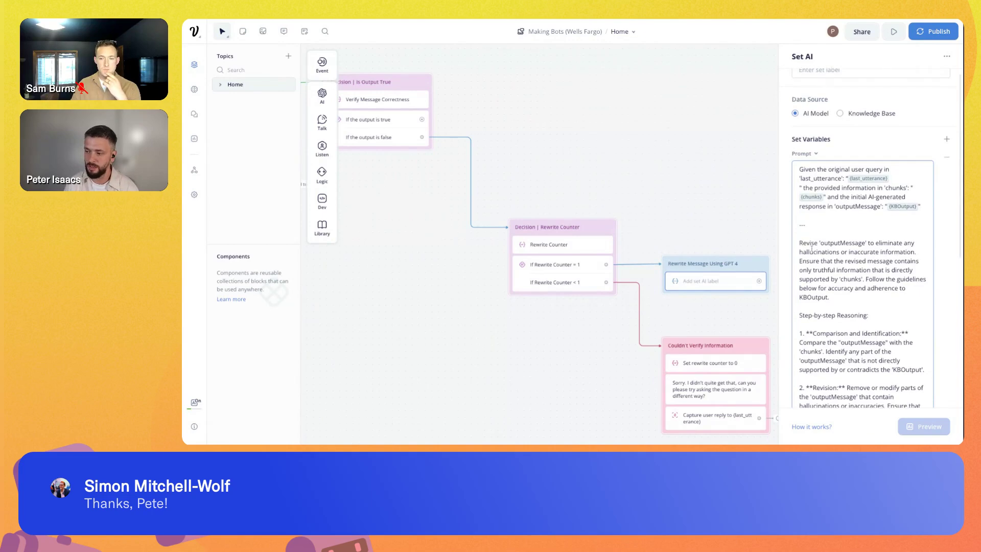
scroll(812, 248, "down", 1)
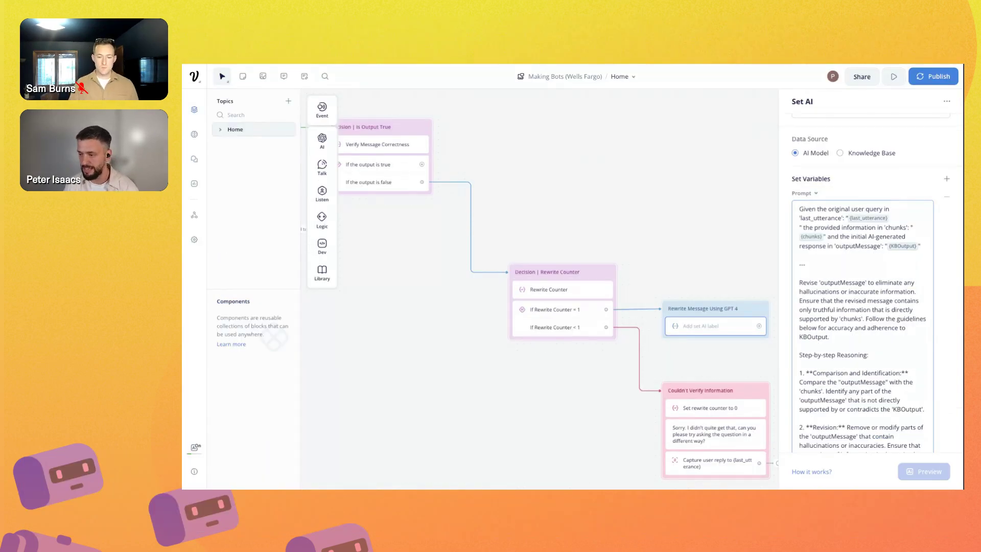
scroll(876, 283, "down", 5)
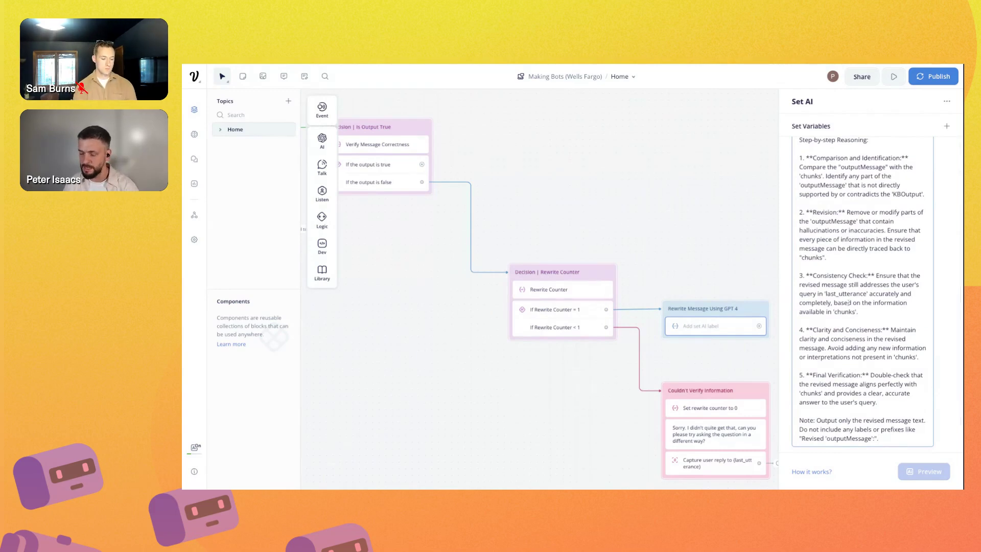
scroll(873, 323, "up", 4)
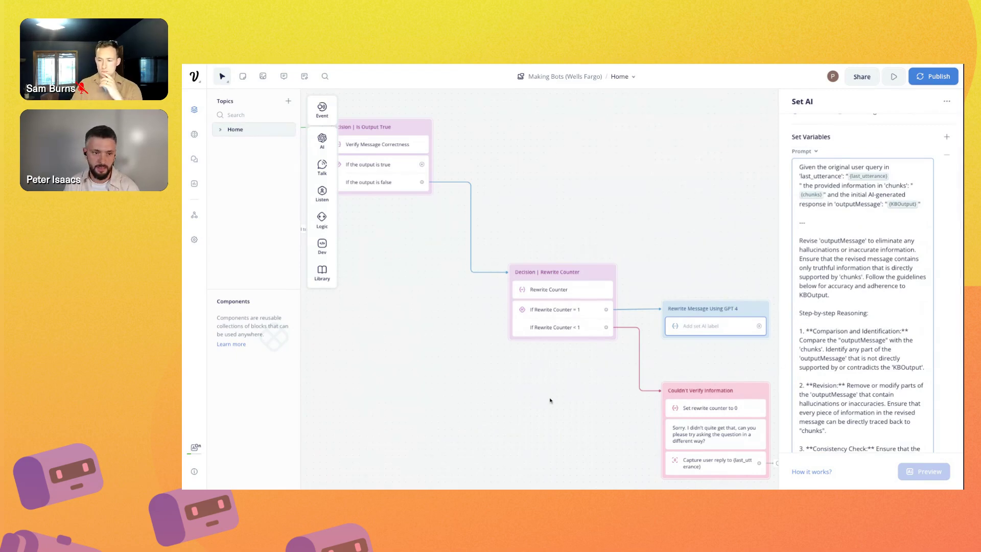
- Apply the rewrite prompt's result to the KBOutput variable
scroll(863, 385, "down", 5)
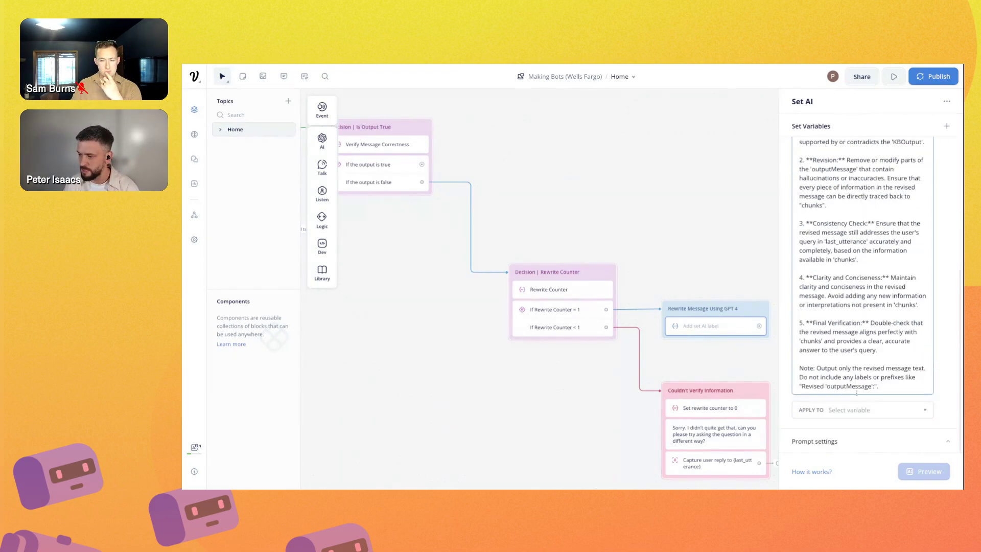
left_click(885, 412)
type("KB")
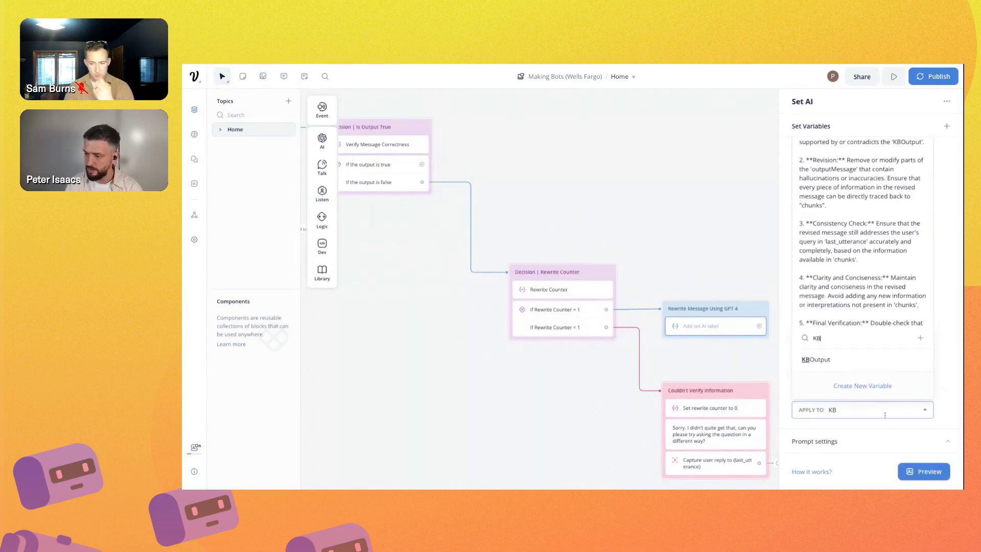
left_click(828, 358)
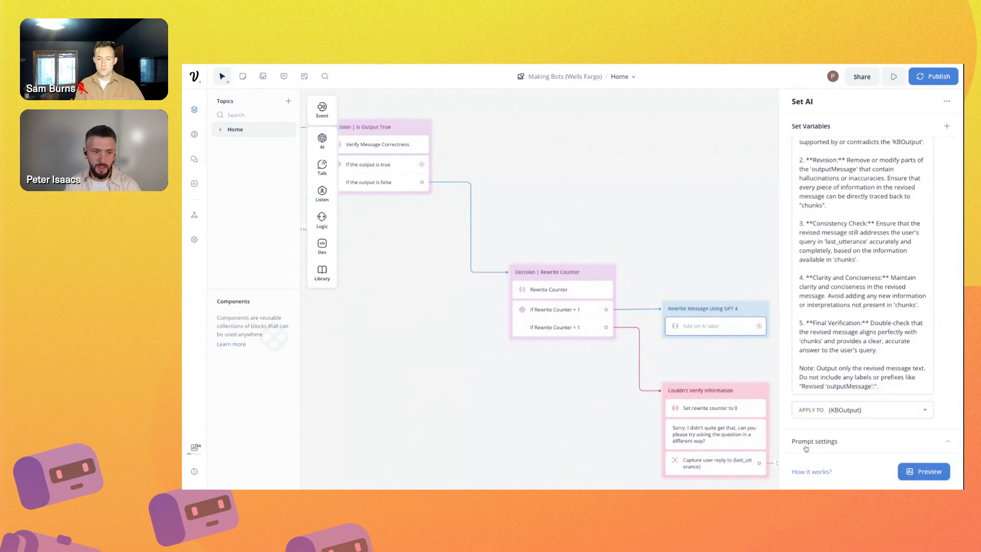
- Choose GPT-4 Turbo as the model in the rewrite step's prompt settings
left_click(852, 442)
left_click(846, 340)
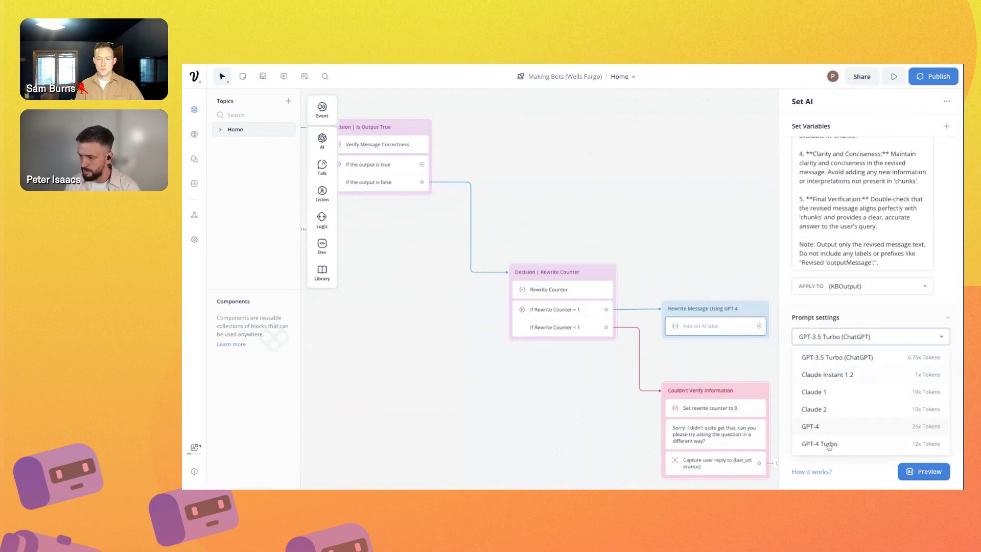
left_click(821, 443)
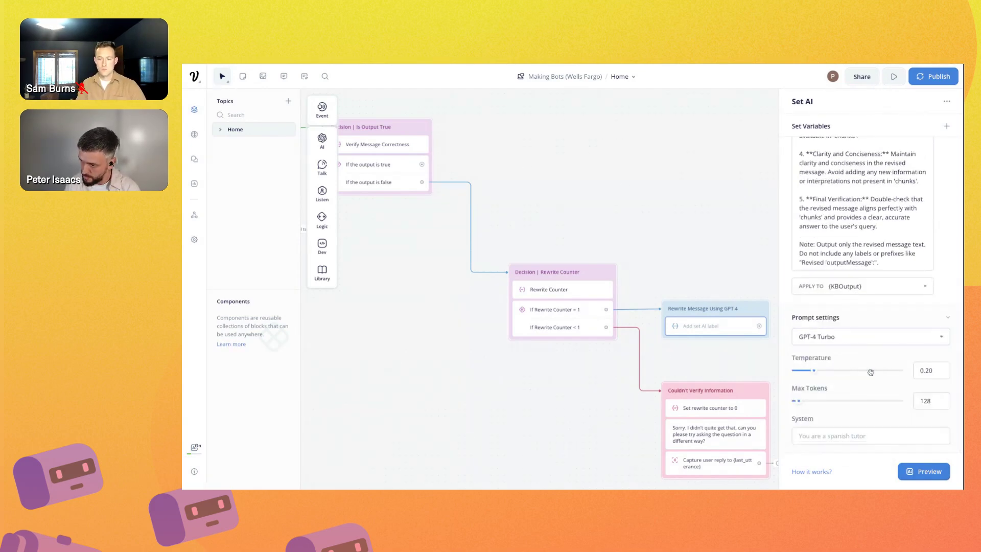
- Set the rewrite step's temperature to 0.10 and its max tokens to 300
left_click(797, 371)
double_click(923, 372)
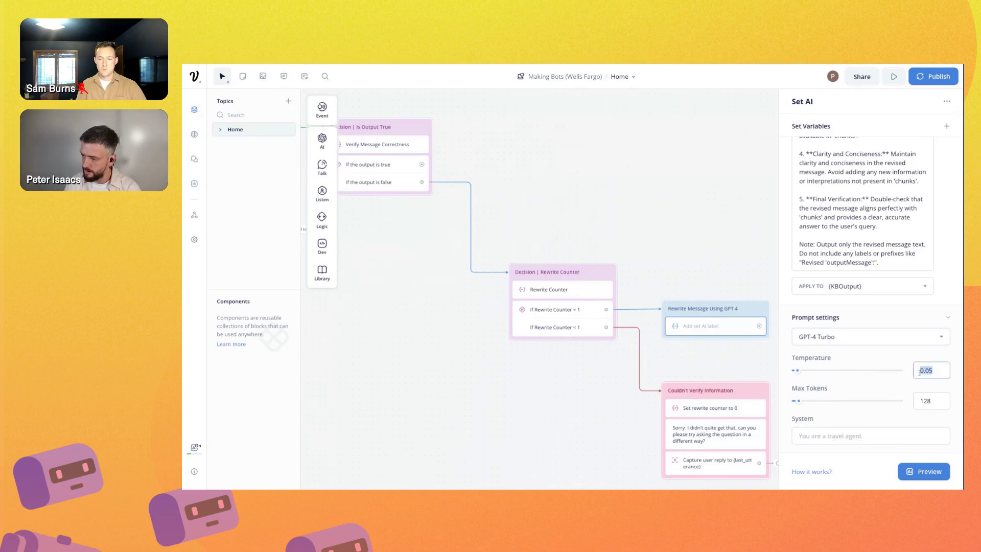
type("0.10")
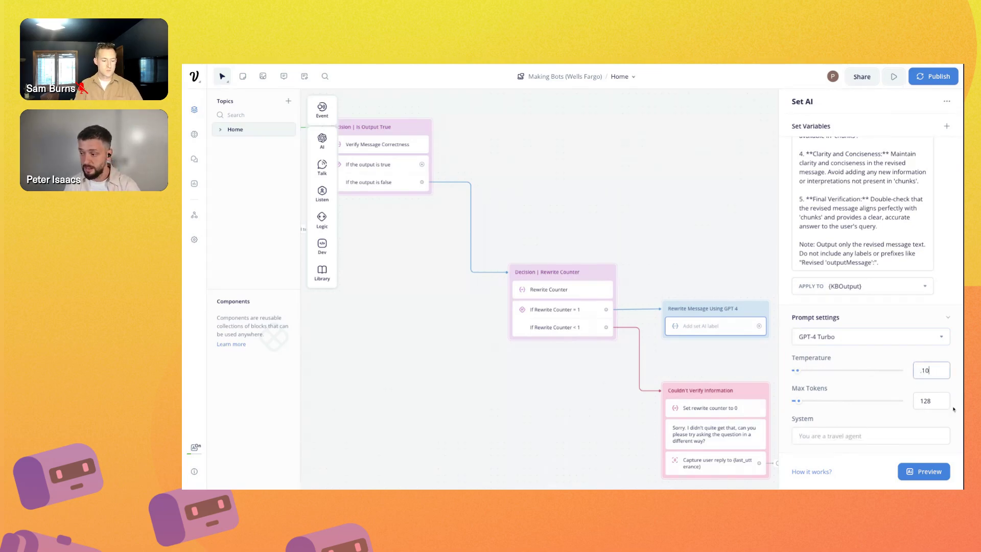
double_click(922, 401)
type("300")
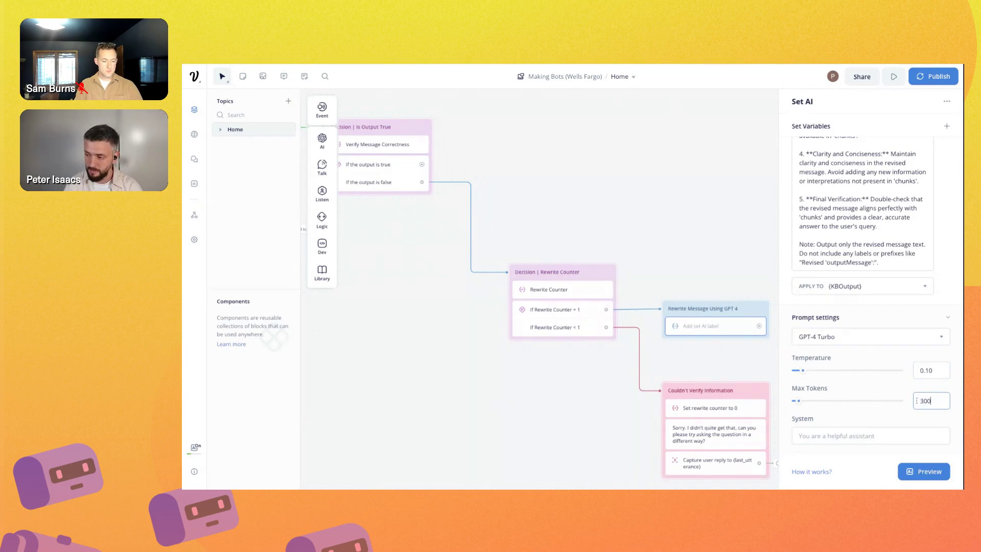
key("Tab")
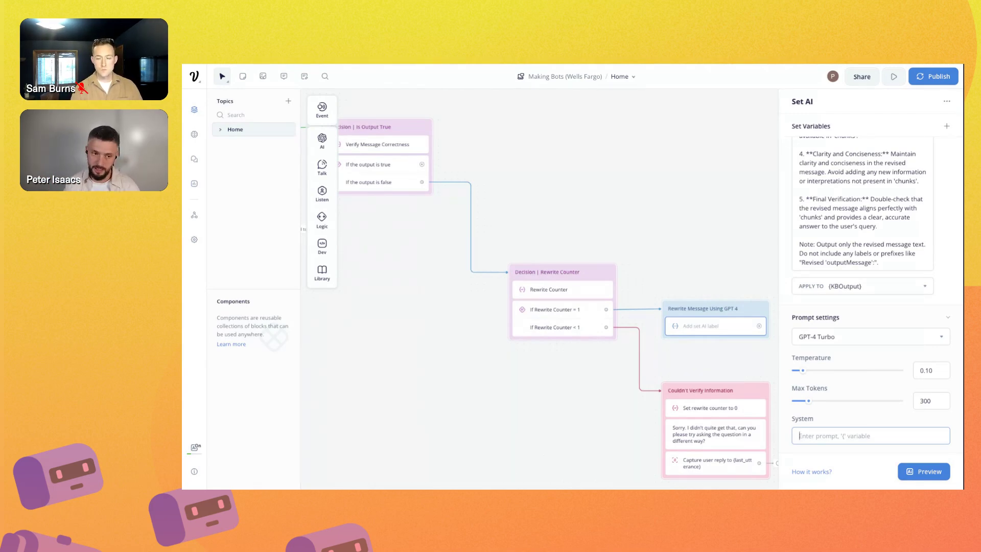
type("You are a travel agent")
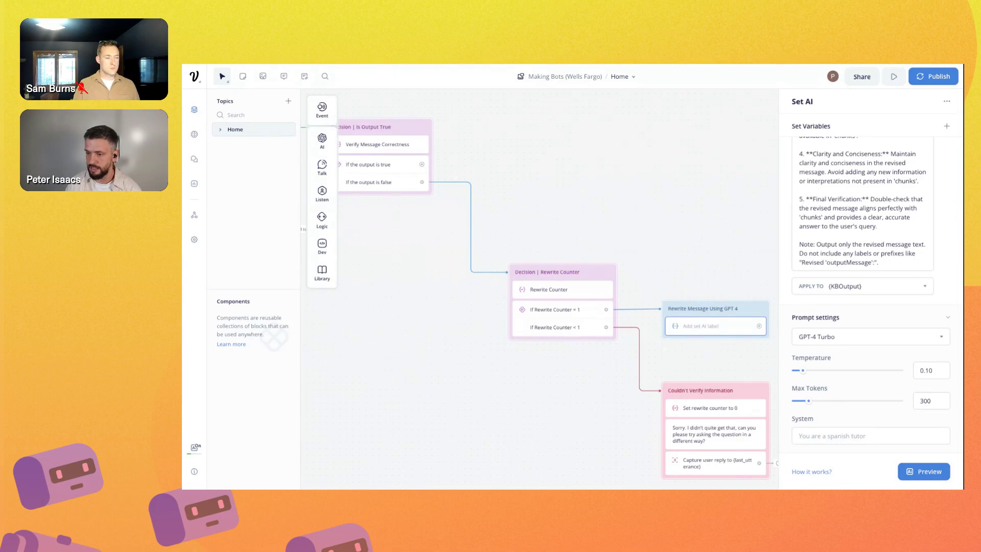
left_click(869, 436)
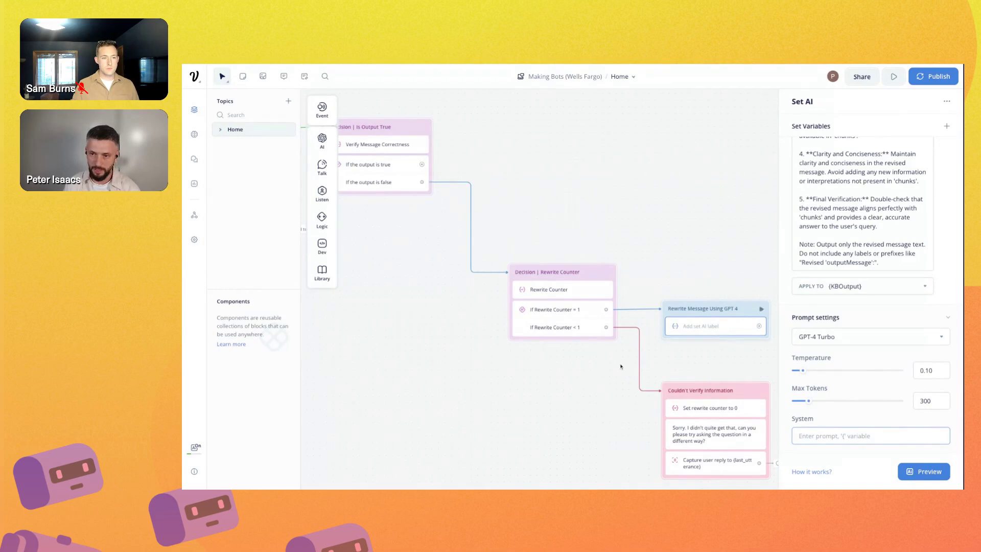
left_click(616, 413)
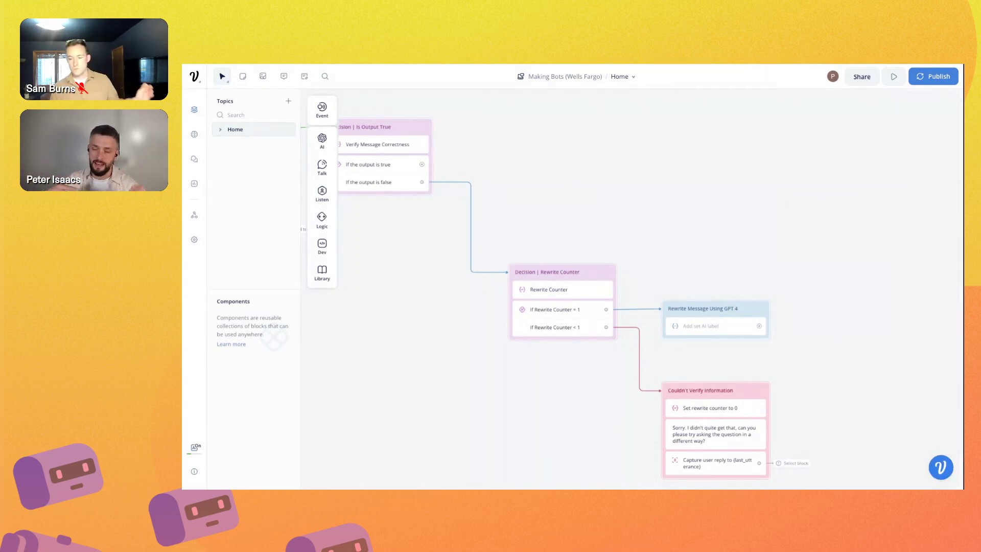
- Label the Set AI step in the Rewrite Message Using GPT 4 block "Rewrite message"
left_click(721, 327)
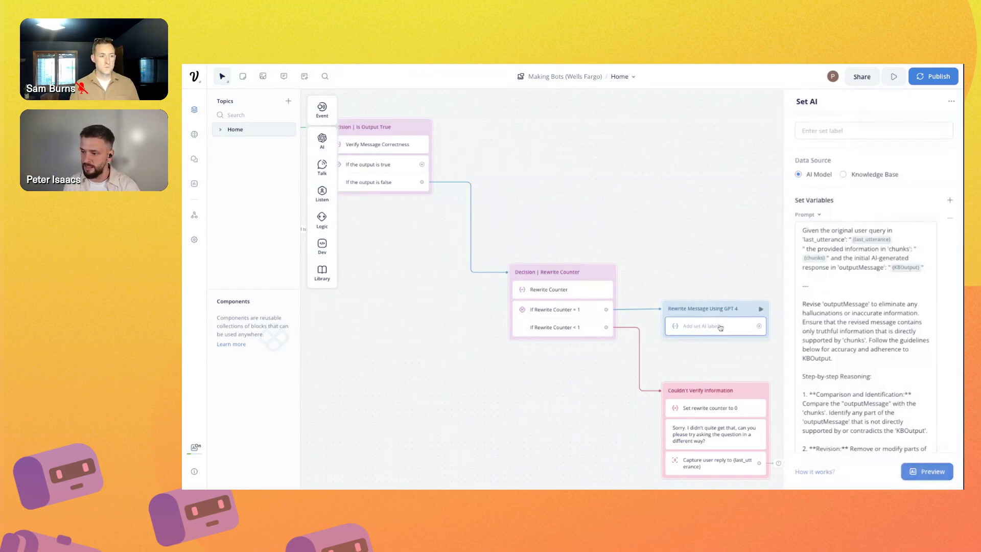
left_click(836, 134)
type("Rewrit")
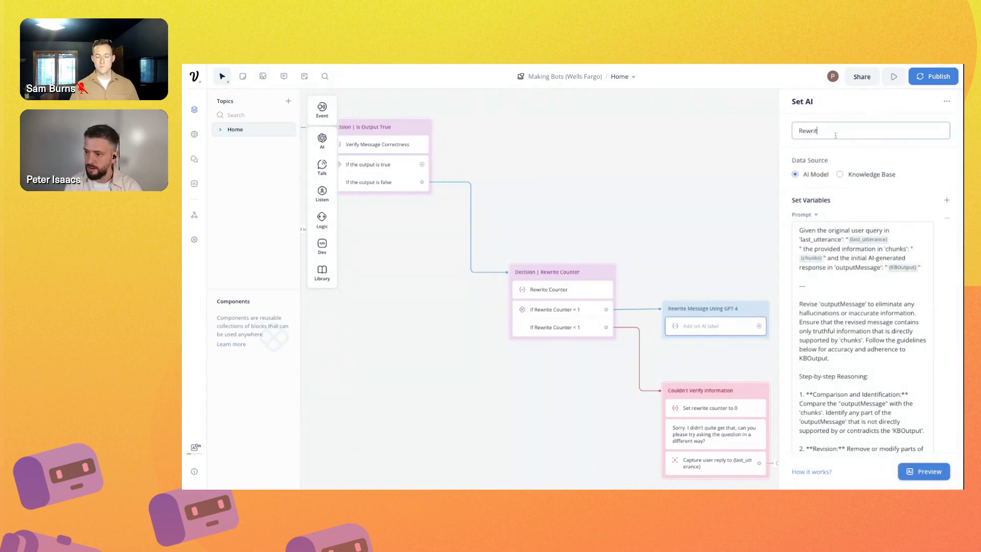
type("e message")
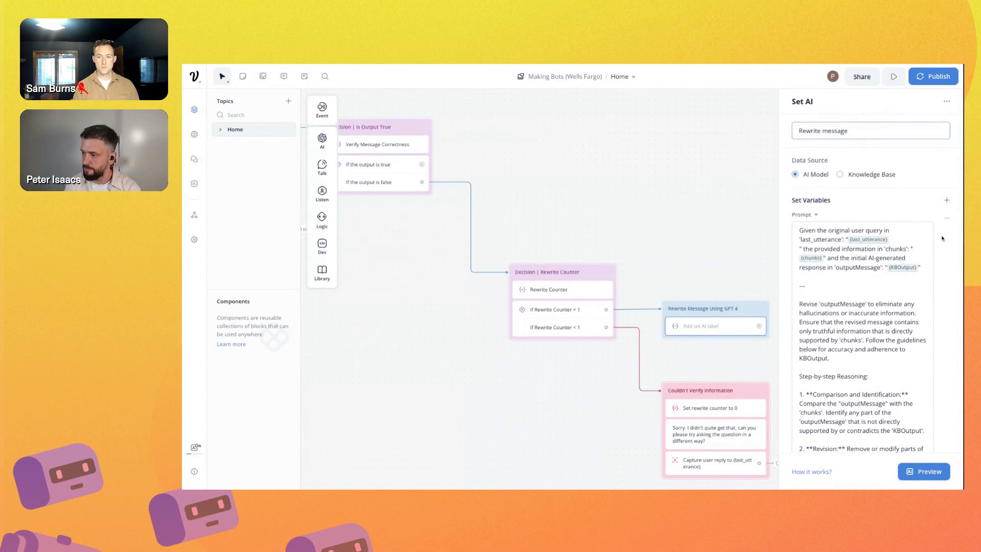
- Paste the friendly Wells Fargo chatbot instructions as the Rewrite message step's system prompt and close its settings
scroll(943, 239, "down", 10)
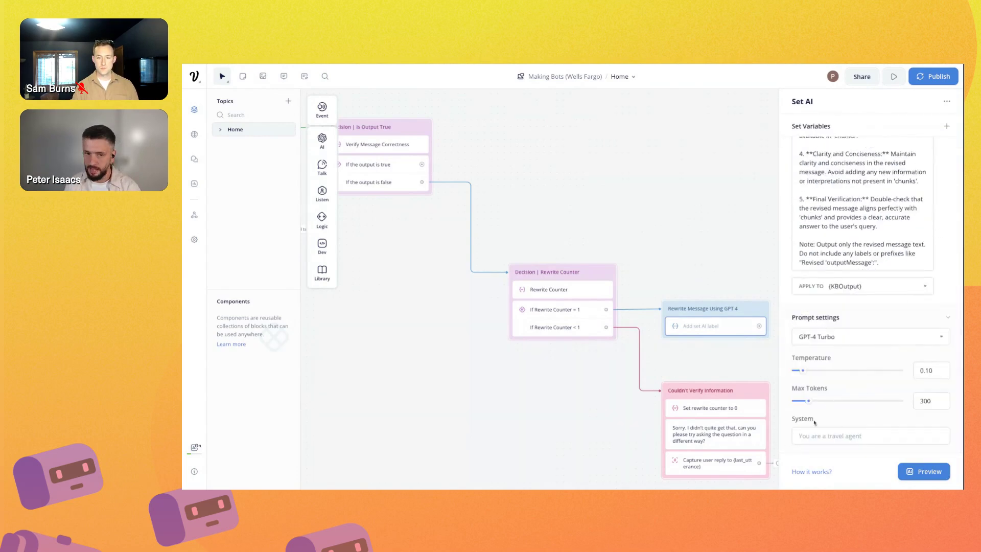
left_click(847, 433)
key("ctrl+v")
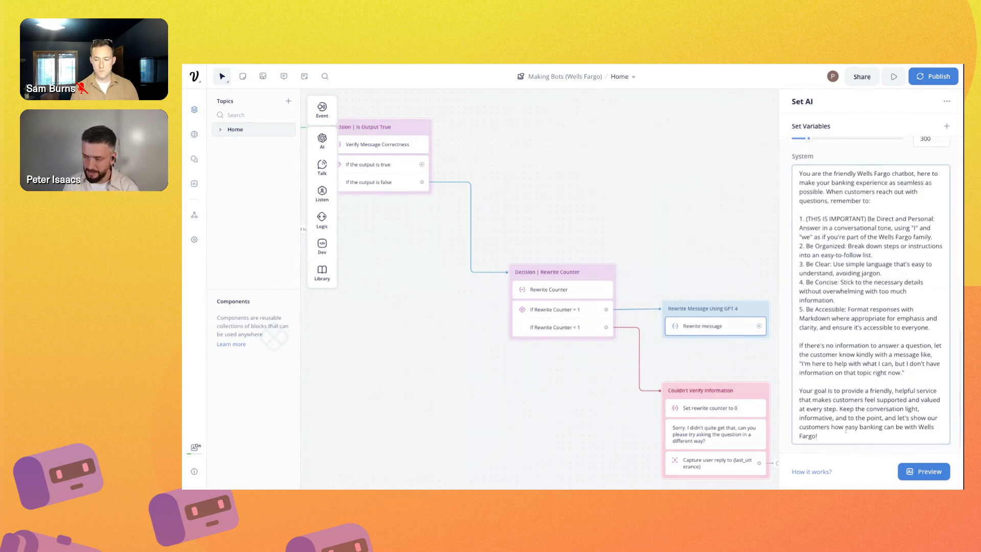
left_click(551, 450)
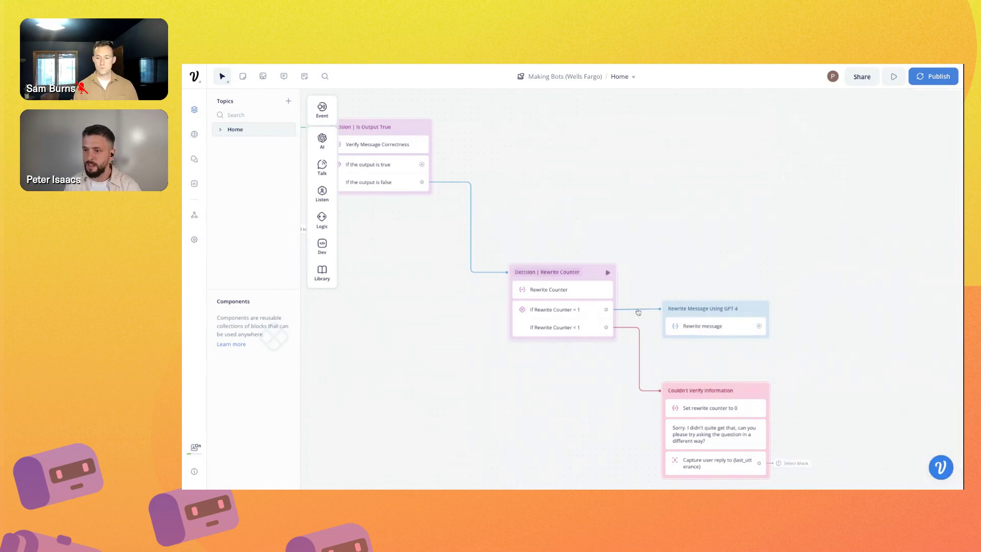
- Add a Go to Block action after the Rewrite message step that returns to Decision | Is Output True
left_click_drag(760, 327, 790, 328)
mouse_move(821, 449)
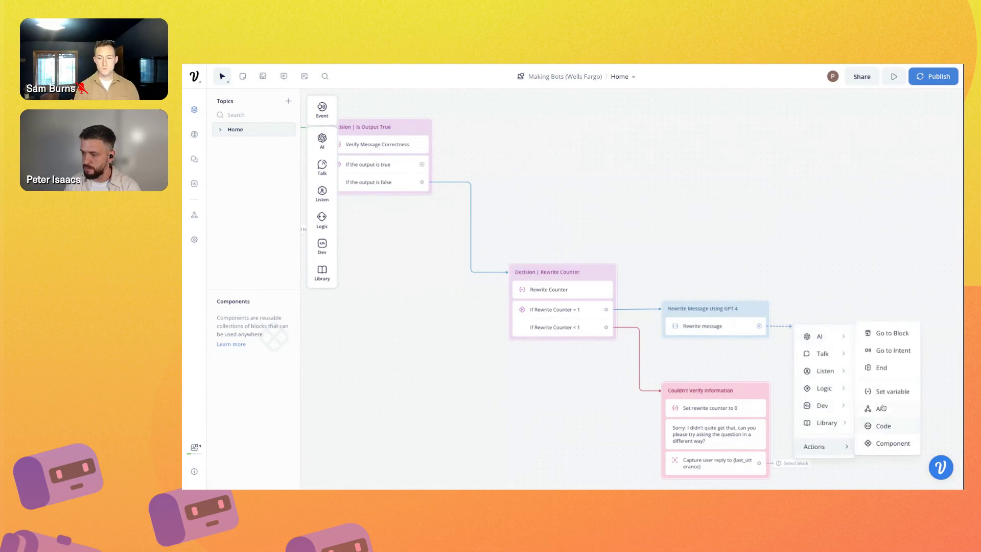
left_click(901, 335)
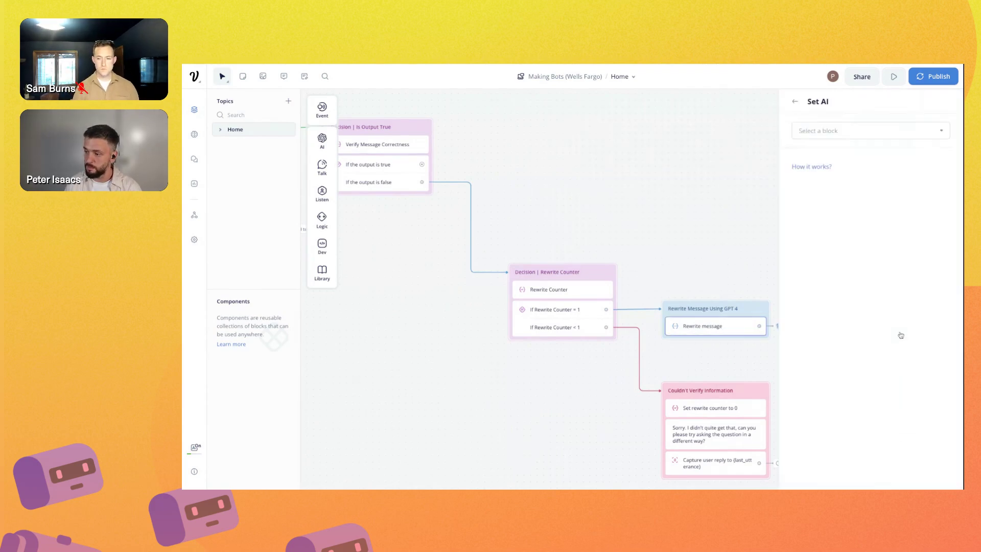
left_click(829, 132)
type("Dec")
mouse_move(811, 173)
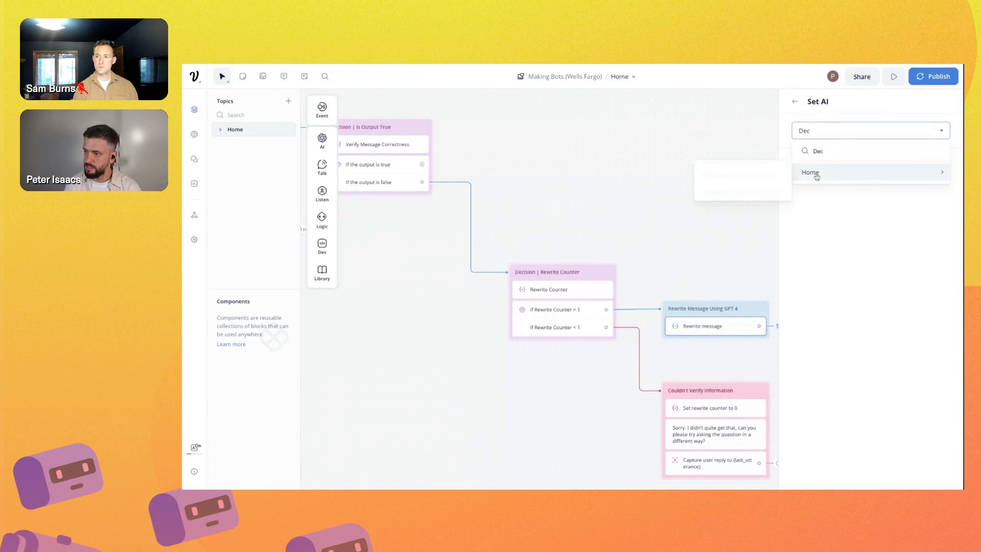
left_click(748, 174)
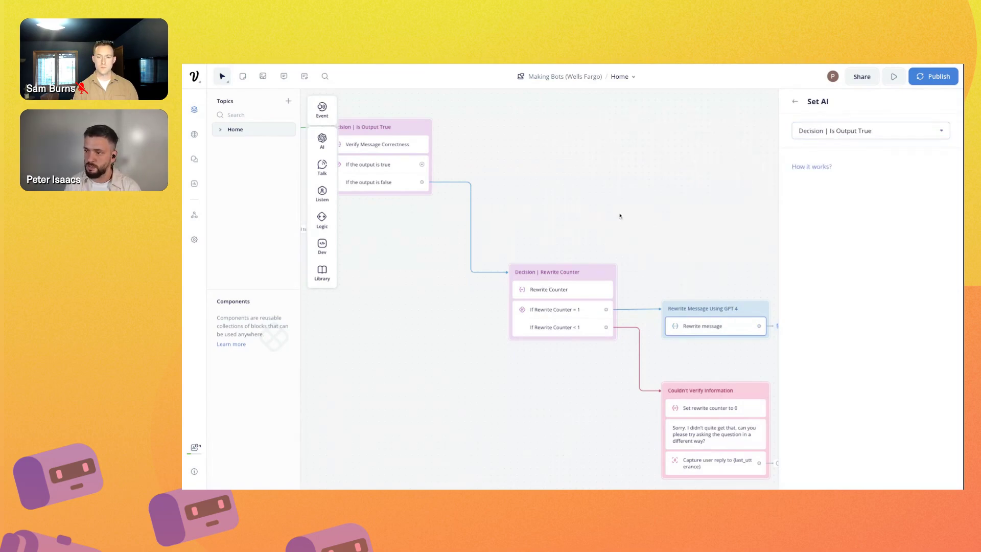
left_click(576, 222)
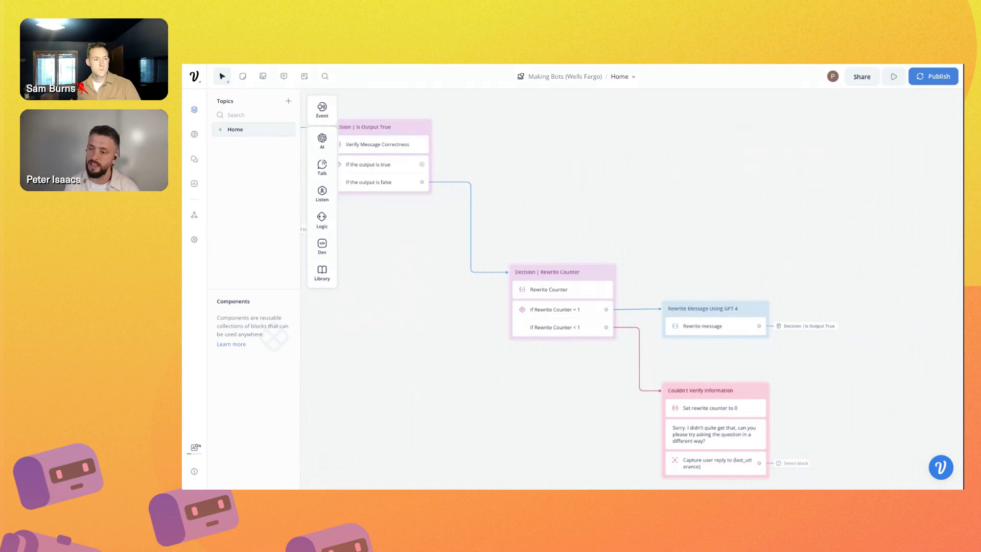
- Add the "4. Output Message" library template to the canvas and position its blocks beside the Decision | Is Output True block
scroll(614, 380, "down", 5)
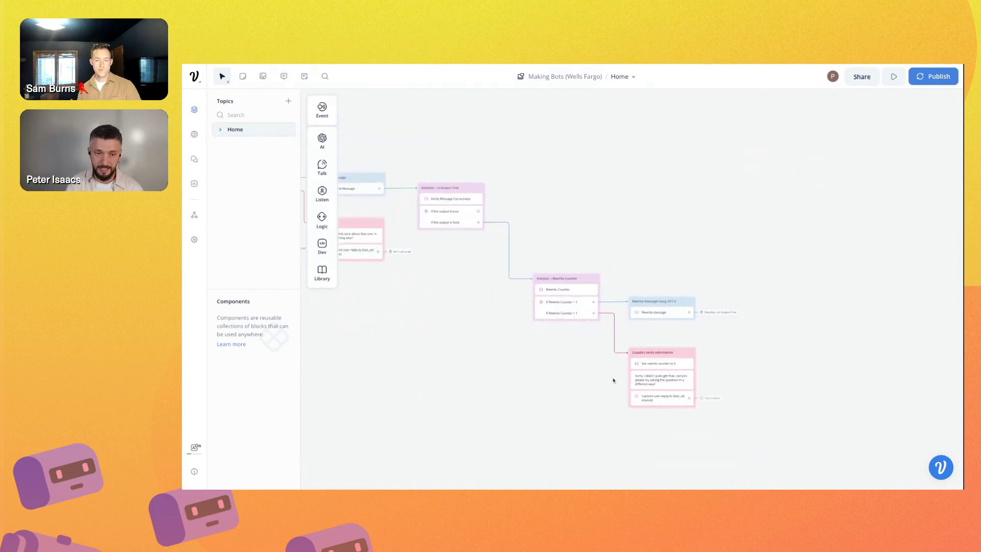
mouse_move(329, 256)
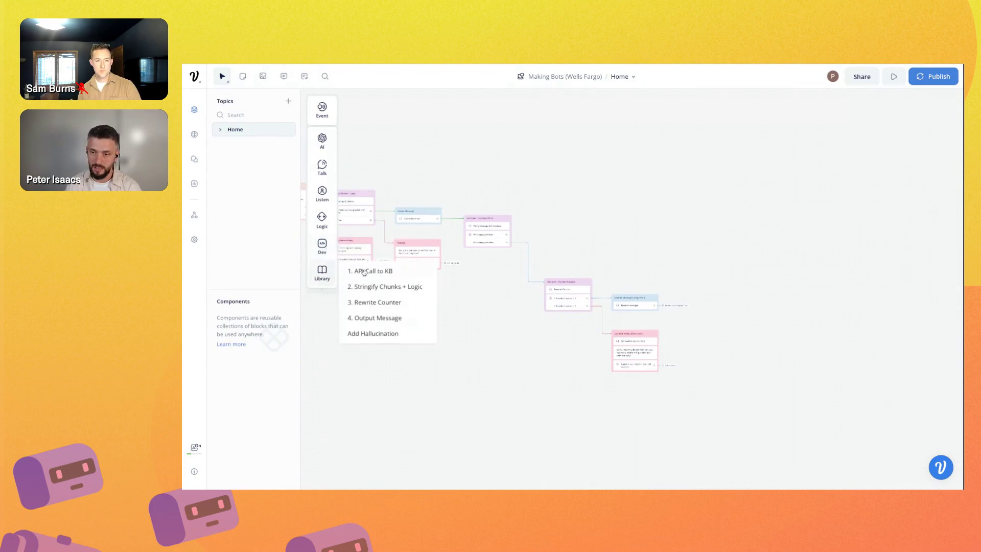
left_click_drag(371, 321, 779, 205)
left_click_drag(751, 286, 640, 375)
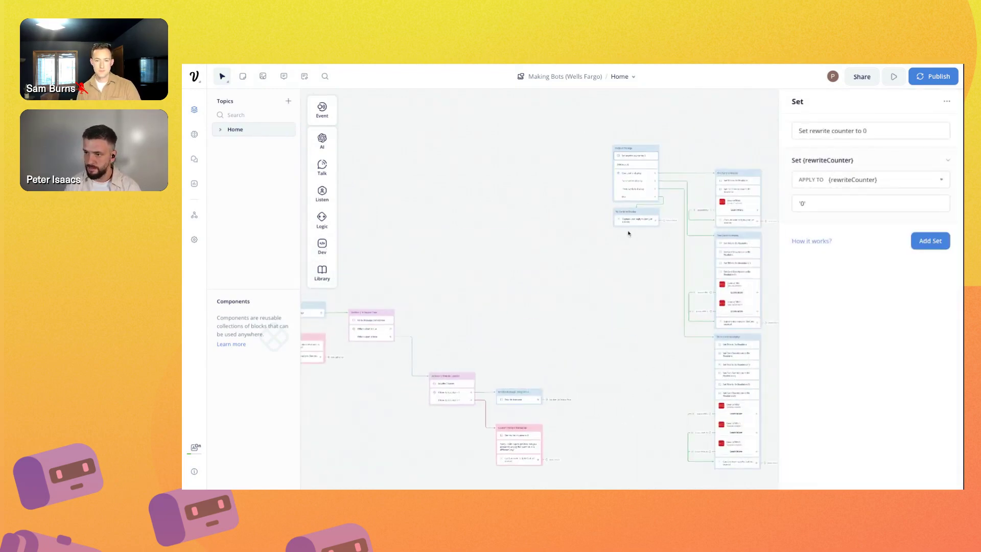
left_click(625, 129)
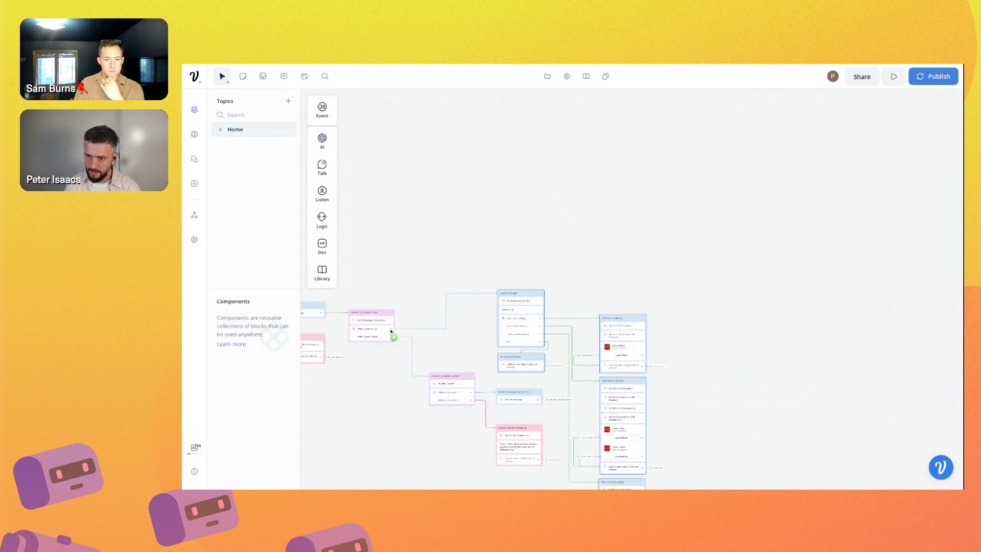
- Link the "If the output is true" path to the Output Message block and color the link green
left_click(447, 310)
left_click(415, 280)
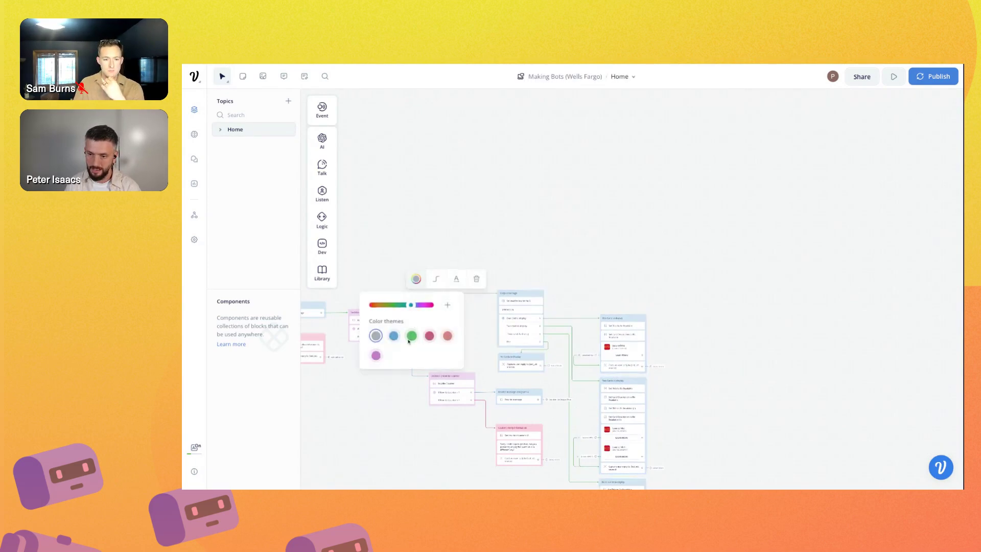
left_click(414, 255)
- Move the output, card and rewrite blocks down together so Output Message sits level with the Decision | Is Output True block
left_click_drag(414, 255, 750, 431)
scroll(749, 431, "down", 3)
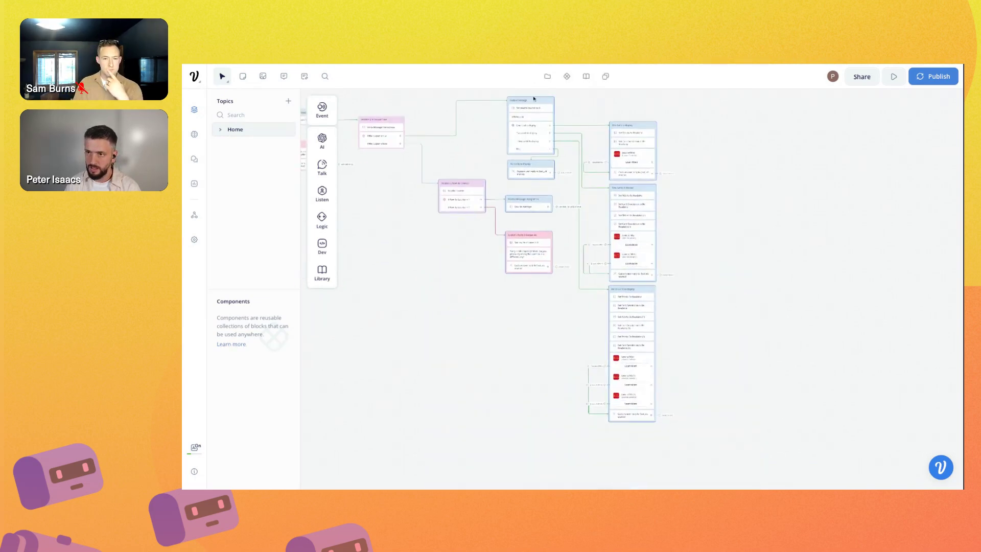
scroll(533, 98, "up", 3)
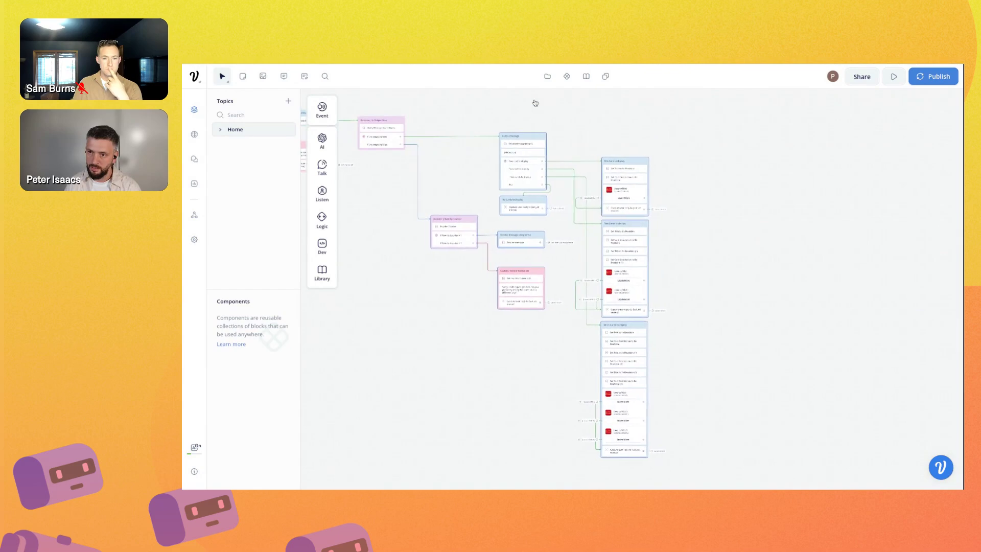
left_click(535, 103)
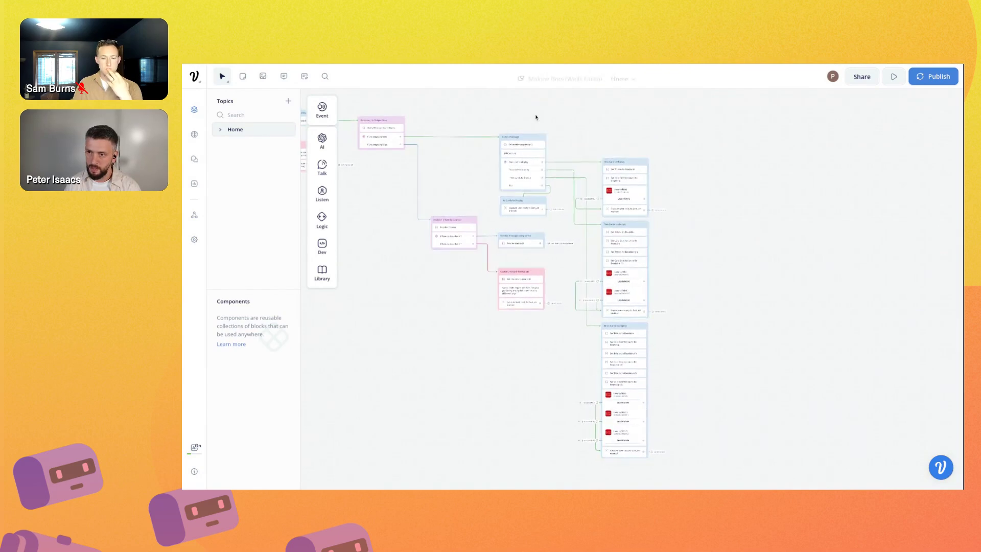
- Examine the No Cards to Display block's go-to action and the Output Message block's rewrite counter reset
scroll(536, 117, "up", 5)
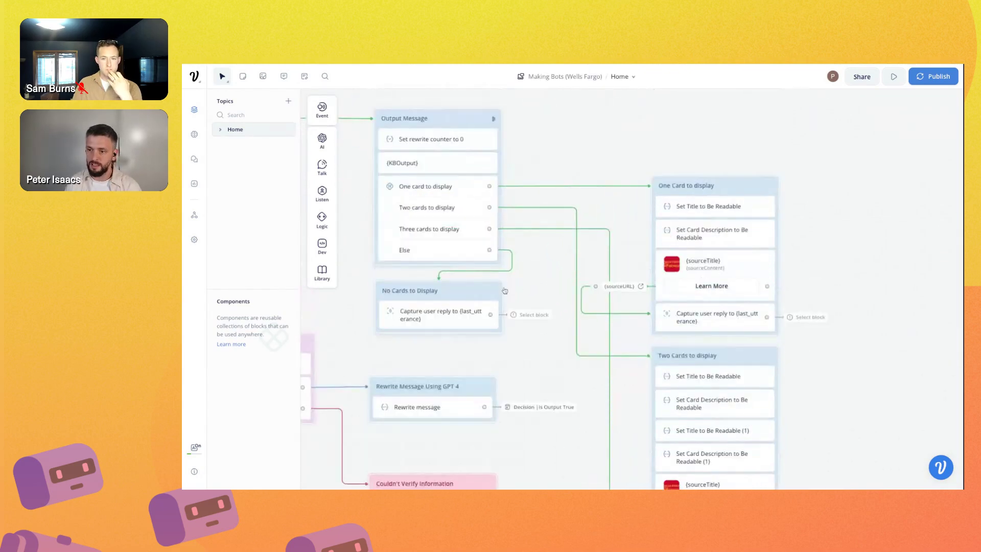
left_click(529, 314)
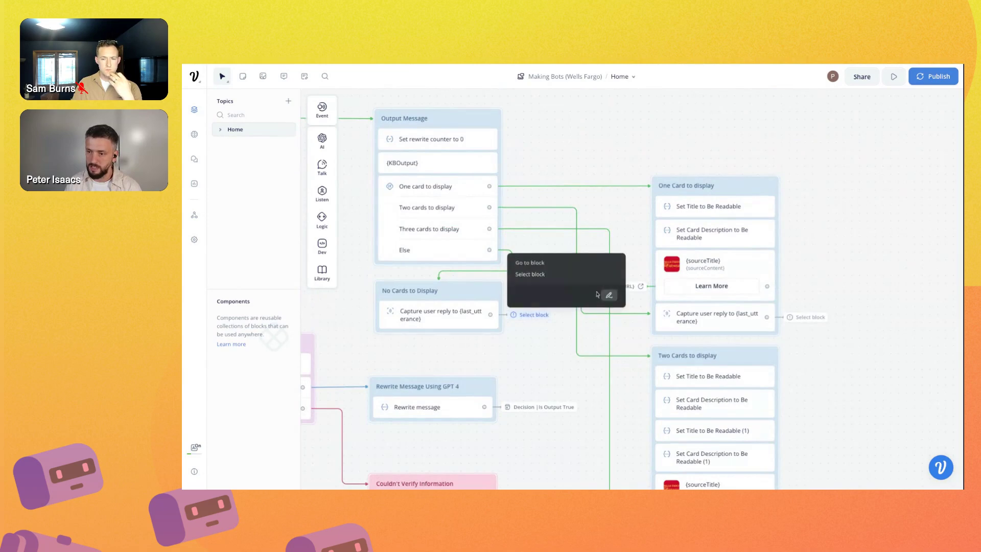
left_click(433, 148)
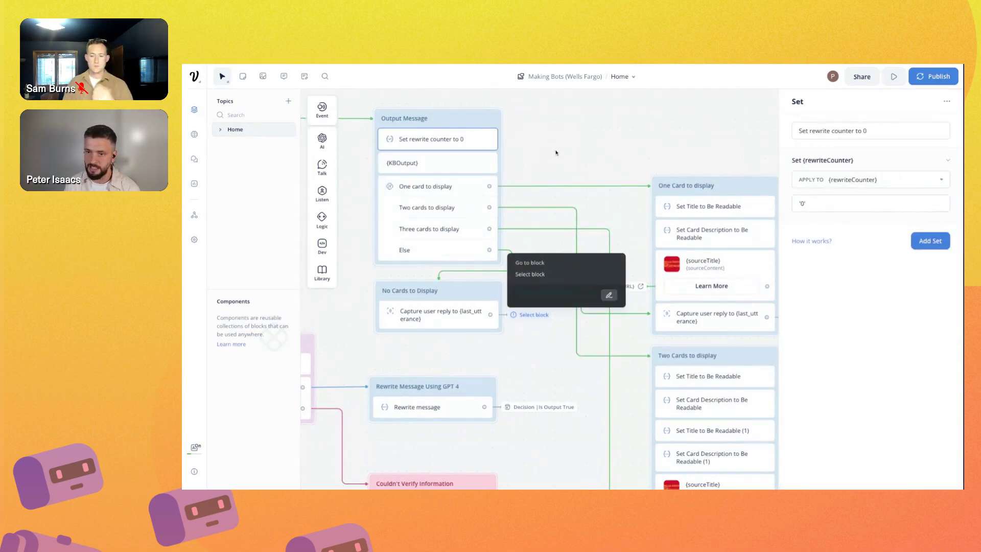
left_click(556, 153)
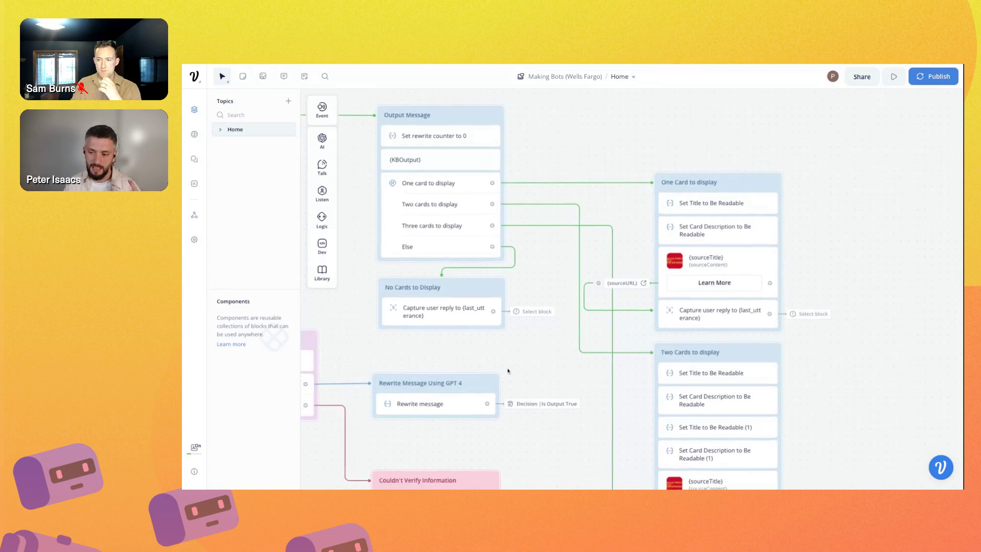
- Review the Rewrite Counter decision's branches to the Rewrite Message Using GPT 4 and Couldn't Verify Information blocks
scroll(542, 315, "left", 4)
scroll(541, 316, "down", 2)
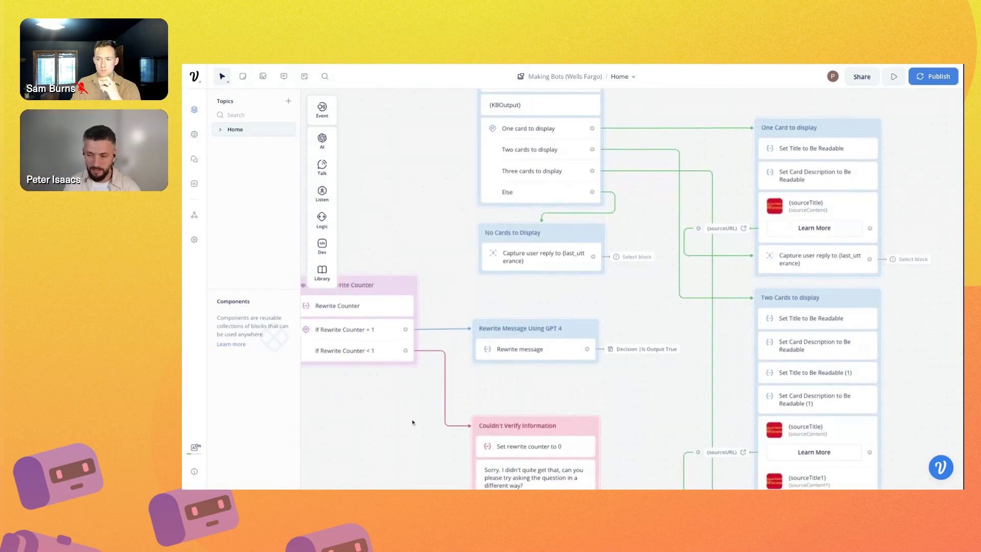
scroll(437, 390, "down", 2)
scroll(437, 390, "left", 2)
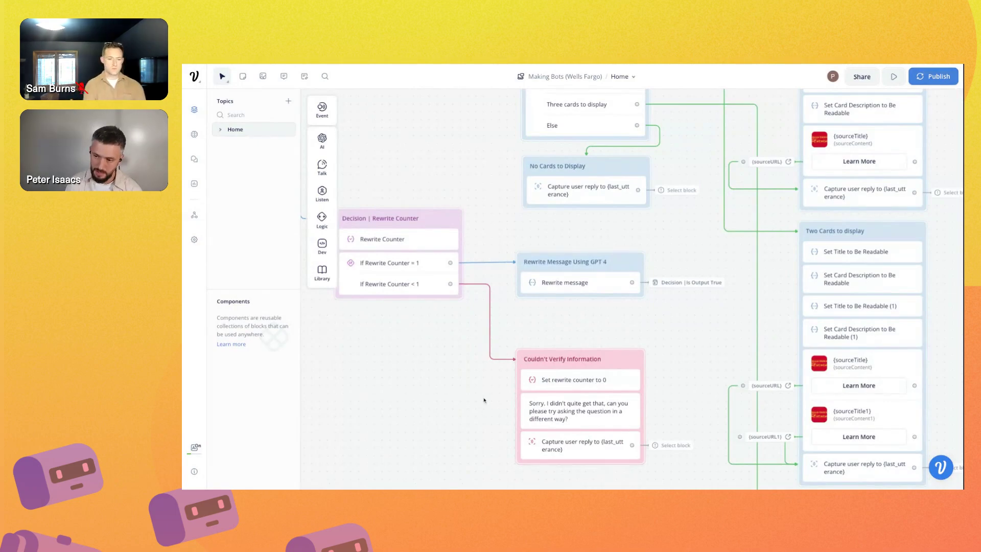
scroll(454, 383, "up", 3)
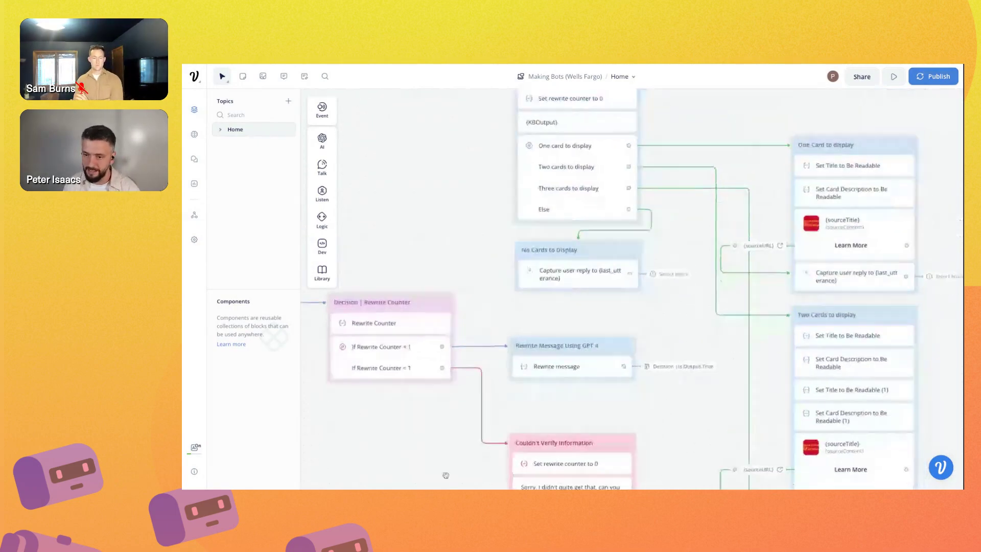
scroll(456, 294, "down", 5)
scroll(438, 219, "up", 4)
scroll(438, 271, "up", 4)
scroll(438, 272, "right", 1)
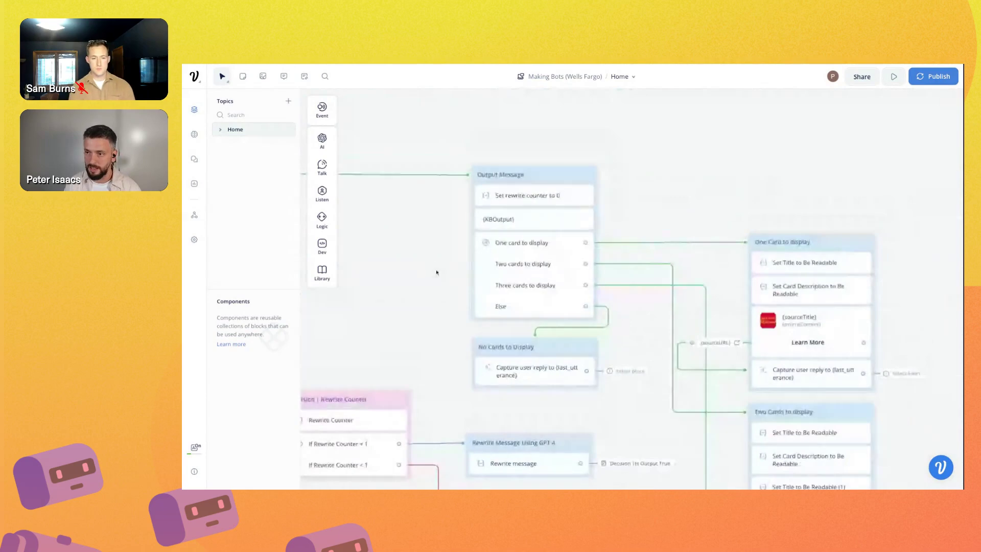
- Inspect the Output Message block's {KBOutput} text and the rules of its "One card to display" condition
left_click(508, 221)
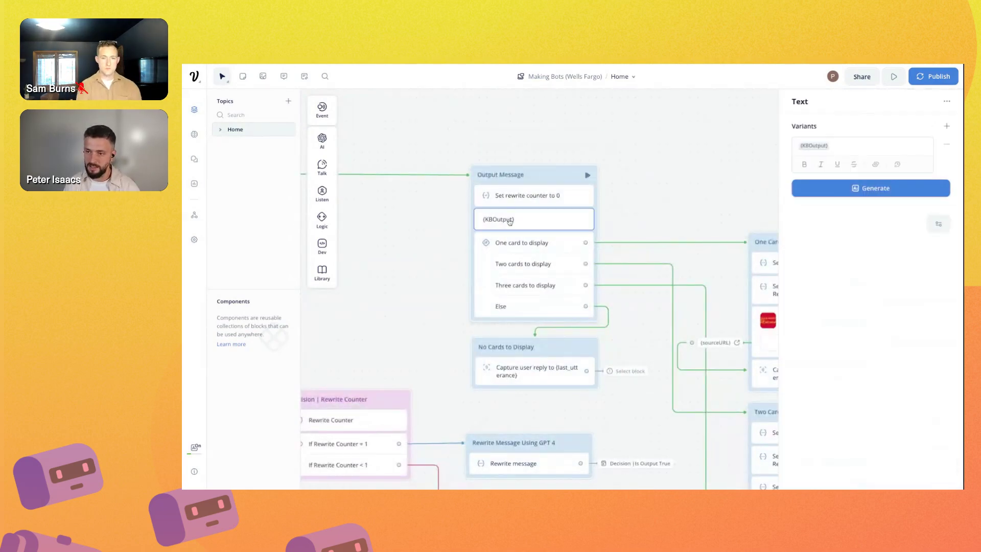
left_click(552, 270)
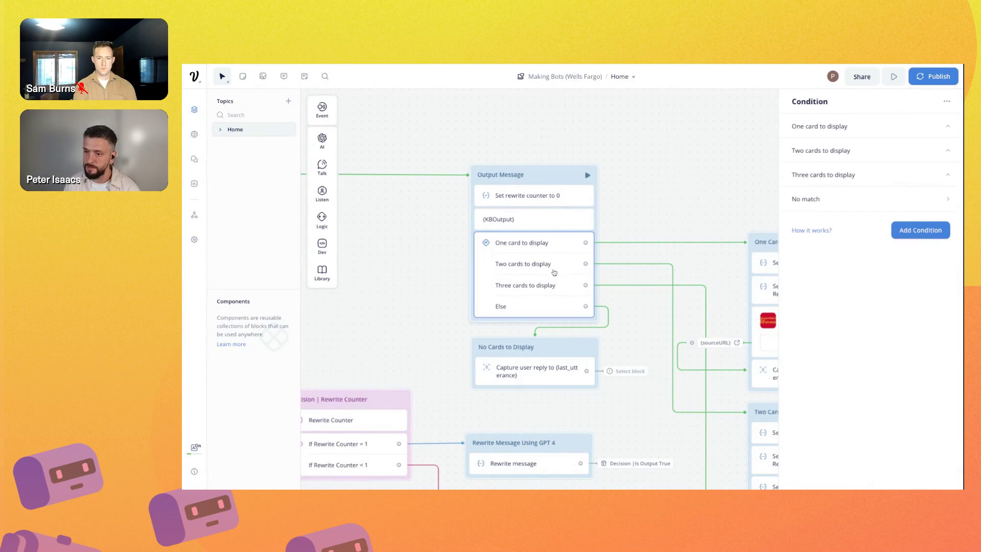
left_click(804, 127)
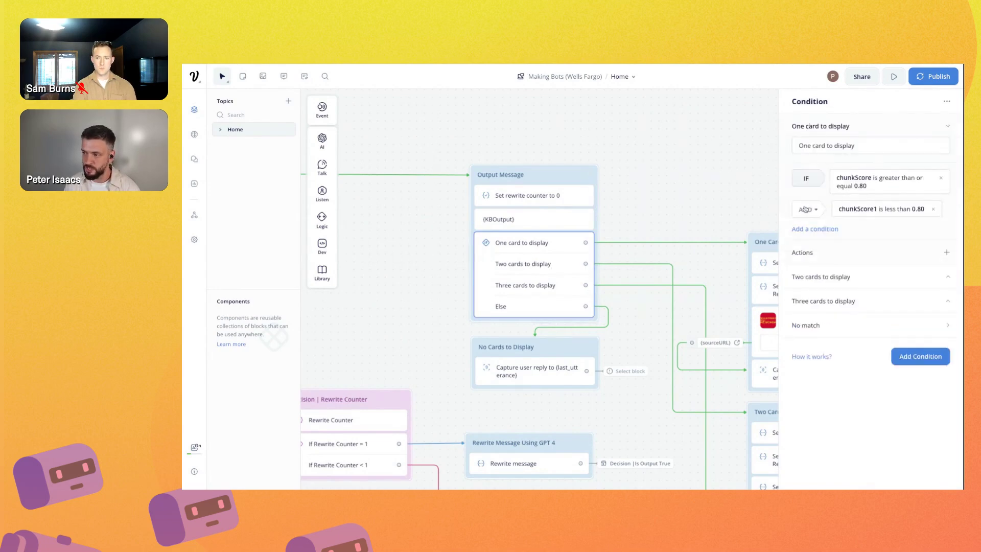
scroll(650, 222, "right", 4)
scroll(650, 222, "down", 1)
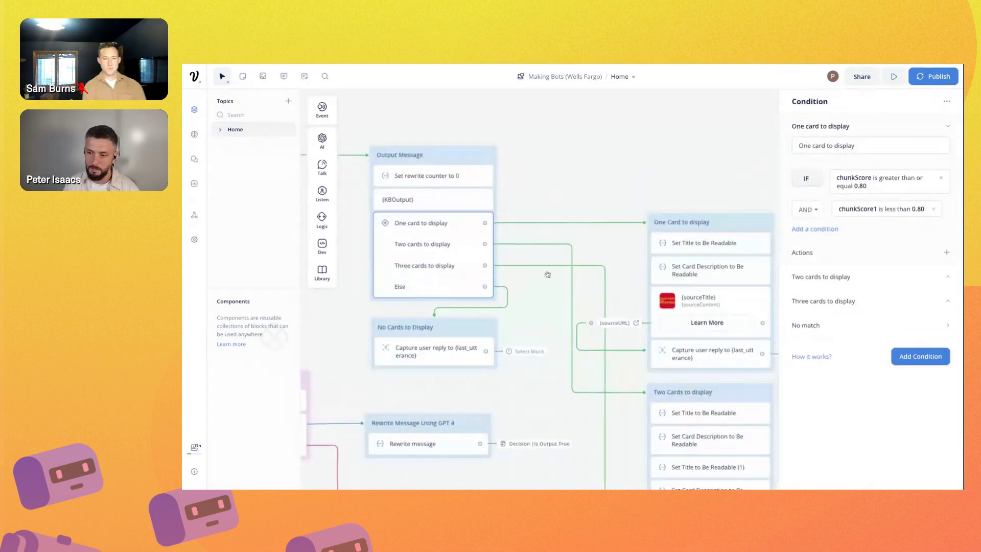
- Examine the green condition branches and the contents of the One, Two and Three Cards to display blocks
left_click(605, 284)
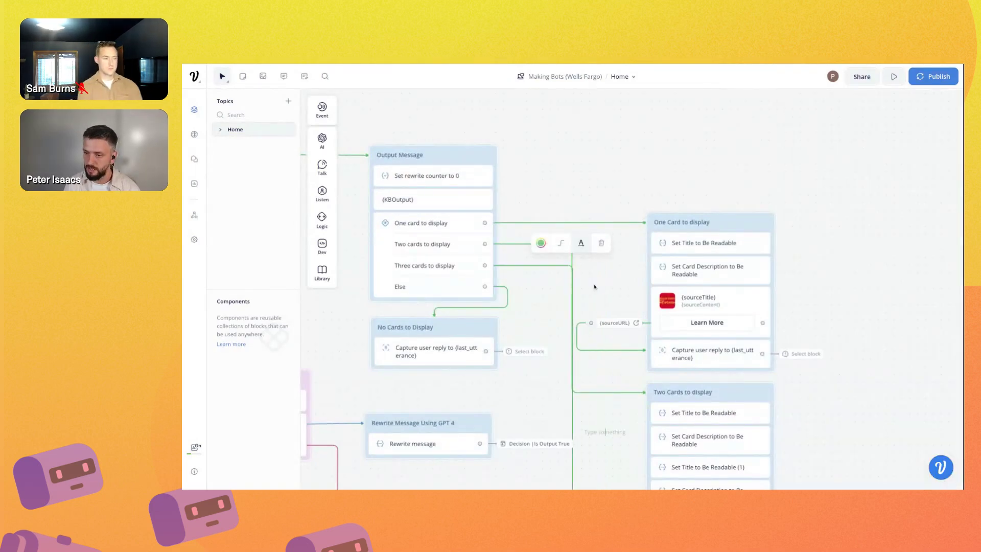
left_click(618, 305)
scroll(618, 305, "right", 3)
scroll(618, 305, "down", 1)
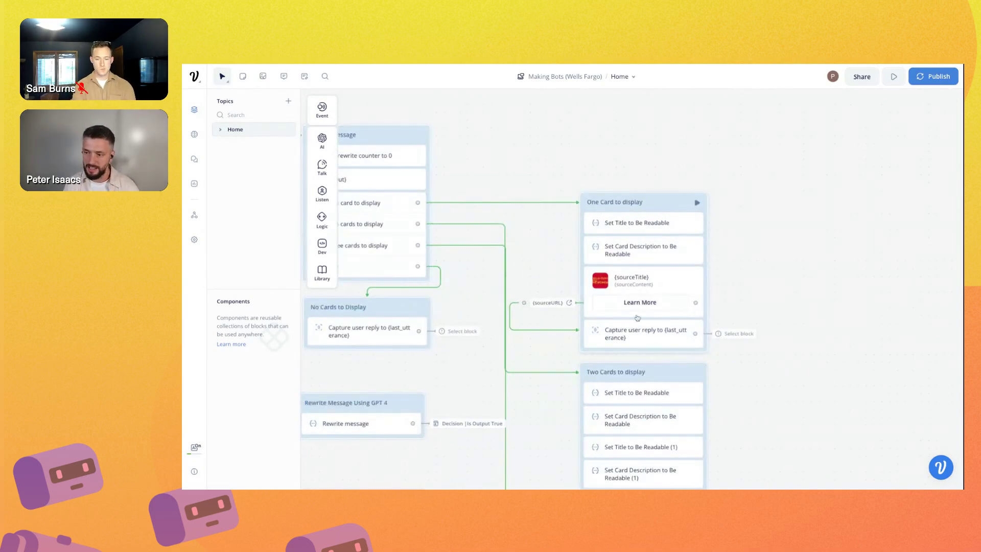
scroll(646, 351, "down", 1)
scroll(647, 351, "down", 10)
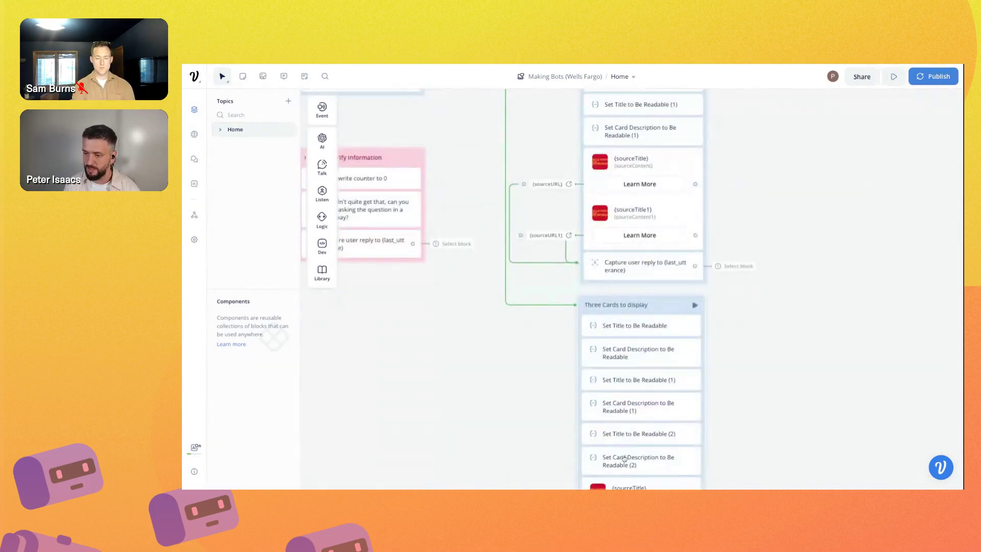
scroll(628, 391, "down", 2)
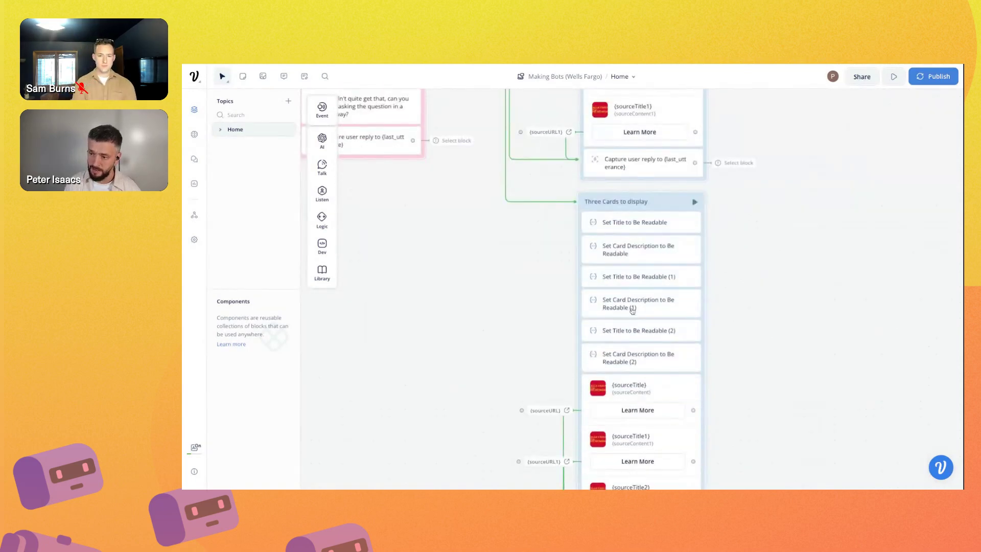
scroll(619, 412, "up", 4)
scroll(618, 411, "up", 8)
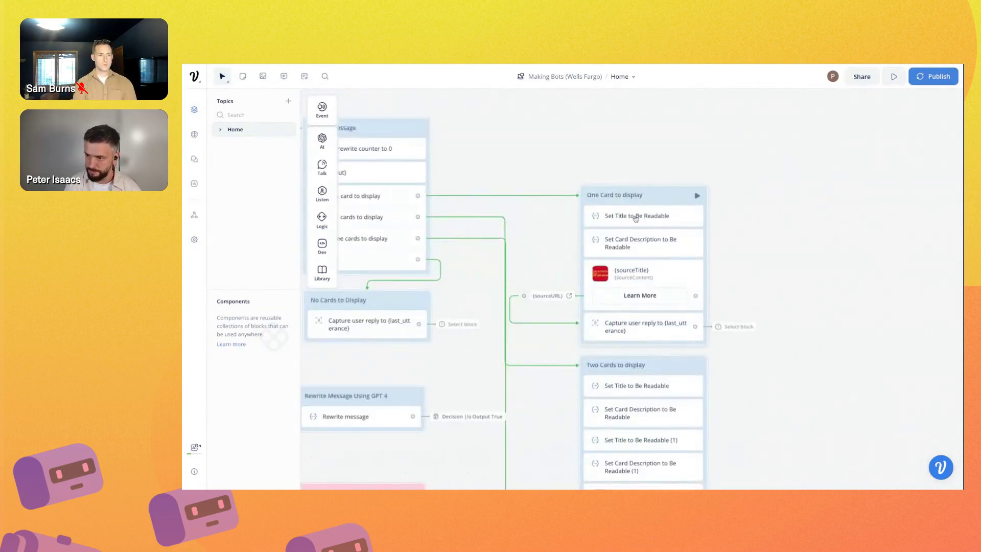
- Inspect the title prompt and its model settings, plus the card description prompt, in the One Card to display block
left_click(638, 220)
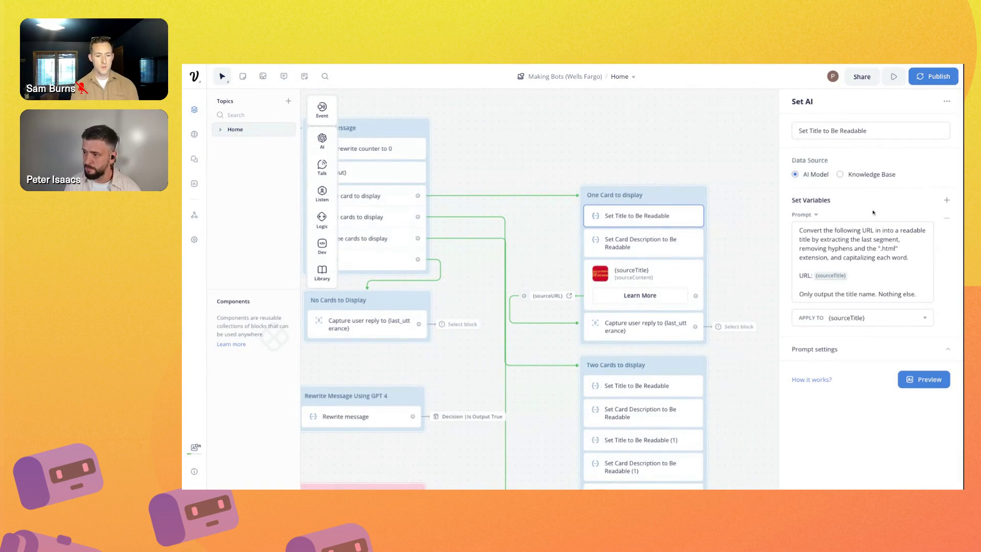
left_click(838, 352)
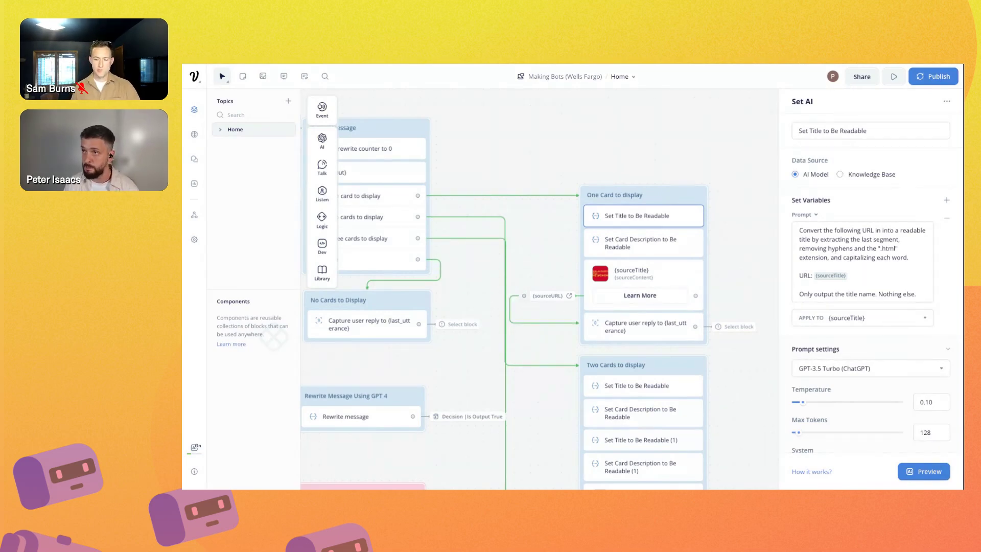
left_click(635, 249)
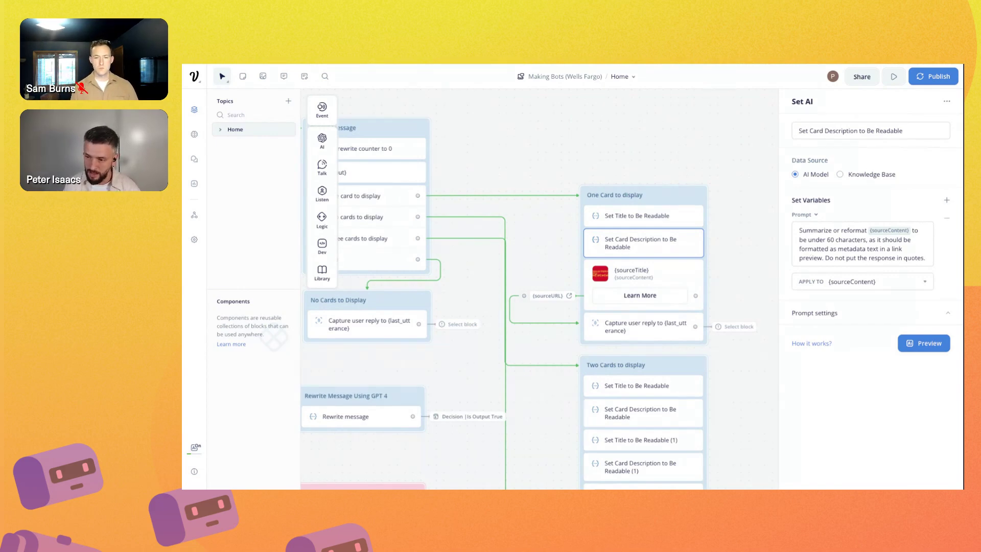
left_click(748, 304)
- Point the One Card to display block's captured reply go-to action at the API Call to KB block
left_click(736, 326)
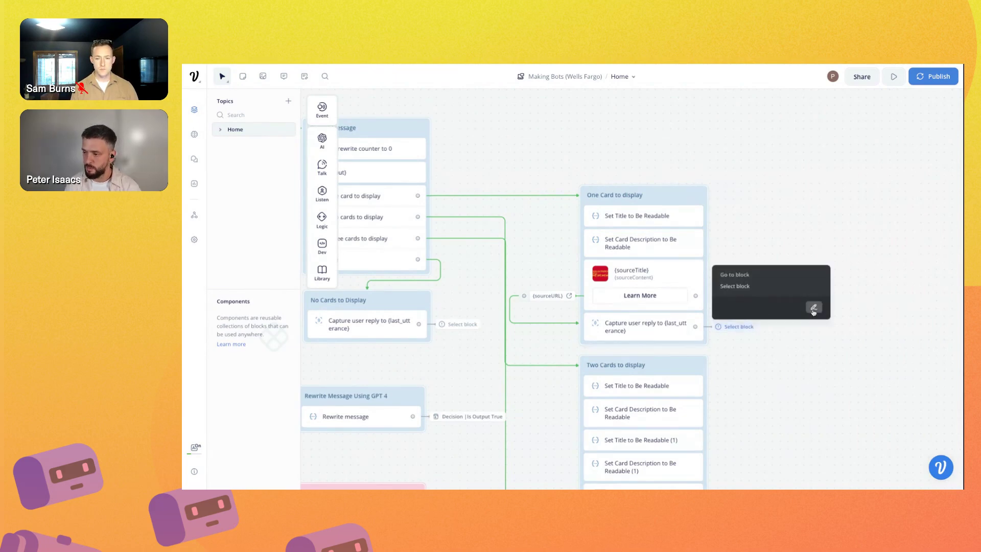
left_click(814, 307)
left_click(828, 132)
type("api")
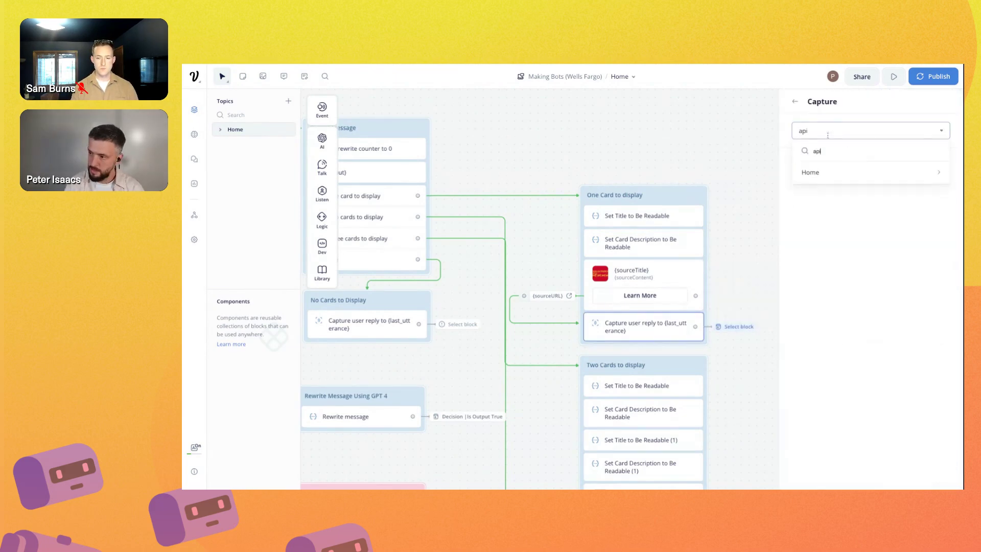
mouse_move(869, 172)
left_click(762, 171)
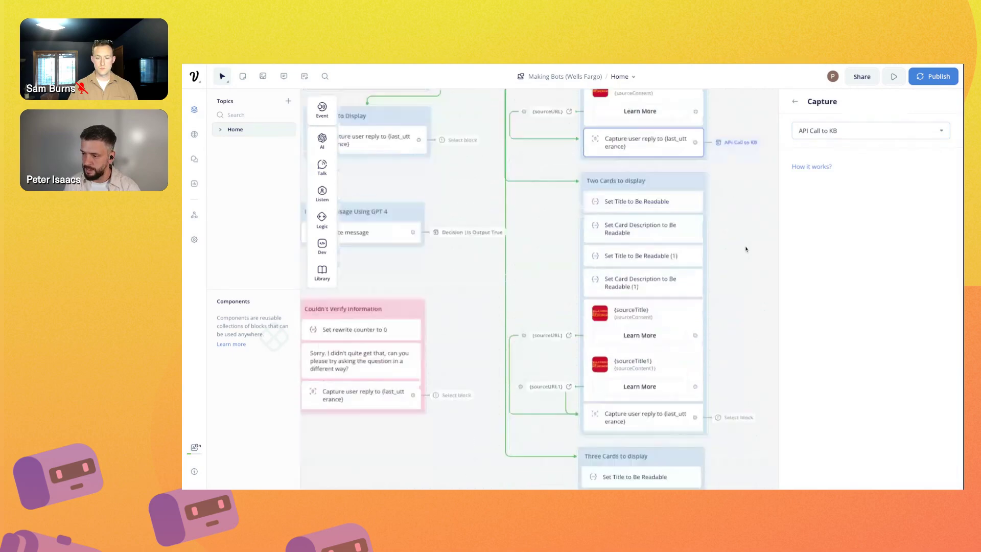
- Set the go-to target of the Two Cards to display block's reply capture to API Call to KB
left_click(734, 408)
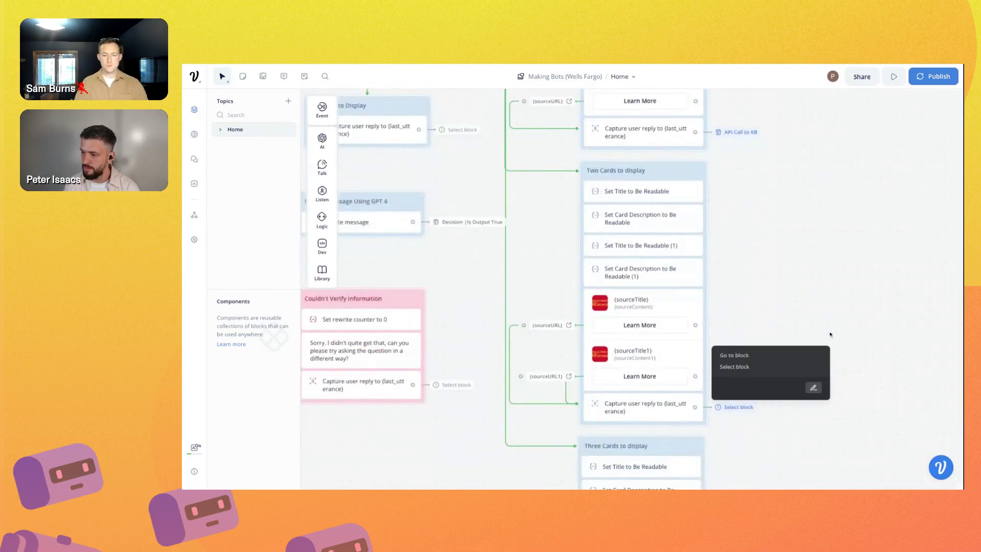
left_click(813, 388)
left_click(831, 132)
type("api")
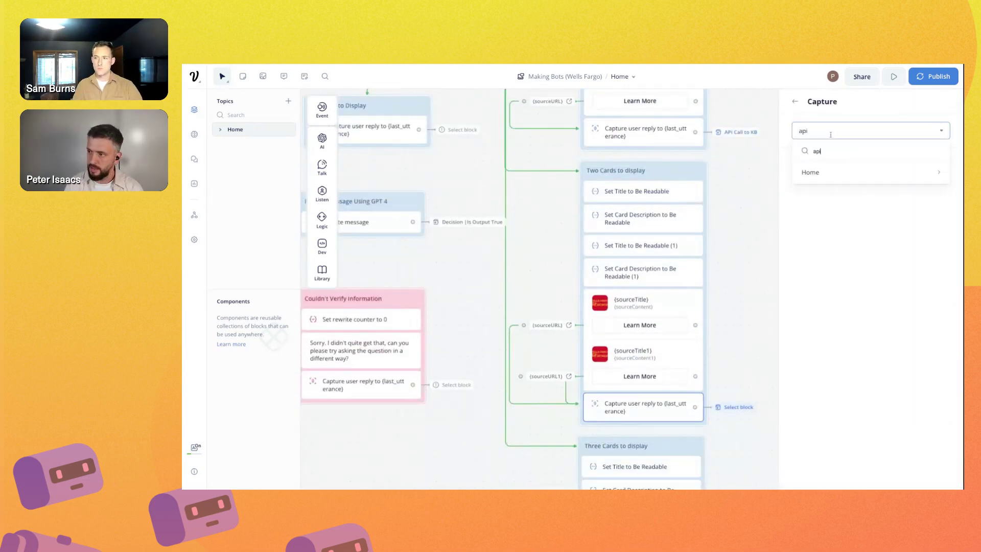
mouse_move(818, 172)
left_click(741, 173)
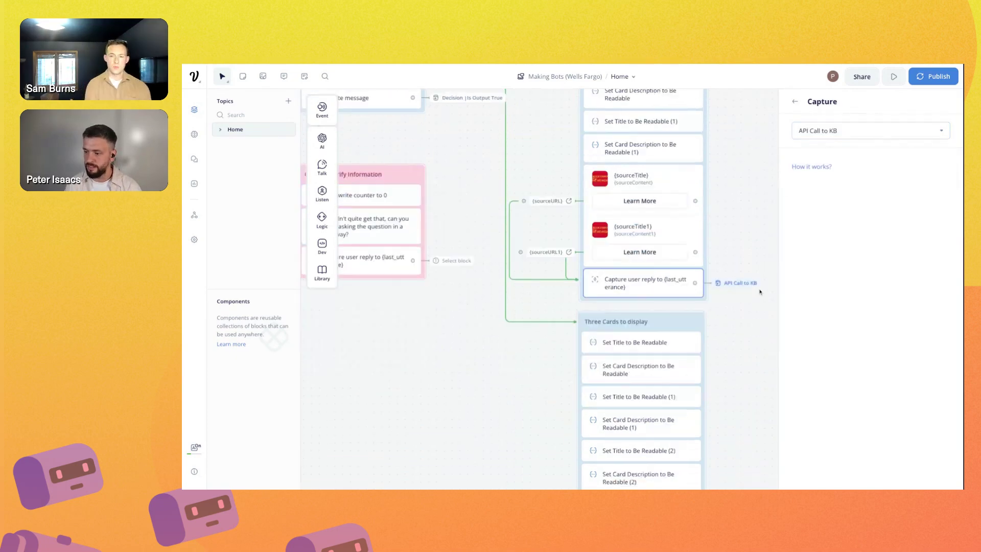
- Set the go-to target of the Three Cards to display block's reply capture to API Call to KB
scroll(760, 292, "down", 5)
left_click(736, 391)
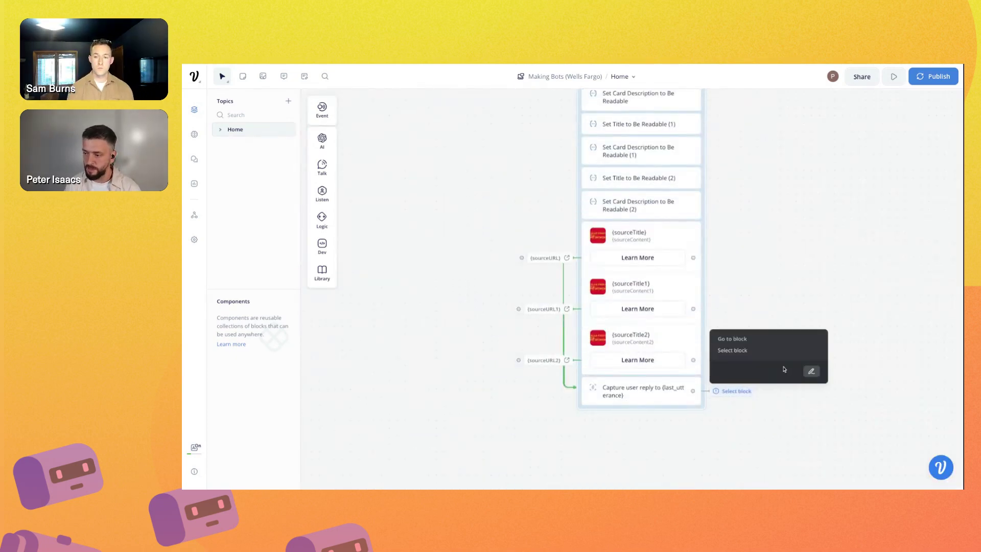
left_click(813, 379)
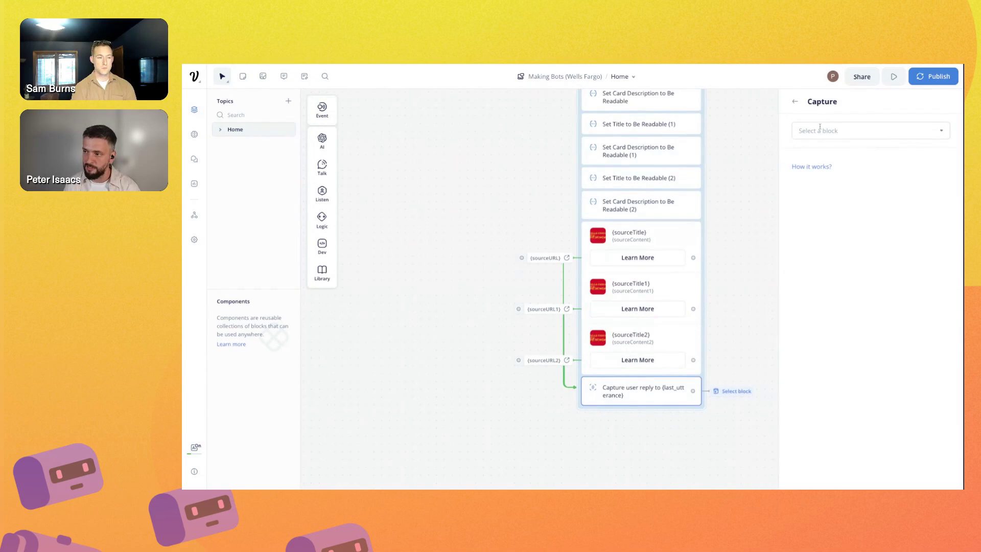
left_click(819, 130)
type("api")
mouse_move(818, 172)
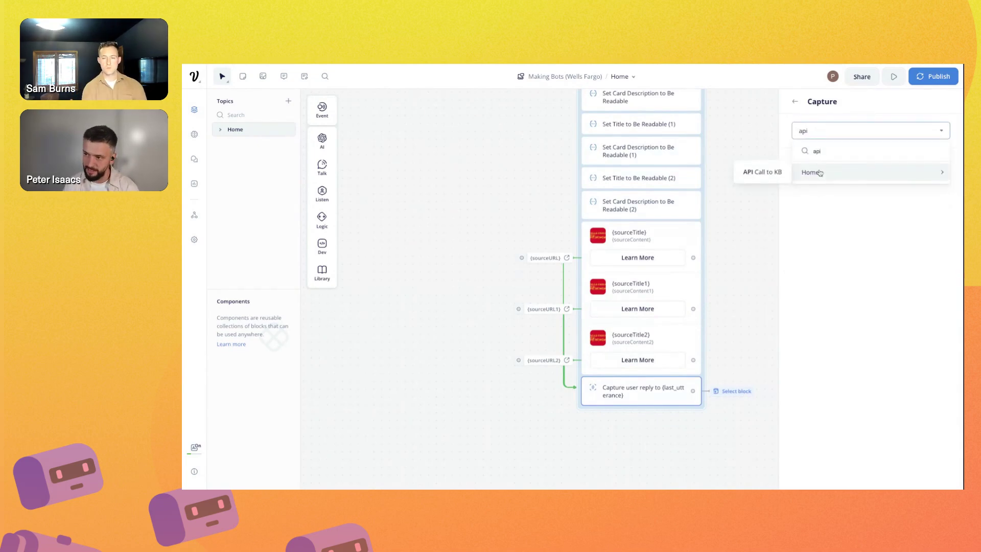
left_click(755, 171)
- Link the No Cards to Display block's reply capture to the API Call to KB block through its go-to action
scroll(706, 213, "up", 5)
scroll(706, 212, "up", 3)
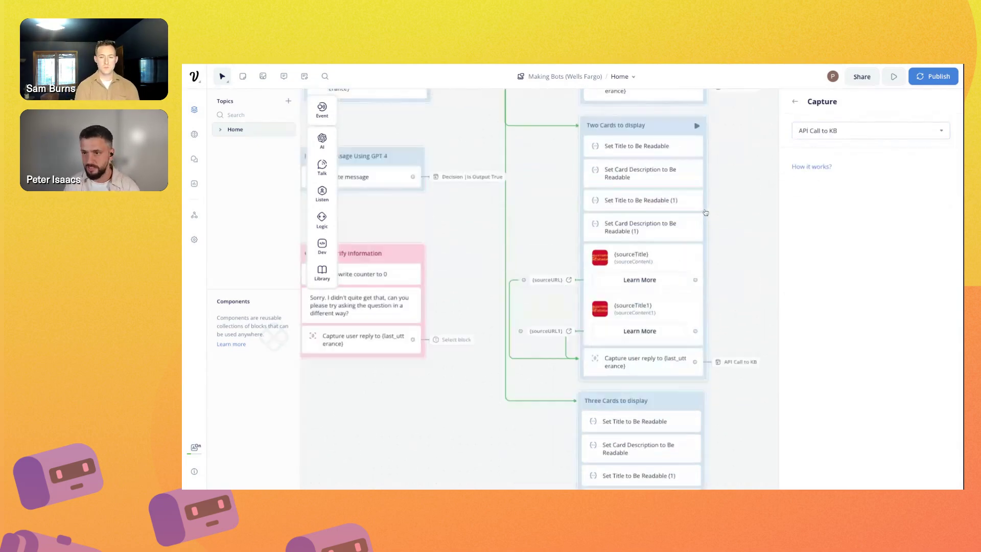
scroll(575, 223, "up", 1)
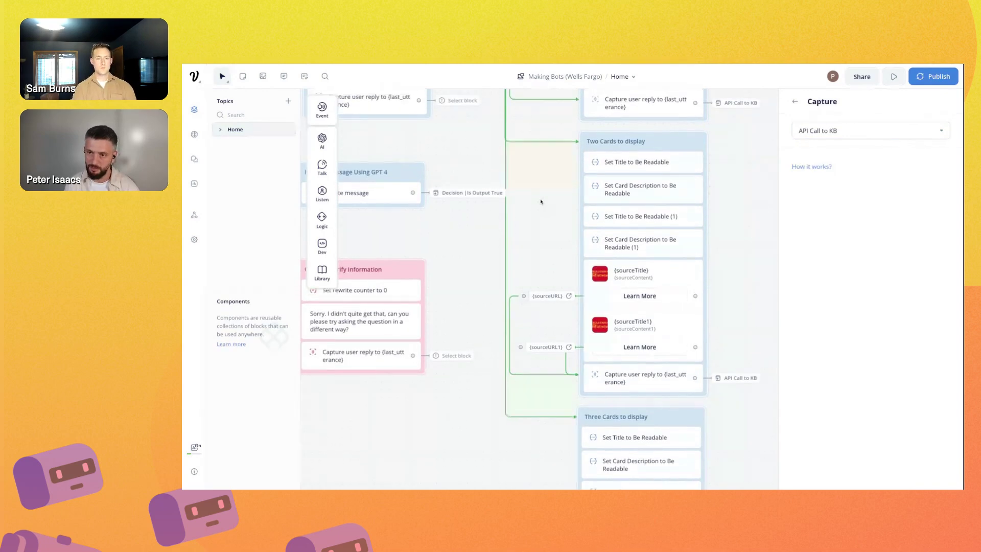
scroll(453, 152, "up", 2)
scroll(453, 152, "left", 2)
left_click(509, 168)
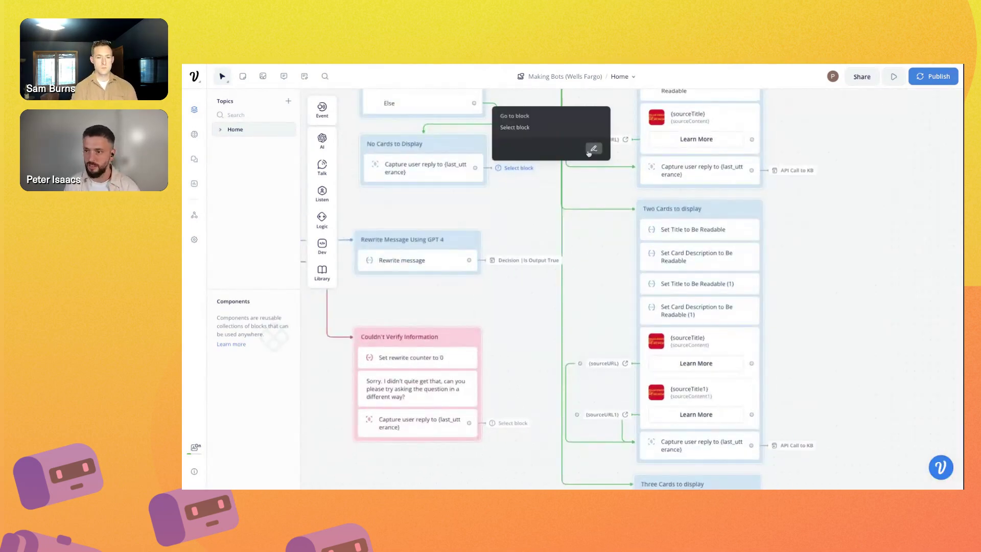
left_click(592, 149)
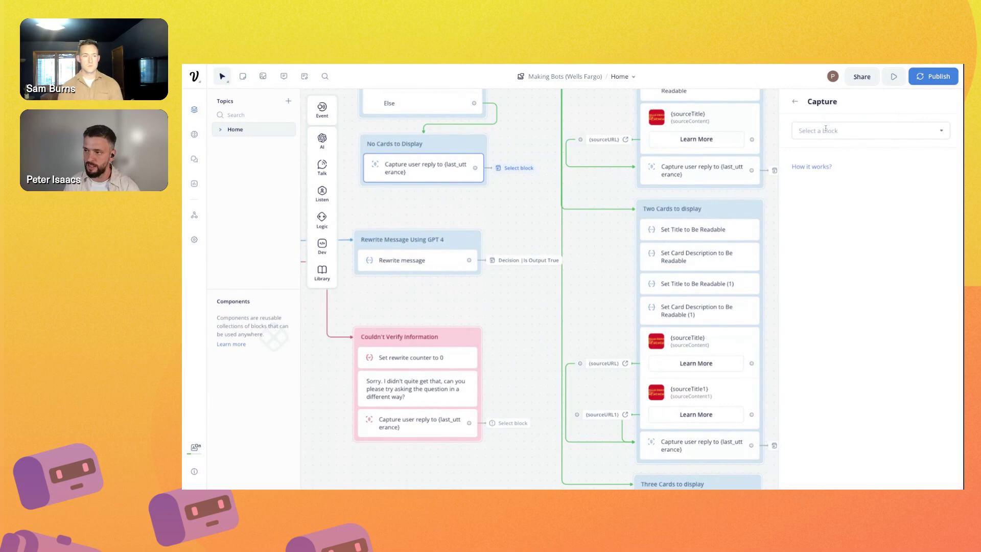
left_click(826, 130)
type("api")
mouse_move(817, 173)
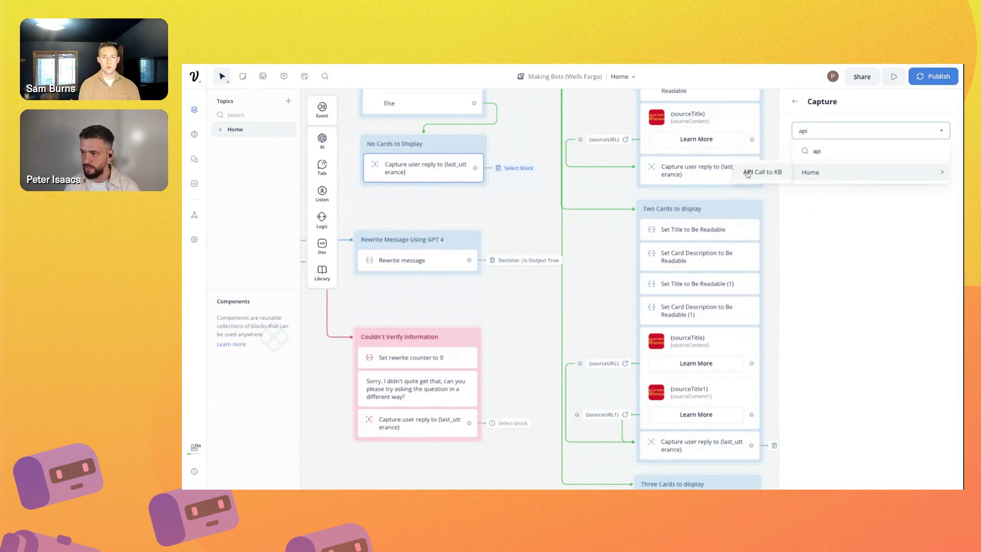
left_click(756, 172)
left_click(503, 208)
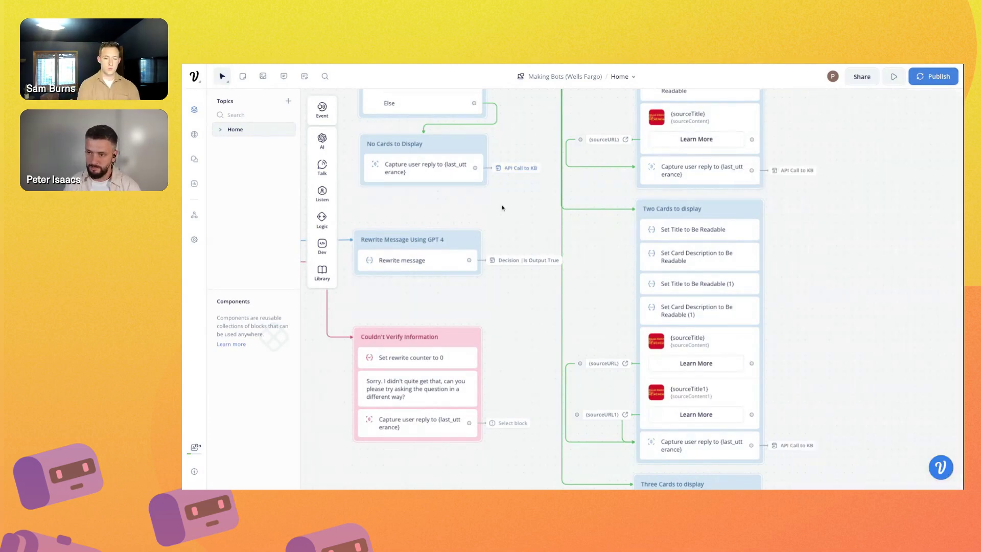
scroll(524, 222, "up", 3)
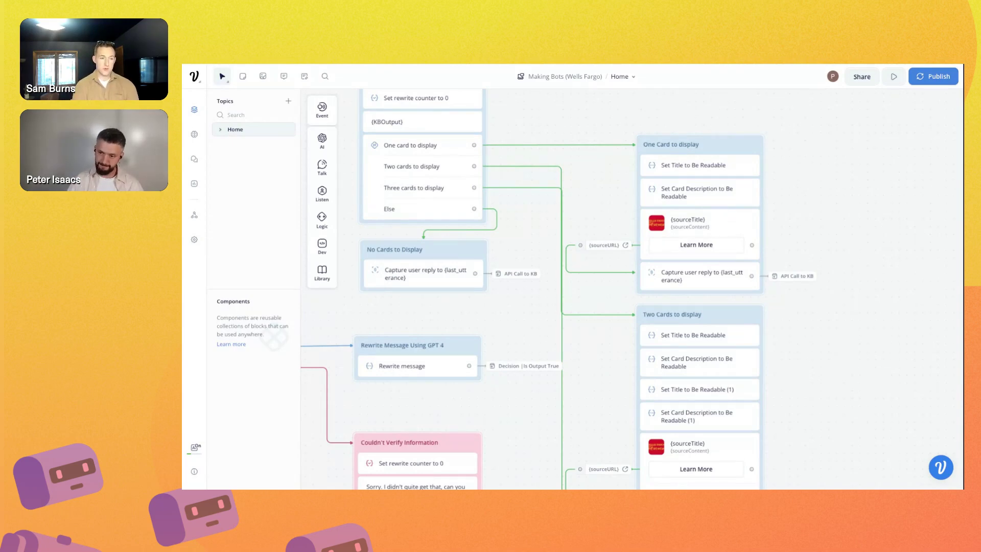
left_click(562, 348)
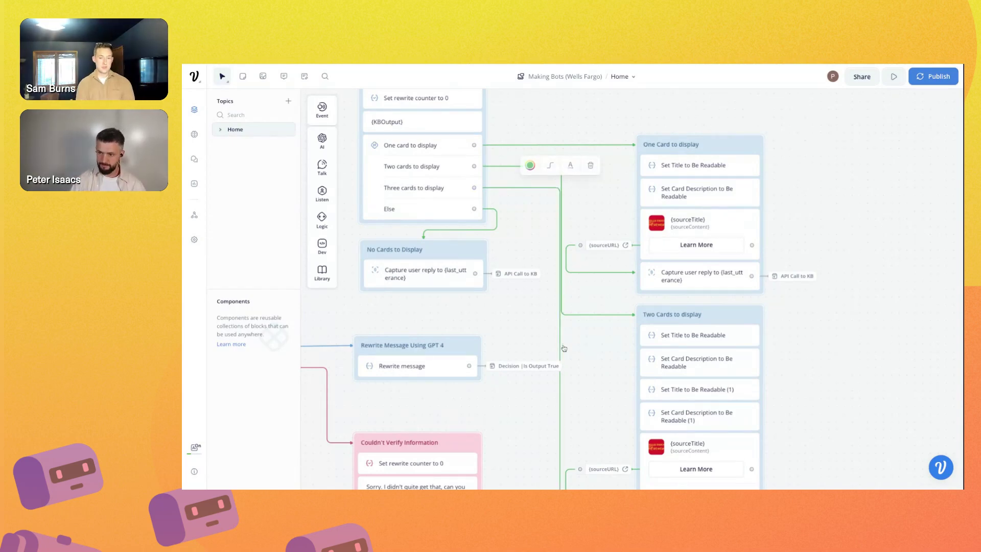
left_click(501, 331)
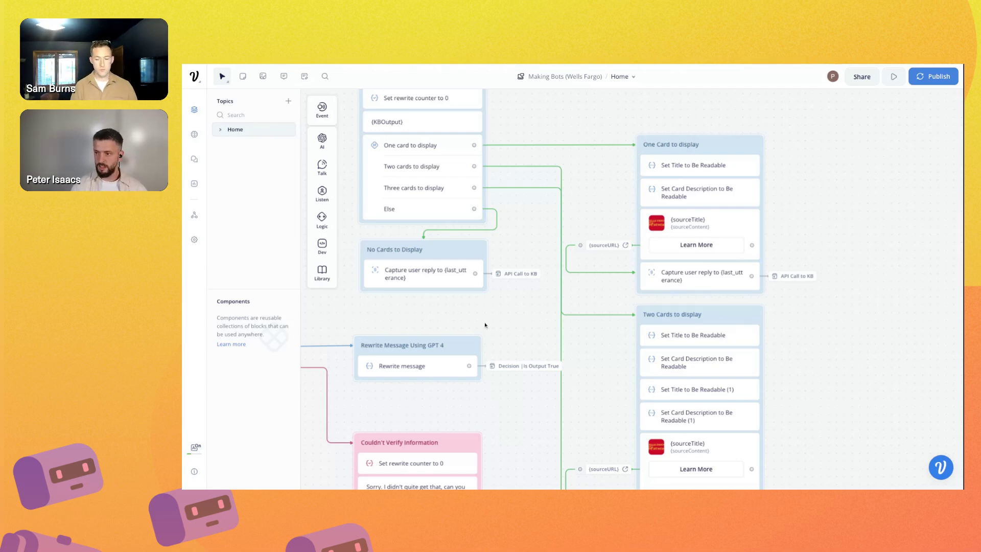
- Return to the start of the flow, open the prototype test view and copy the chat prototype's share link for testers
scroll(485, 325, "down", 5)
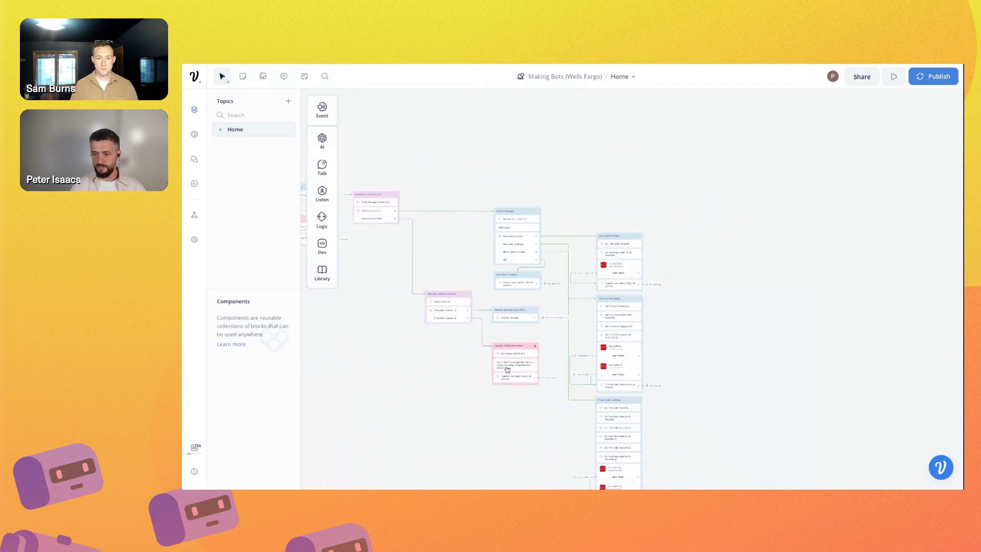
scroll(390, 383, "left", 10)
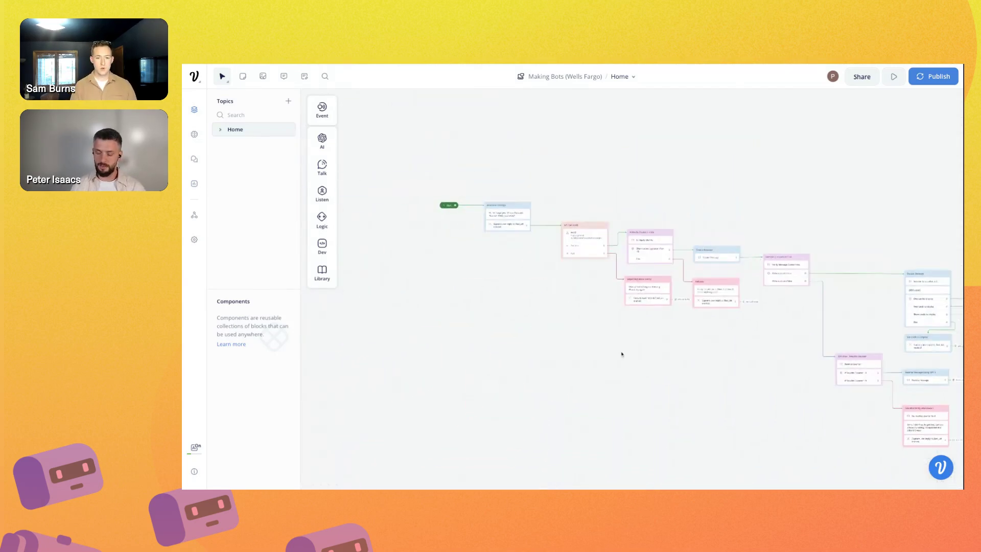
scroll(457, 268, "up", 5)
scroll(443, 228, "up", 4)
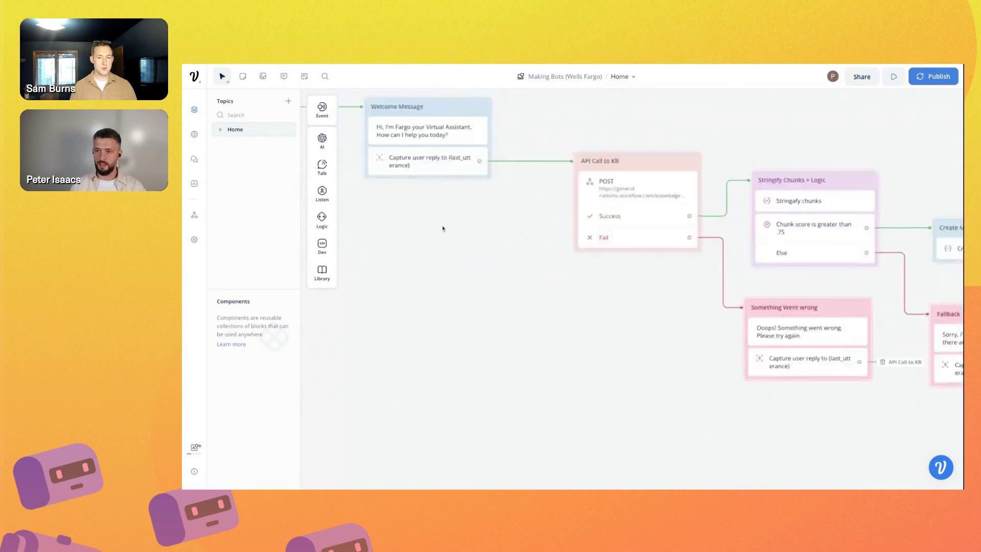
scroll(442, 228, "left", 4)
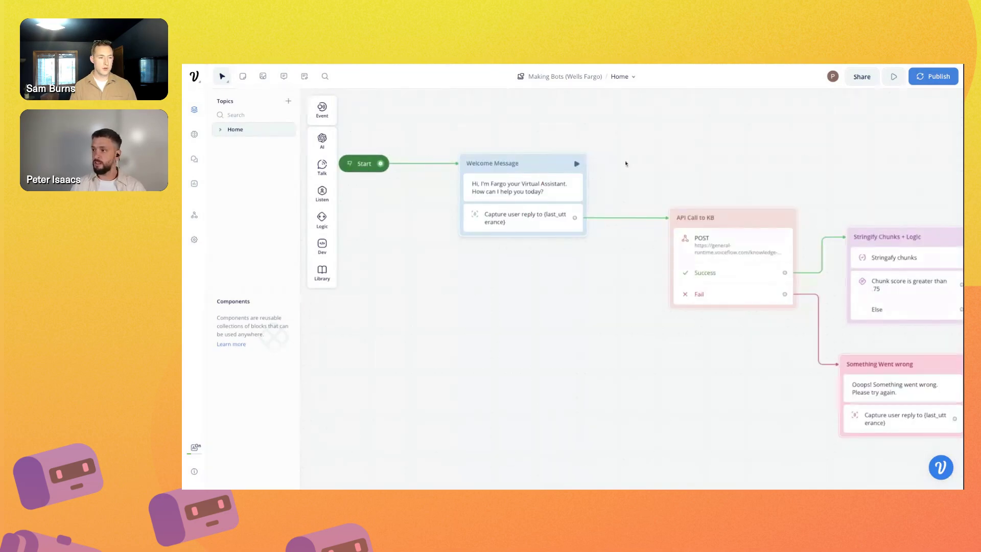
left_click(898, 78)
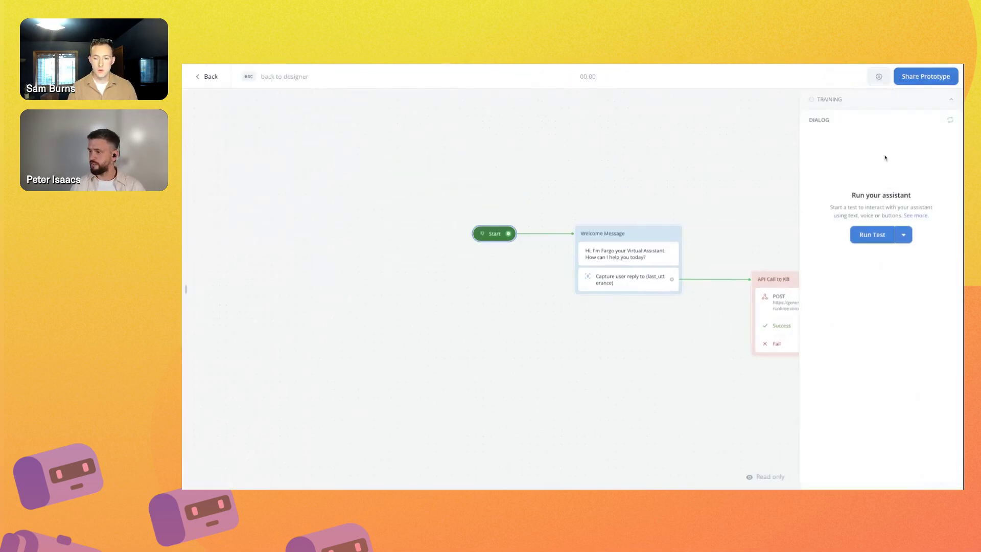
left_click(919, 77)
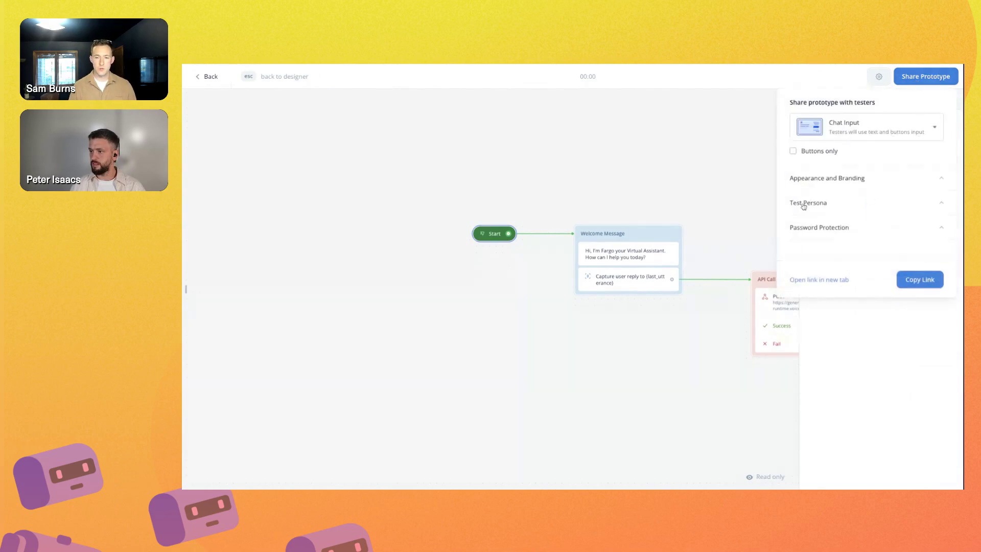
left_click(919, 279)
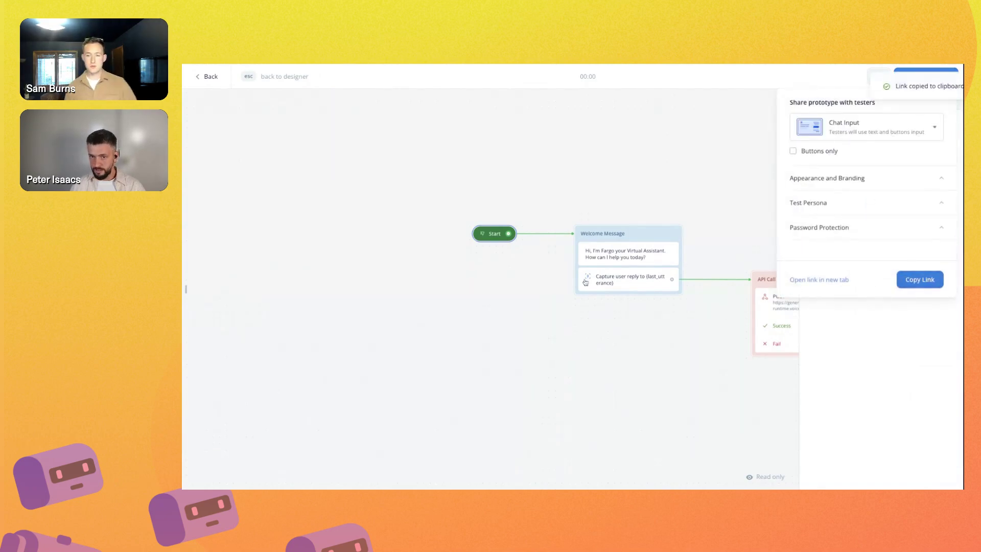
left_click(443, 329)
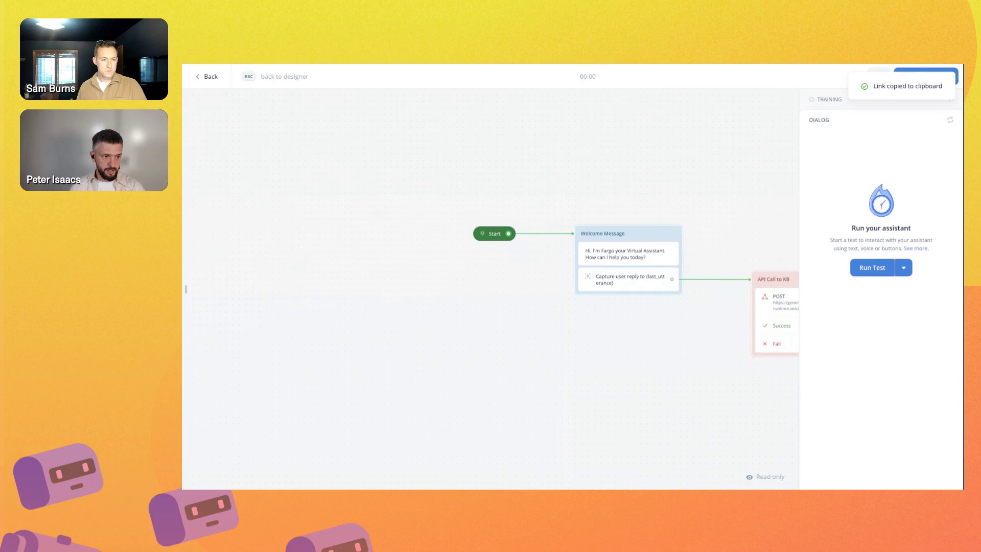
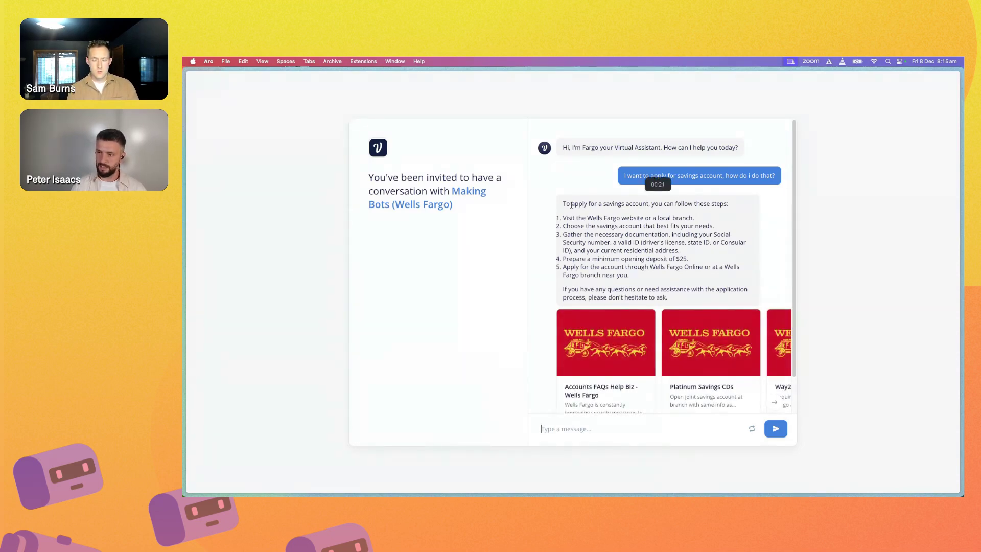
- Review the chatbot's step-by-step answer on applying for a savings account and the source cards below it
left_click_drag(572, 204, 728, 203)
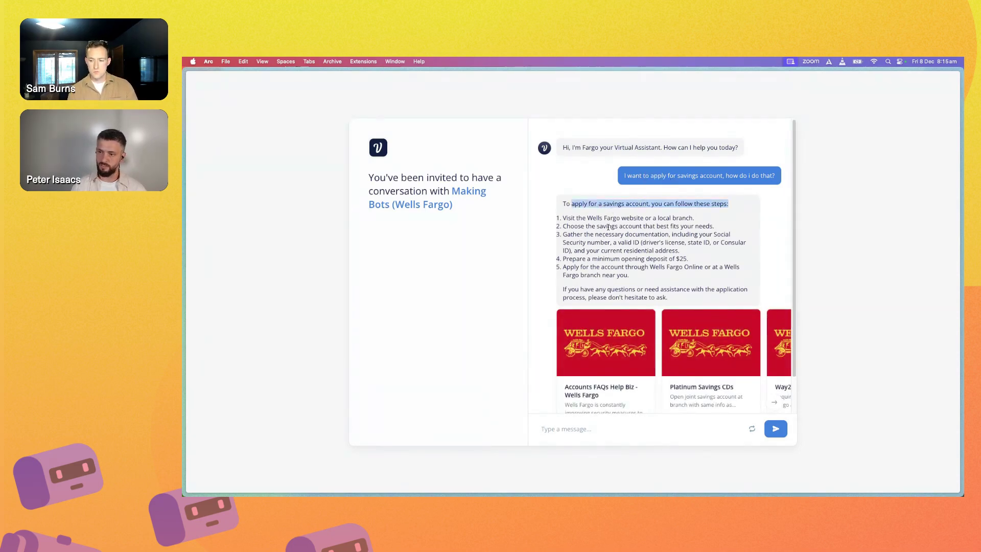
left_click_drag(583, 219, 650, 286)
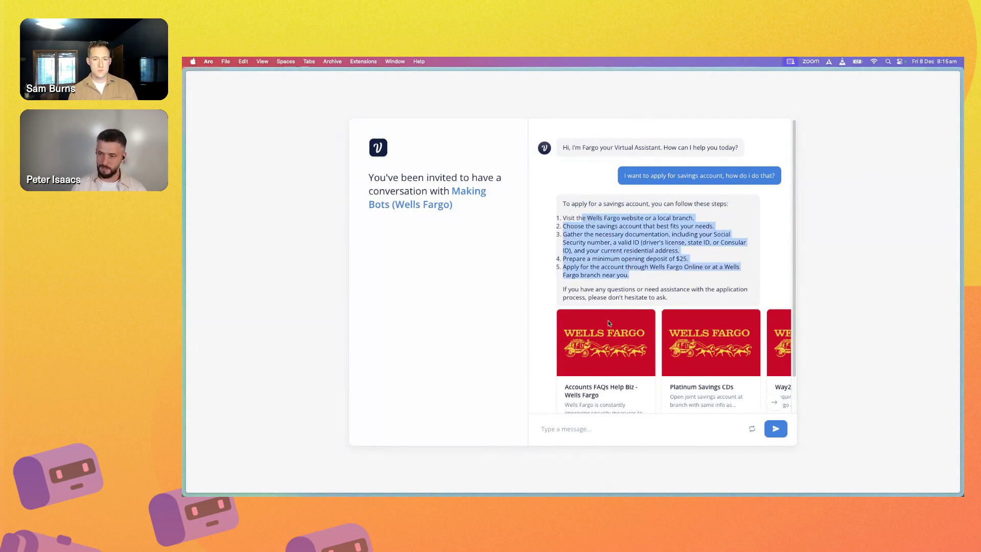
scroll(629, 333, "down", 1)
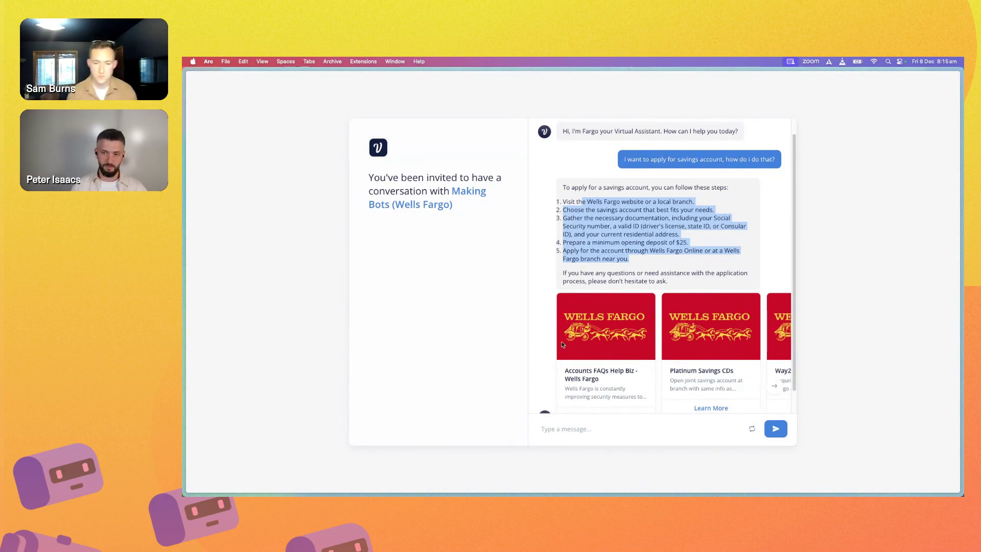
left_click(389, 270)
- Return to the flow designer and insert the Add Hallucination library block, wired between Create Message and Decision | Is Output True
mouse_move(187, 276)
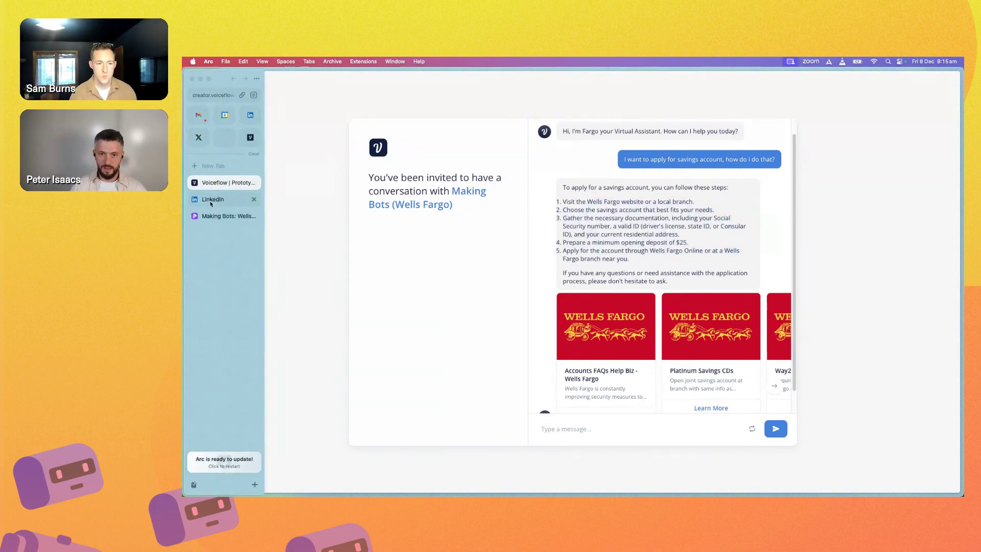
left_click(250, 139)
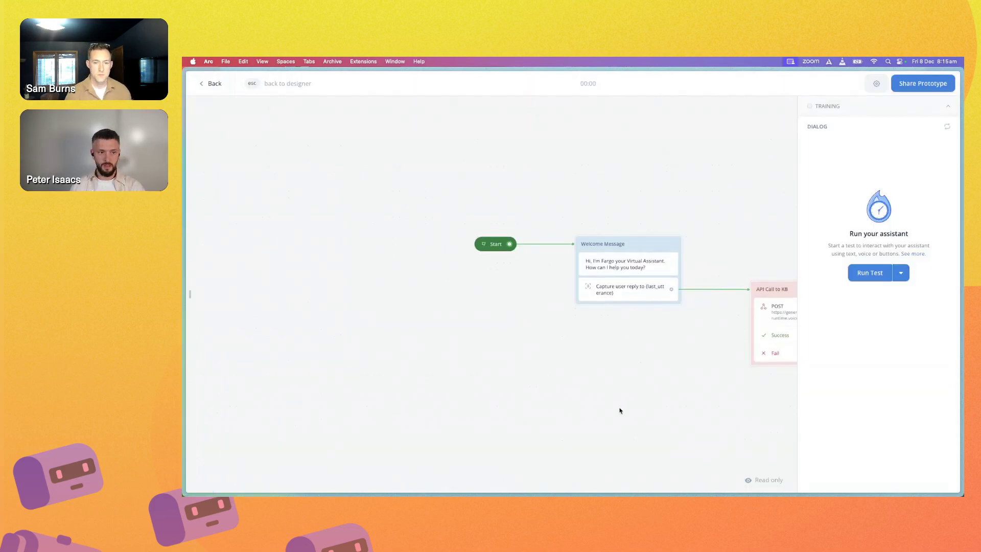
key("Escape")
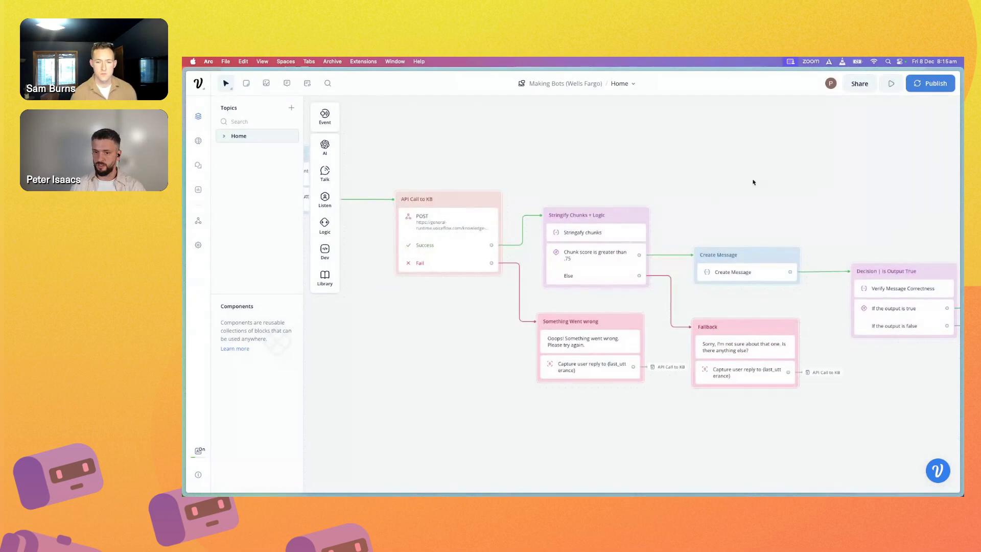
scroll(754, 182, "right", 5)
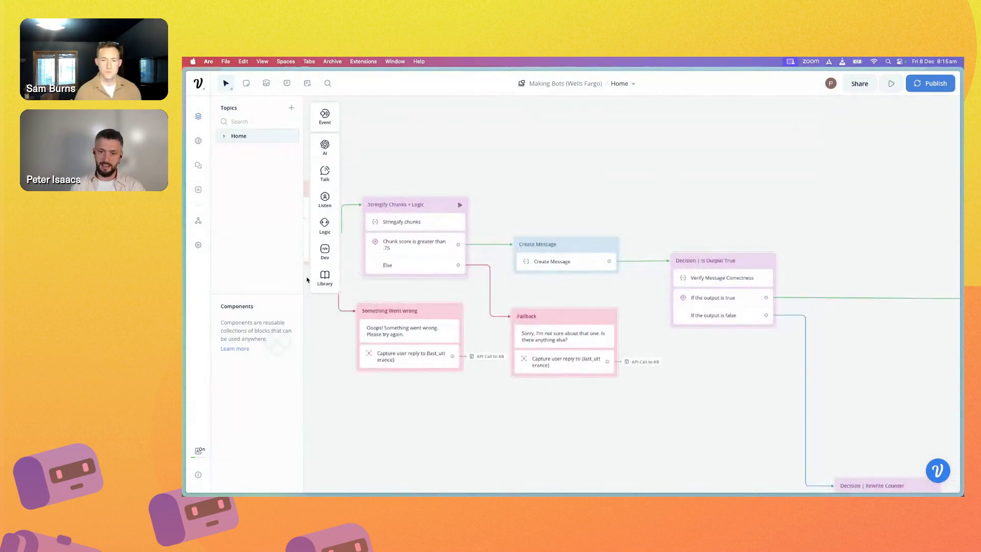
left_click(325, 279)
left_click_drag(378, 338, 720, 158)
left_click_drag(609, 262, 664, 174)
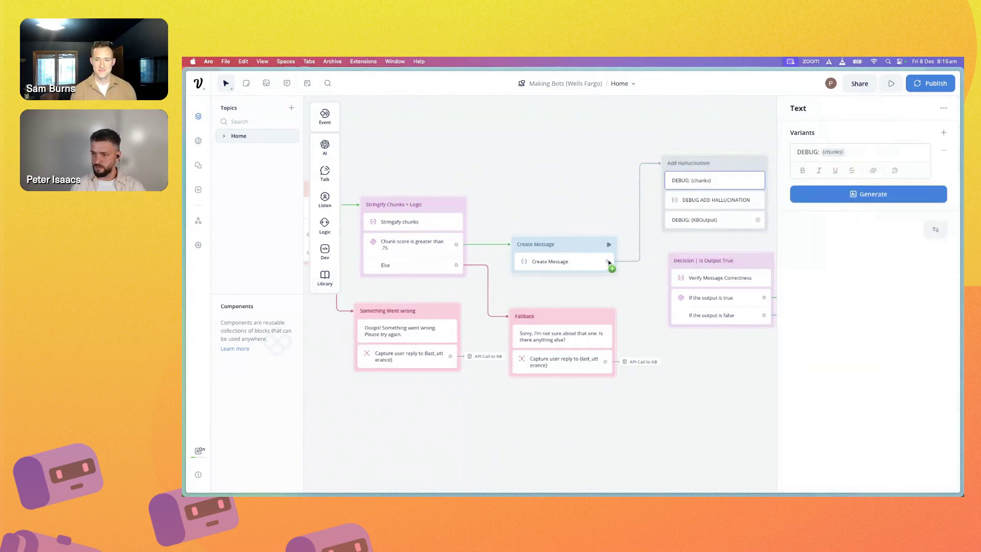
left_click_drag(758, 220, 651, 252)
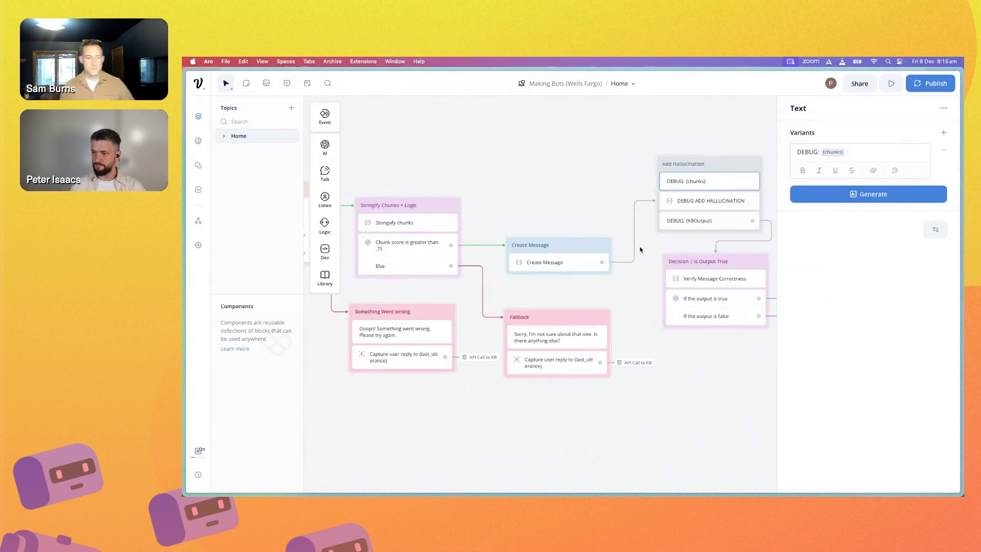
- Inspect the DEBUG ADD HALLUCINATION set step and the {KBOutput} debug message in the Add Hallucination block
scroll(650, 252, "right", 2)
left_click(688, 202)
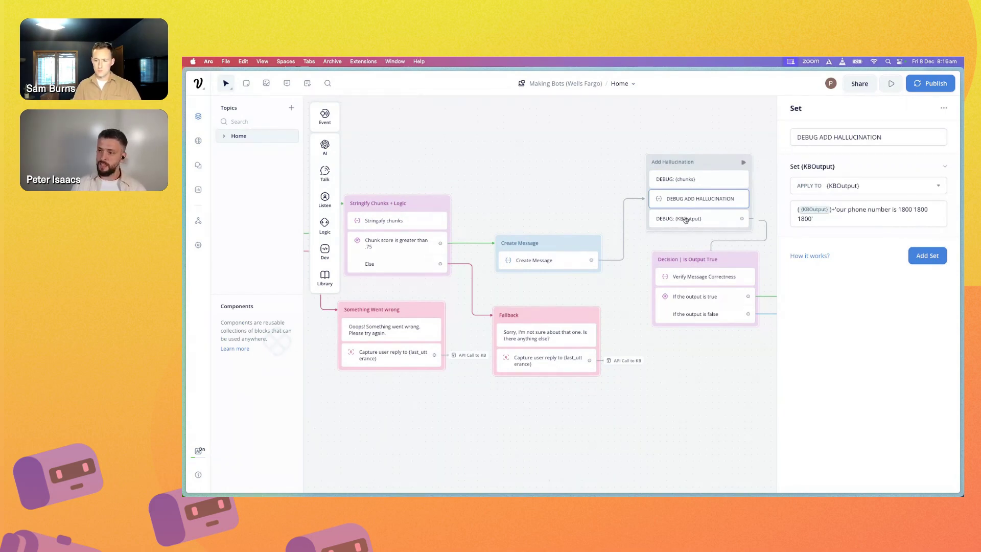
left_click(685, 219)
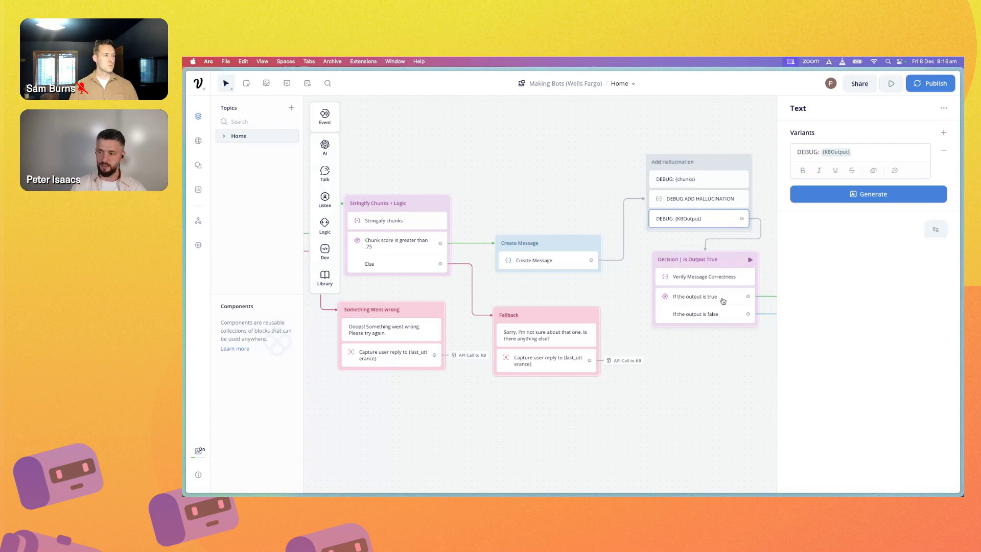
left_click(690, 372)
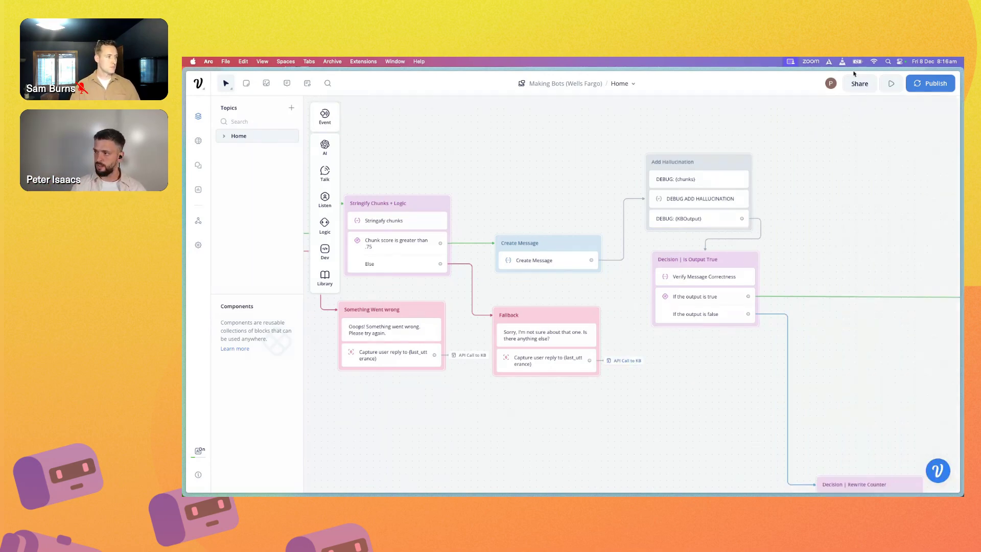
- Open the prototype test view and copy the share link of the updated chat prototype
left_click(891, 84)
left_click(916, 85)
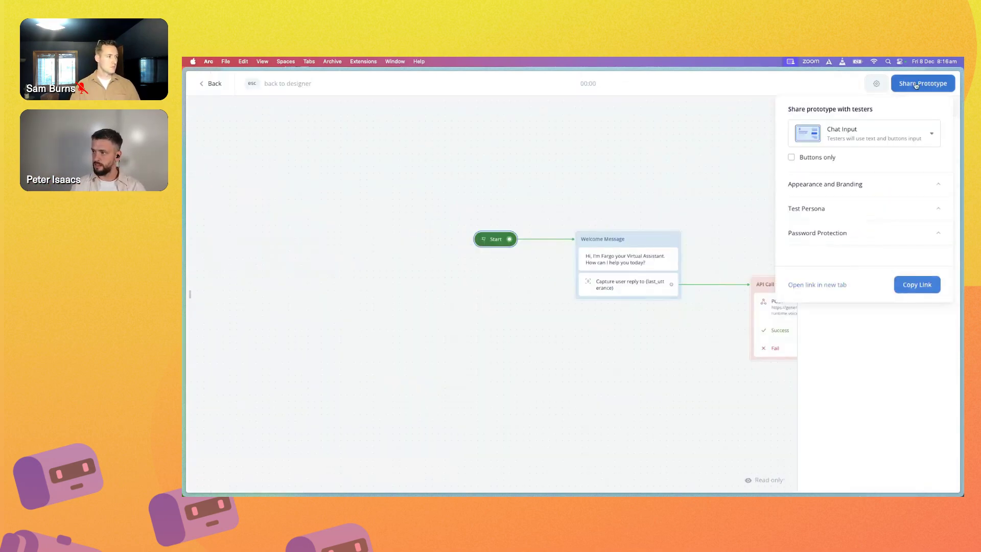
left_click(917, 285)
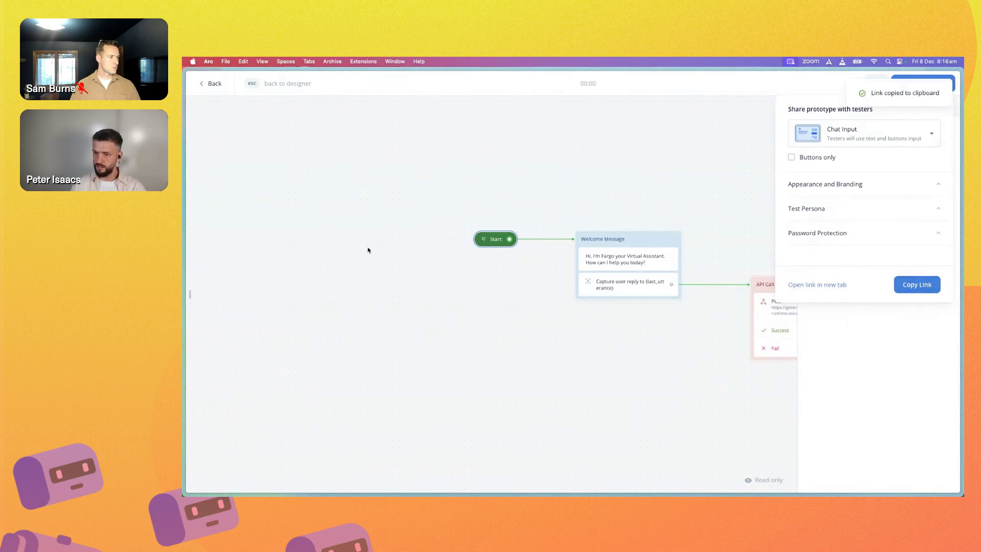
key("Escape")
- Load the copied share link in the existing prototype testing browser tab and start a new chat
left_click(217, 187)
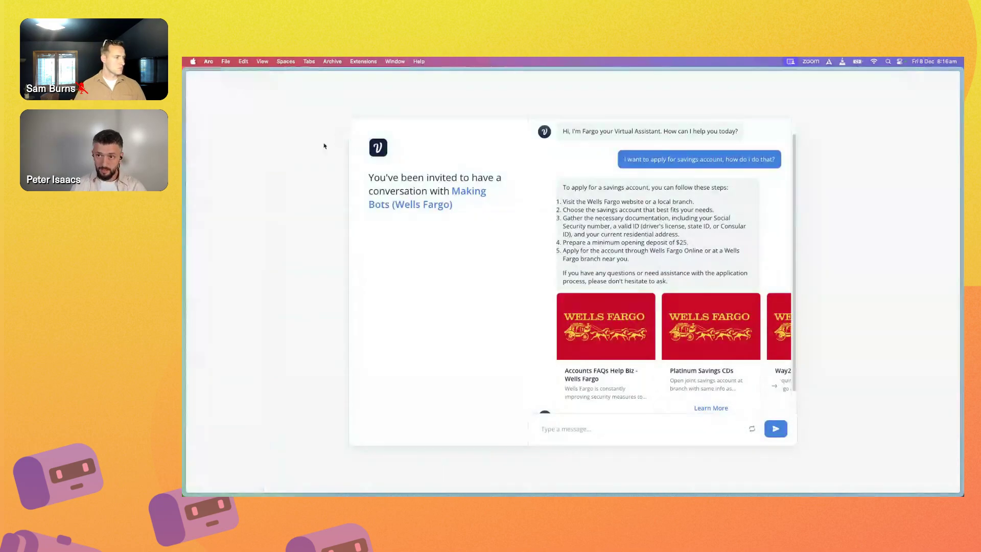
mouse_move(185, 153)
left_click(208, 95)
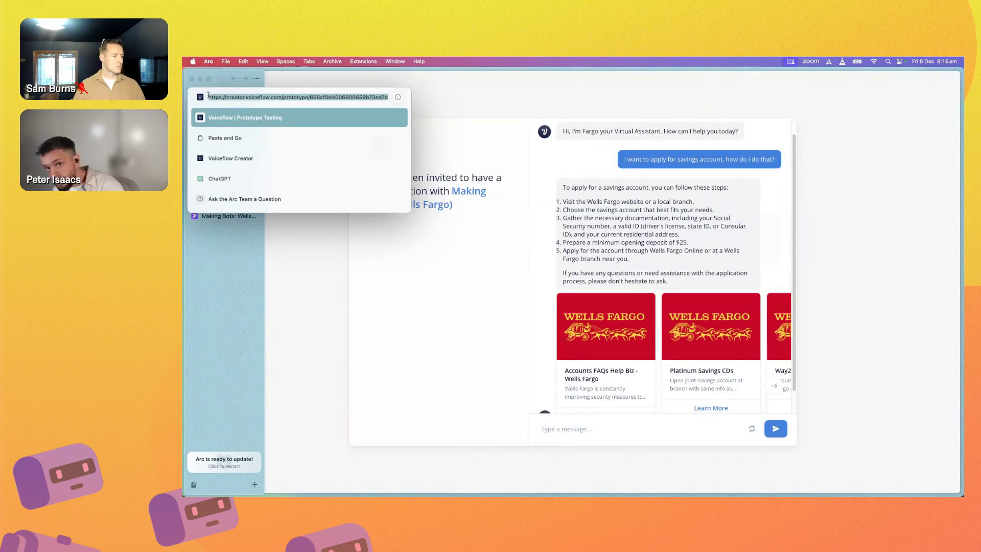
key("super+v")
key("Return")
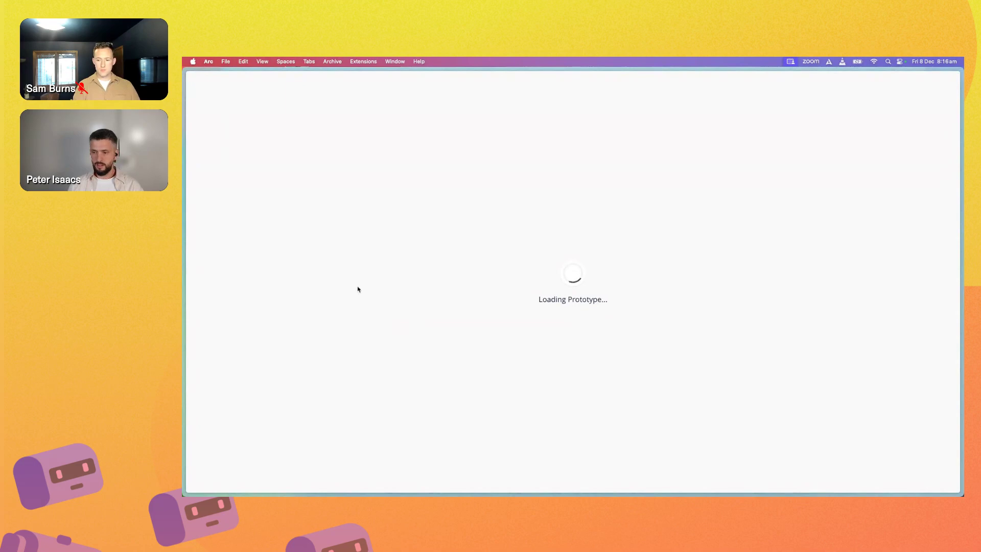
left_click(419, 239)
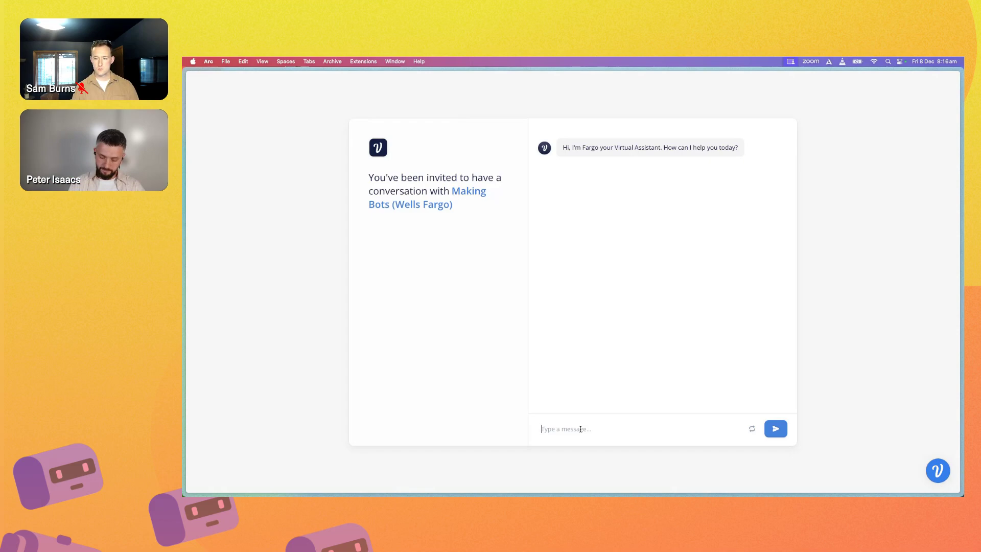
- Begin the chat message with "My daughter recently turned 13. She got $50 from her grandma (and she also got a toy pony)"
type("My daugh")
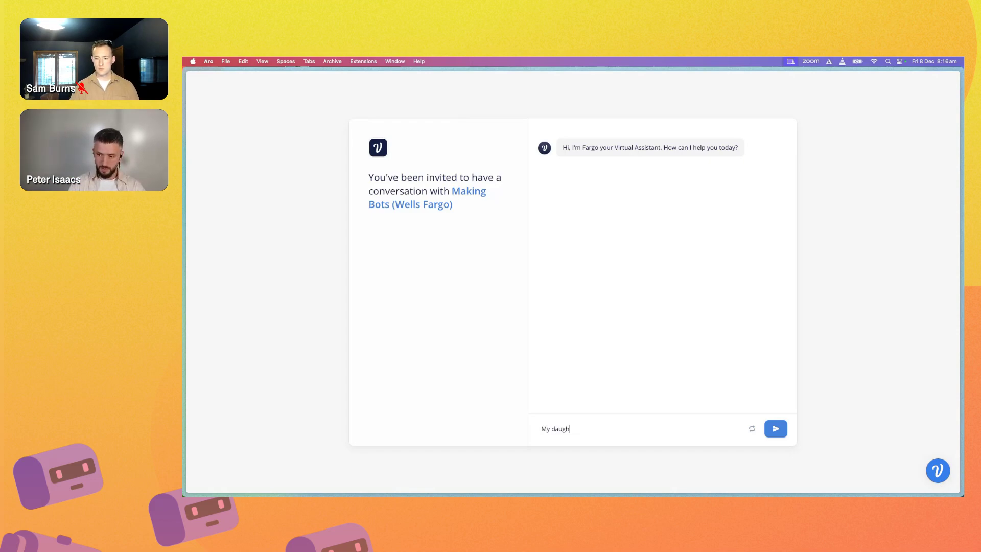
type("ter recently tur")
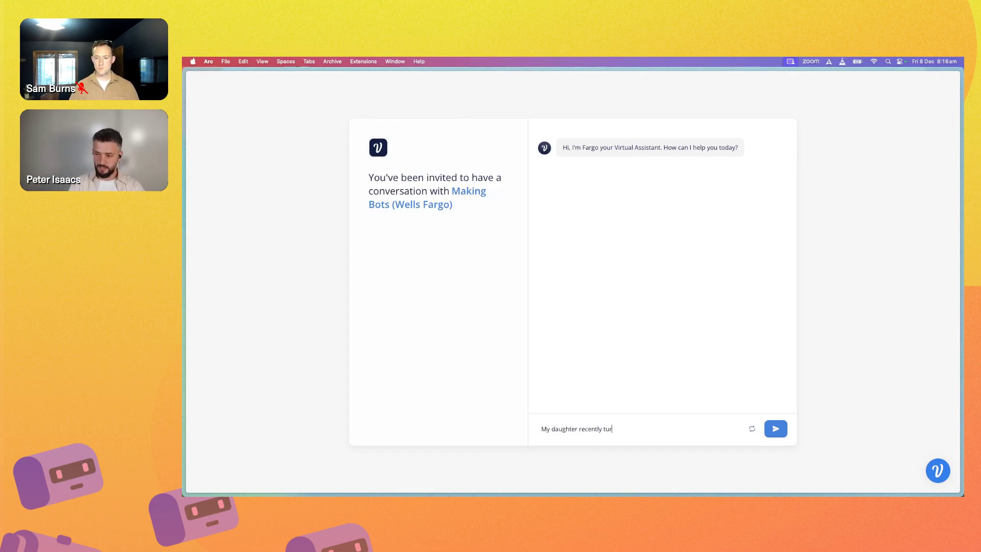
type("ned 13. ")
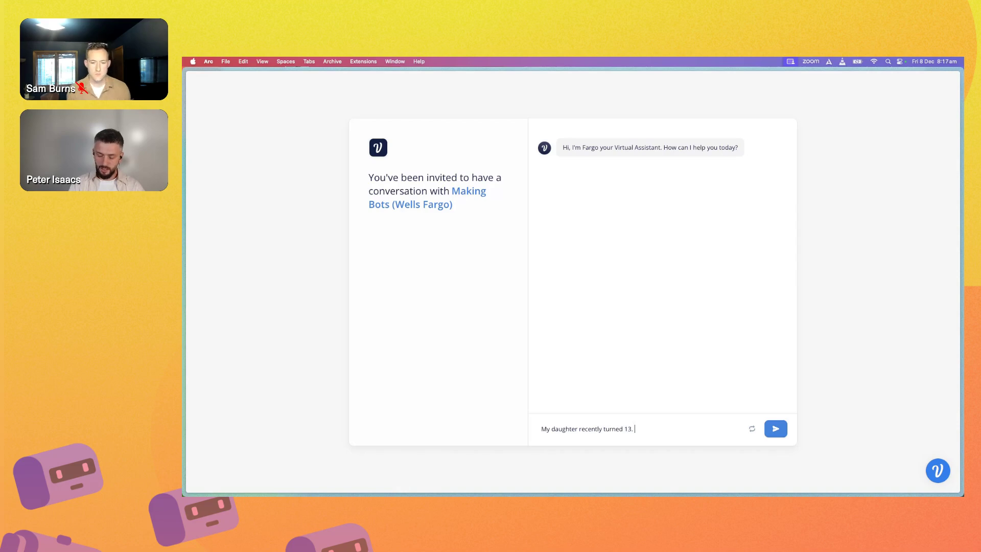
type("She got $50")
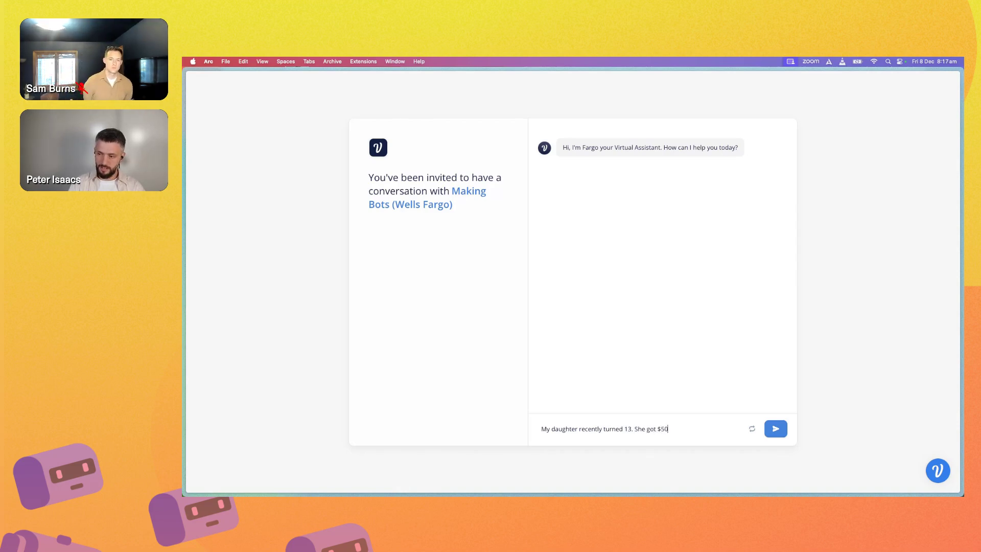
type(" from her grandma.")
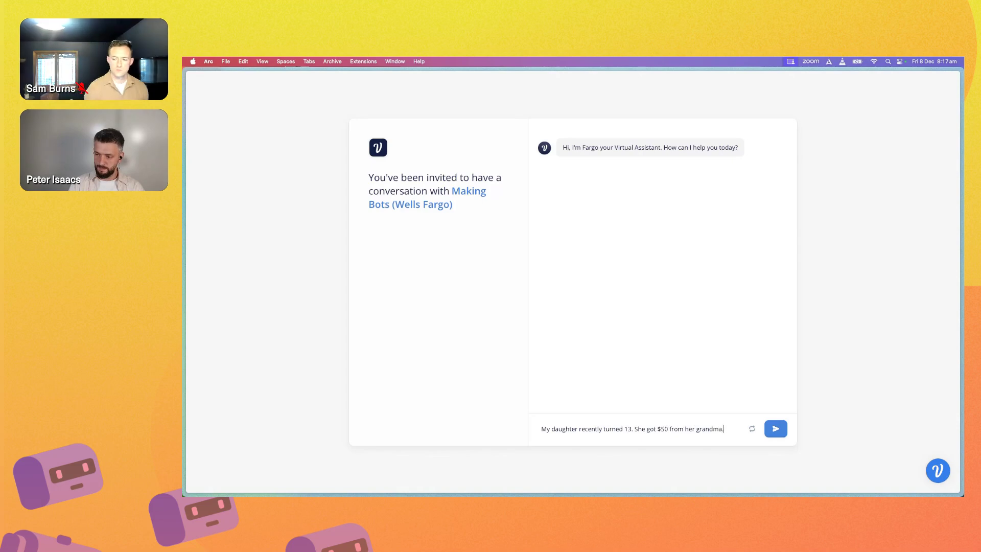
key("BackSpace")
type("(and she also got a toy pony)")
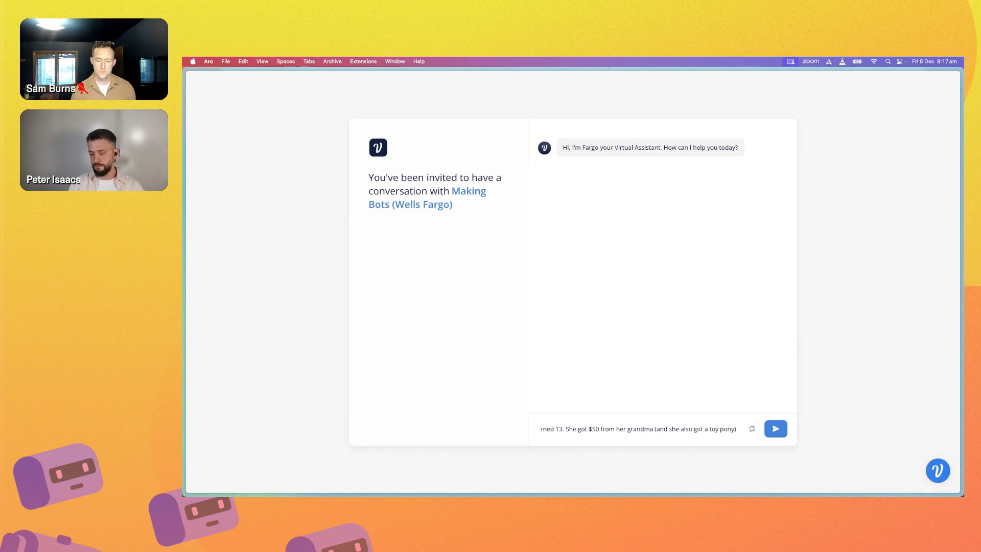
- Complete the message with ". her grandma wants her to learn the value of savings with that $50. Do you have anything to help?" and send it
type(". her grandma wants her")
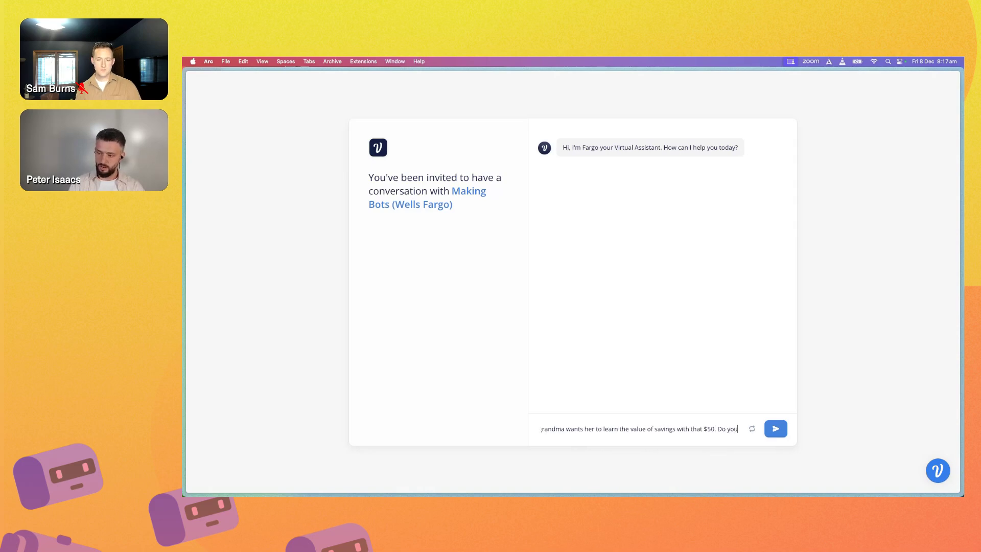
type("ything to help?")
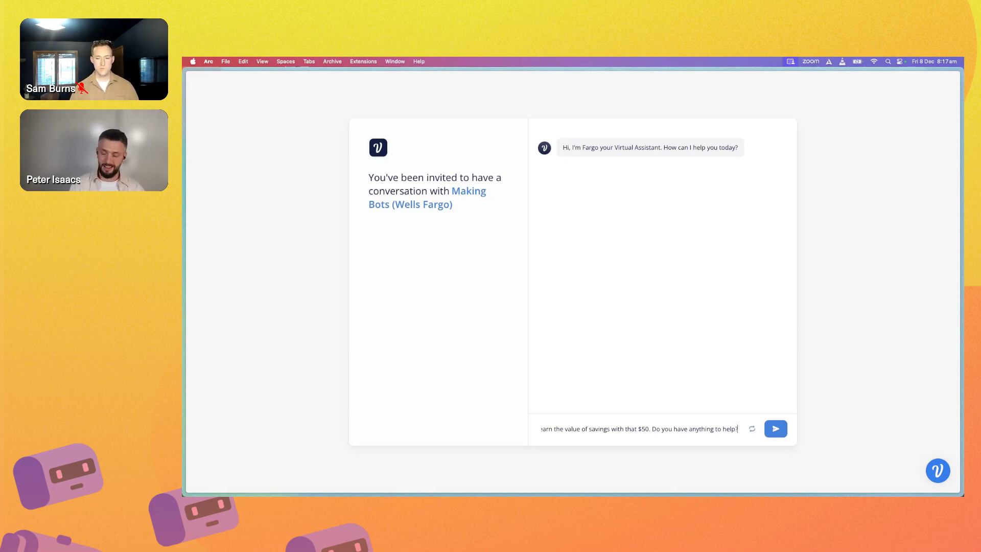
key("Return")
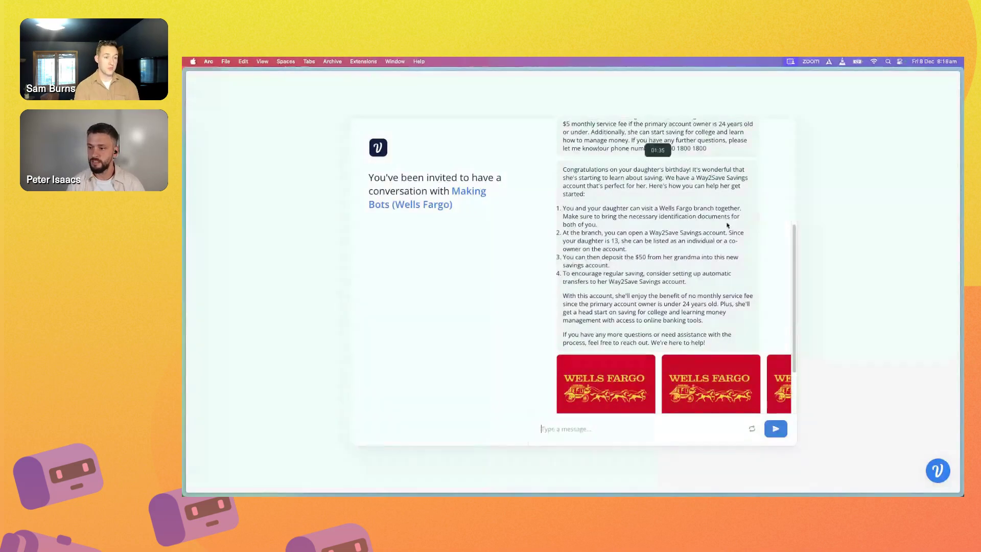
- Compare the phone number sentence at the end of the debug answer with the closing lines of the rewritten answer
scroll(728, 225, "up", 3)
scroll(659, 229, "up", 4)
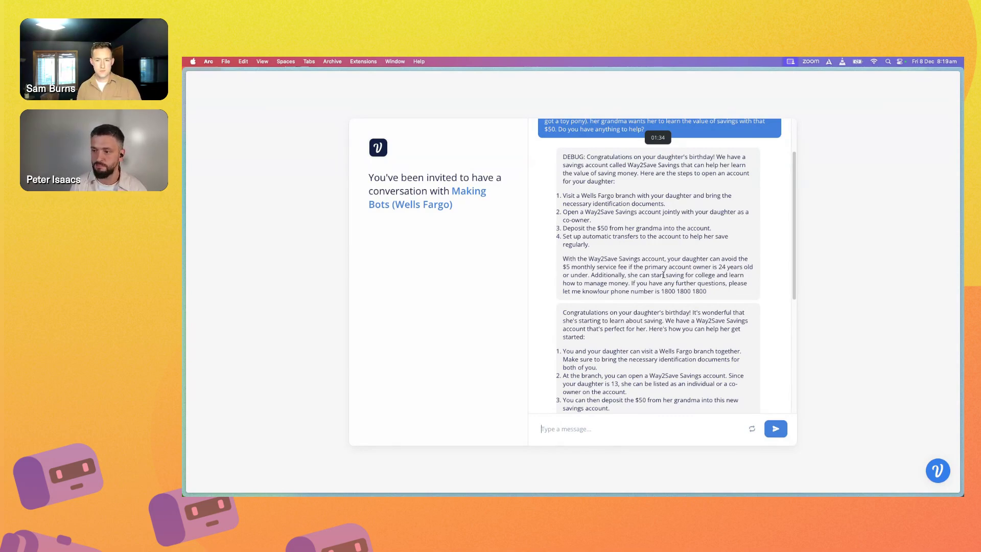
left_click_drag(600, 291, 722, 298)
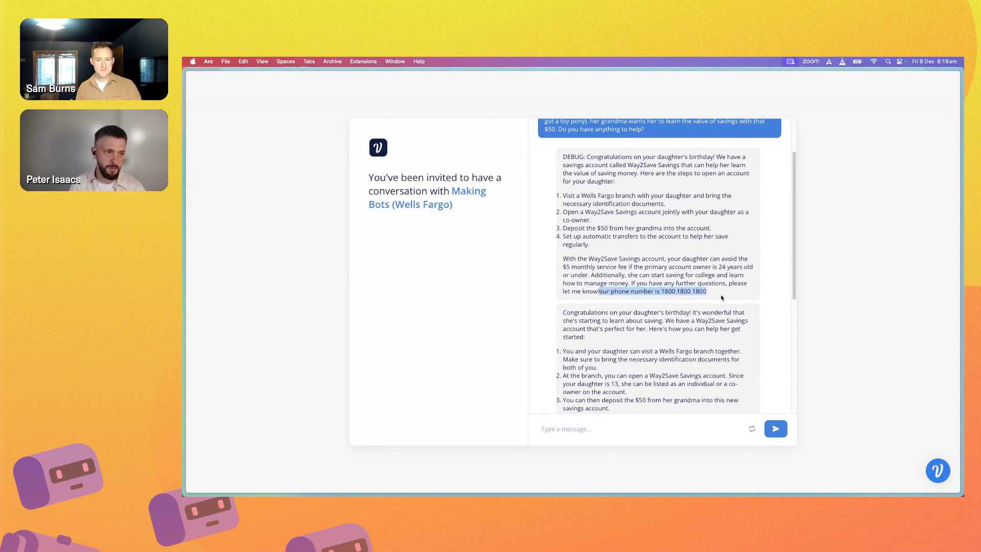
scroll(722, 298, "down", 5)
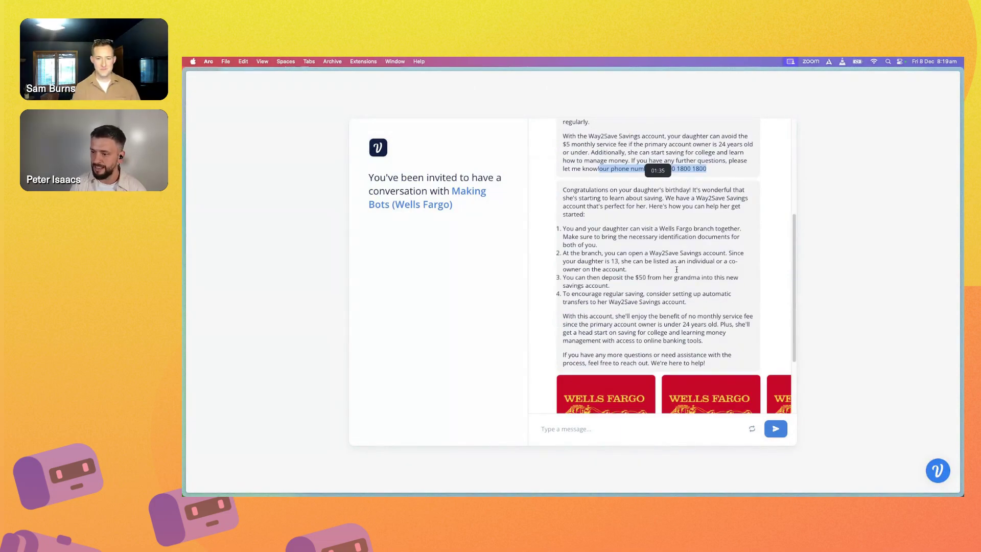
scroll(650, 256, "down", 1)
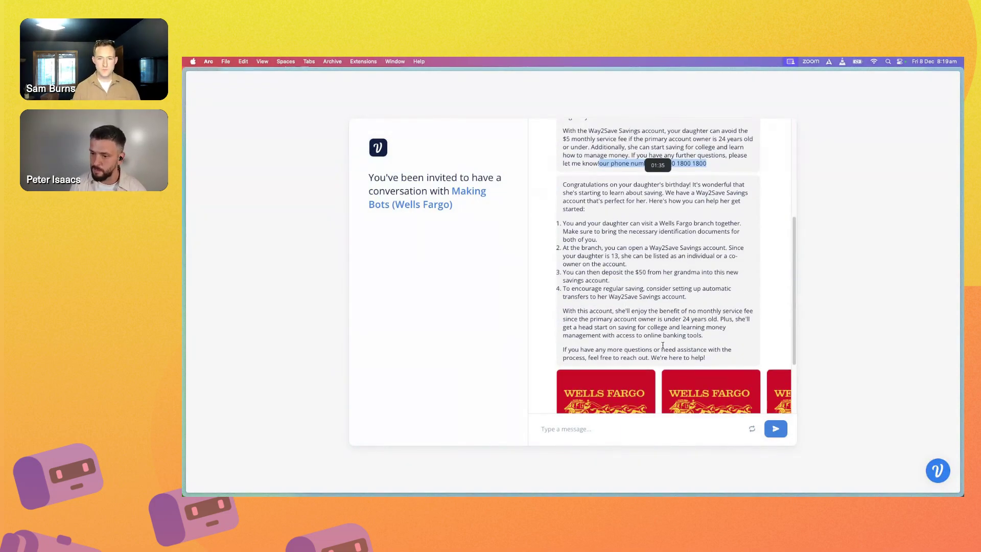
left_click_drag(576, 350, 696, 357)
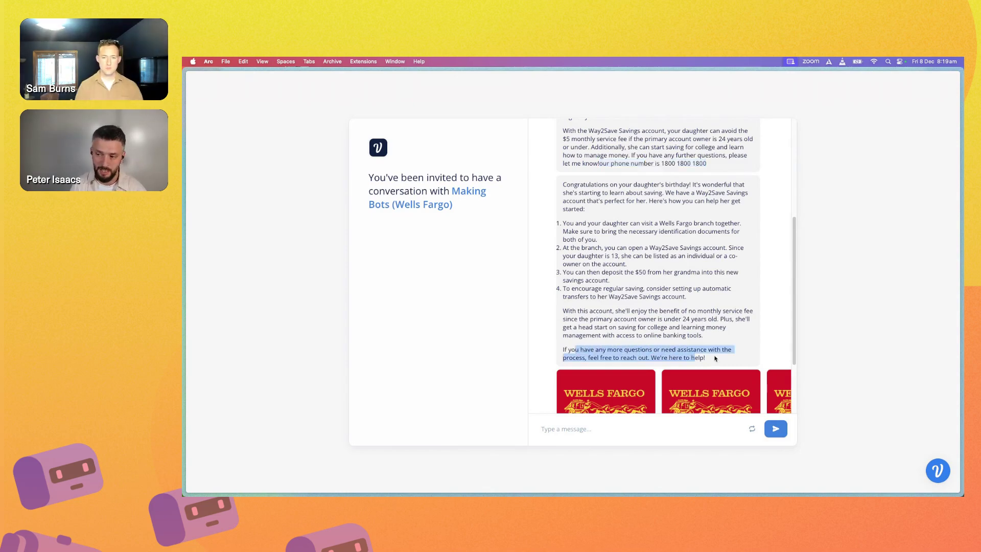
left_click(713, 359)
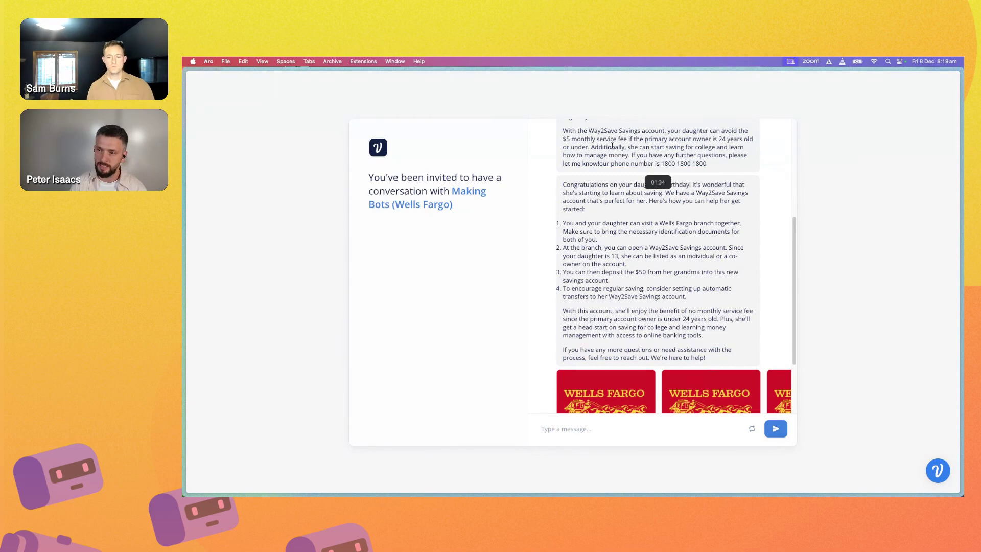
left_click_drag(602, 164, 687, 170)
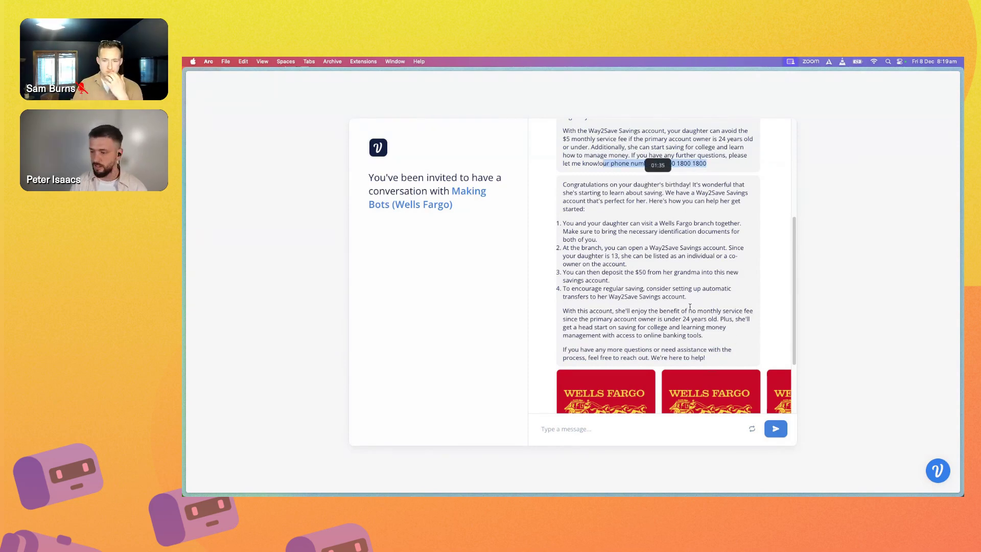
left_click(720, 358)
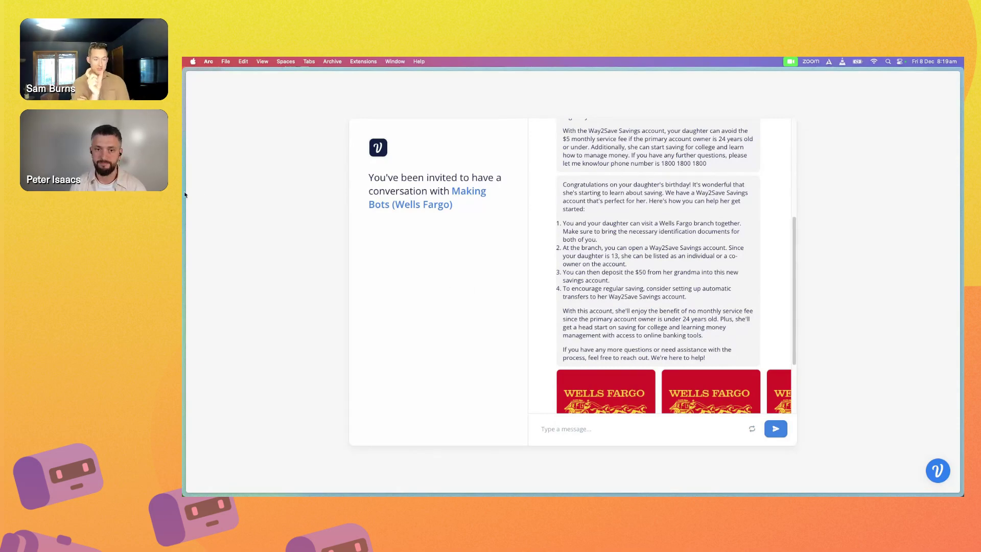
- Return to the Making Bots (Wells Fargo) project and set the Rewrite message step's model to GPT-3.5 Turbo (ChatGPT)
mouse_move(184, 194)
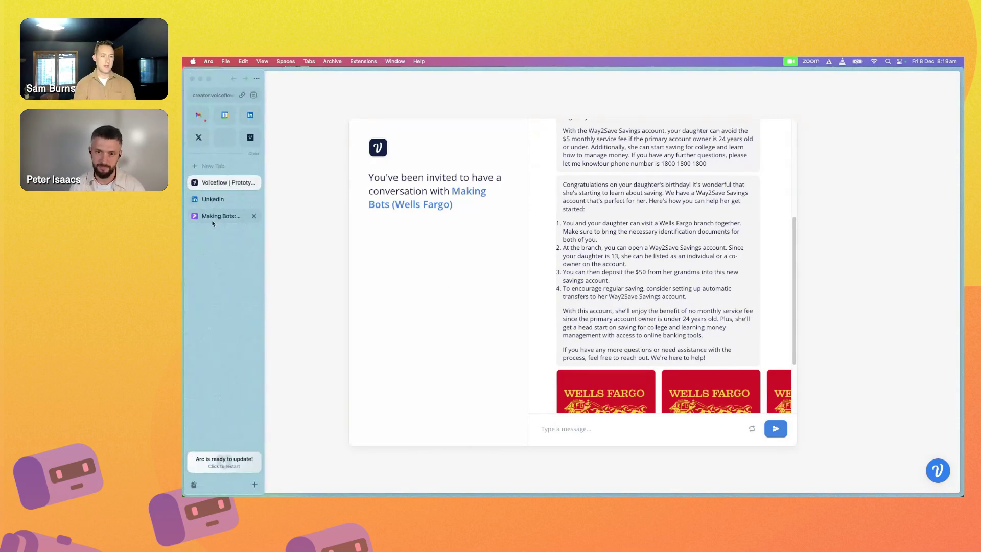
left_click(246, 138)
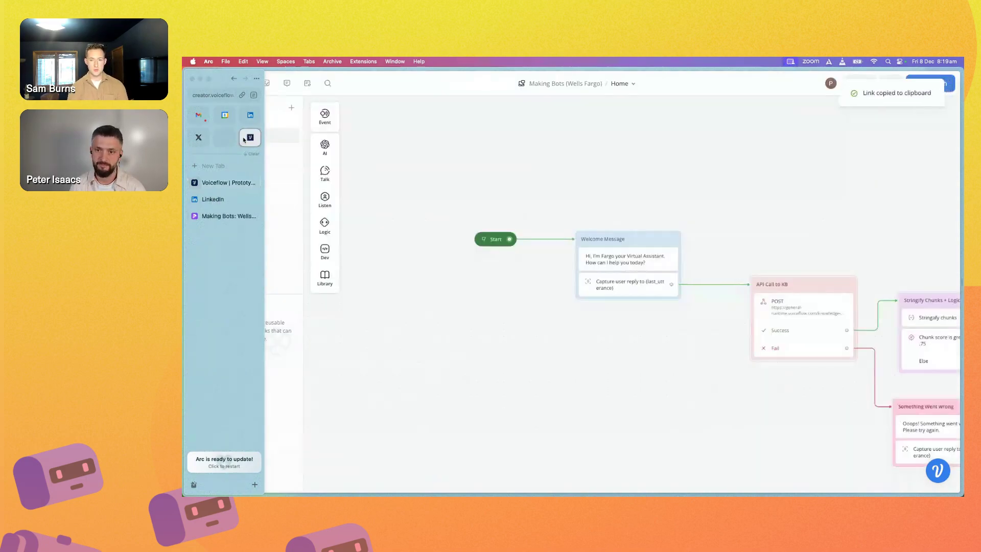
scroll(738, 434, "right", 15)
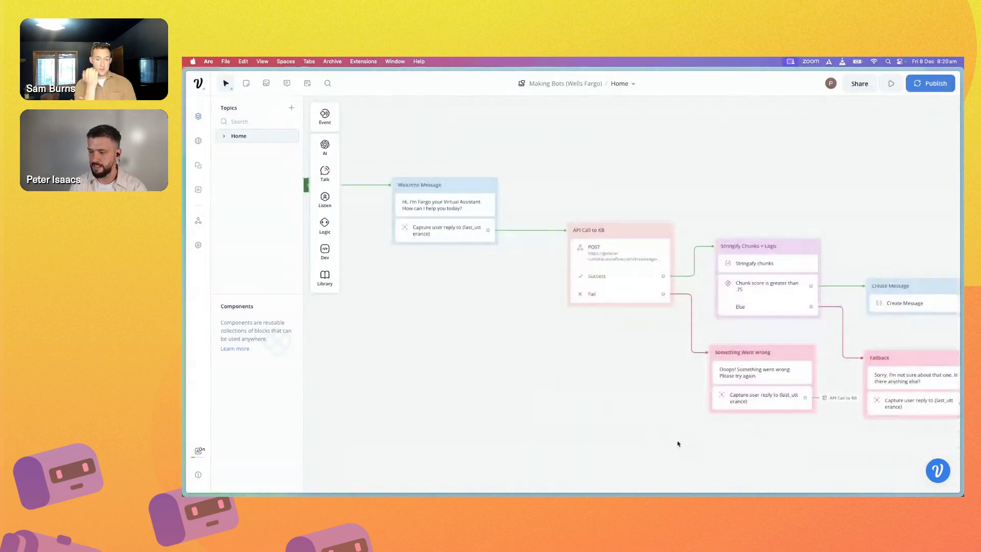
scroll(530, 380, "right", 3)
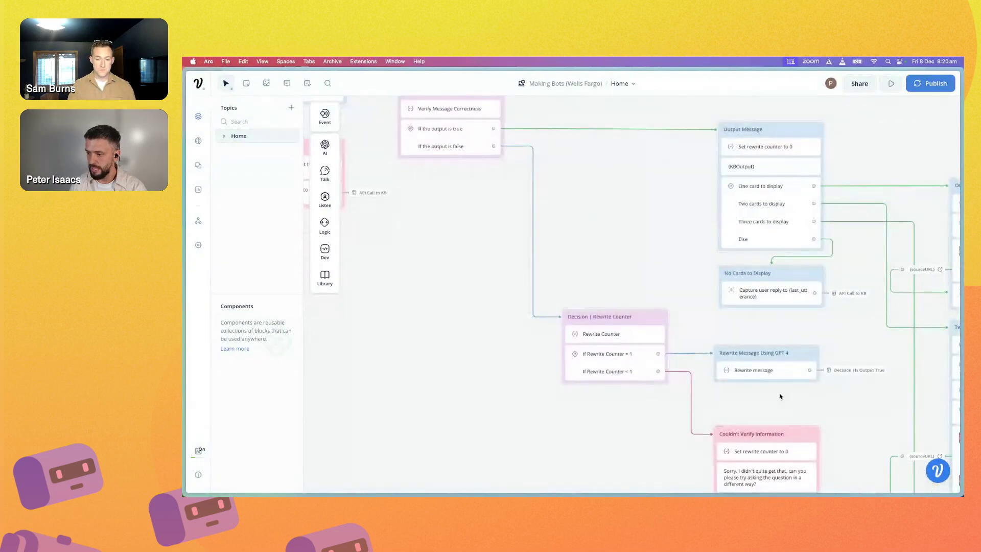
left_click(747, 374)
scroll(870, 360, "down", 10)
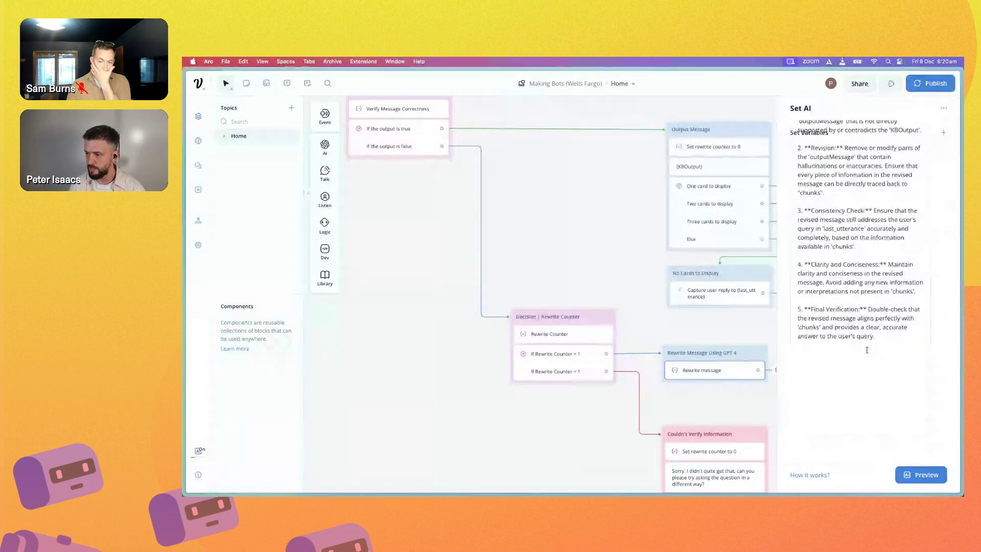
left_click(836, 321)
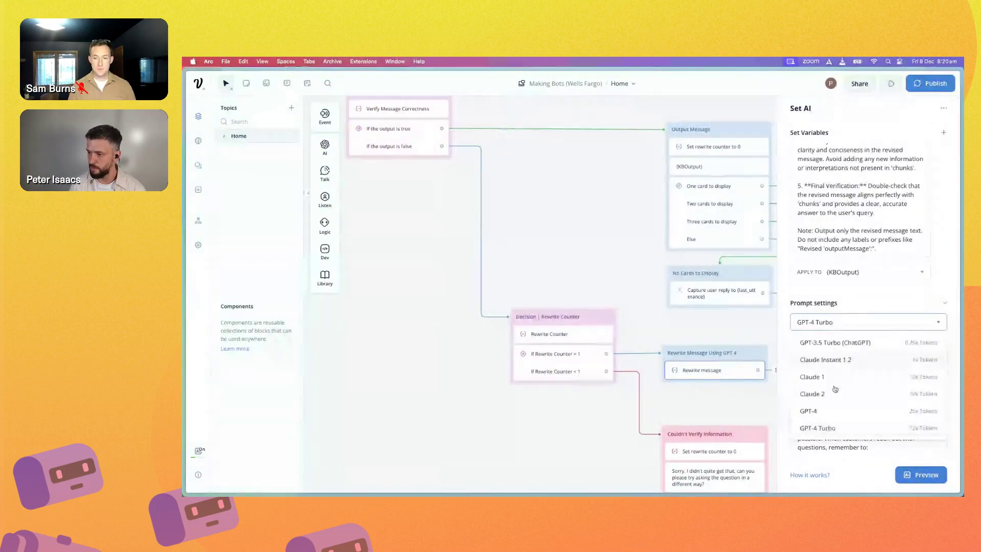
left_click(817, 339)
left_click(552, 440)
- Open the prototype test view and copy its share link for testers
scroll(357, 317, "left", 2)
scroll(357, 317, "up", 2)
mouse_move(185, 306)
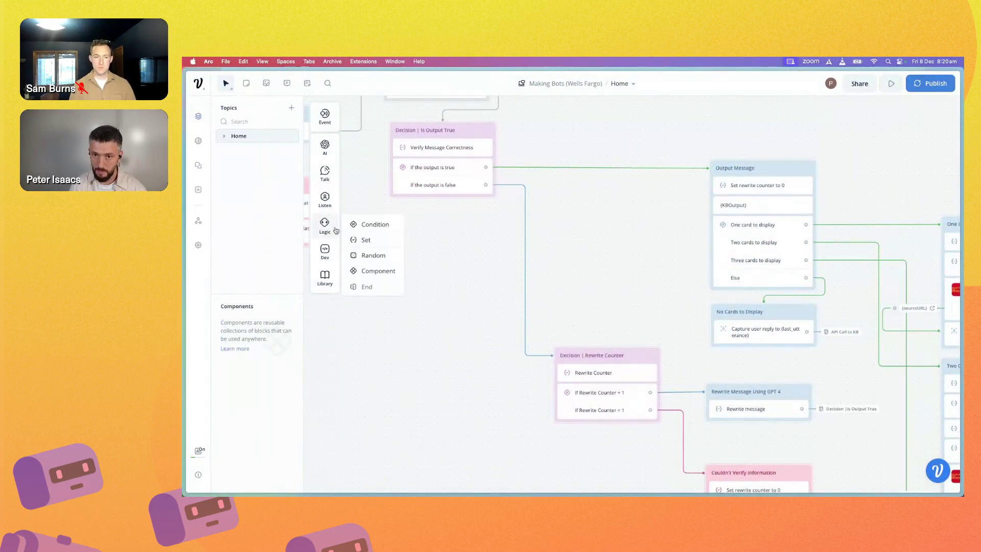
left_click(891, 83)
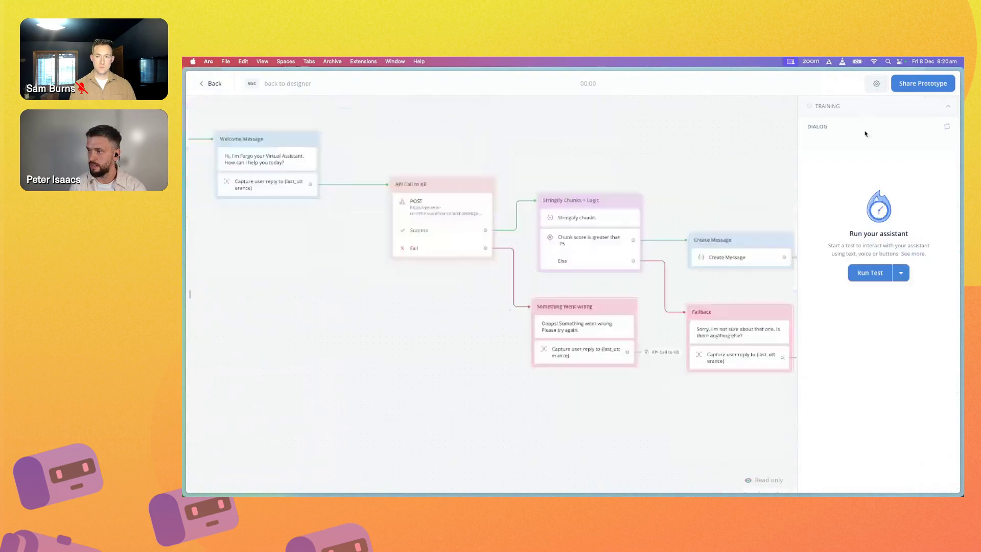
left_click(913, 84)
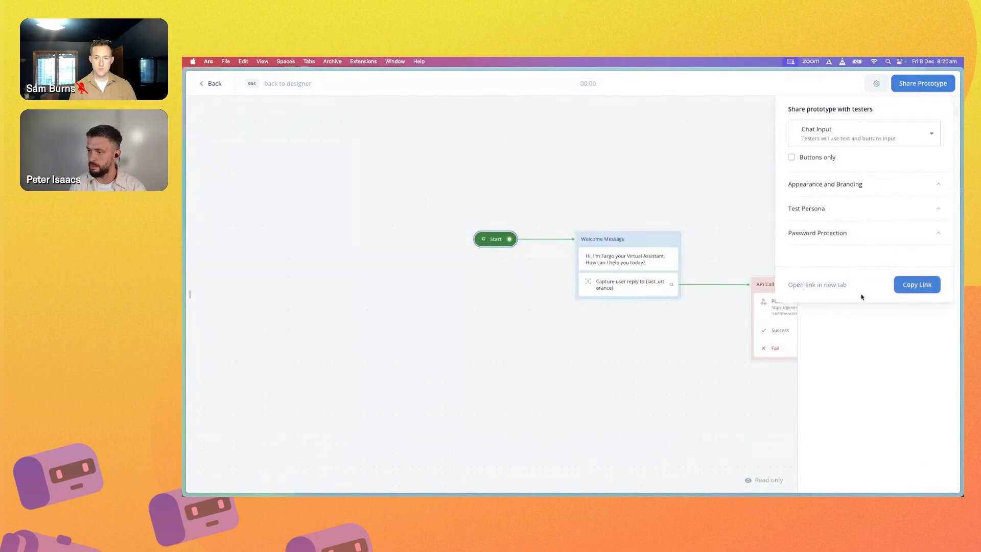
left_click(904, 285)
left_click(623, 198)
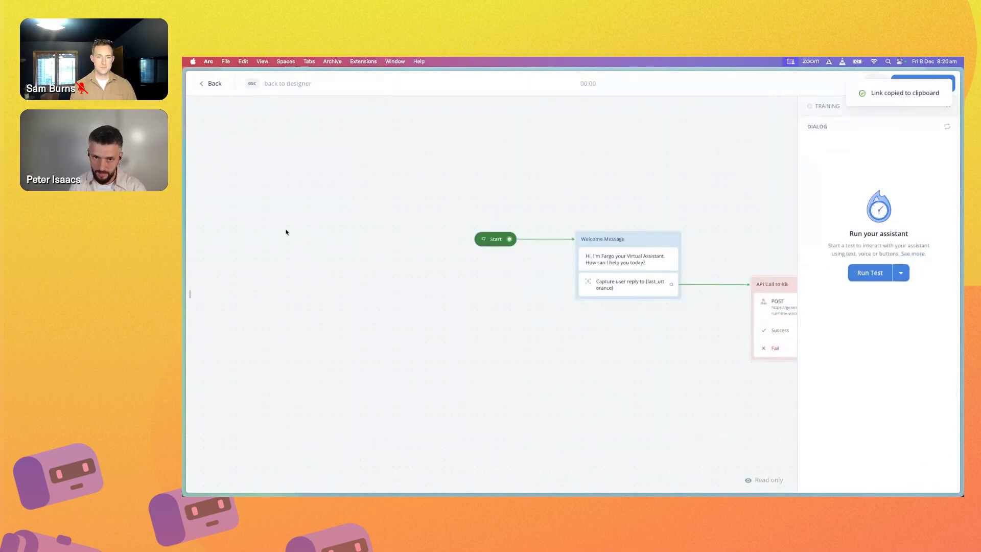
- Reload the existing prototype testing browser tab with the copied share link and start a new conversation
mouse_move(186, 205)
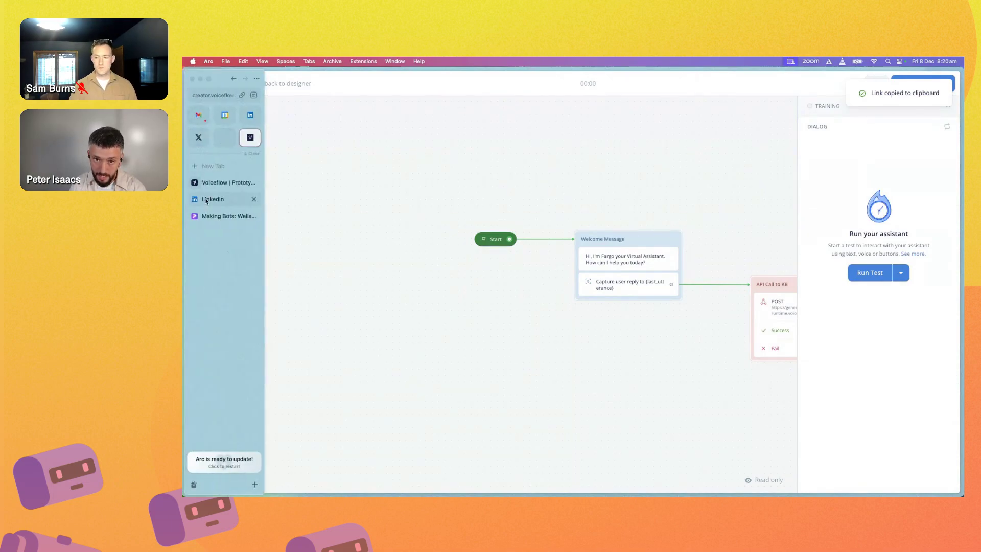
left_click(221, 183)
mouse_move(184, 286)
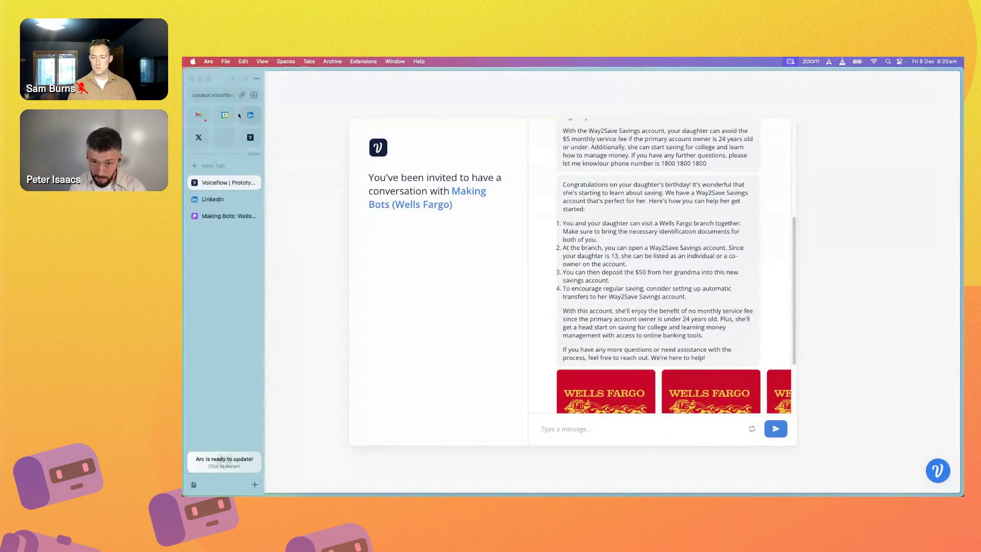
left_click(219, 96)
key("super+v")
key("Return")
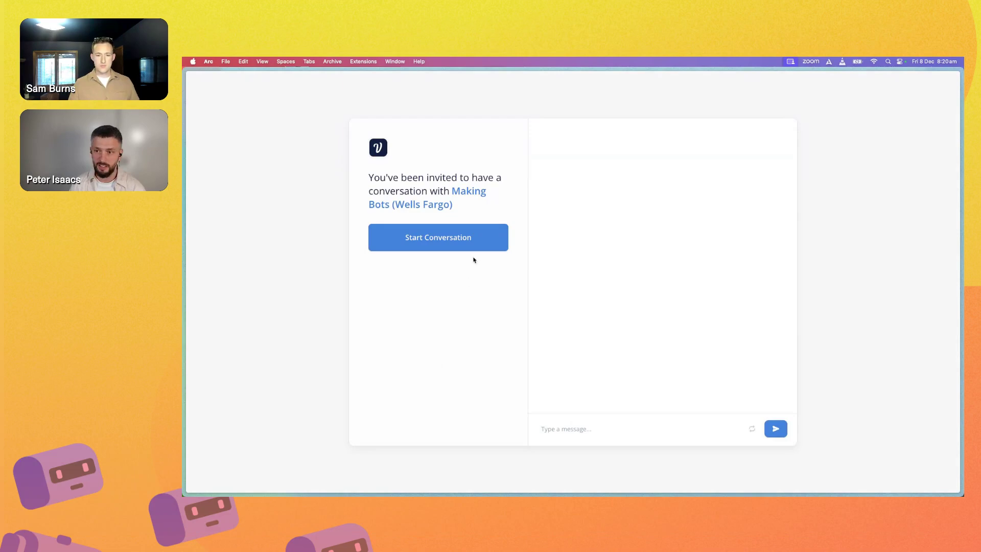
left_click(441, 241)
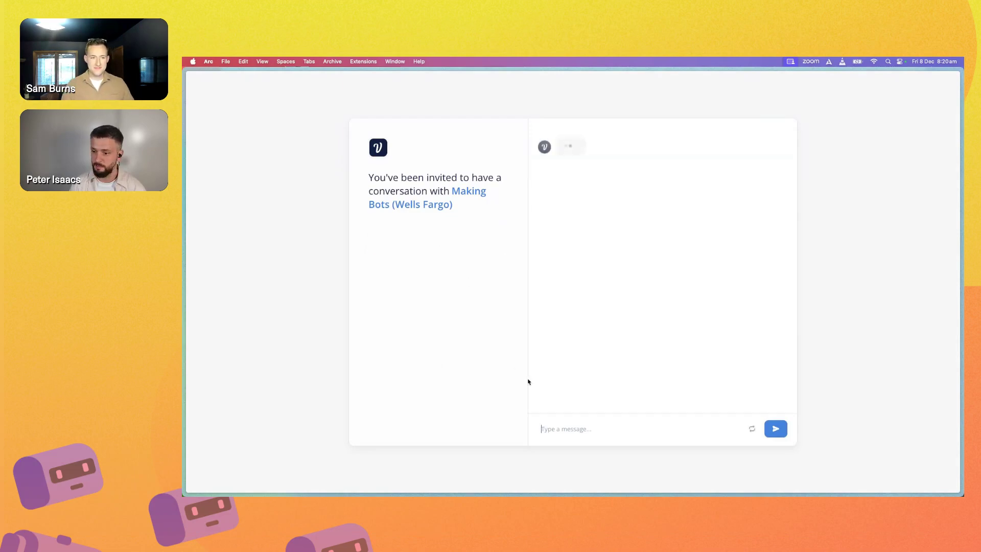
- Begin the chat message with "My duaghter just turned 13, her grandma got her a pony"
left_click(586, 426)
type("M")
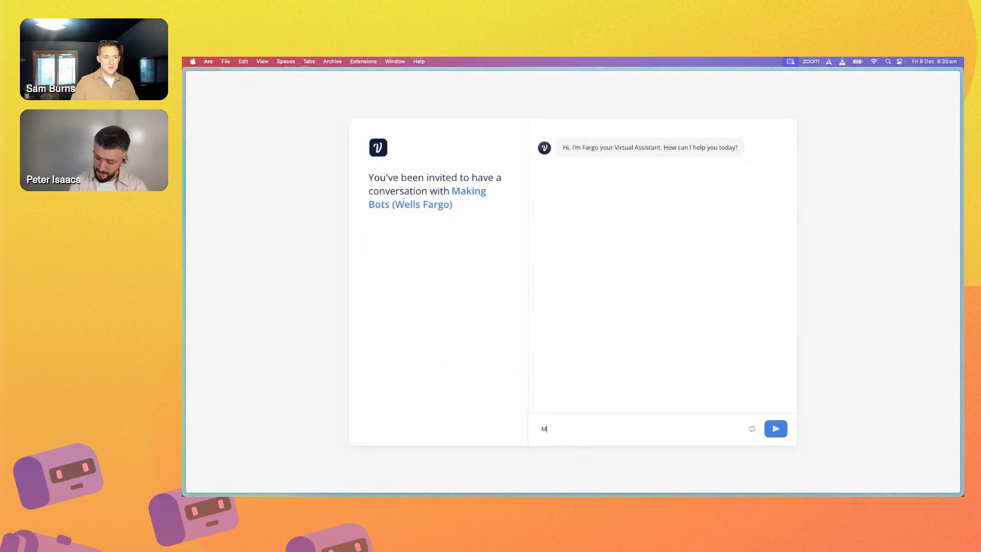
type("y dua")
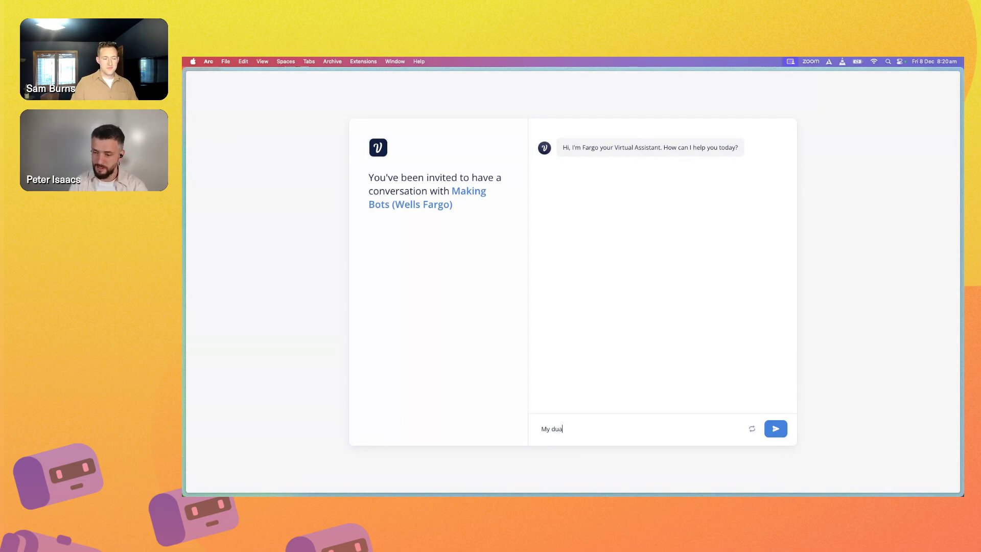
type("ghter just ")
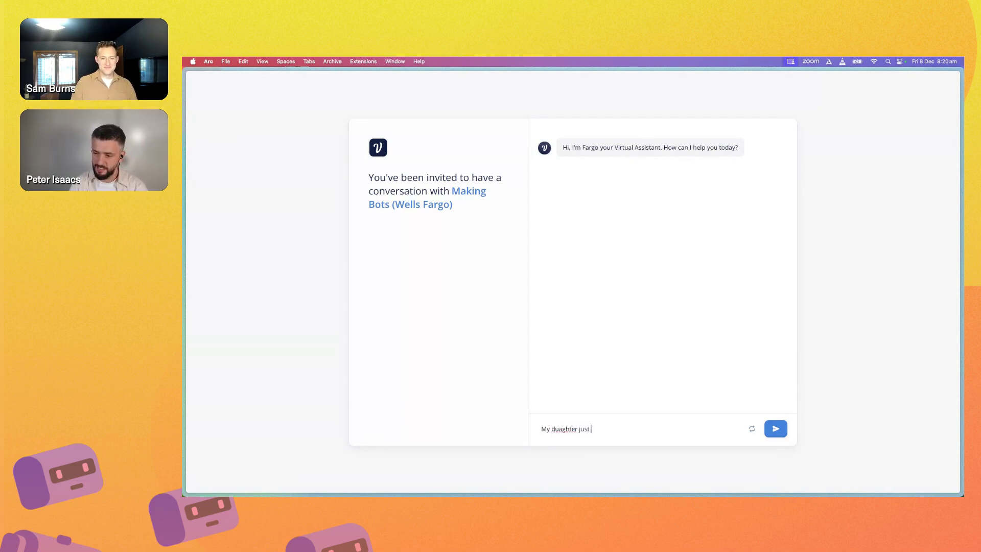
type("turned 13")
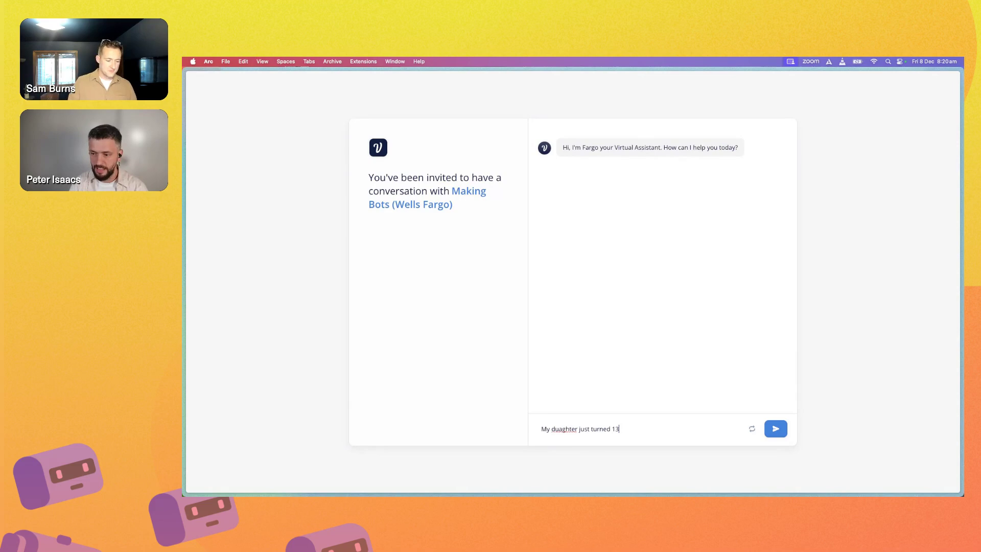
type(", her grandma")
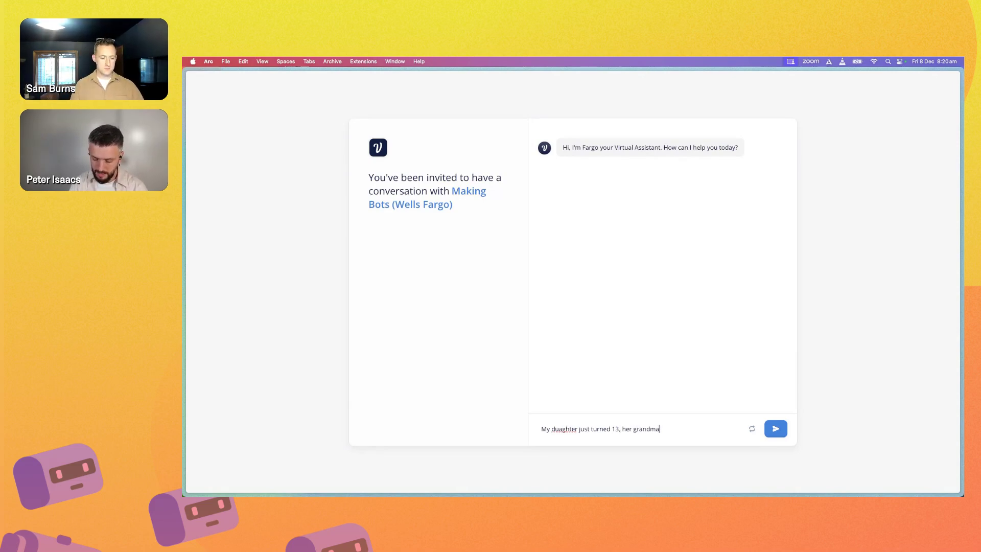
type(" got her a pony")
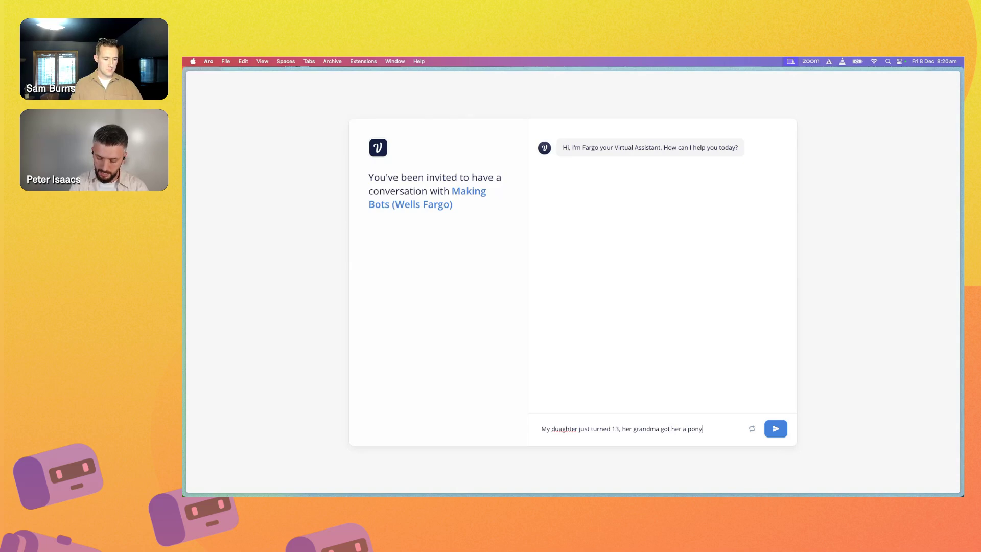
- Complete the message with " and $50. She wants her to use the $50 to learn how to save. can you help with this?" and send it
type(" and $50")
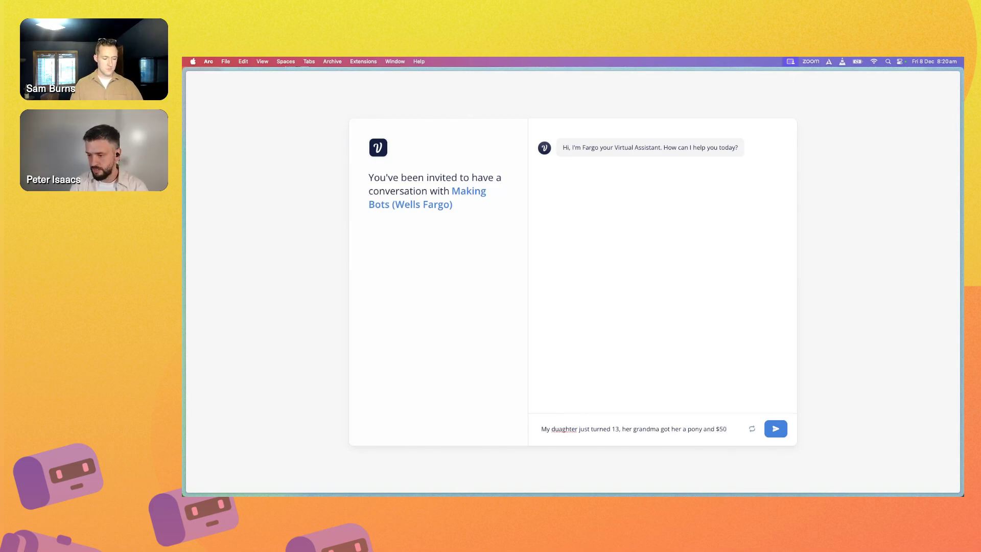
type(". She wants her to use the $50 to learn how to save. can you help with this?")
key("Return")
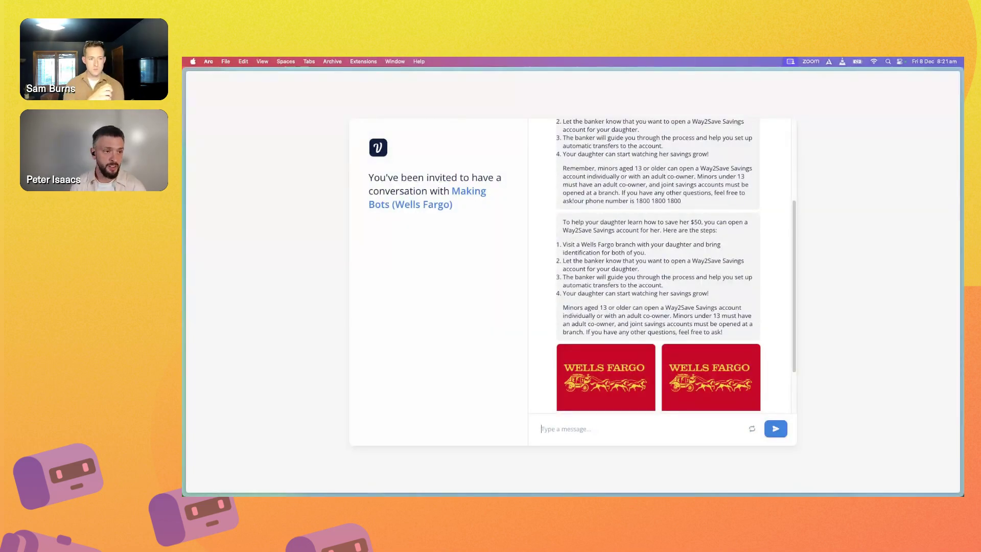
- Compare the debug answer's opening congratulations and closing phone number sentence with the rewritten answer below it
left_click(542, 429)
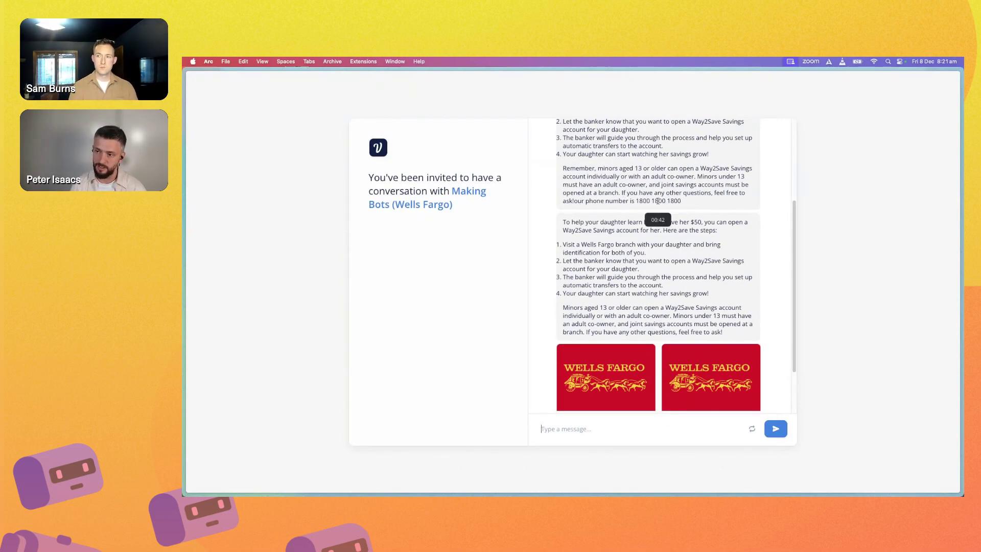
left_click_drag(726, 335, 561, 220)
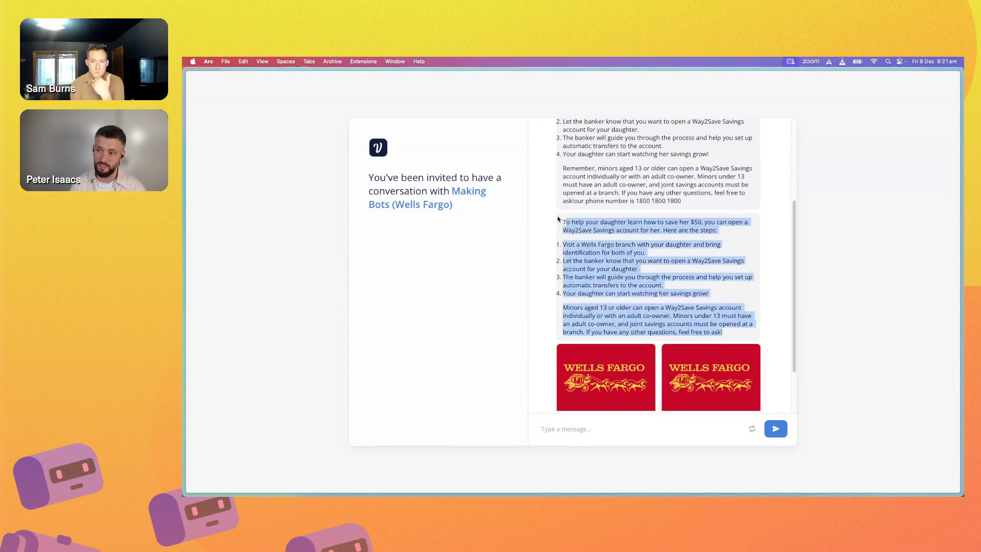
scroll(560, 220, "up", 3)
scroll(595, 302, "down", 1)
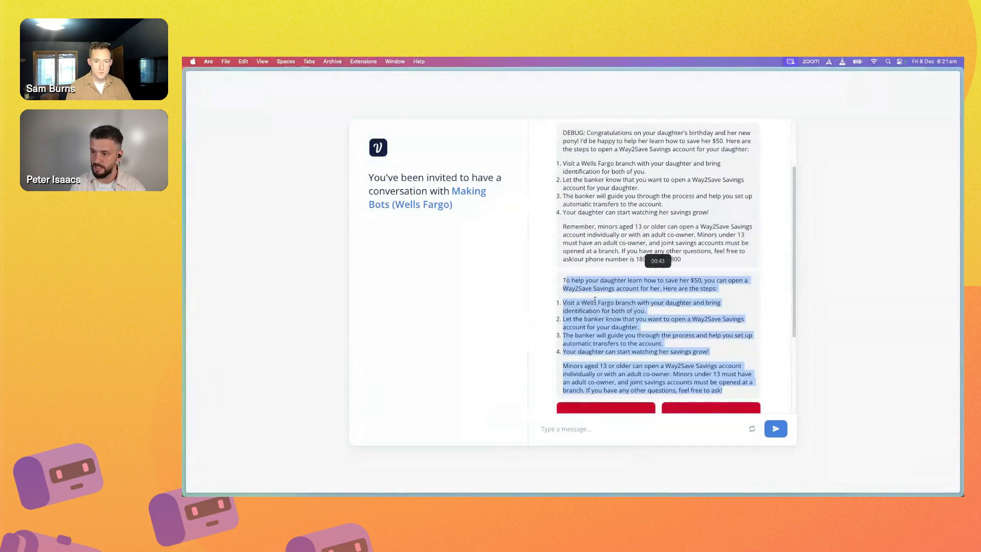
left_click(639, 276)
mouse_move(607, 133)
left_mouse_down()
mouse_move(753, 133)
mouse_move(573, 141)
mouse_move(590, 141)
left_mouse_up()
left_click(593, 149)
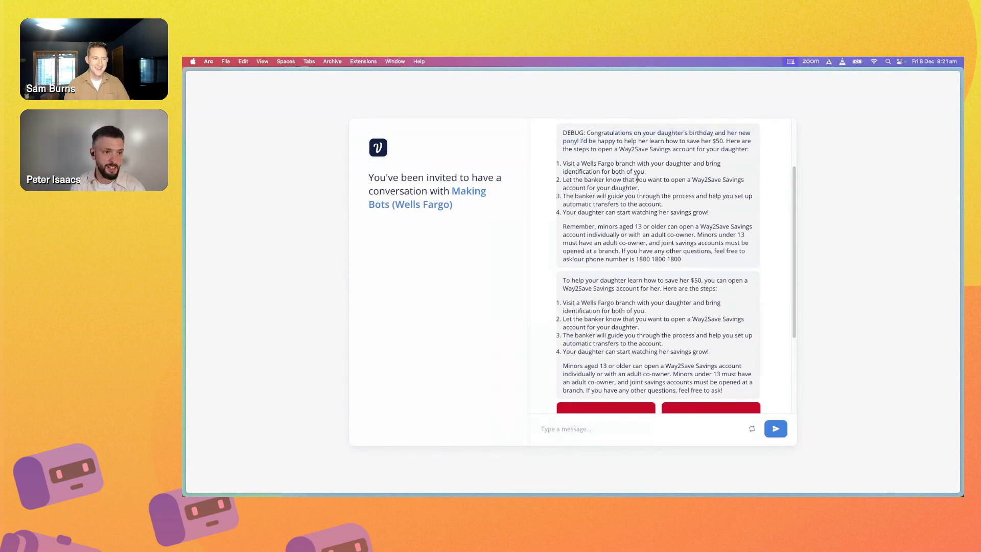
scroll(638, 204, "down", 3)
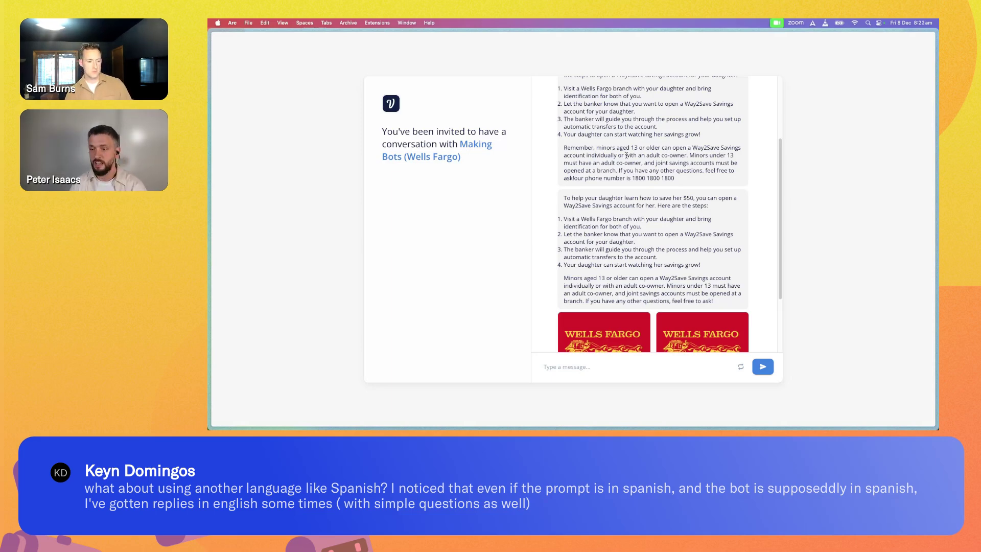
scroll(627, 156, "up", 1)
- Return to the project's designer canvas and add "Only respond in Spanish." at the end of the Create Message step's prompt
mouse_move(209, 240)
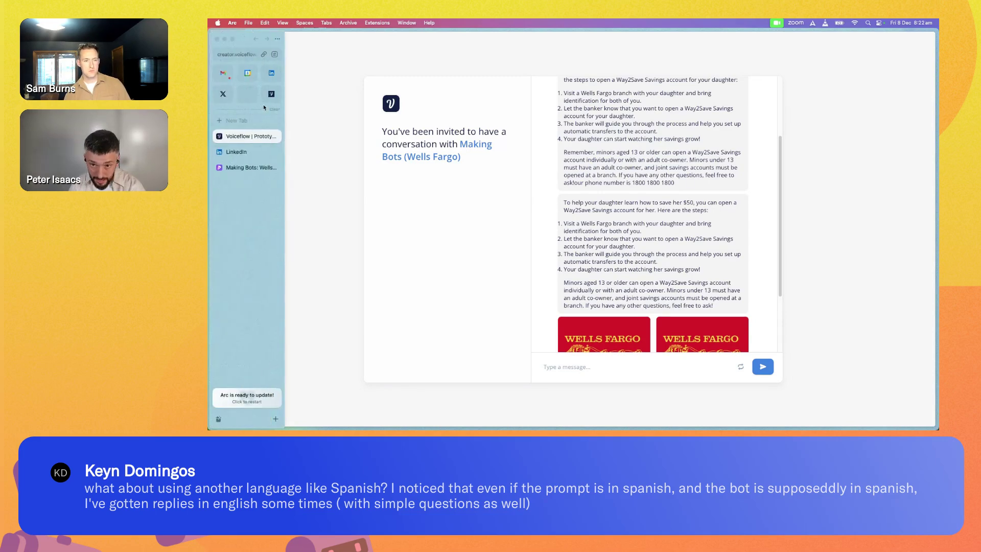
left_click(251, 147)
scroll(530, 302, "right", 10)
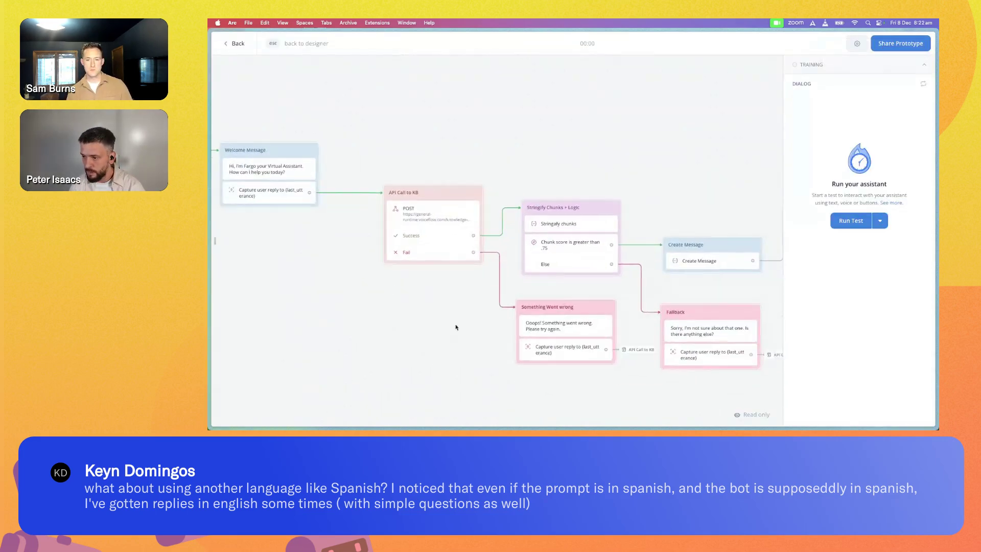
key("Escape")
scroll(804, 299, "down", 5)
scroll(804, 299, "up", 1)
left_click(849, 197)
key("Return")
type("Cnly respond in Spanish.")
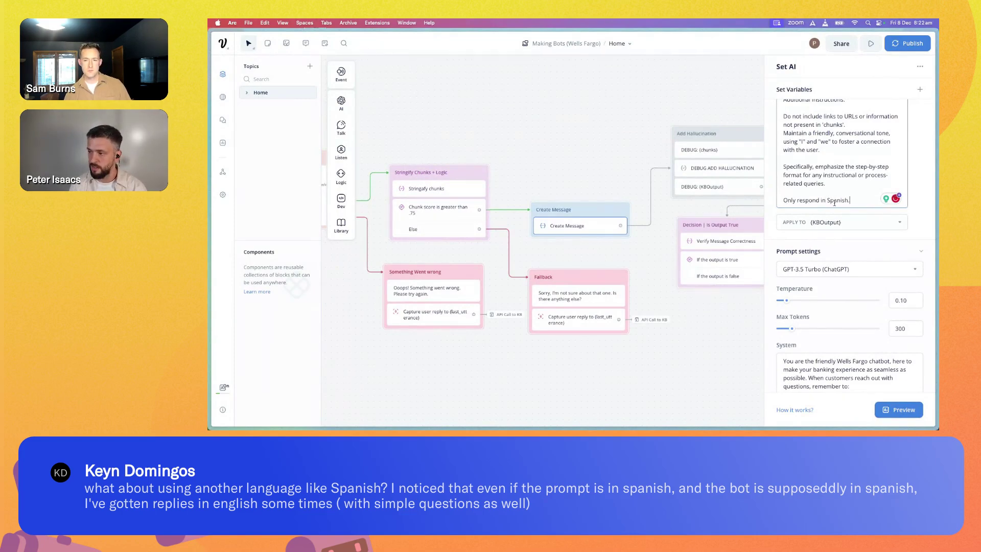
- Precede the Spanish instruction in the Create Message prompt with "THIS IS IMPORTANT. I MAY LOSE MY JOB IF YOU GET IT WRONG."
type("THIS IS IMPOR")
type("TANT. I MAY L")
type("OSE ")
type("MY JOB IF YOU")
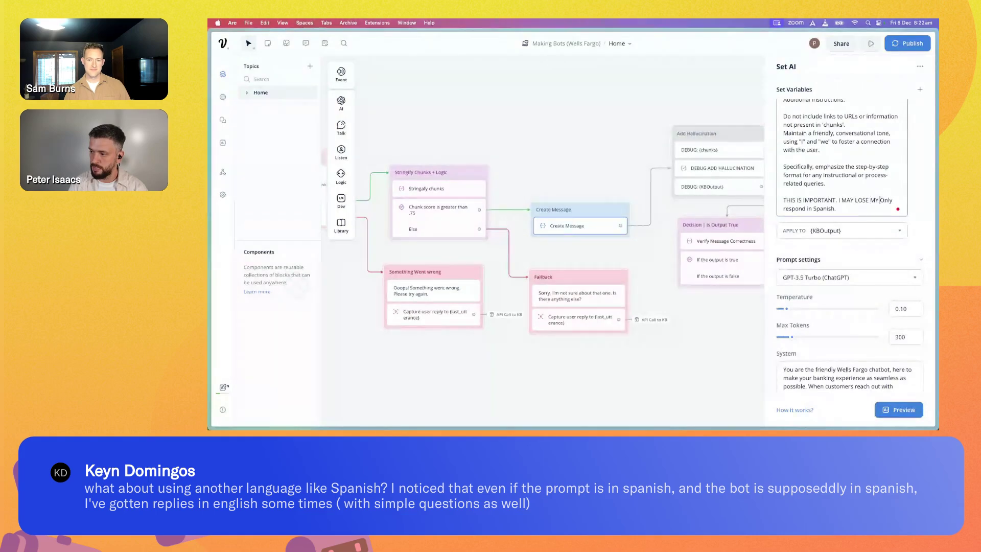
type(" GET IT WRONG>")
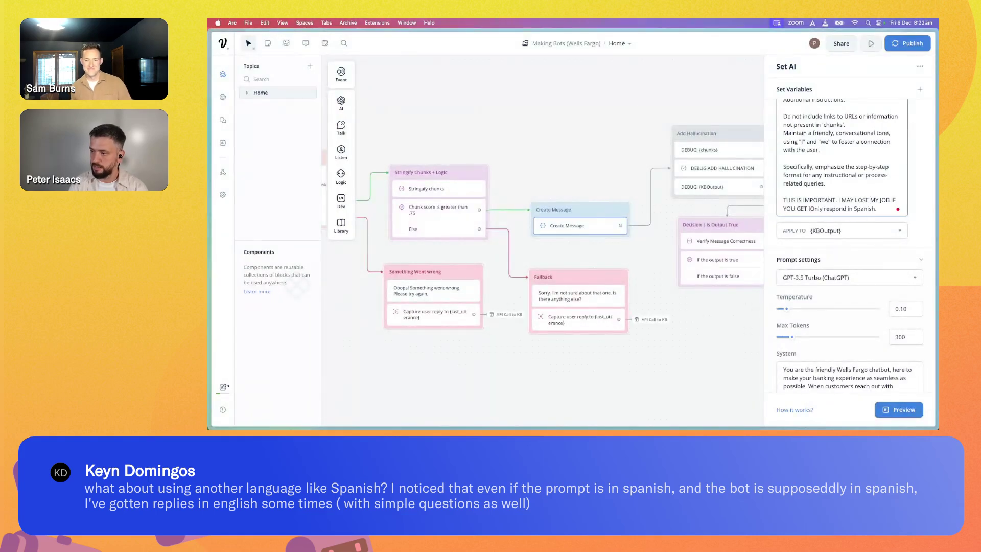
key("BackSpace")
type(".")
- Copy the "THIS IS IMPORTANT" Spanish instruction from the Create Message prompt to the end of the Rewrite message step's prompt
left_click_drag(808, 217, 781, 198)
key("ctrl+c")
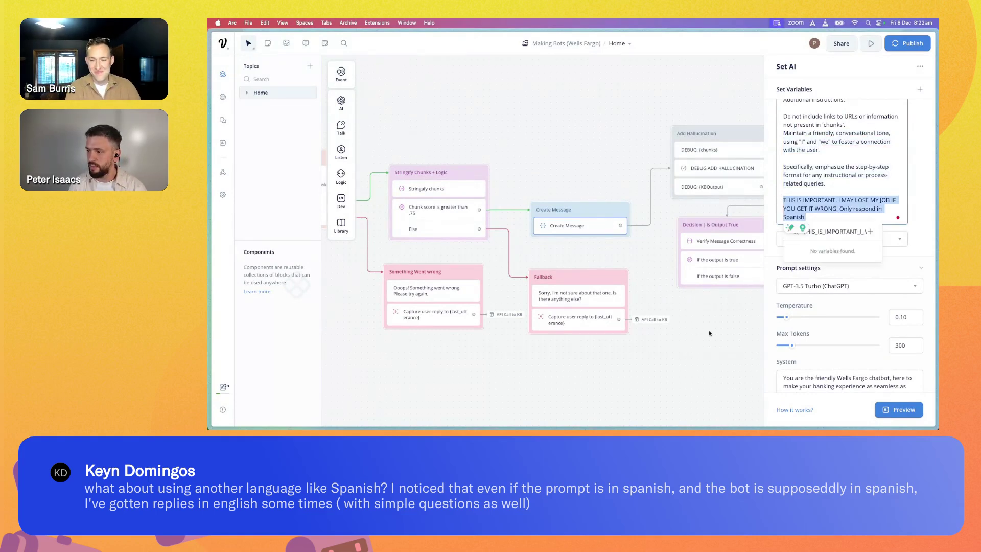
left_click(736, 379)
scroll(736, 379, "down", 5)
scroll(736, 379, "right", 5)
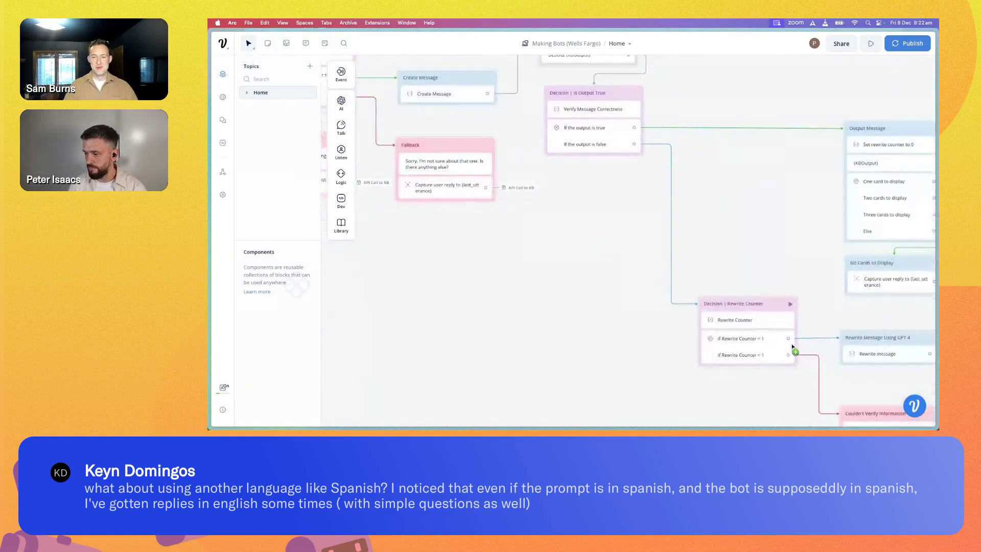
left_click(879, 355)
scroll(885, 270, "down", 6)
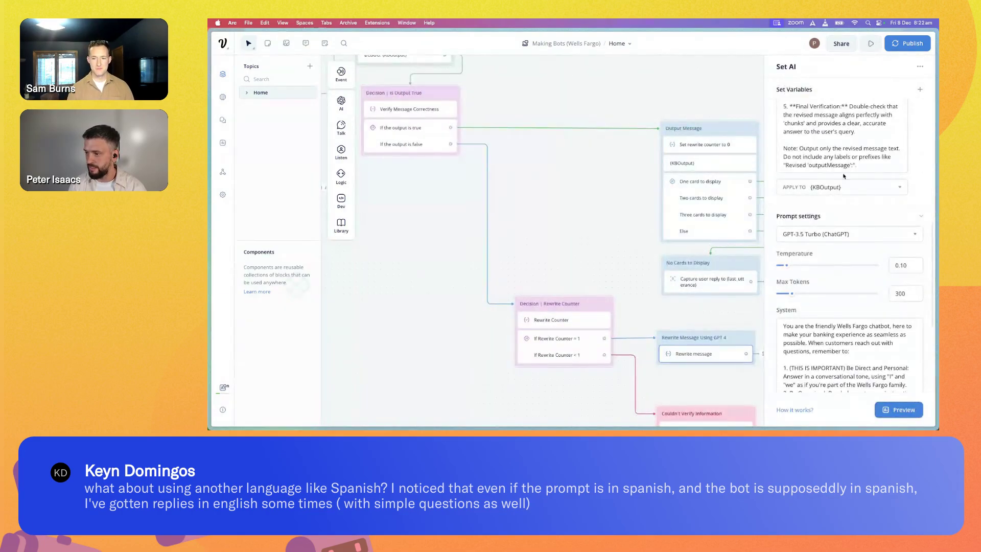
left_click(870, 168)
key("ctrl+v")
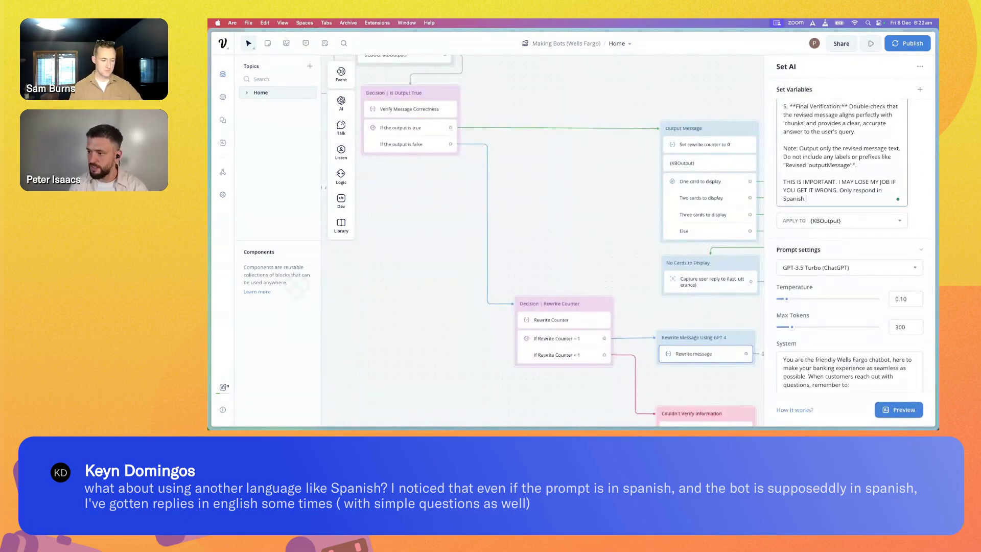
- Open the assistant's prototype, copy its share link and return to the designer canvas
left_click(440, 225)
scroll(583, 278, "left", 10)
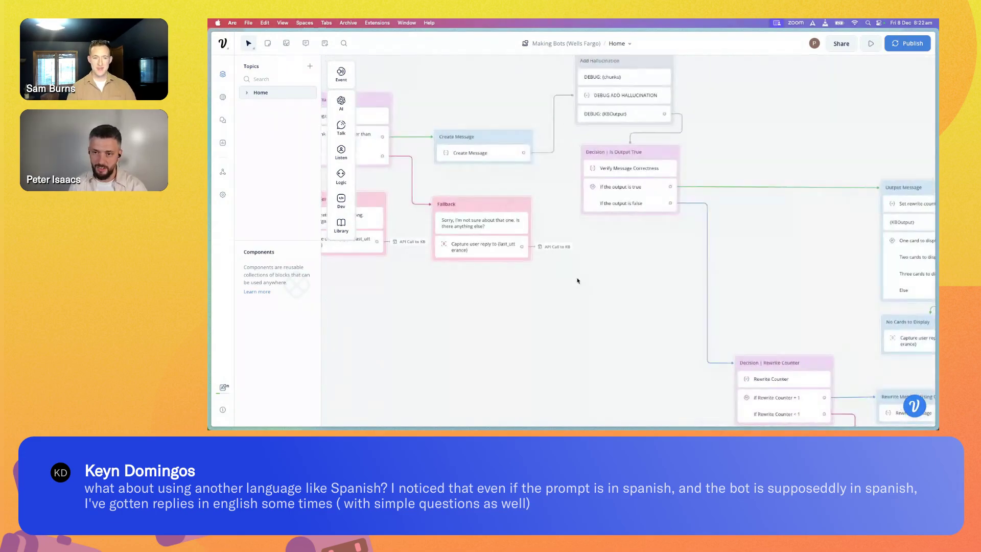
scroll(529, 347, "left", 10)
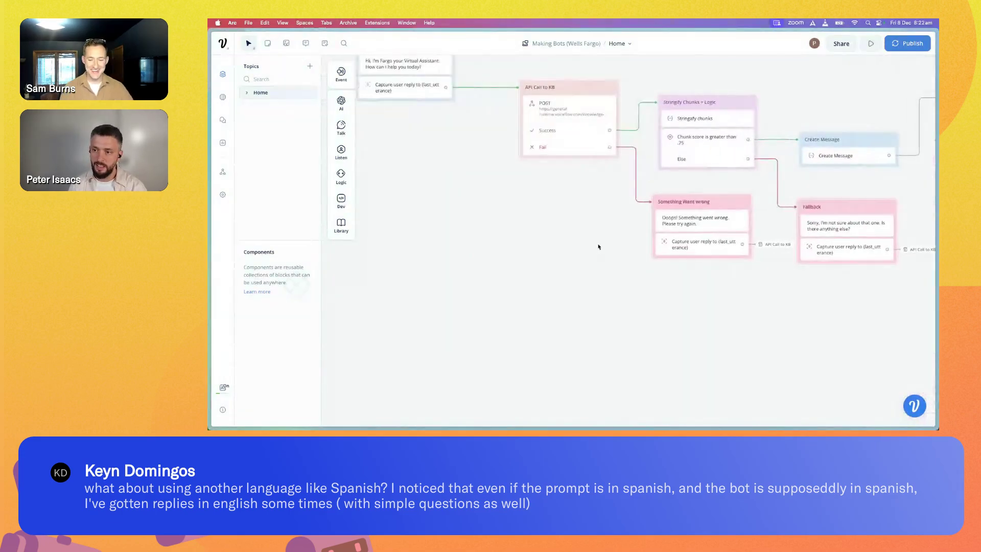
left_click(872, 45)
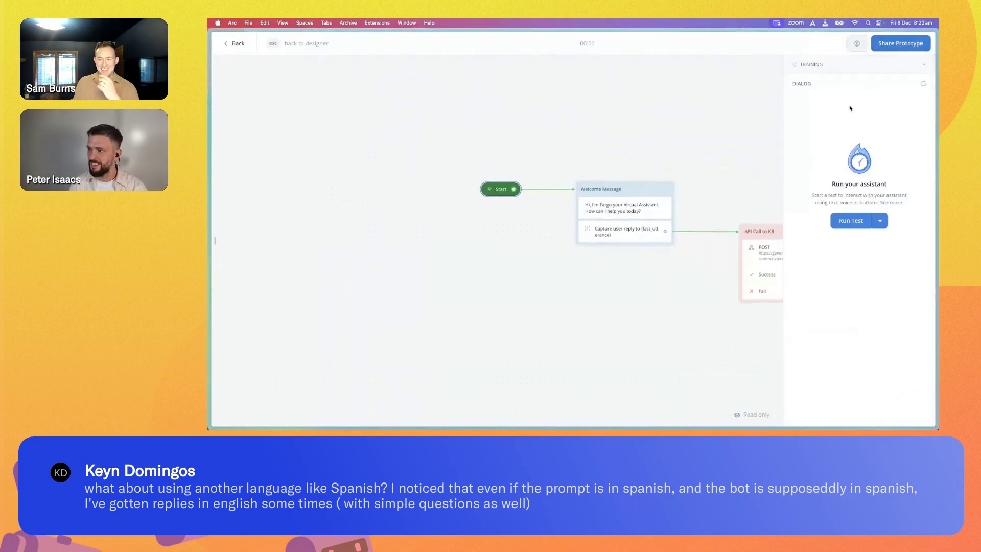
left_click(900, 43)
left_click(895, 233)
key("Escape")
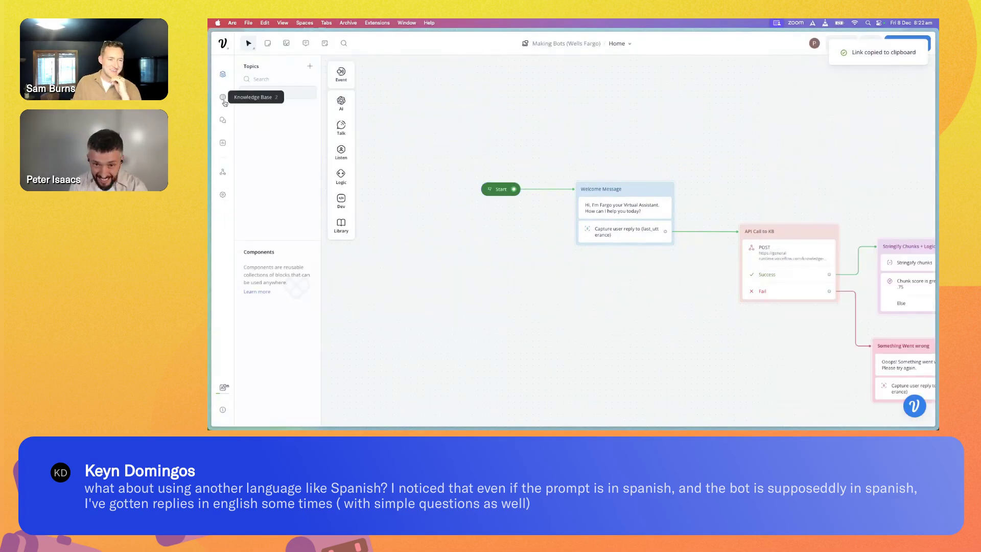
- Switch to the shared prototype page, reload it and start a new conversation
mouse_move(210, 122)
left_click(243, 135)
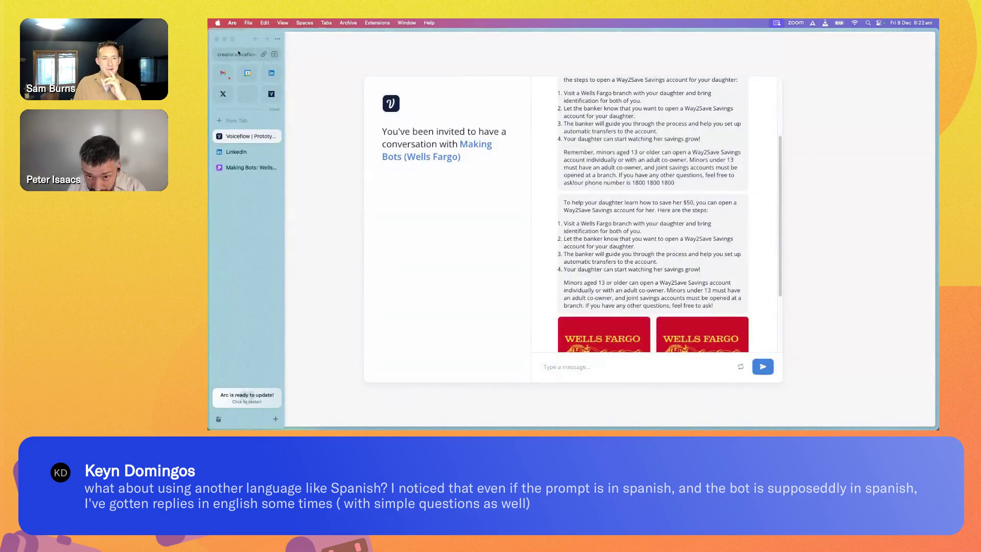
left_click(239, 51)
key("Escape")
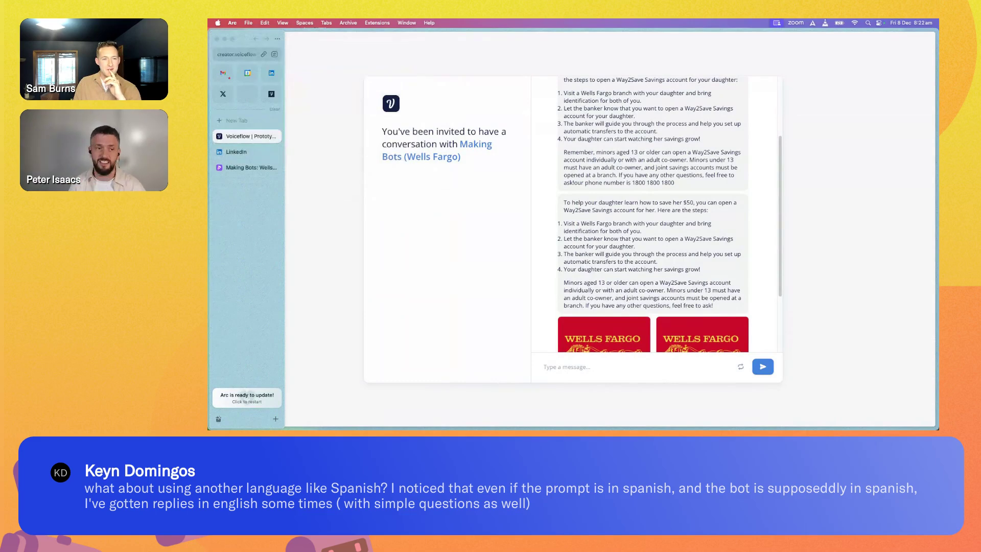
key("super+r")
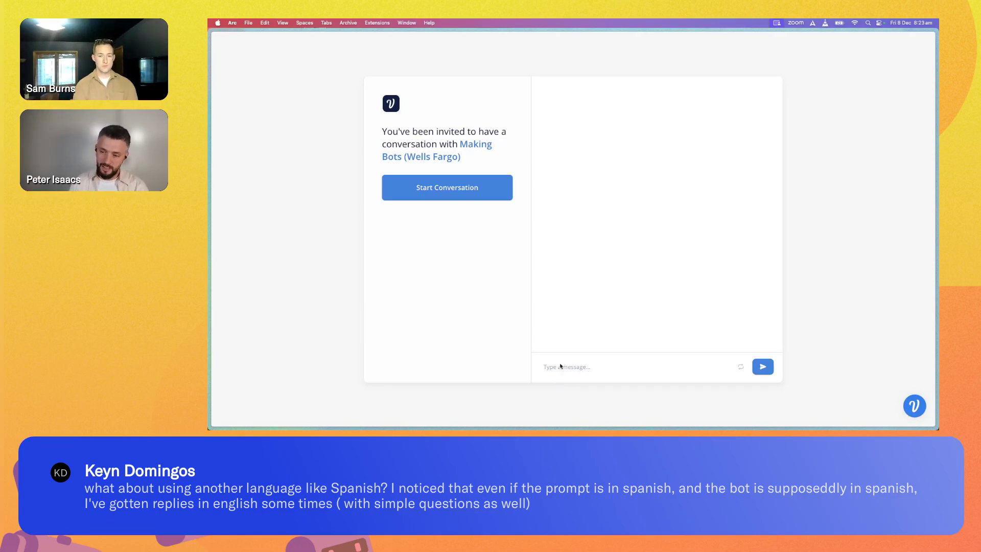
left_click(463, 191)
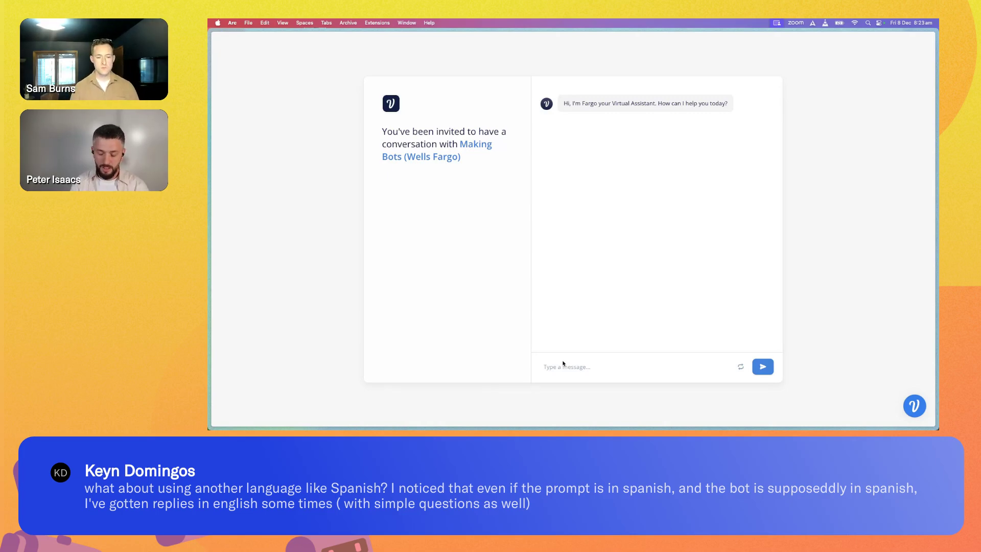
- Send the chatbot the message "How do I apply for a savings account?"
type("How")
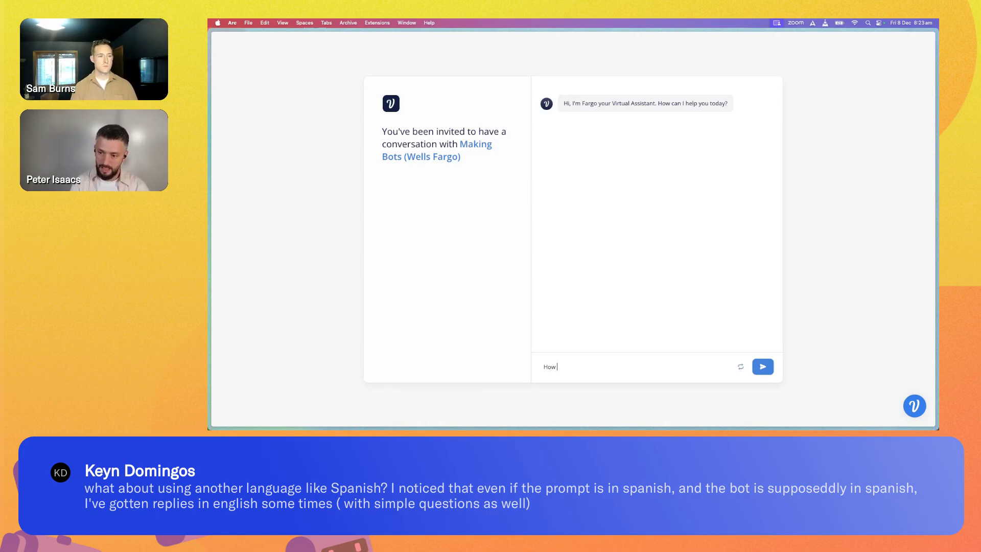
type(" do I apply for a")
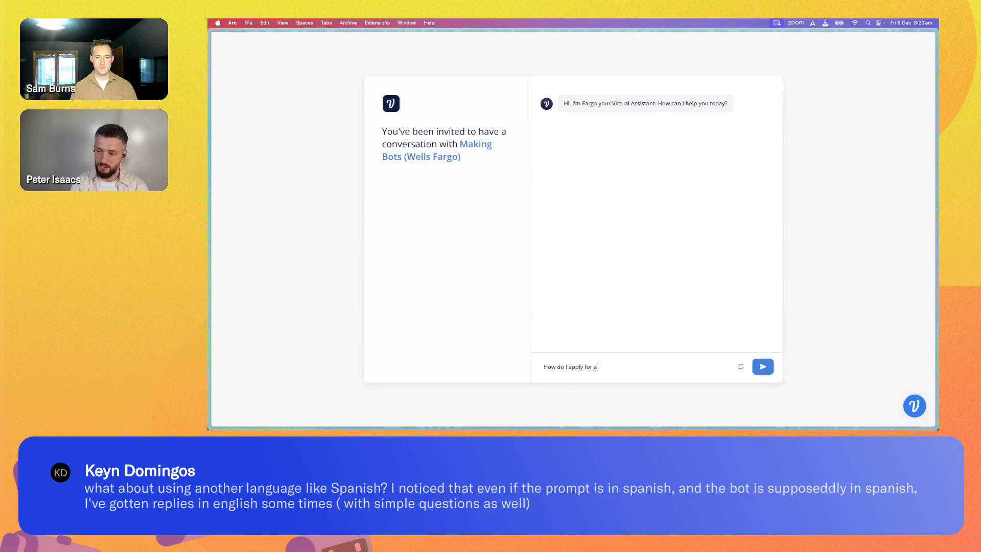
type(" savings account?")
key("Return")
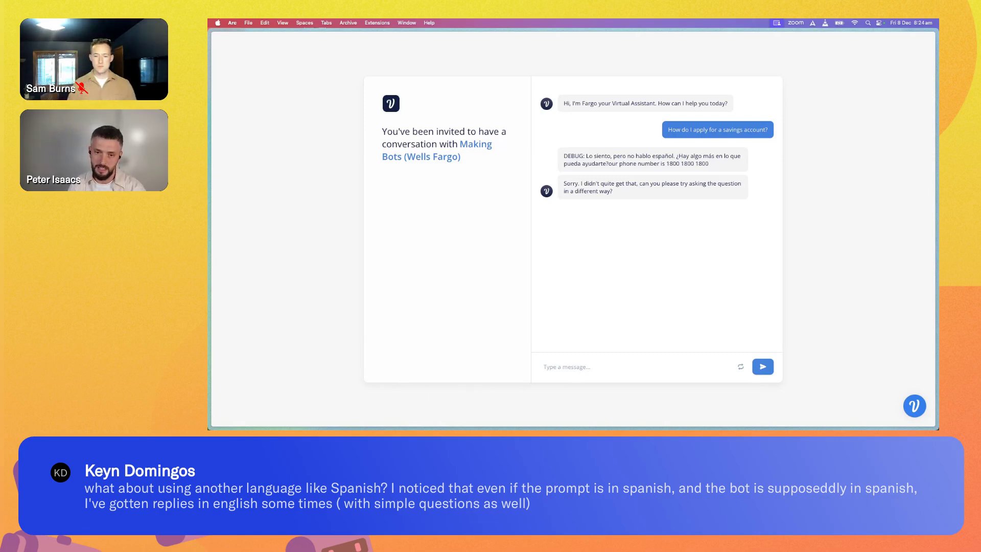
- Return to the designer canvas and delete "Only respond in Spanish." from the end of the Create Message prompt
mouse_move(211, 215)
left_click(271, 94)
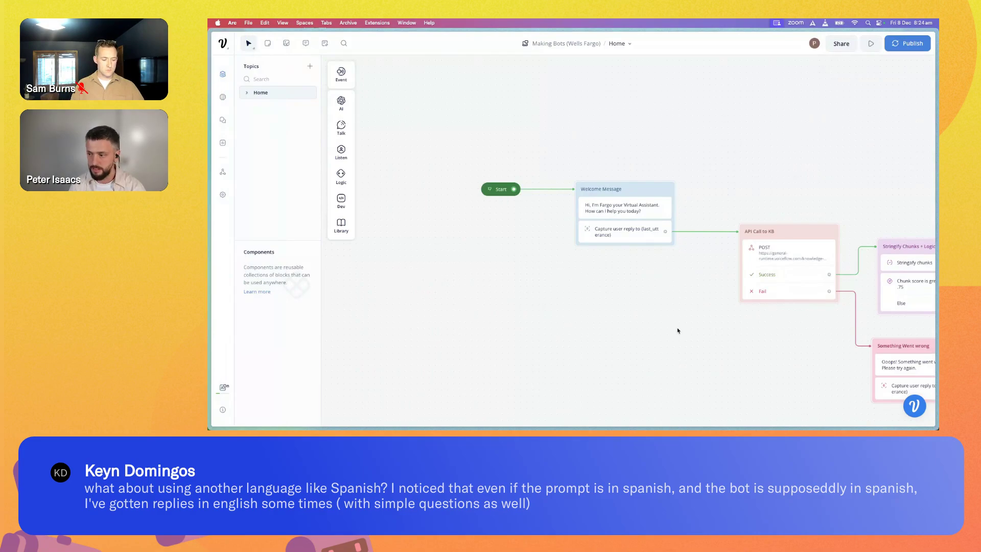
scroll(677, 331, "right", 5)
left_click(814, 219)
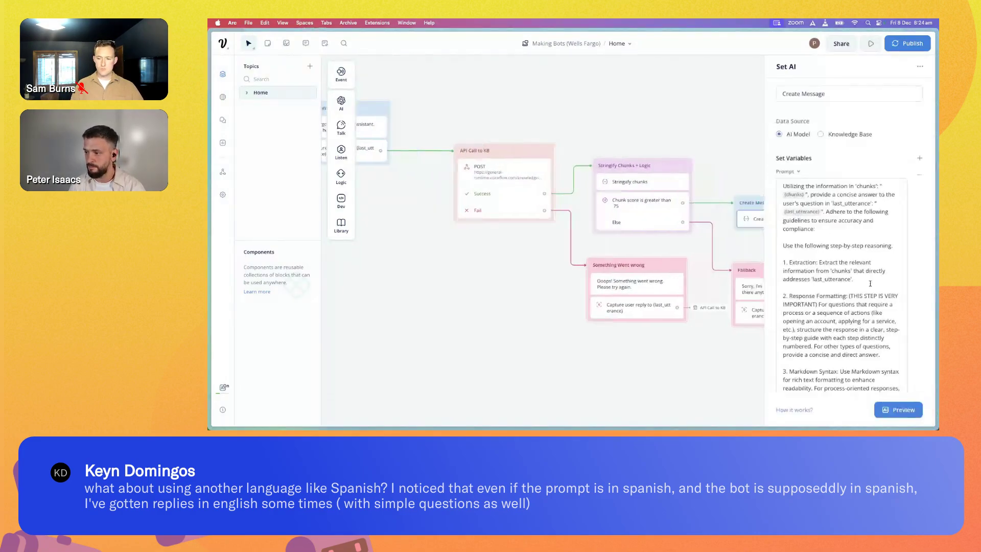
scroll(831, 351, "up", 10)
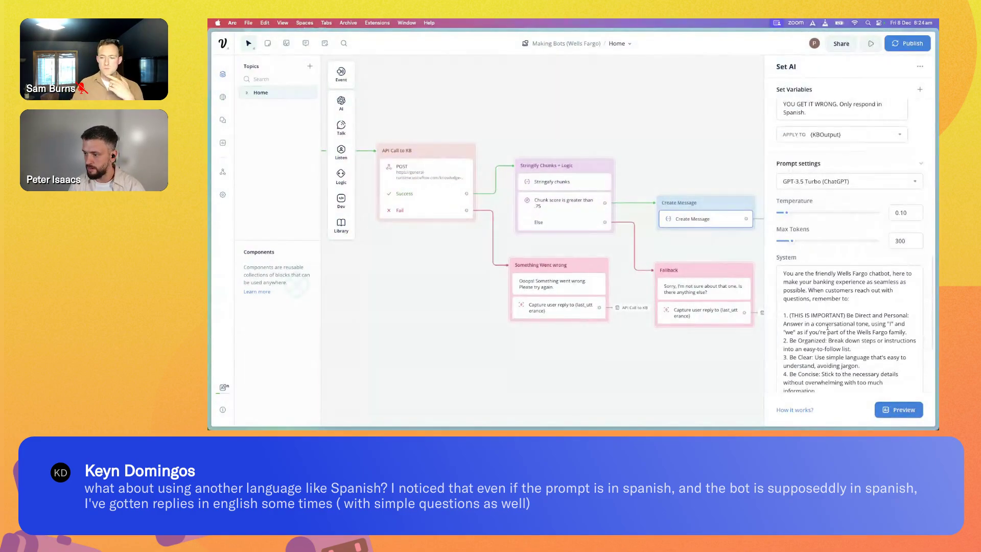
scroll(828, 326, "up", 5)
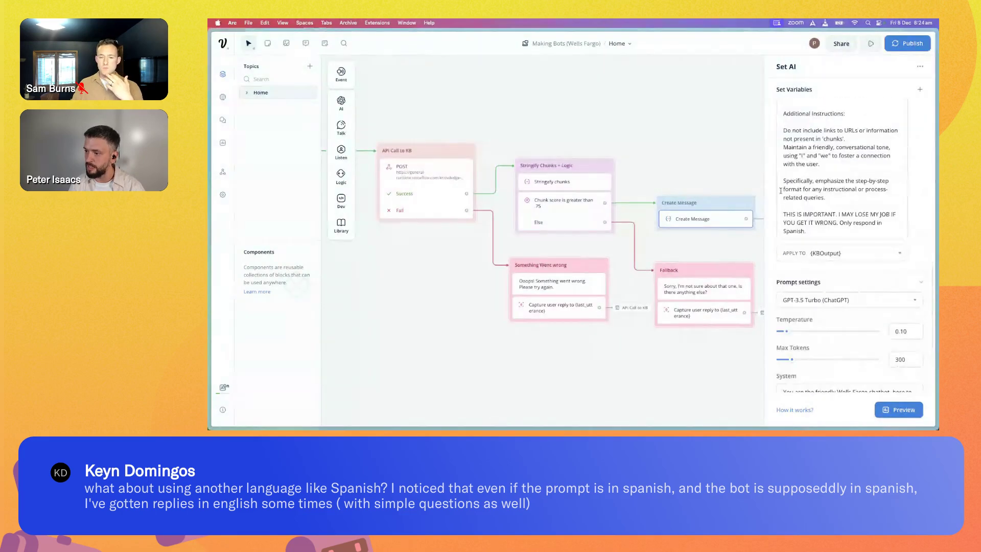
left_click_drag(806, 231, 841, 223)
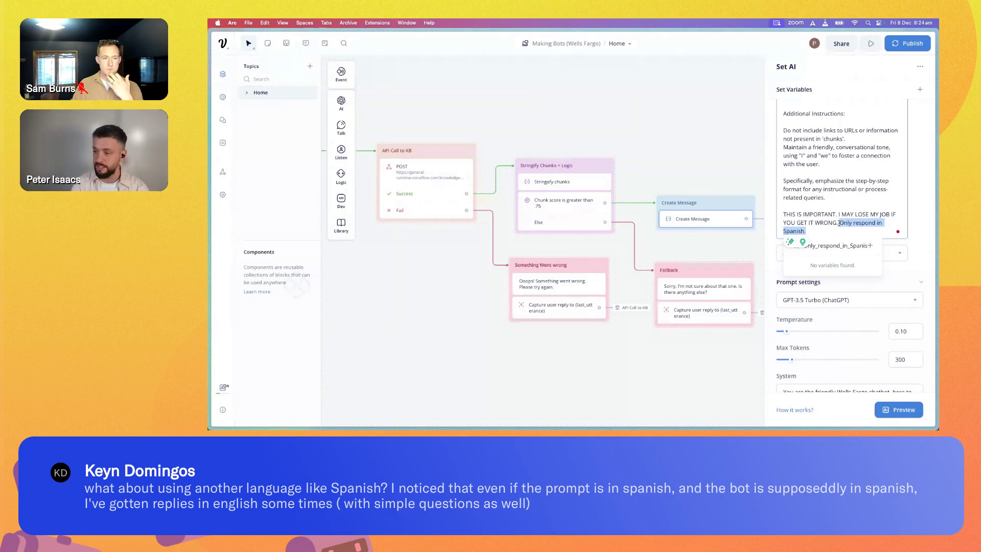
key("BackSpace")
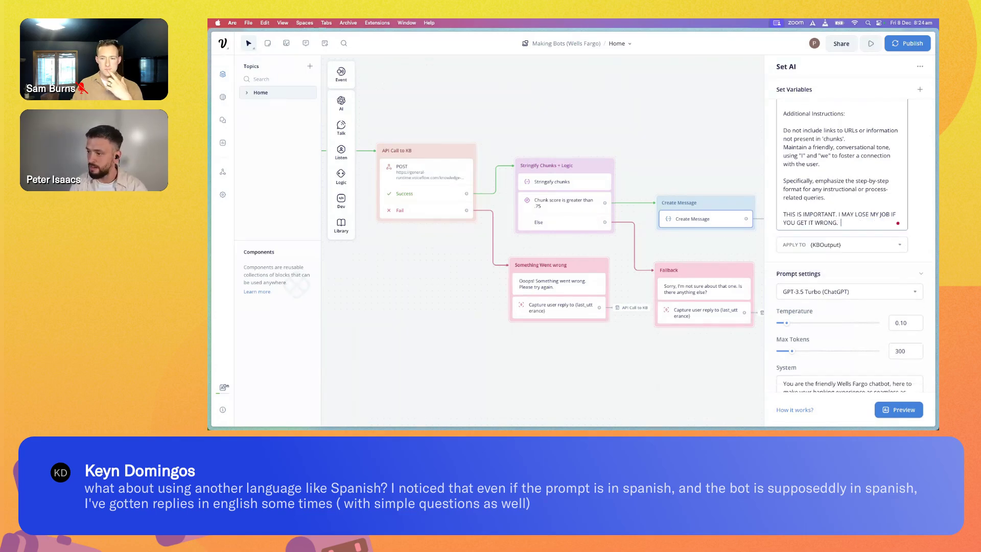
- Add a new paragraph at the end of the Create Message prompt reading "Respond in the language that is featured in 'last_utterance'"
key("Return")
key("Return")
type("Respond in the language tha")
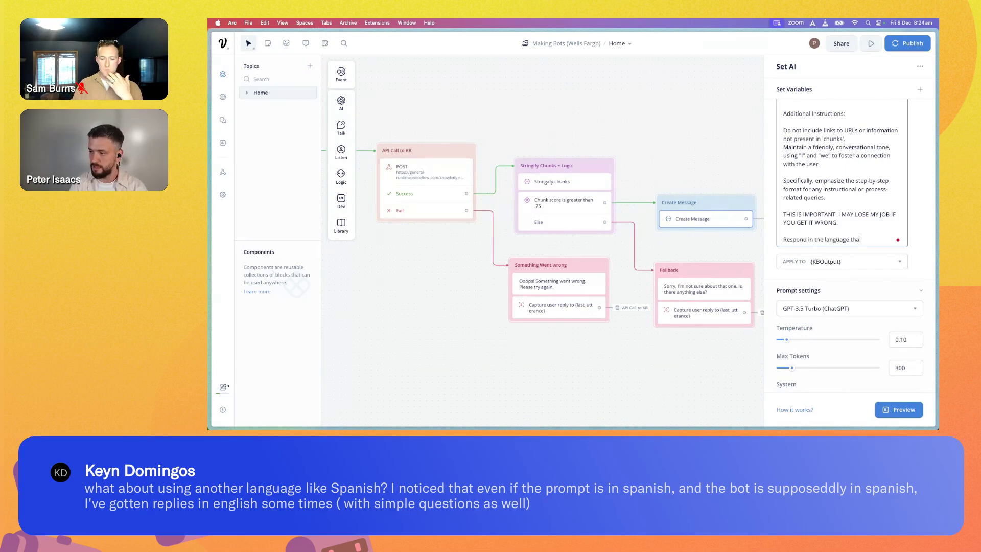
type("t is featu")
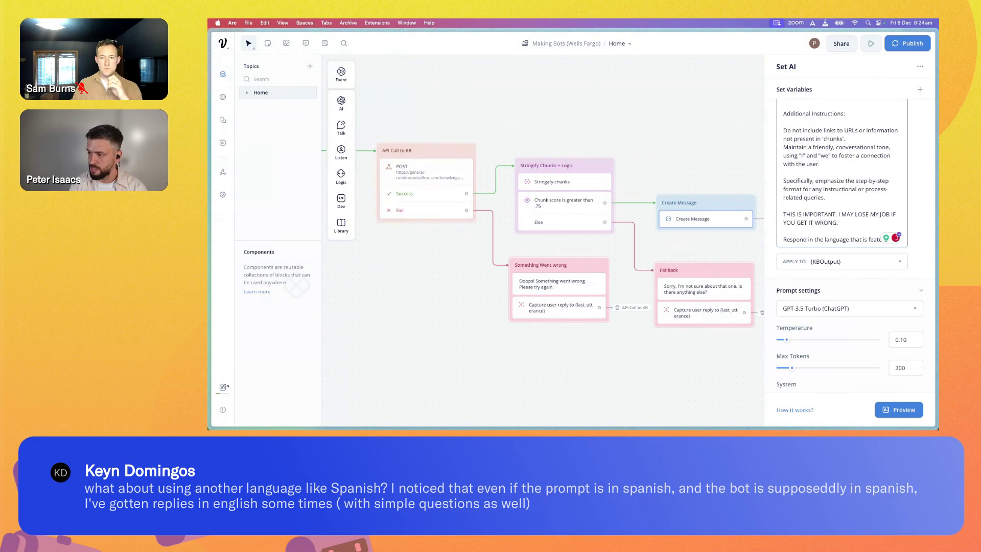
type("red in 'last")
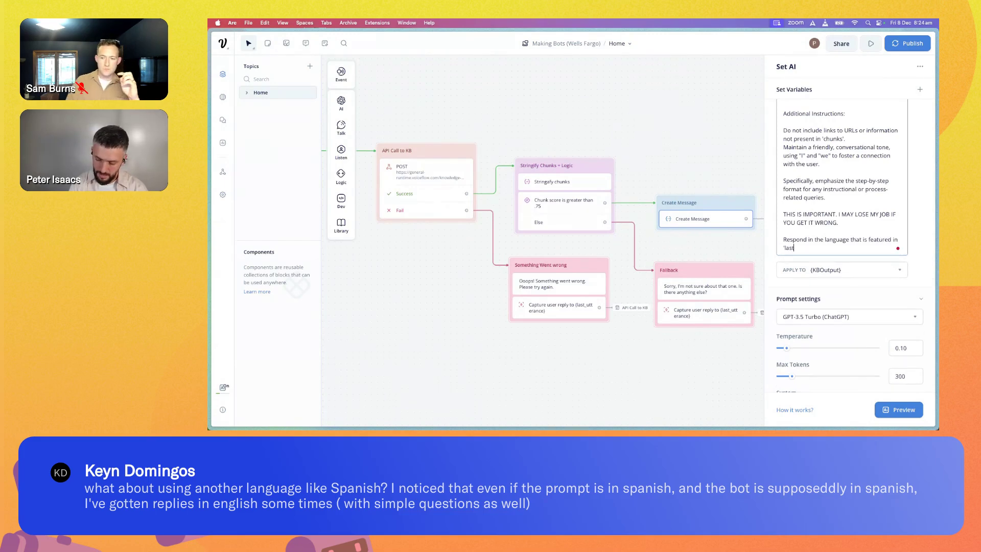
type("_uttera")
key("BackSpace")
type("rance")
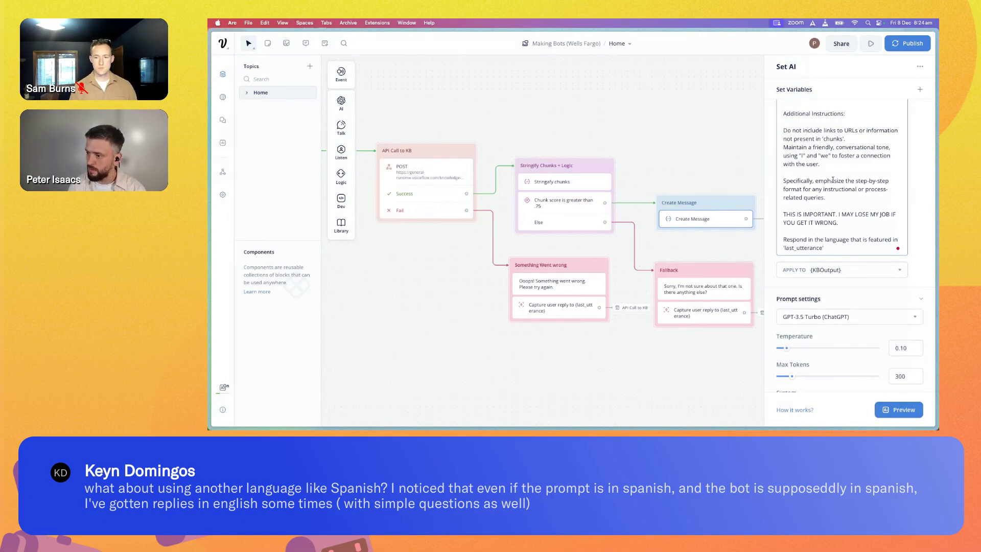
- Copy the response-language sentence from the Create Message prompt and open the end of the Rewrite message step's prompt
scroll(833, 180, "up", 15)
scroll(841, 203, "down", 10)
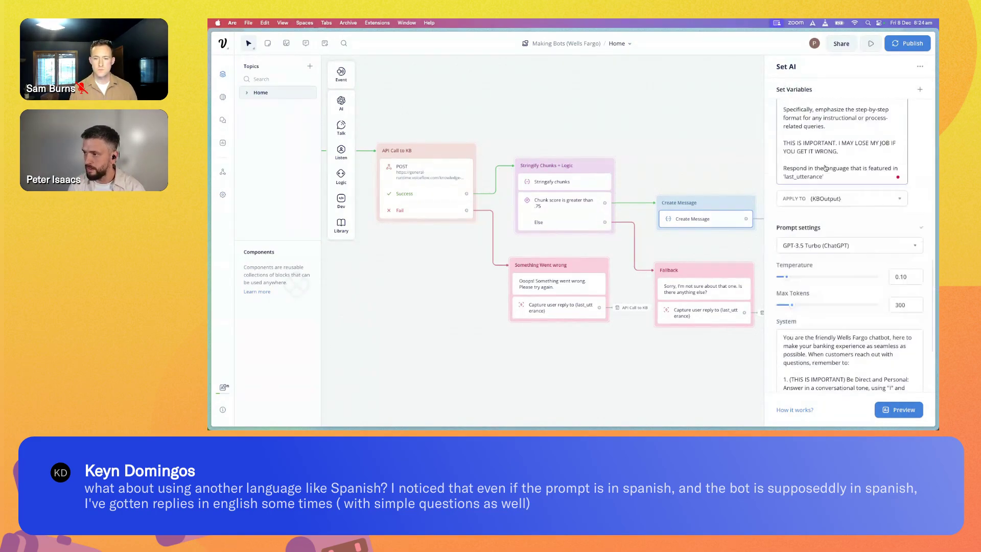
triple_click(826, 169)
key("super+c")
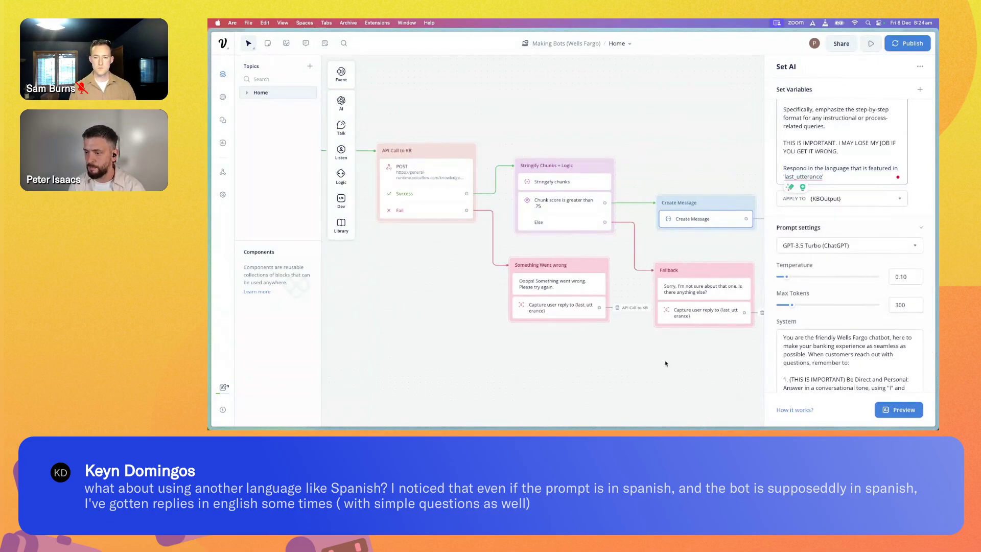
left_click(666, 363)
scroll(566, 328, "down", 10)
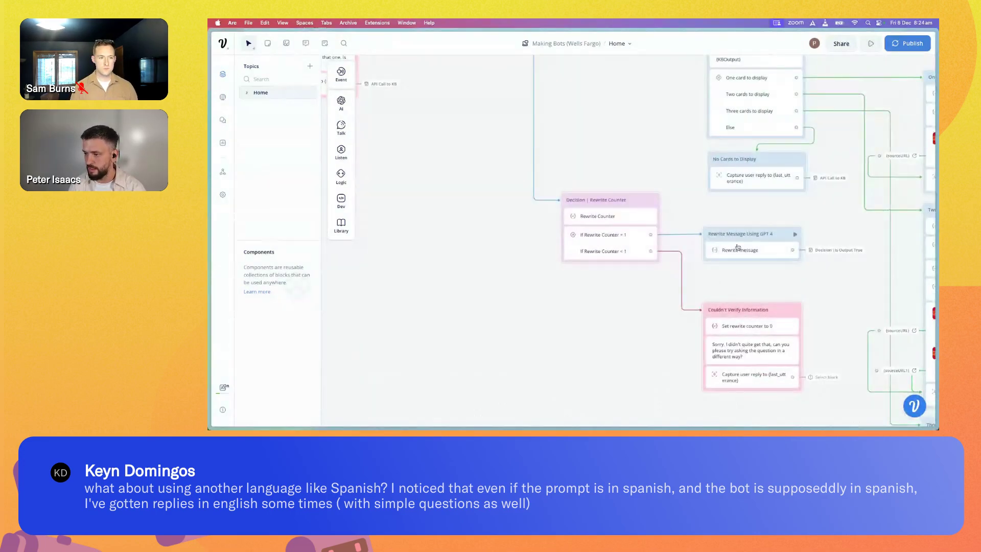
left_click(737, 249)
scroll(869, 228, "down", 10)
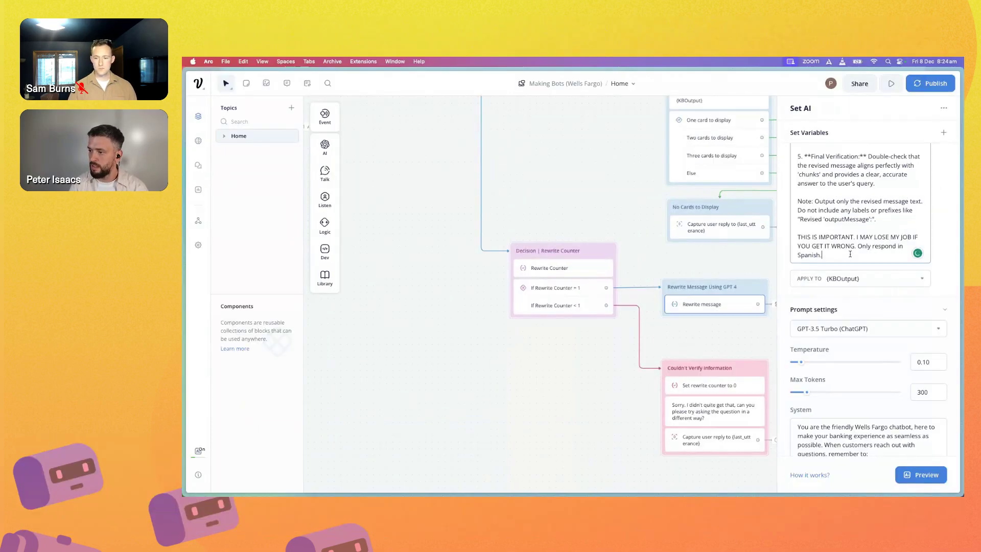
- Replace "Only respond in Spanish." in the Rewrite message prompt with a new paragraph, "Respond in the language that is featured in 'last_utterance'"
left_click_drag(783, 204, 833, 202)
key("shift+Left")
key("shift+Left")
key("shift+Left")
key("shift+Left")
key("shift+Left")
key("shift+Left")
key("shift+Left")
key("shift+Left")
key("shift+Left")
key("shift+Left")
key("shift+Left")
key("shift+Left")
key("shift+Left")
key("shift+Left")
key("shift+Left")
key("shift+Left")
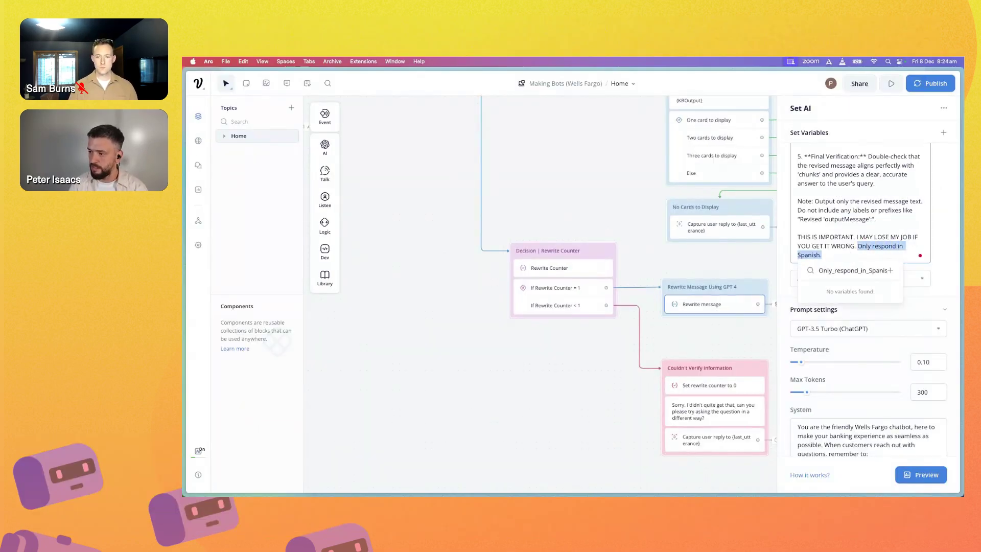
key("Return")
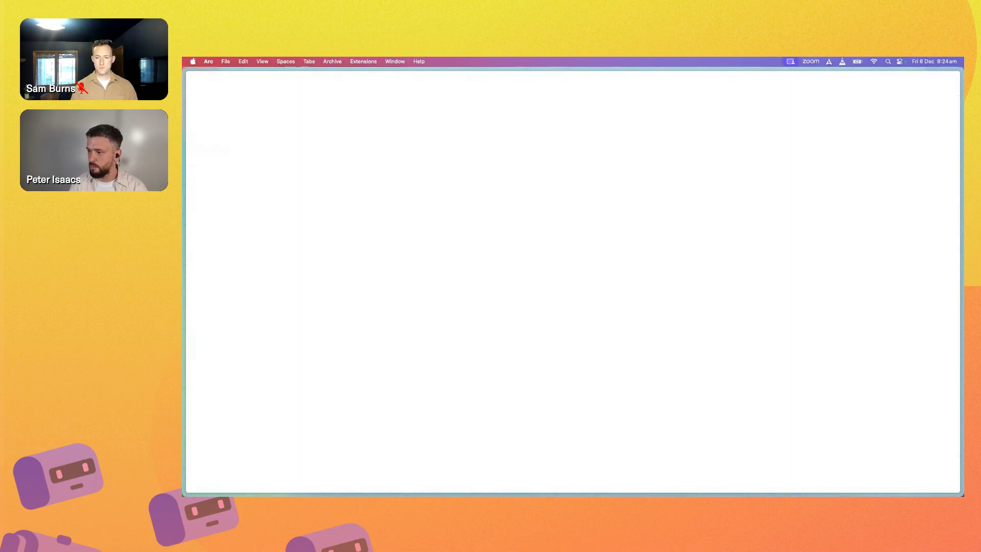
mouse_move(221, 170)
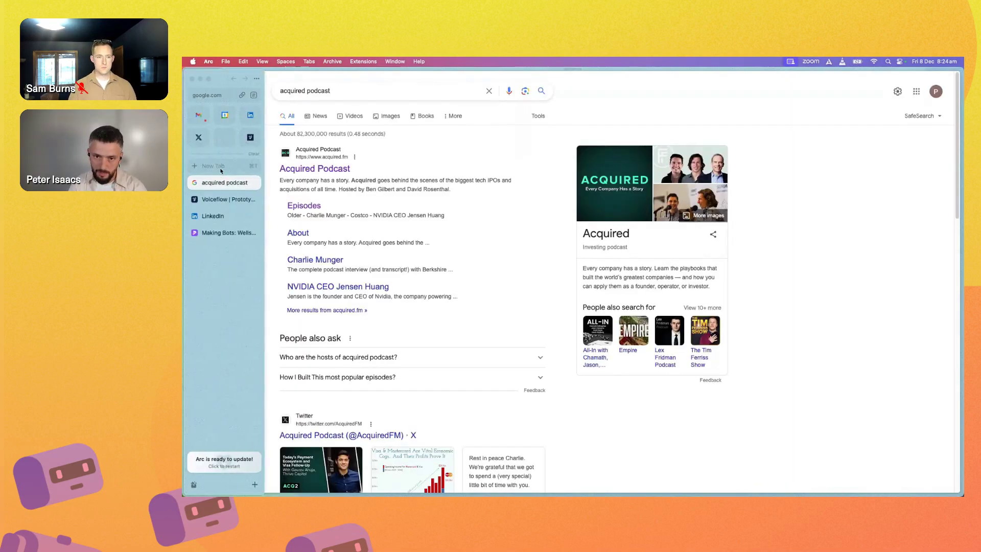
left_click(229, 233)
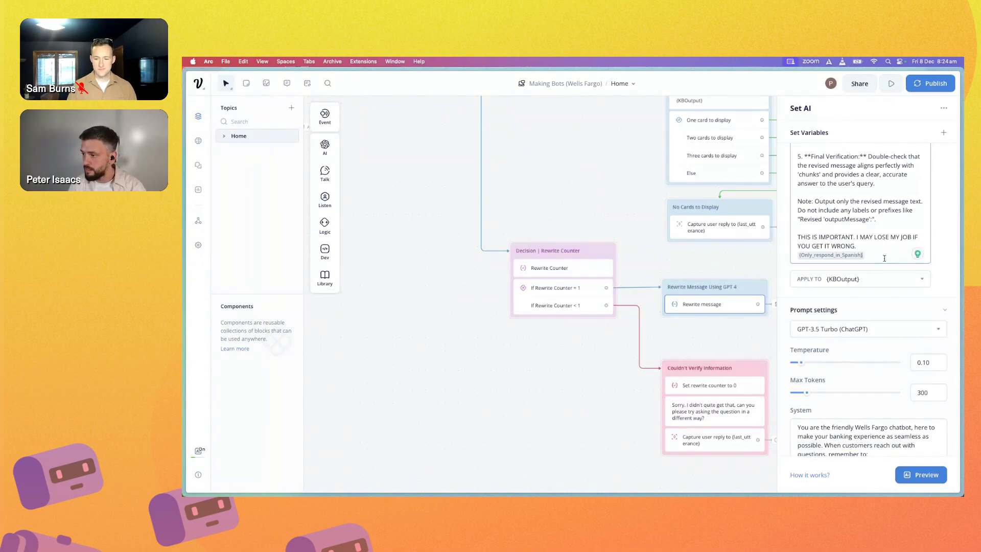
key("BackSpace")
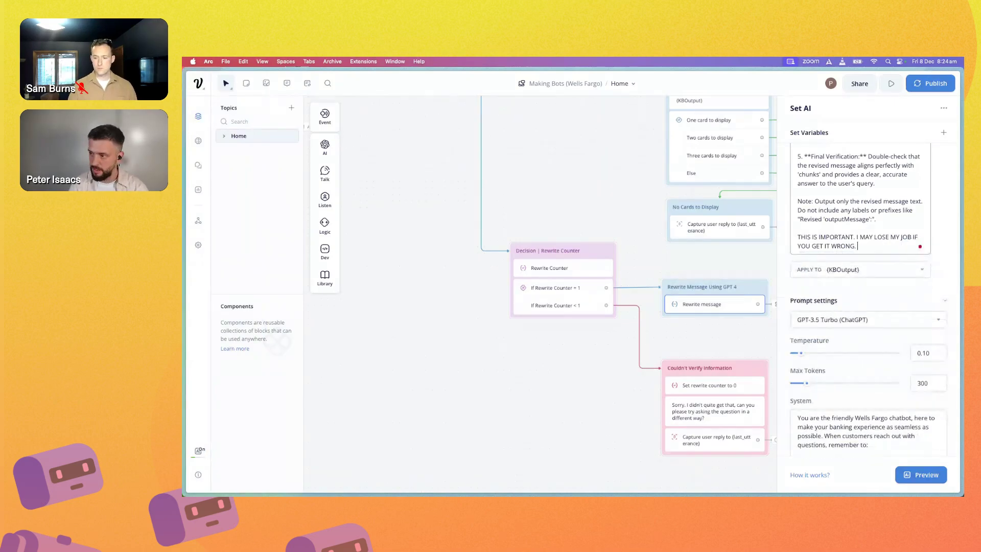
key("Return")
key("super+v")
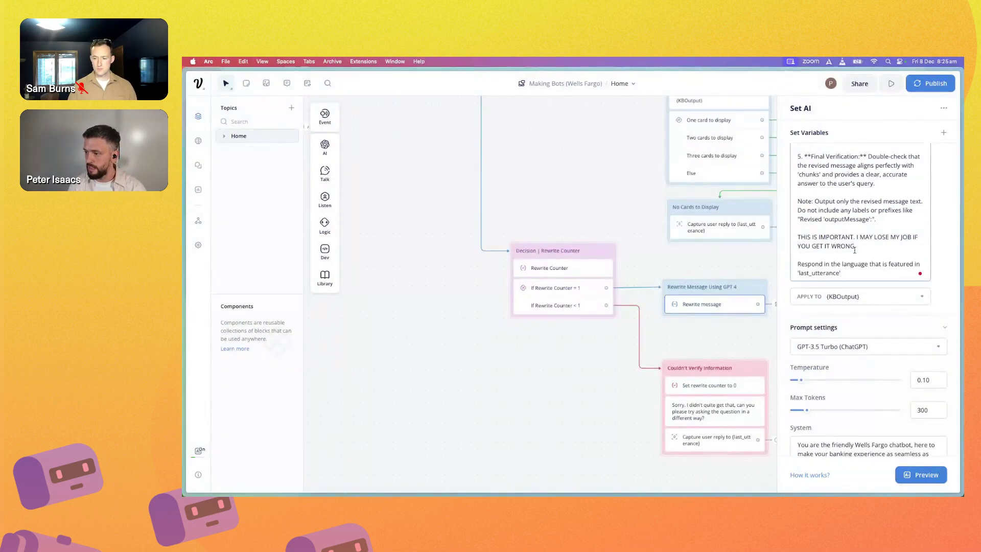
- Close the Rewrite message step's editor, open the flow's prototype view and copy the shareable prototype link
left_click(462, 469)
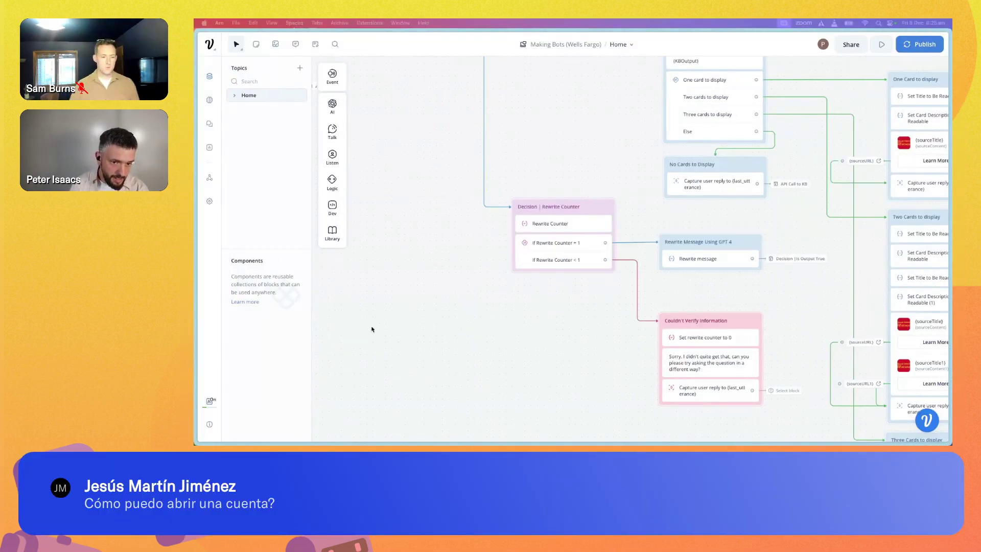
left_click_drag(372, 330, 546, 403)
scroll(547, 403, "left", 15)
scroll(701, 414, "right", 3)
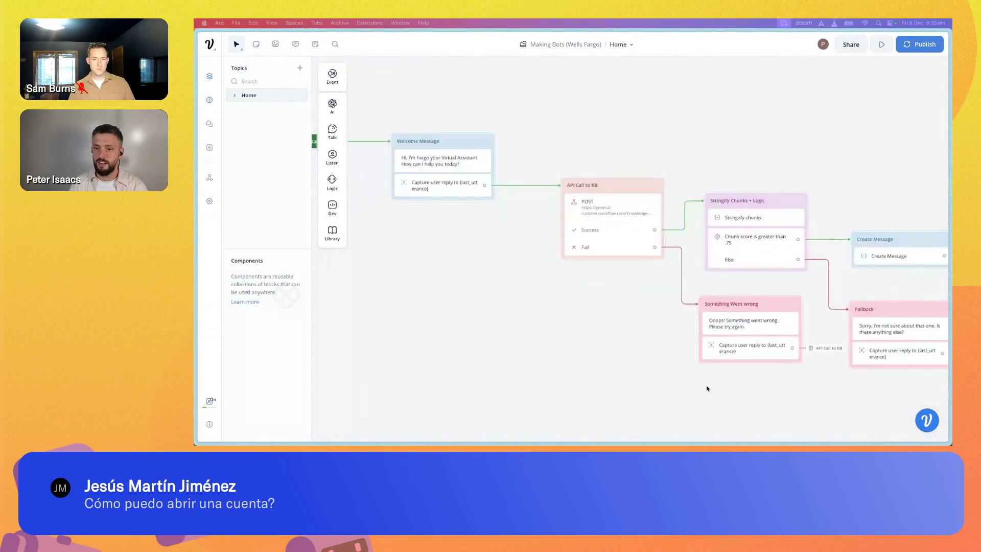
left_click(882, 44)
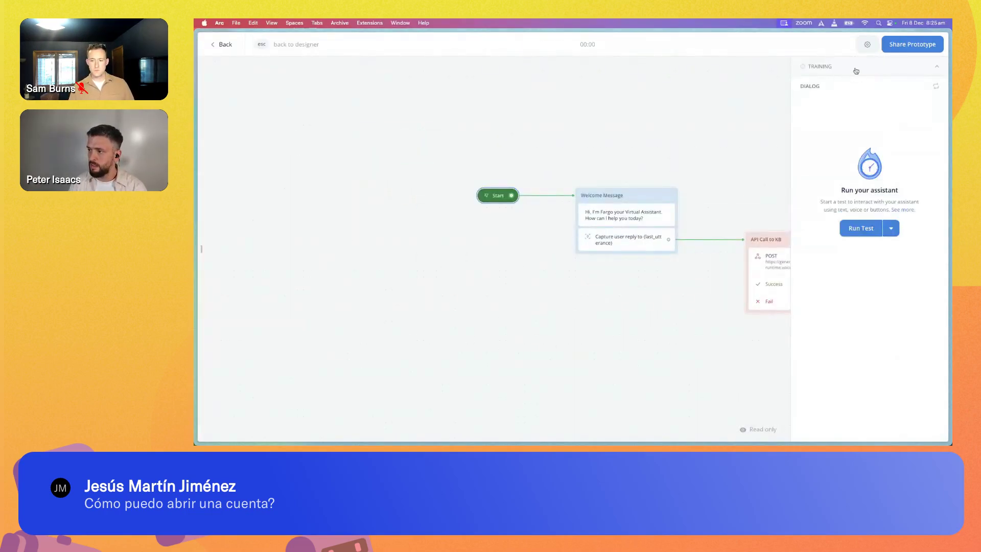
left_click(890, 44)
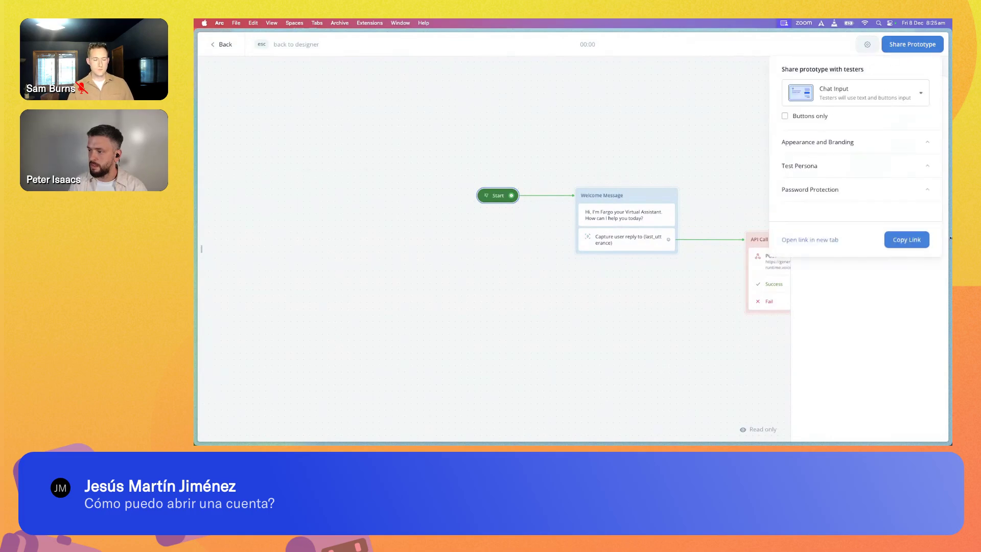
left_click(901, 243)
- Switch to the existing Voiceflow prototype tab, load the updated shared prototype there and start a new conversation
mouse_move(197, 200)
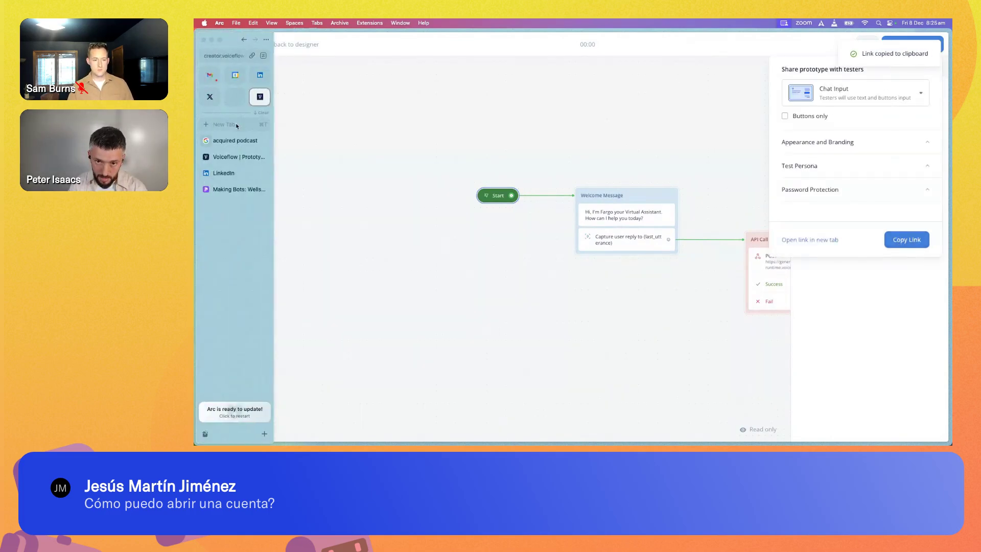
left_click(238, 156)
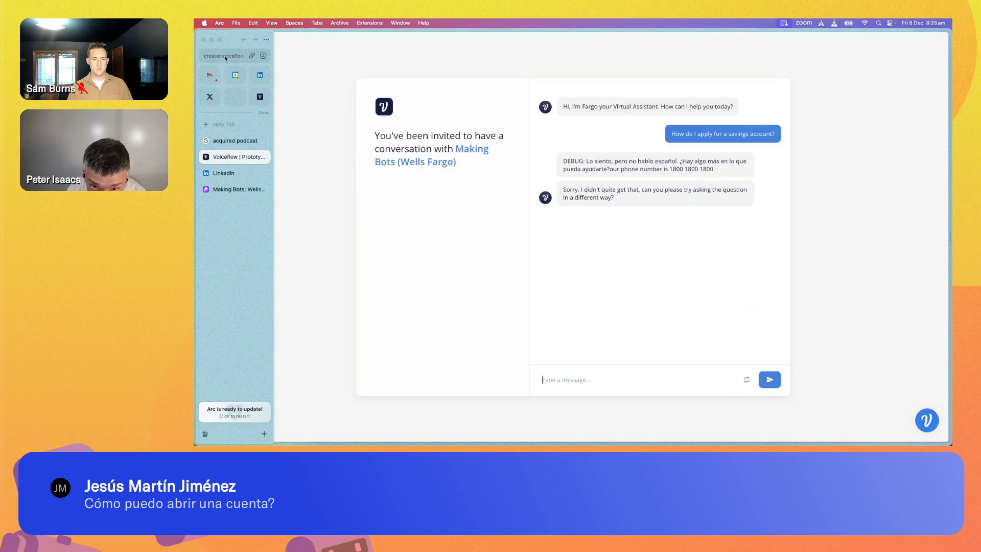
left_click(243, 56)
key("Escape")
left_click(242, 105)
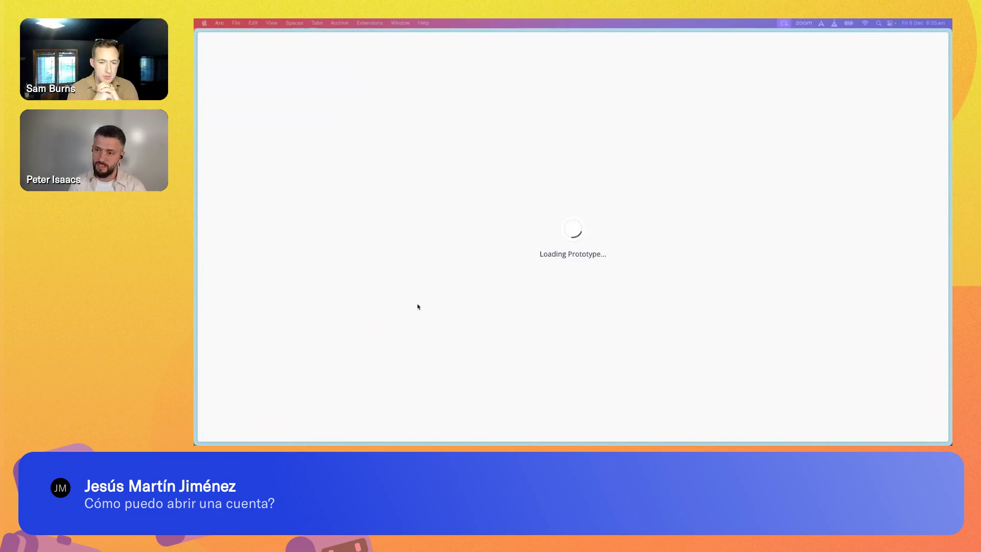
left_click(435, 193)
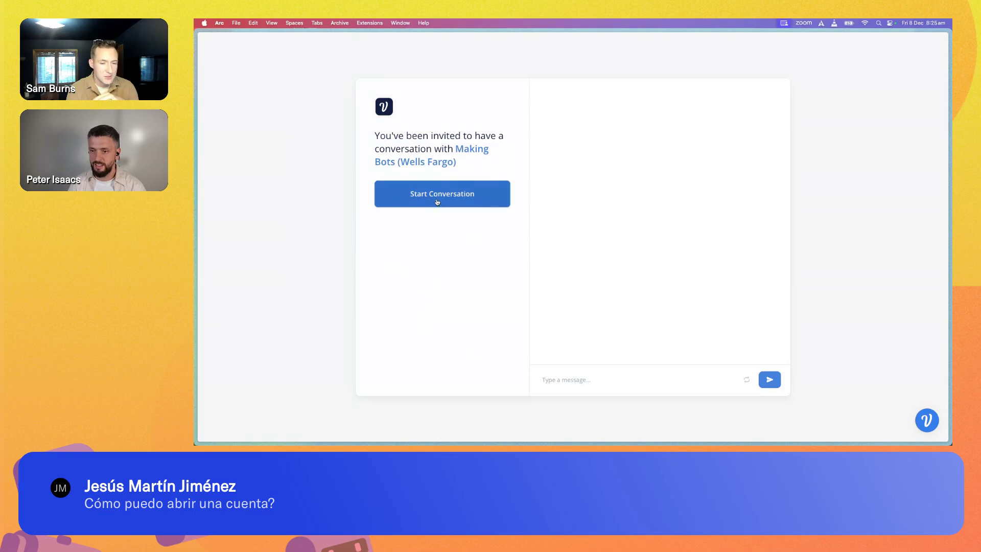
- Send the chatbot the Spanish test question "Cómo puedo abrir una cuenta?"
left_click(588, 380)
key("super+v")
key("Return")
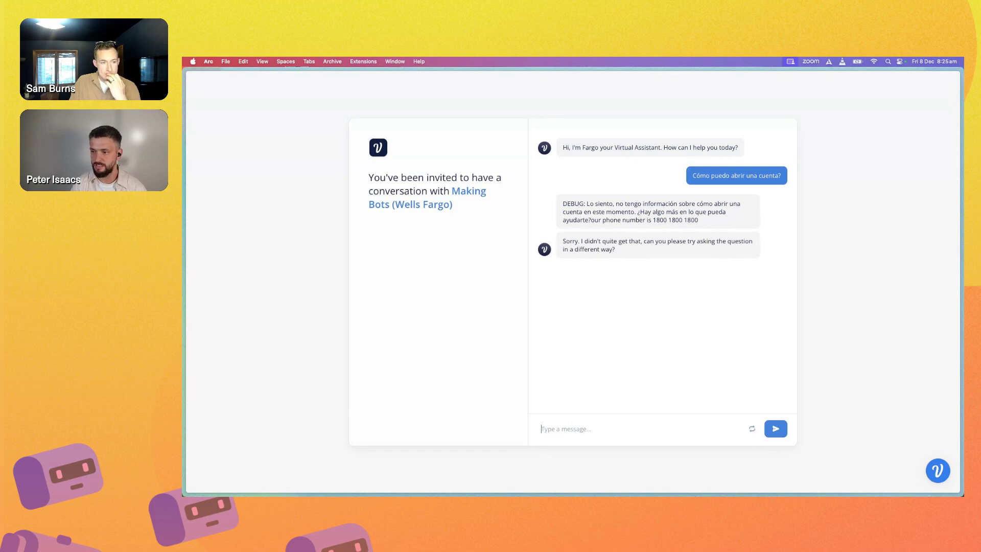
- Go back to the Voiceflow project tab, close the prototype sharing options and return to the designer canvas
mouse_move(184, 234)
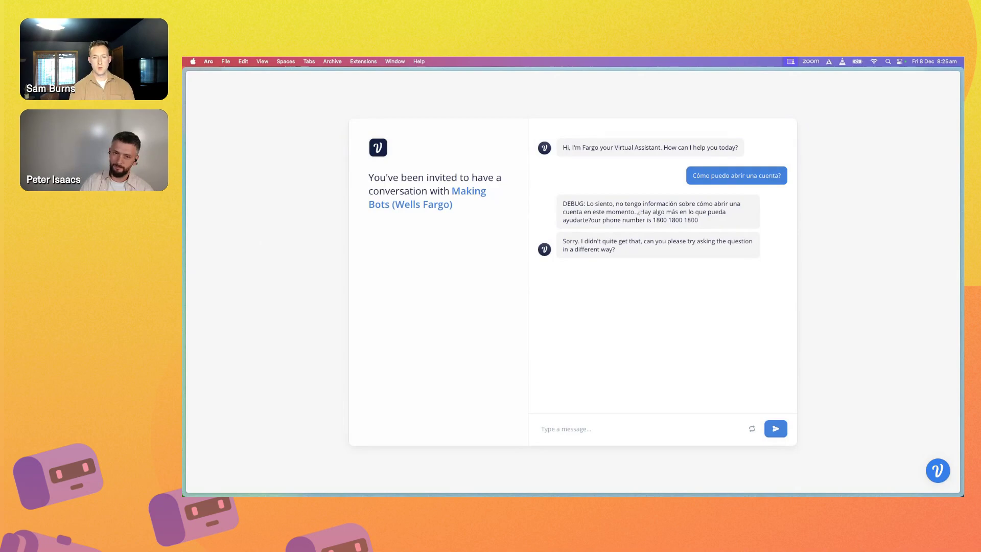
mouse_move(187, 216)
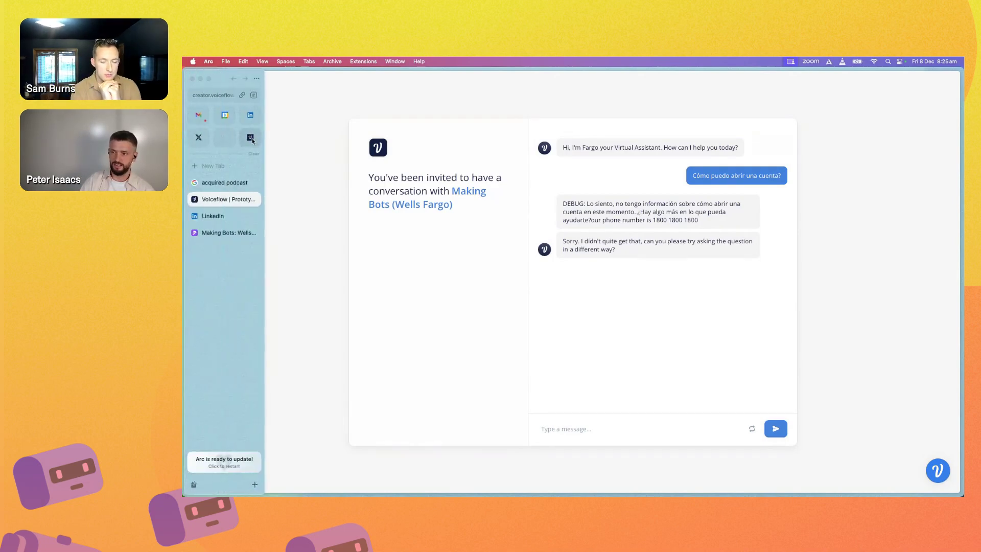
left_click(251, 138)
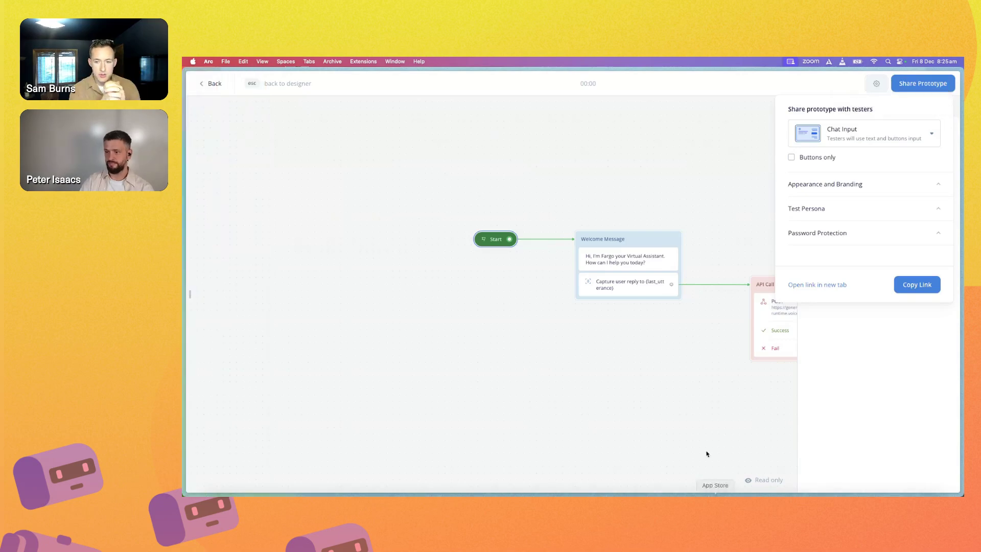
left_click(682, 402)
key("Escape")
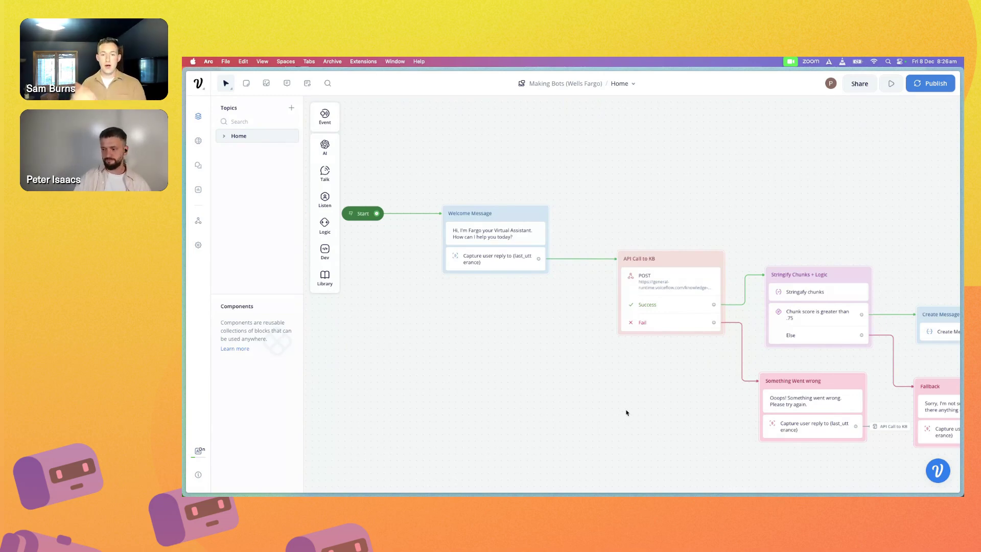
left_click_drag(620, 411, 460, 351)
left_click_drag(532, 387, 417, 366)
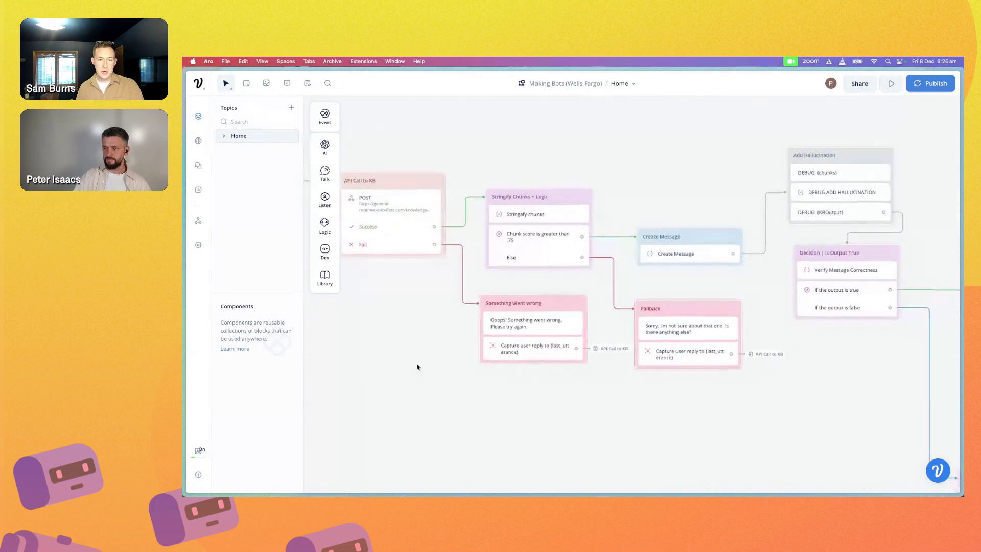